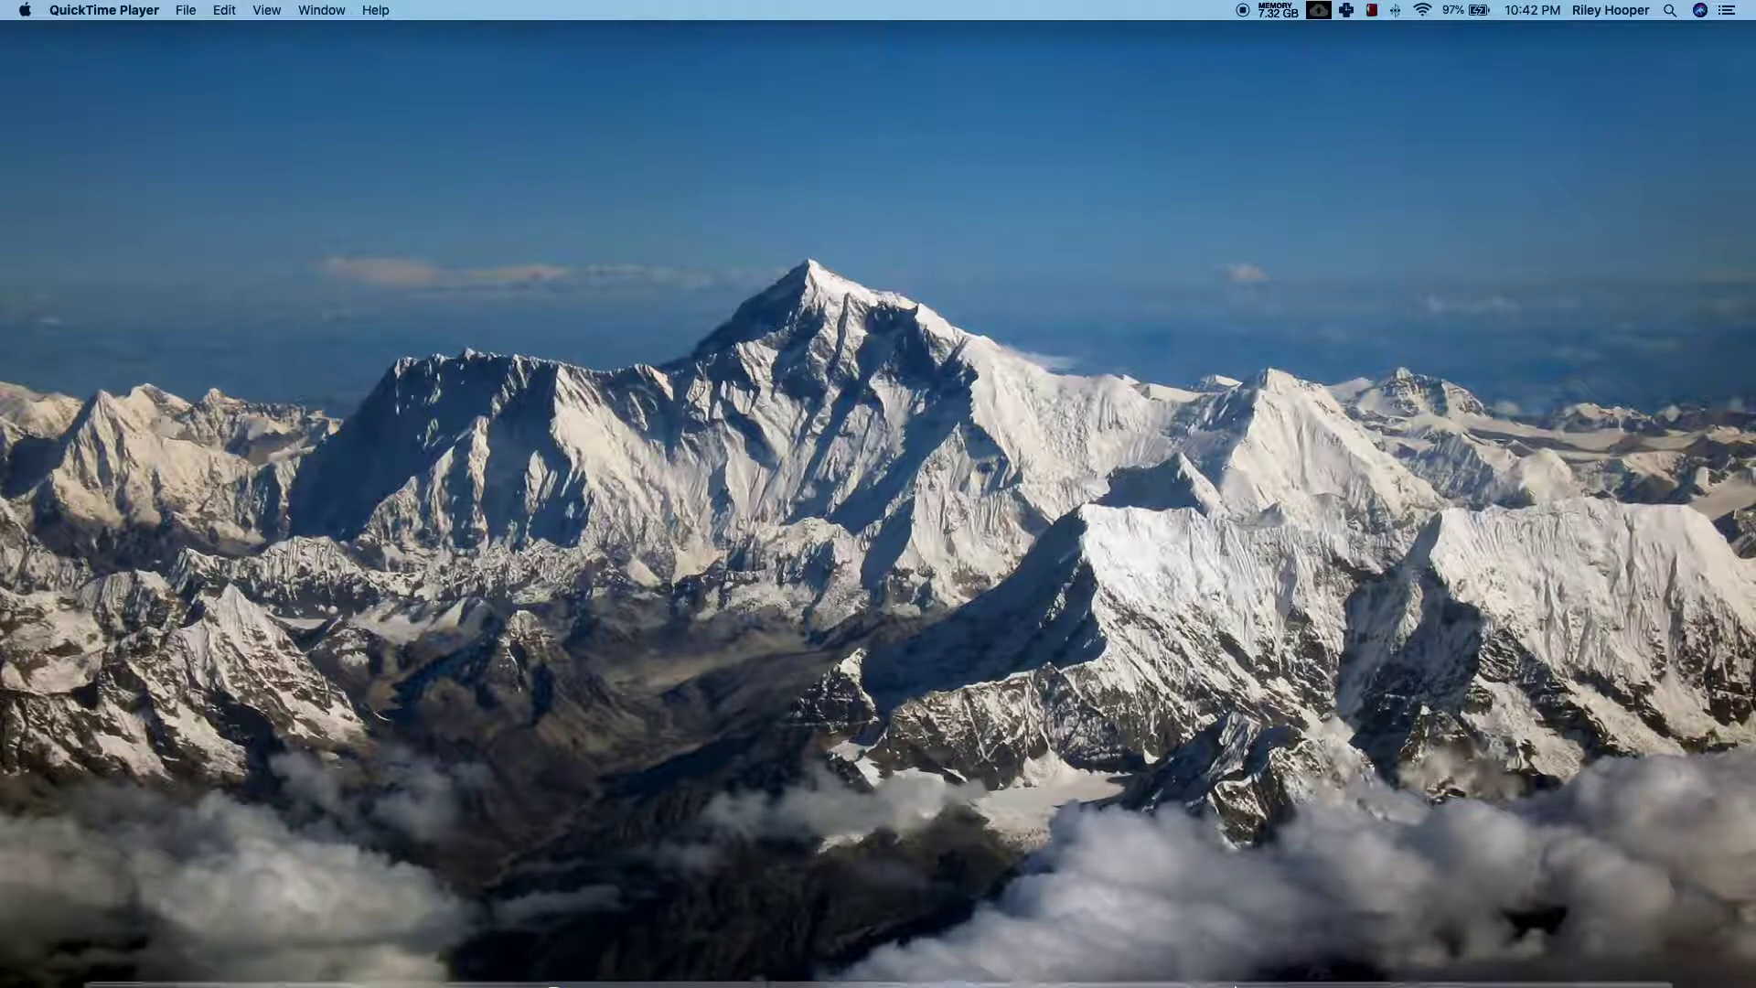
Step: Switch to Safari and read the Gitflow Workflow tutorial's sections on develop, master and feature branches
{"action": "mouse_move", "coordinate": [1262, 983]}
{"action": "left_click", "coordinate": [1530, 954]}
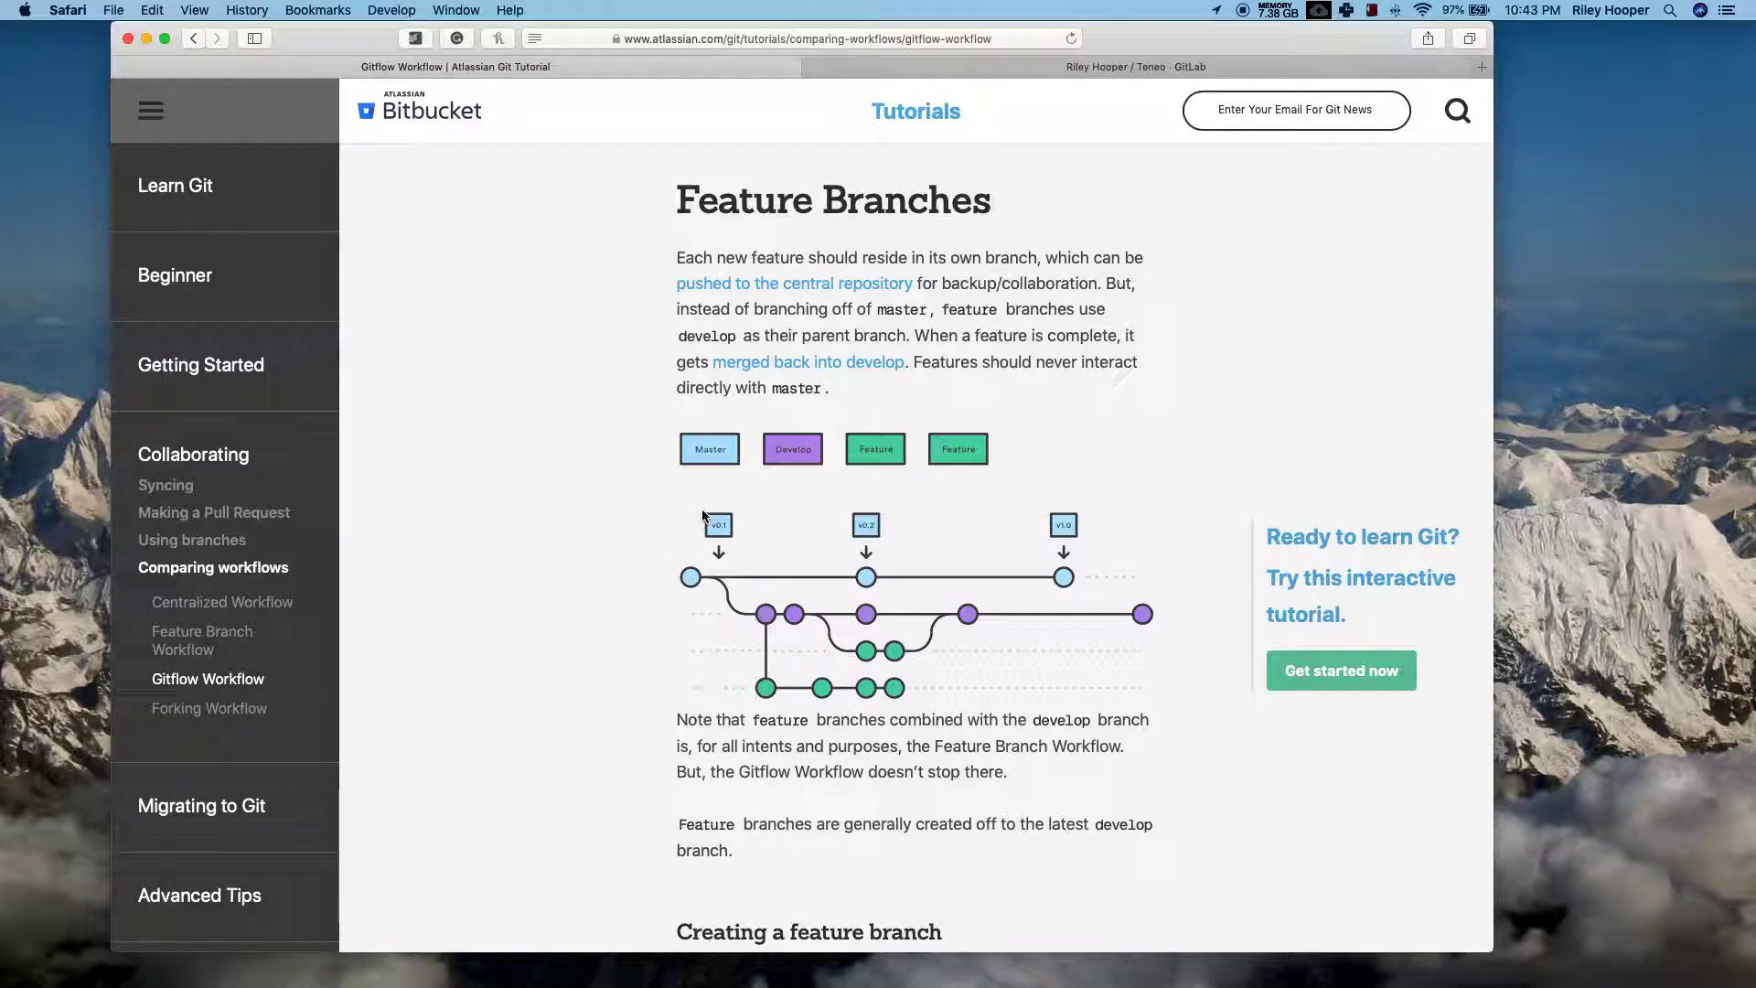
{"action": "scroll", "coordinate": [645, 413], "scroll_direction": "up", "scroll_amount": 10}
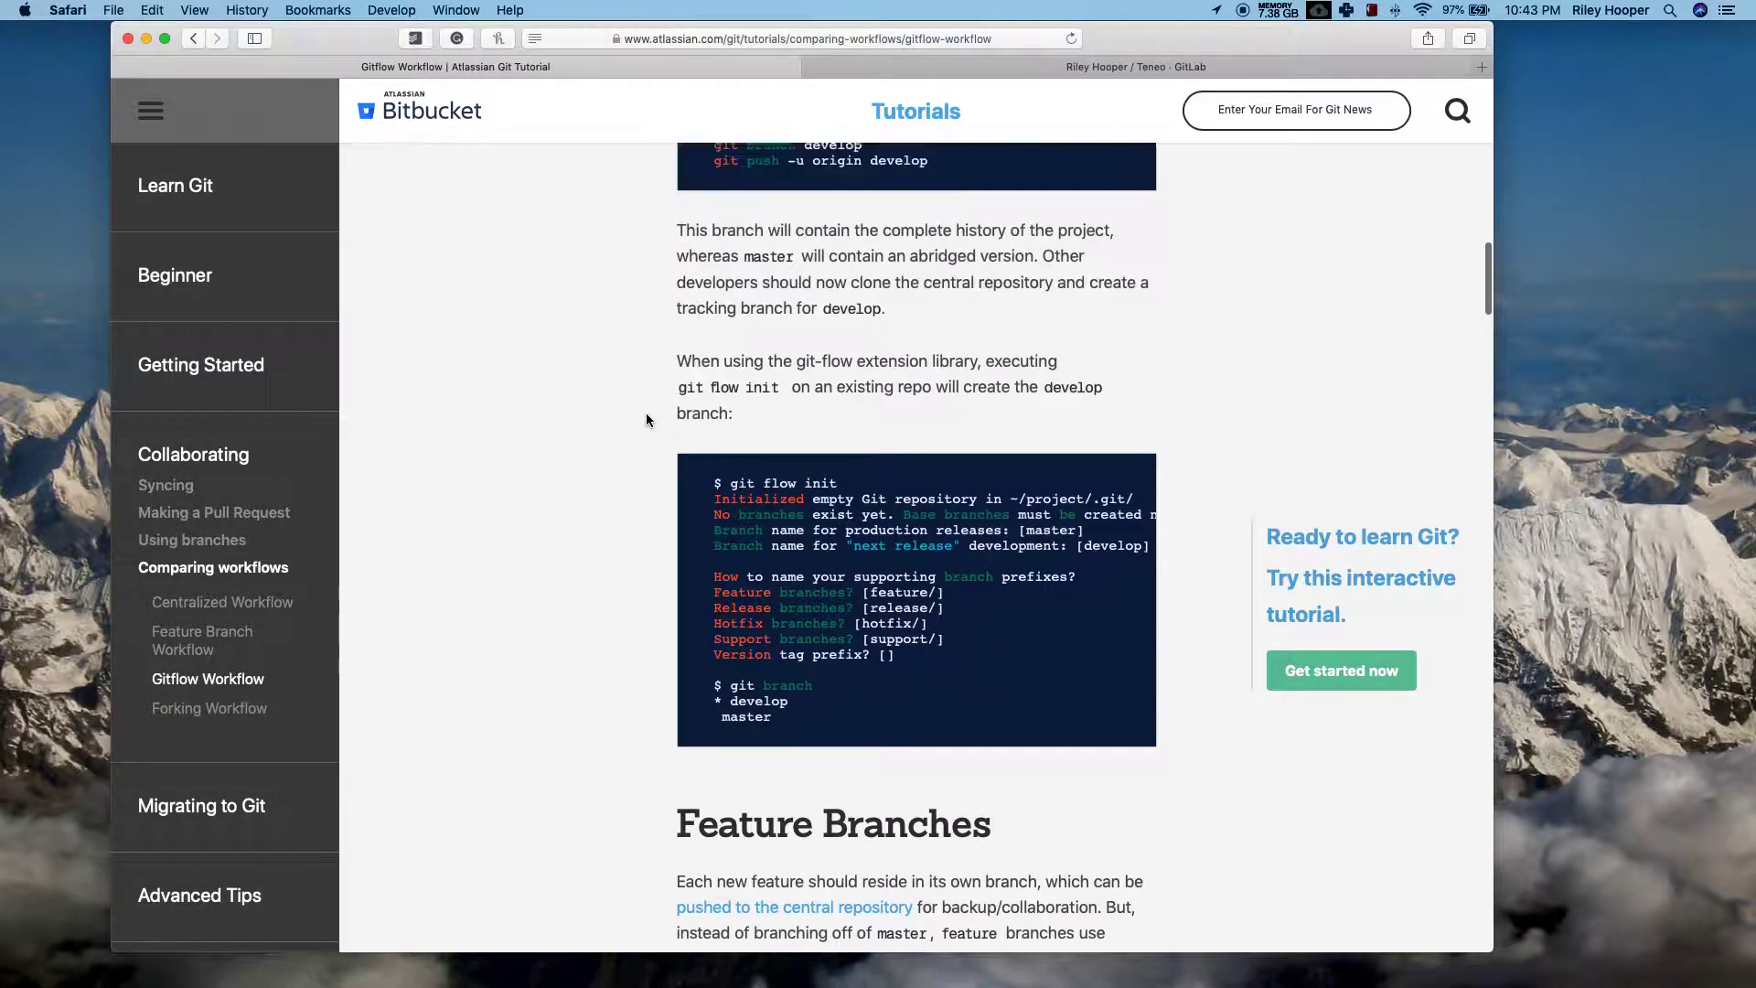
{"action": "scroll", "coordinate": [645, 414], "scroll_direction": "up", "scroll_amount": 4}
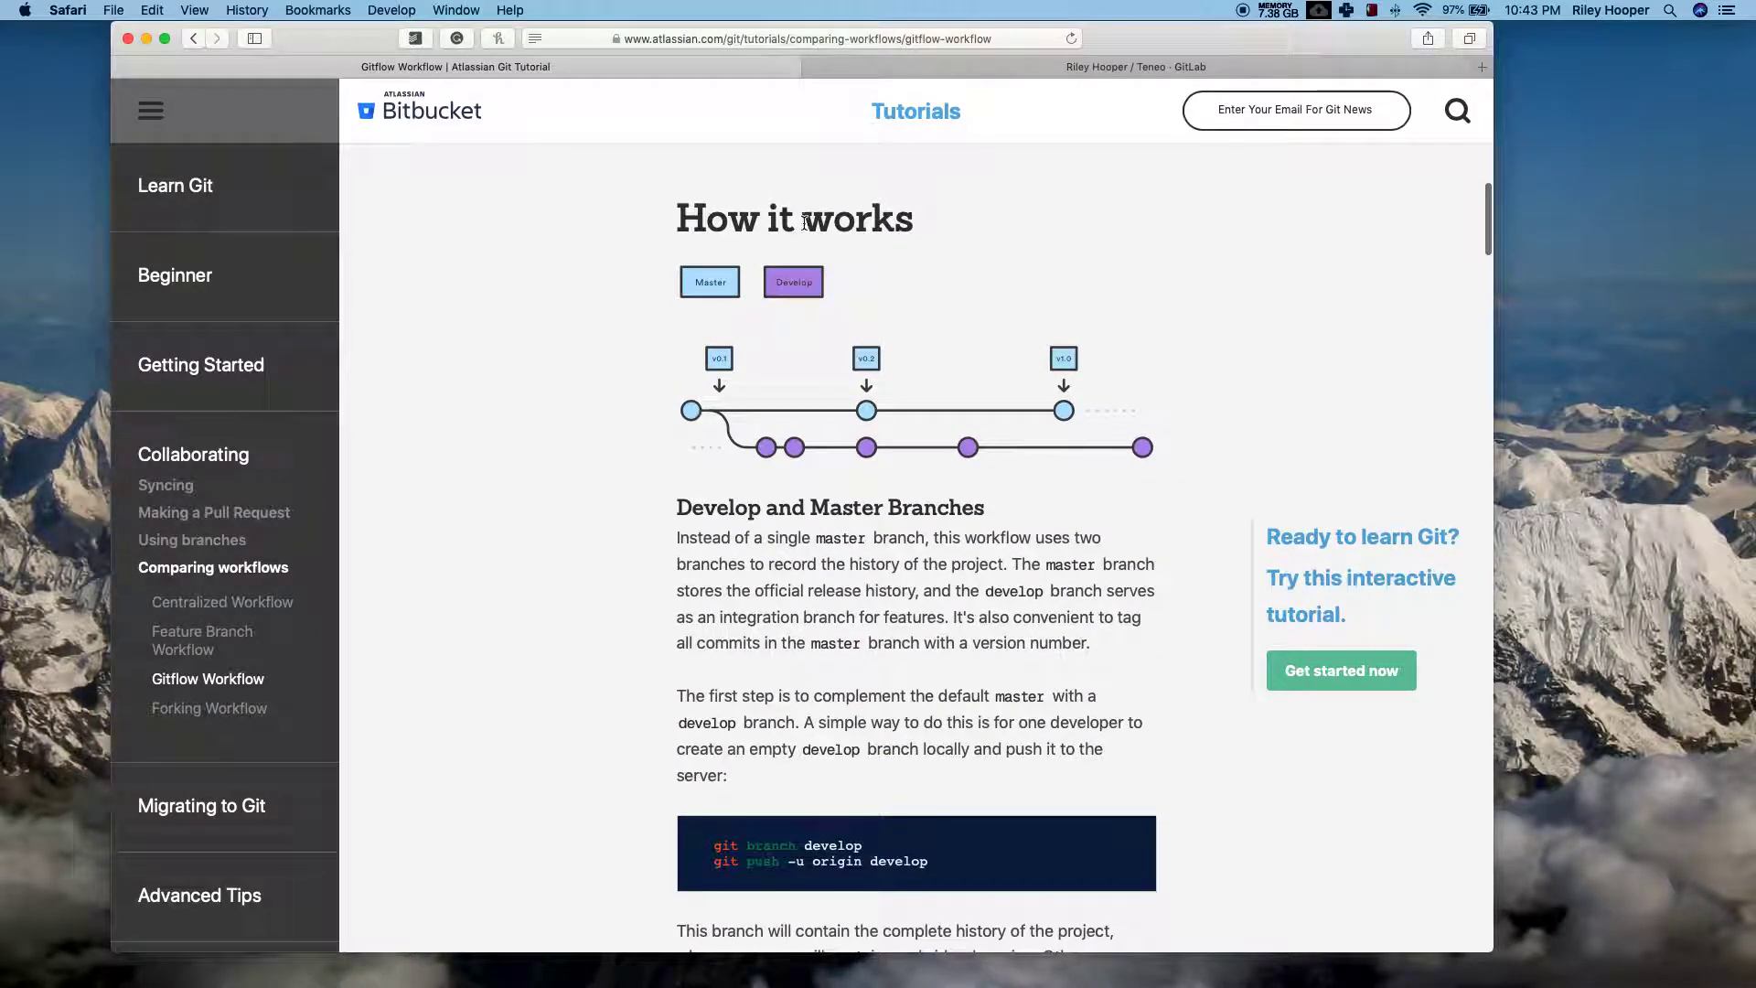
{"action": "scroll", "coordinate": [888, 403], "scroll_direction": "down", "scroll_amount": 15}
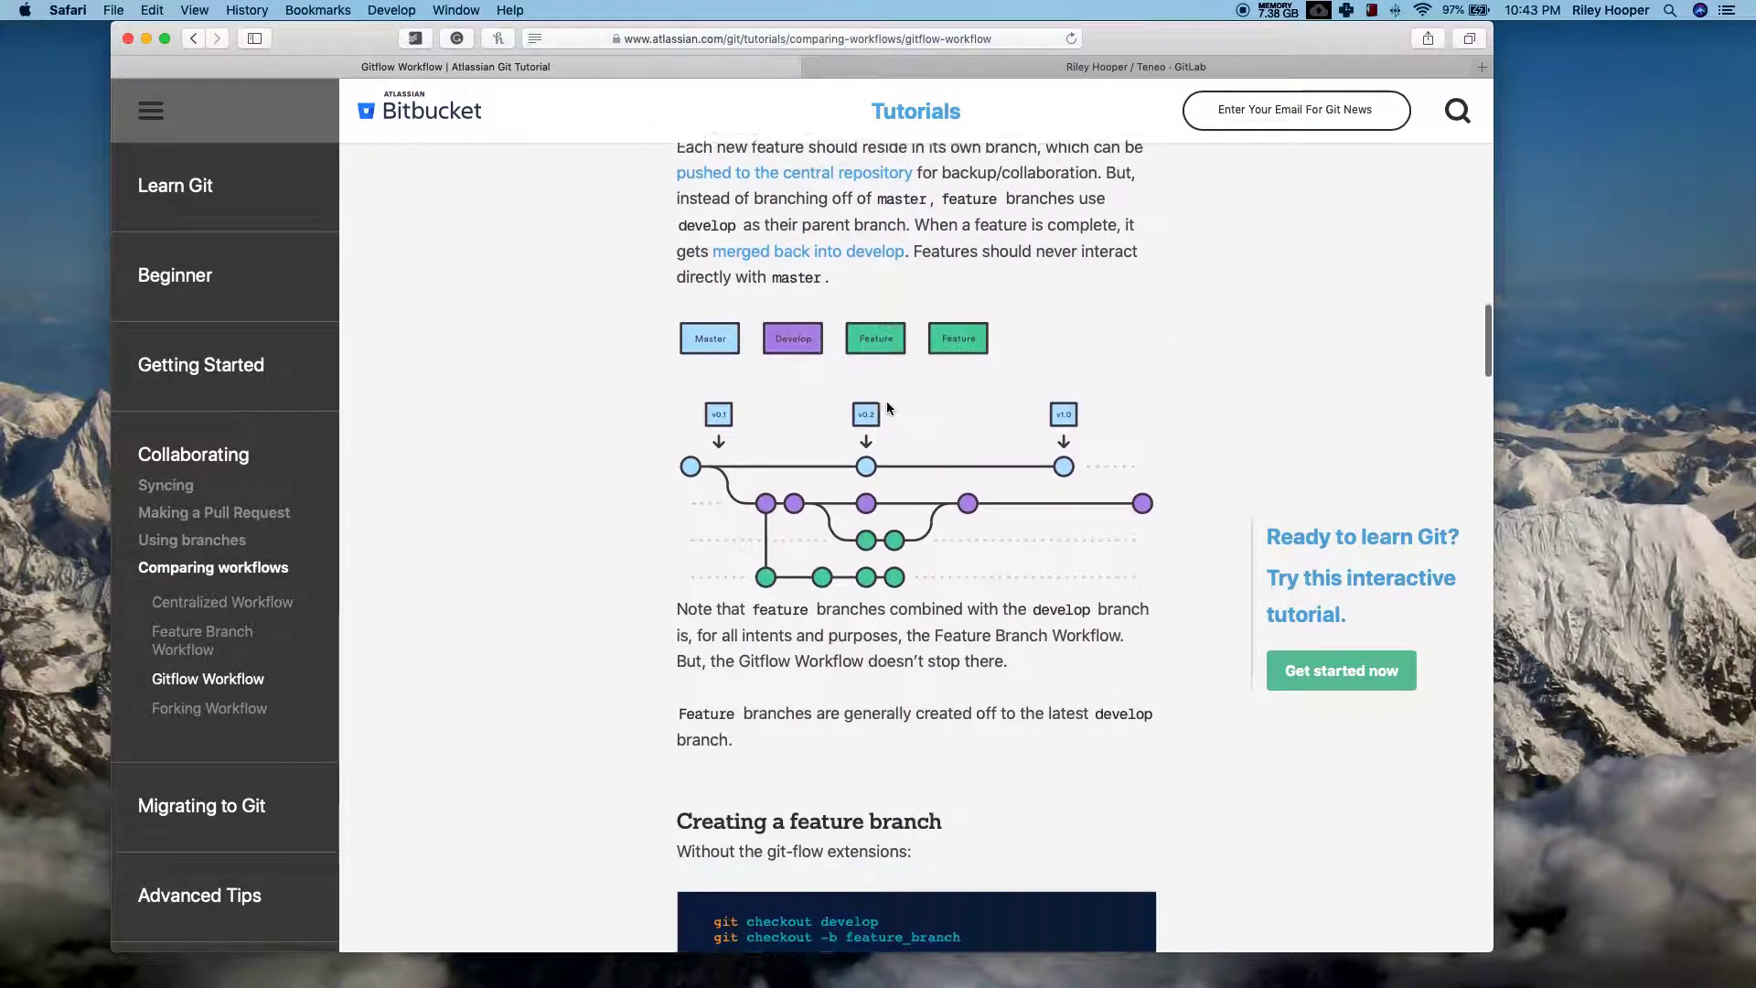
{"action": "scroll", "coordinate": [886, 407], "scroll_direction": "down", "scroll_amount": 3}
{"action": "scroll", "coordinate": [886, 407], "scroll_direction": "up", "scroll_amount": 10}
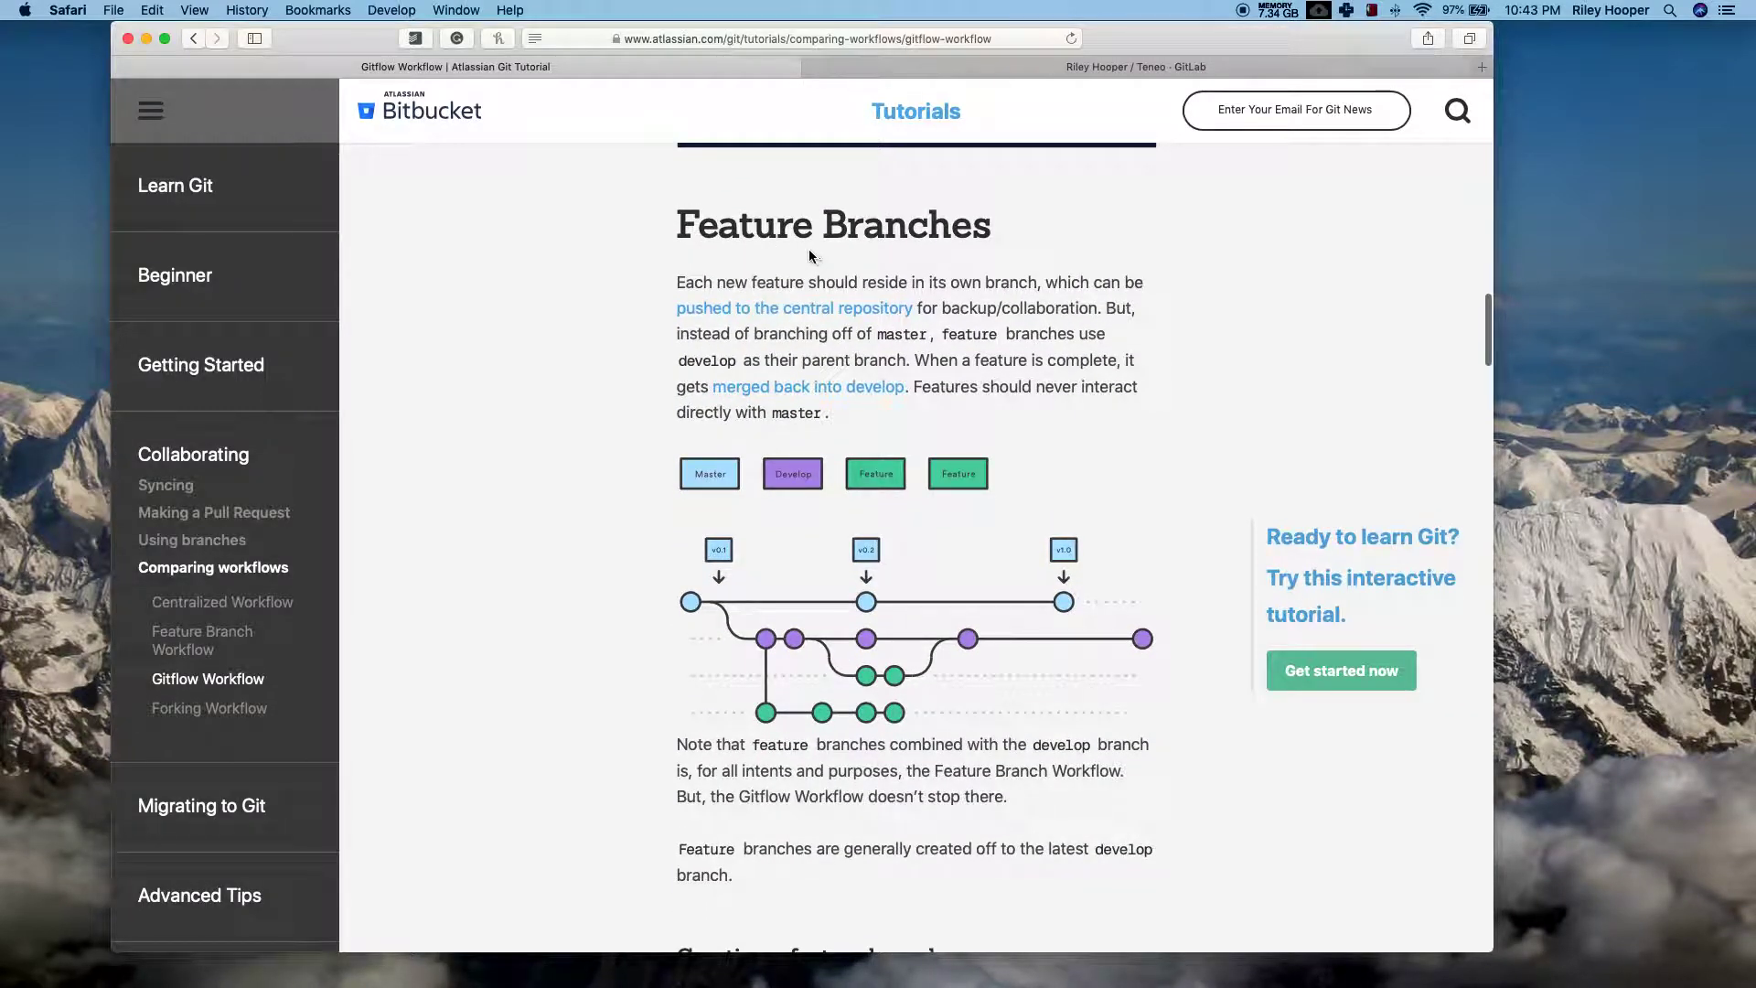
{"action": "scroll", "coordinate": [759, 275], "scroll_direction": "down", "scroll_amount": 1}
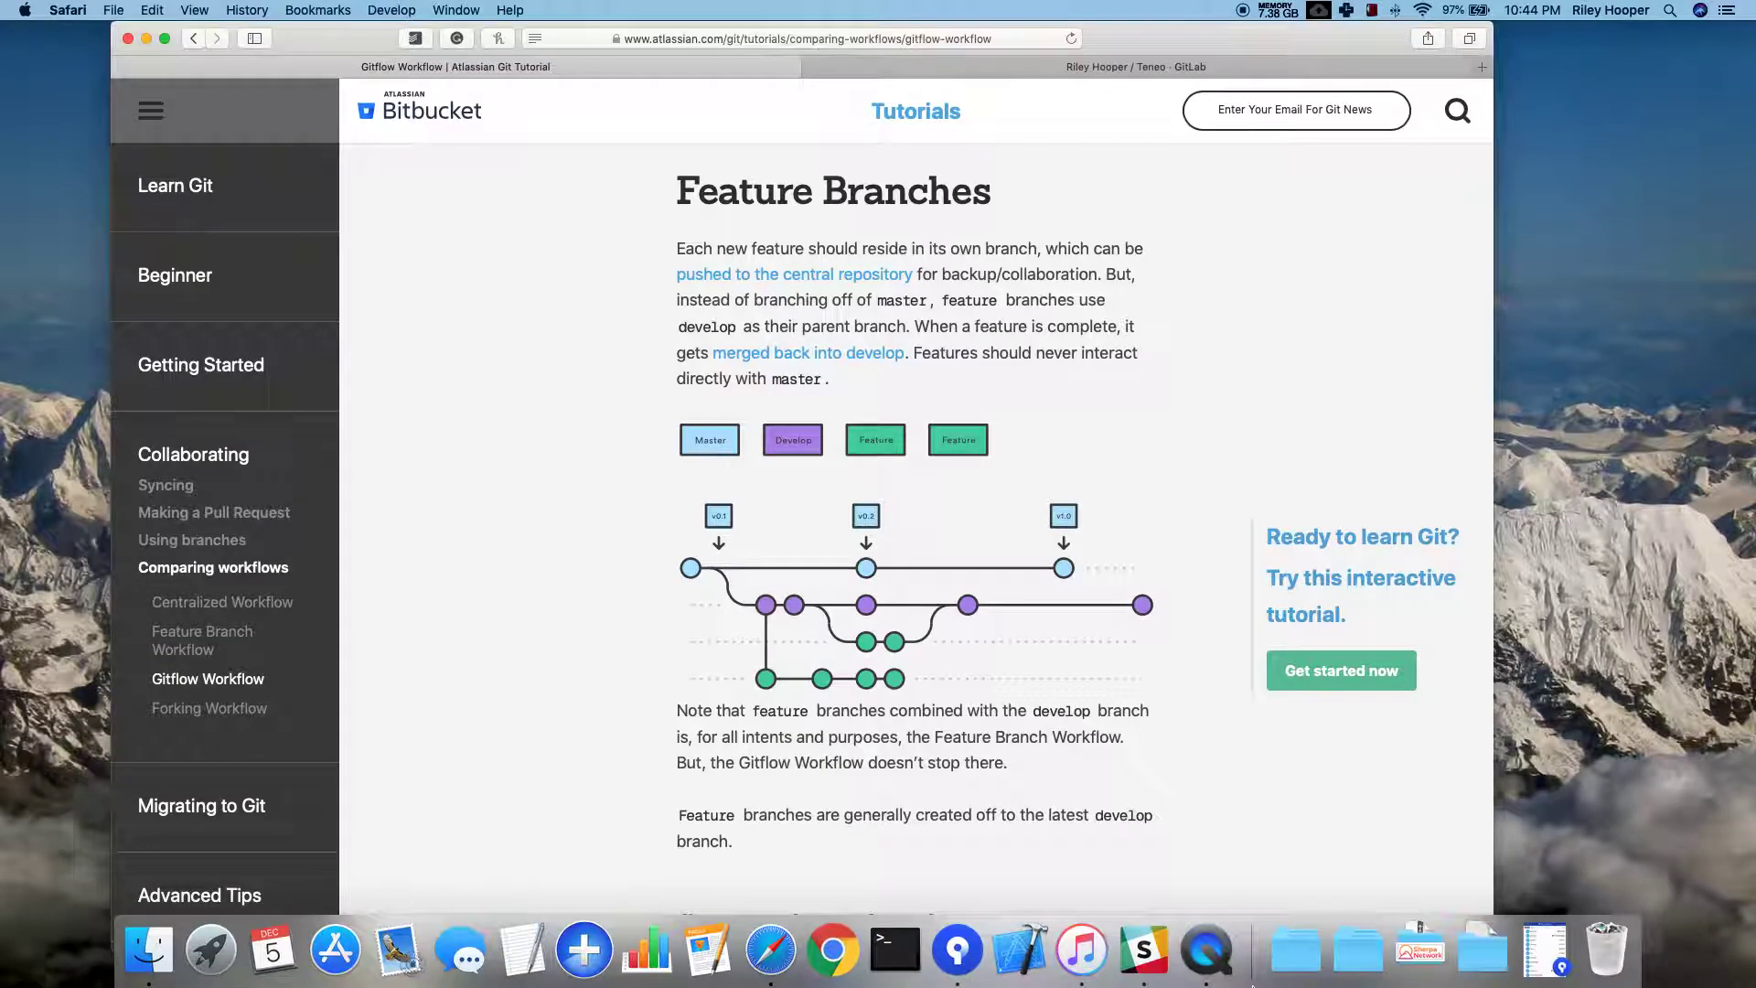
Step: Copy the Teneo project's HTTPS clone URL from GitLab and use it as the source of a clone from URL in Sourcetree
{"action": "left_click", "coordinate": [1166, 63]}
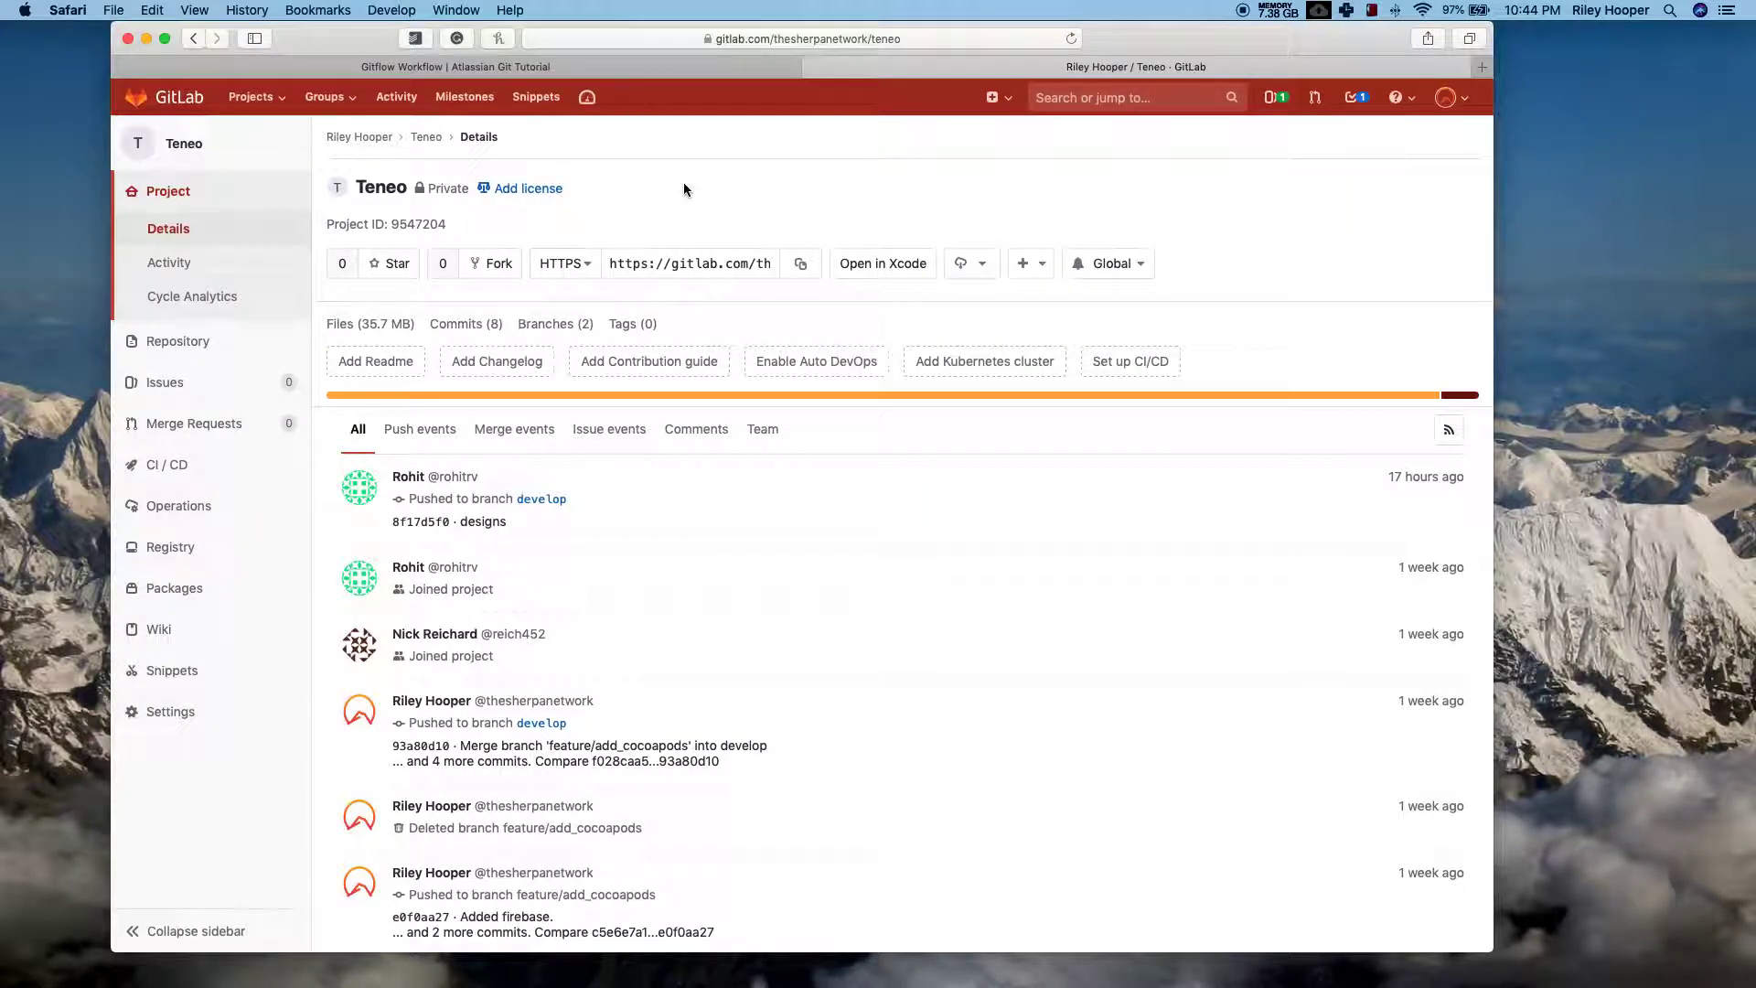
{"action": "left_click", "coordinate": [800, 266]}
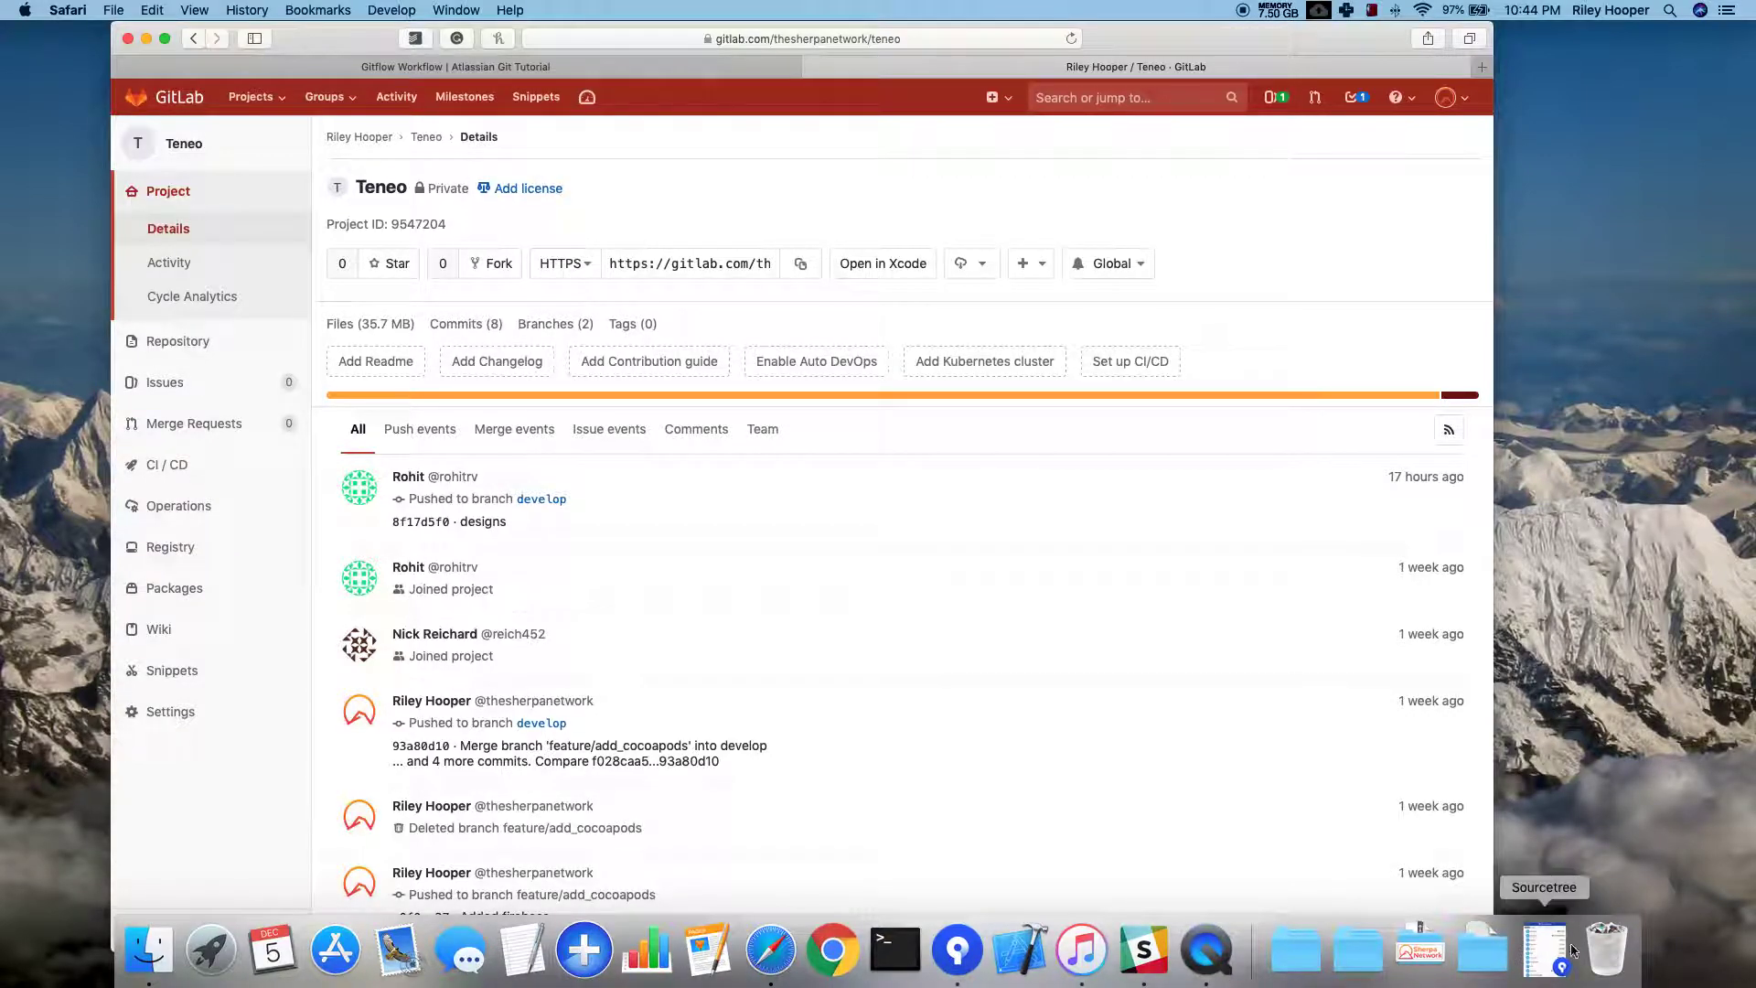
{"action": "left_click", "coordinate": [1557, 951]}
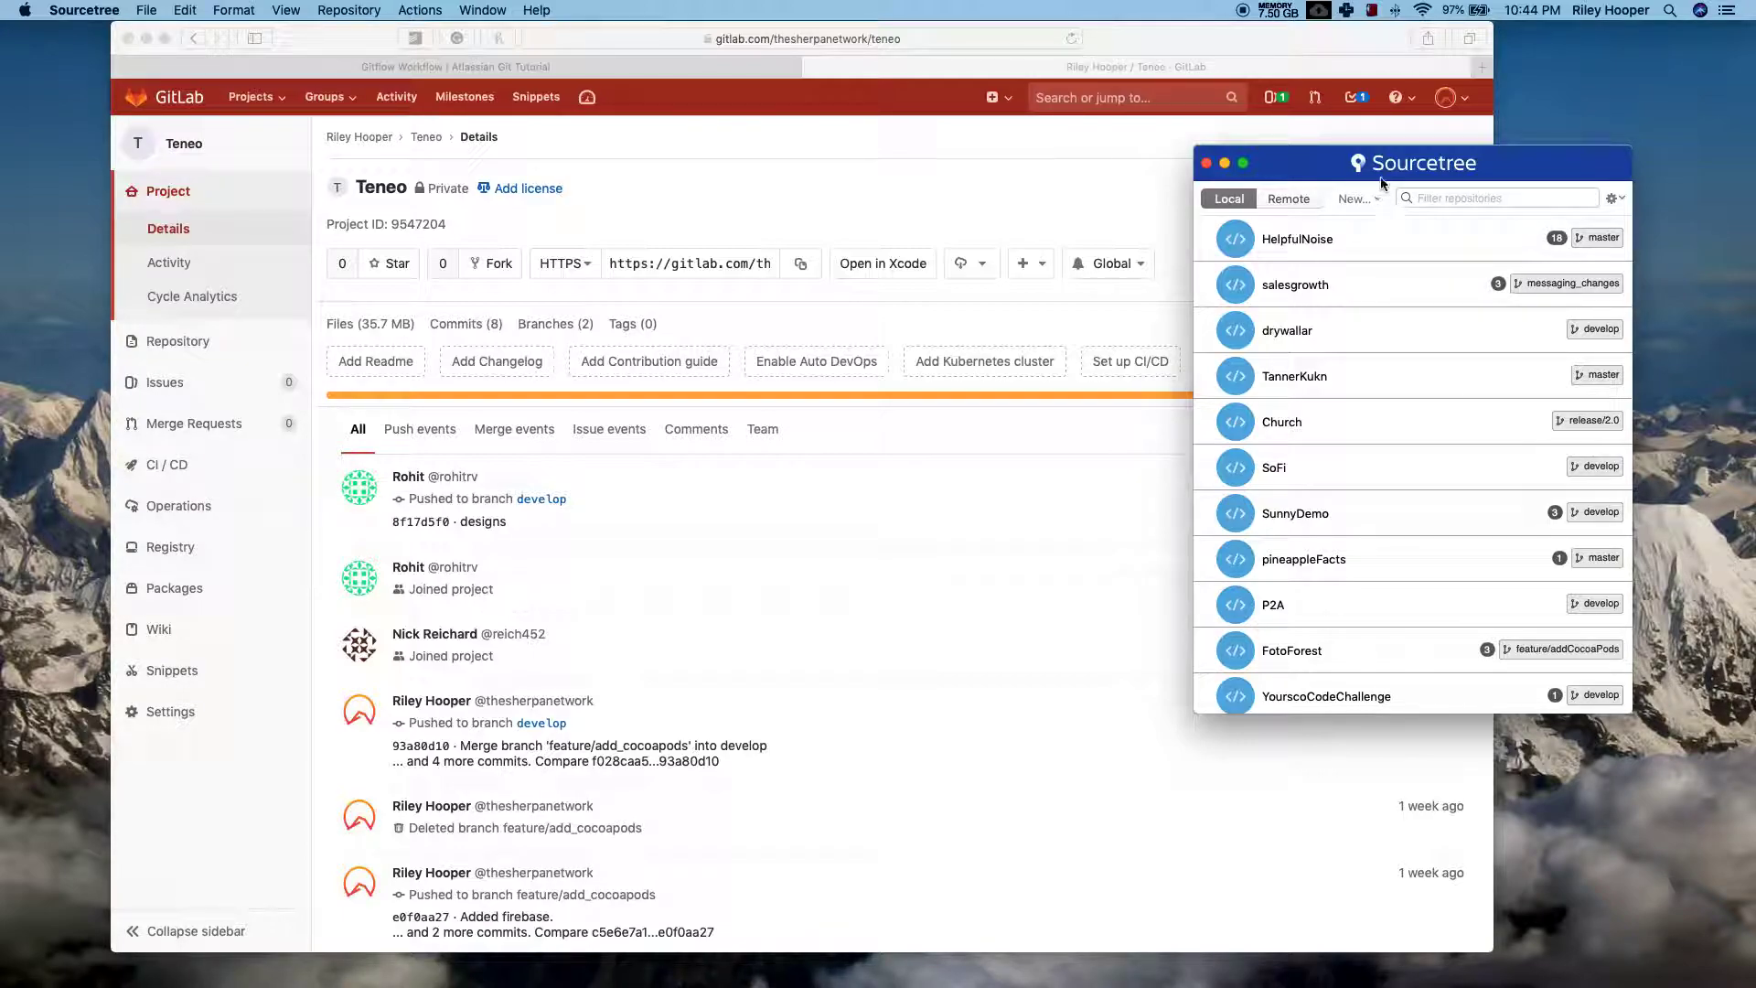
{"action": "left_click", "coordinate": [1377, 199]}
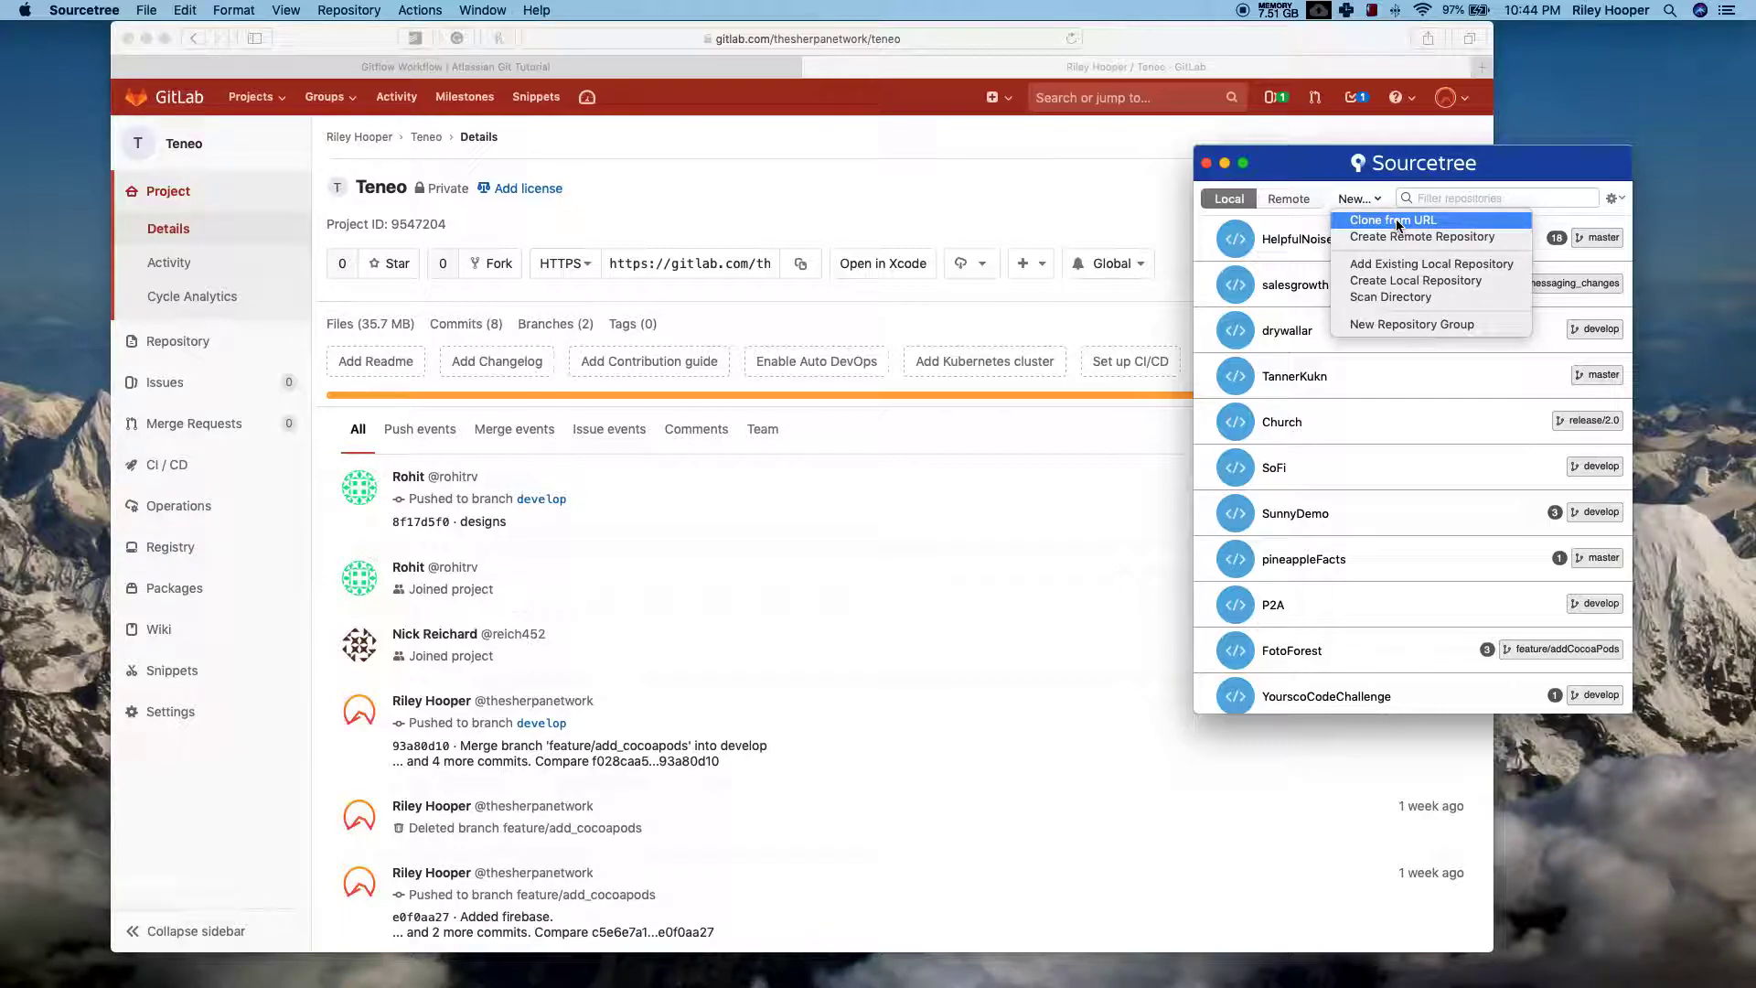
{"action": "left_click", "coordinate": [1396, 220]}
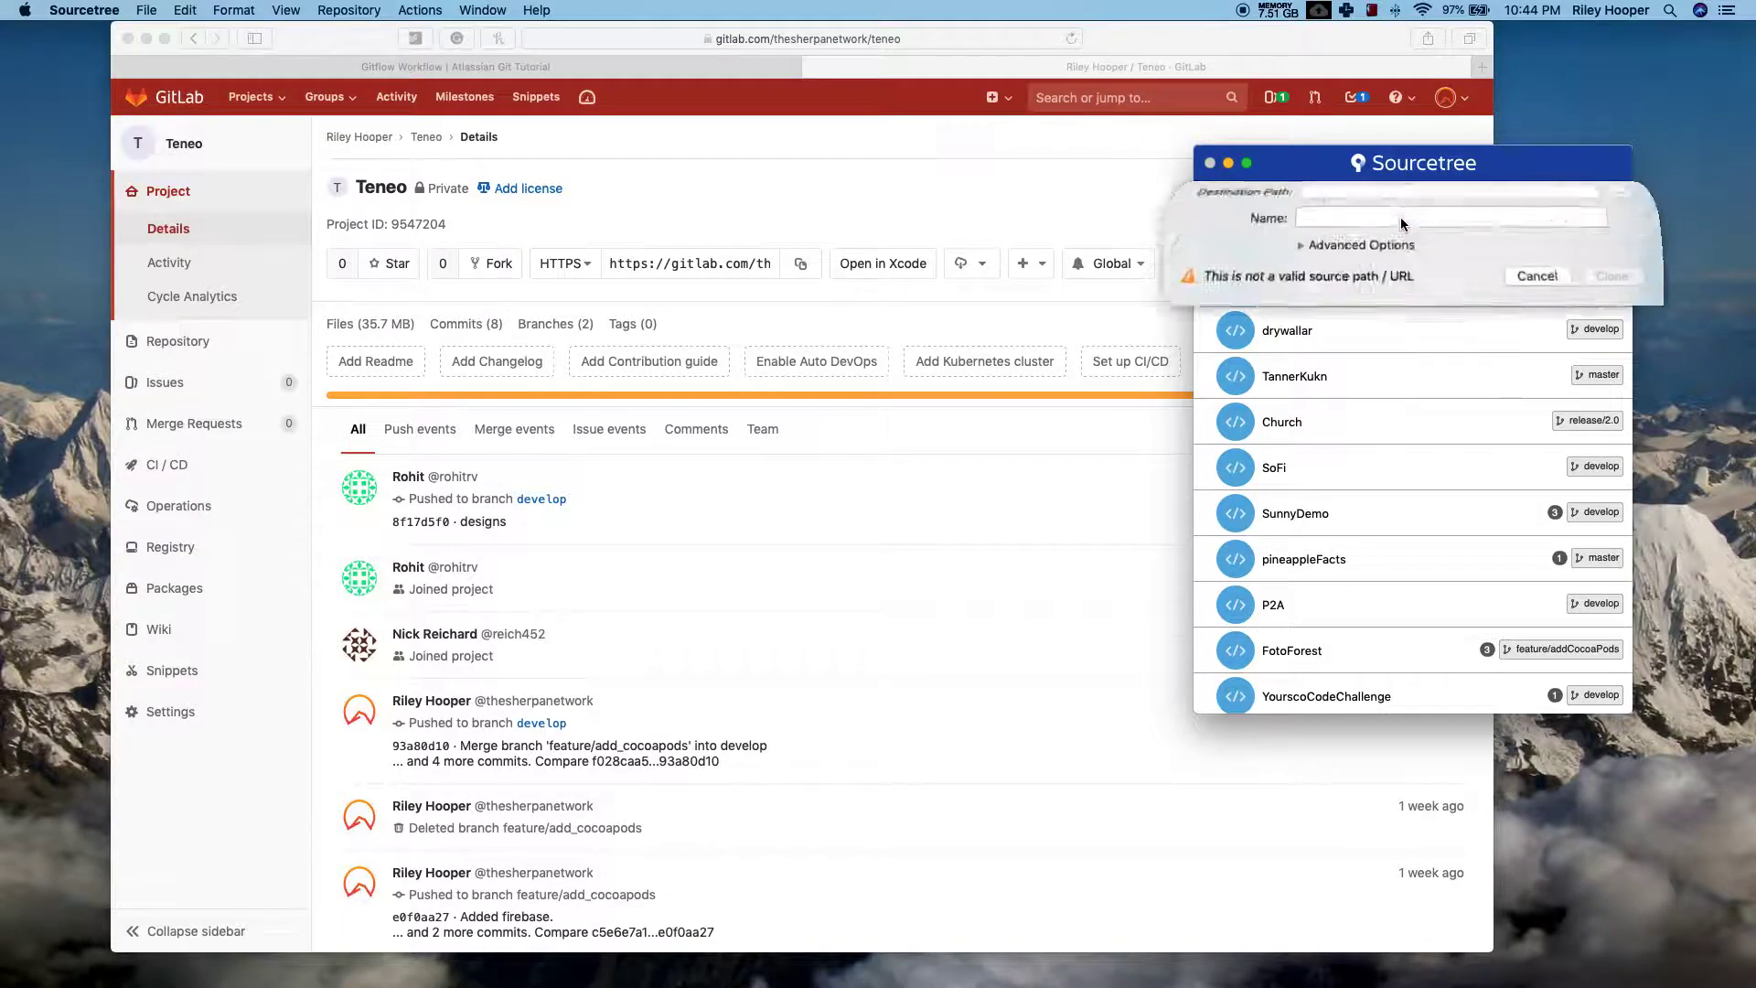
{"action": "key", "text": "super+v"}
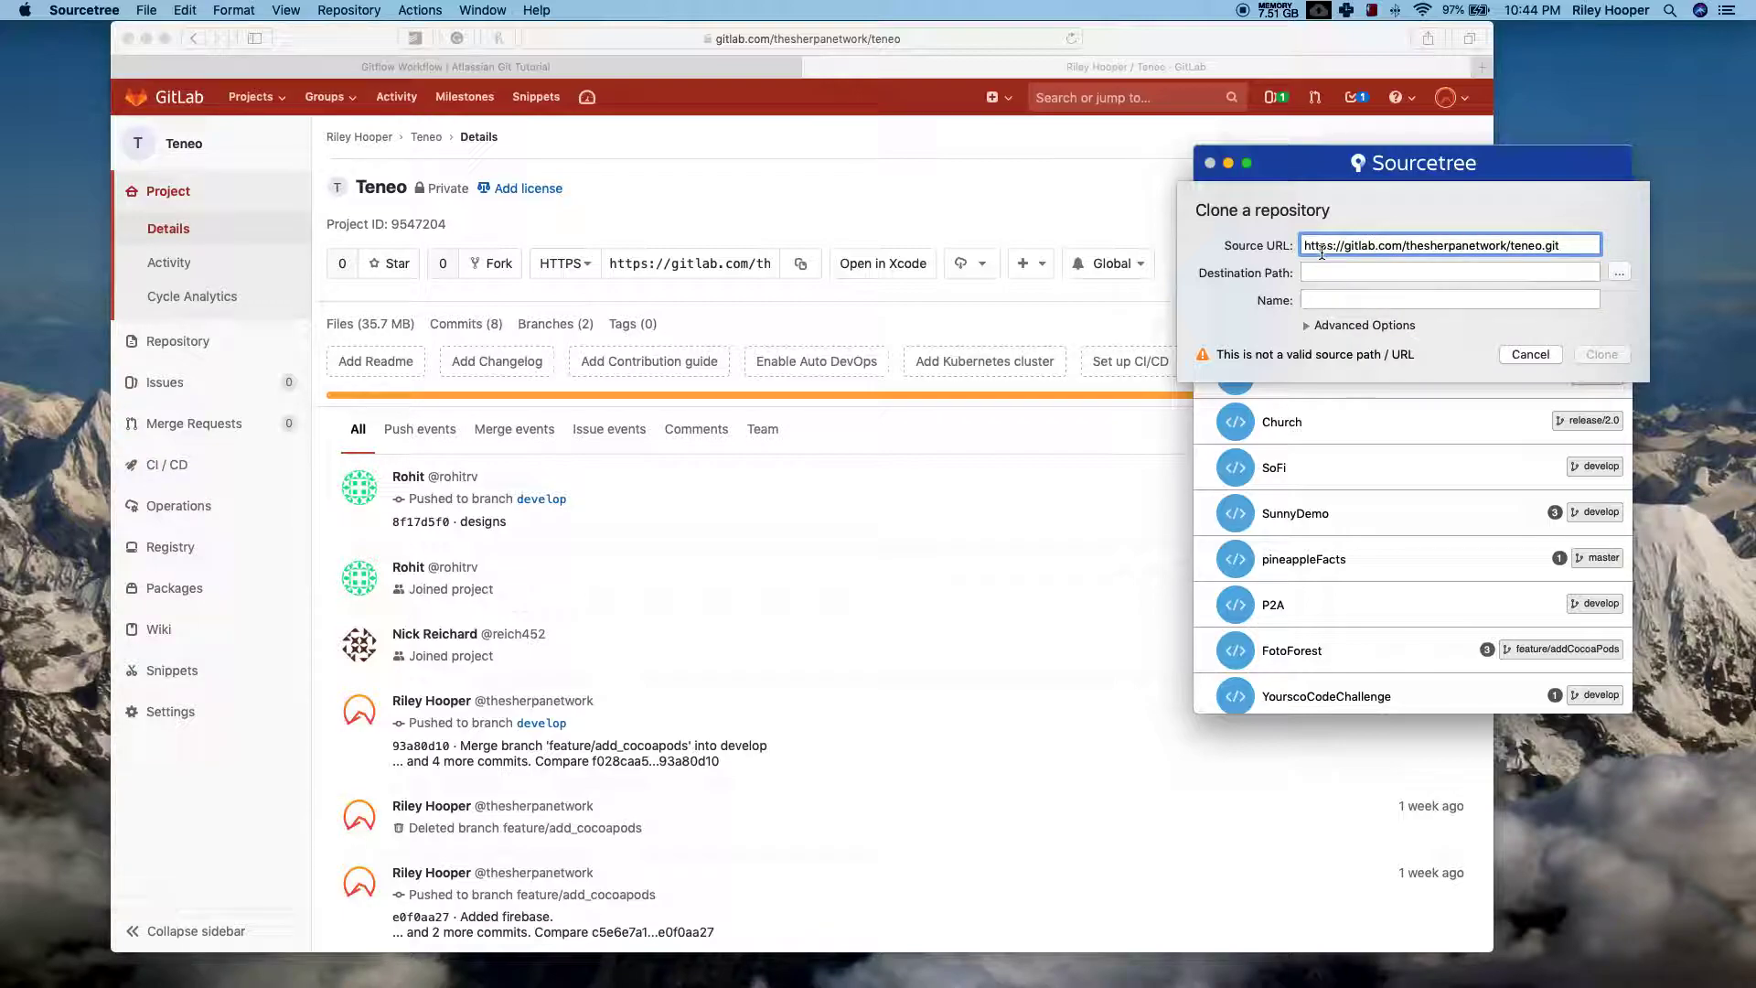
Step: Create a folder named Temp in the home folder, choose it as the destination path and clone the repository
{"action": "left_click", "coordinate": [1385, 268]}
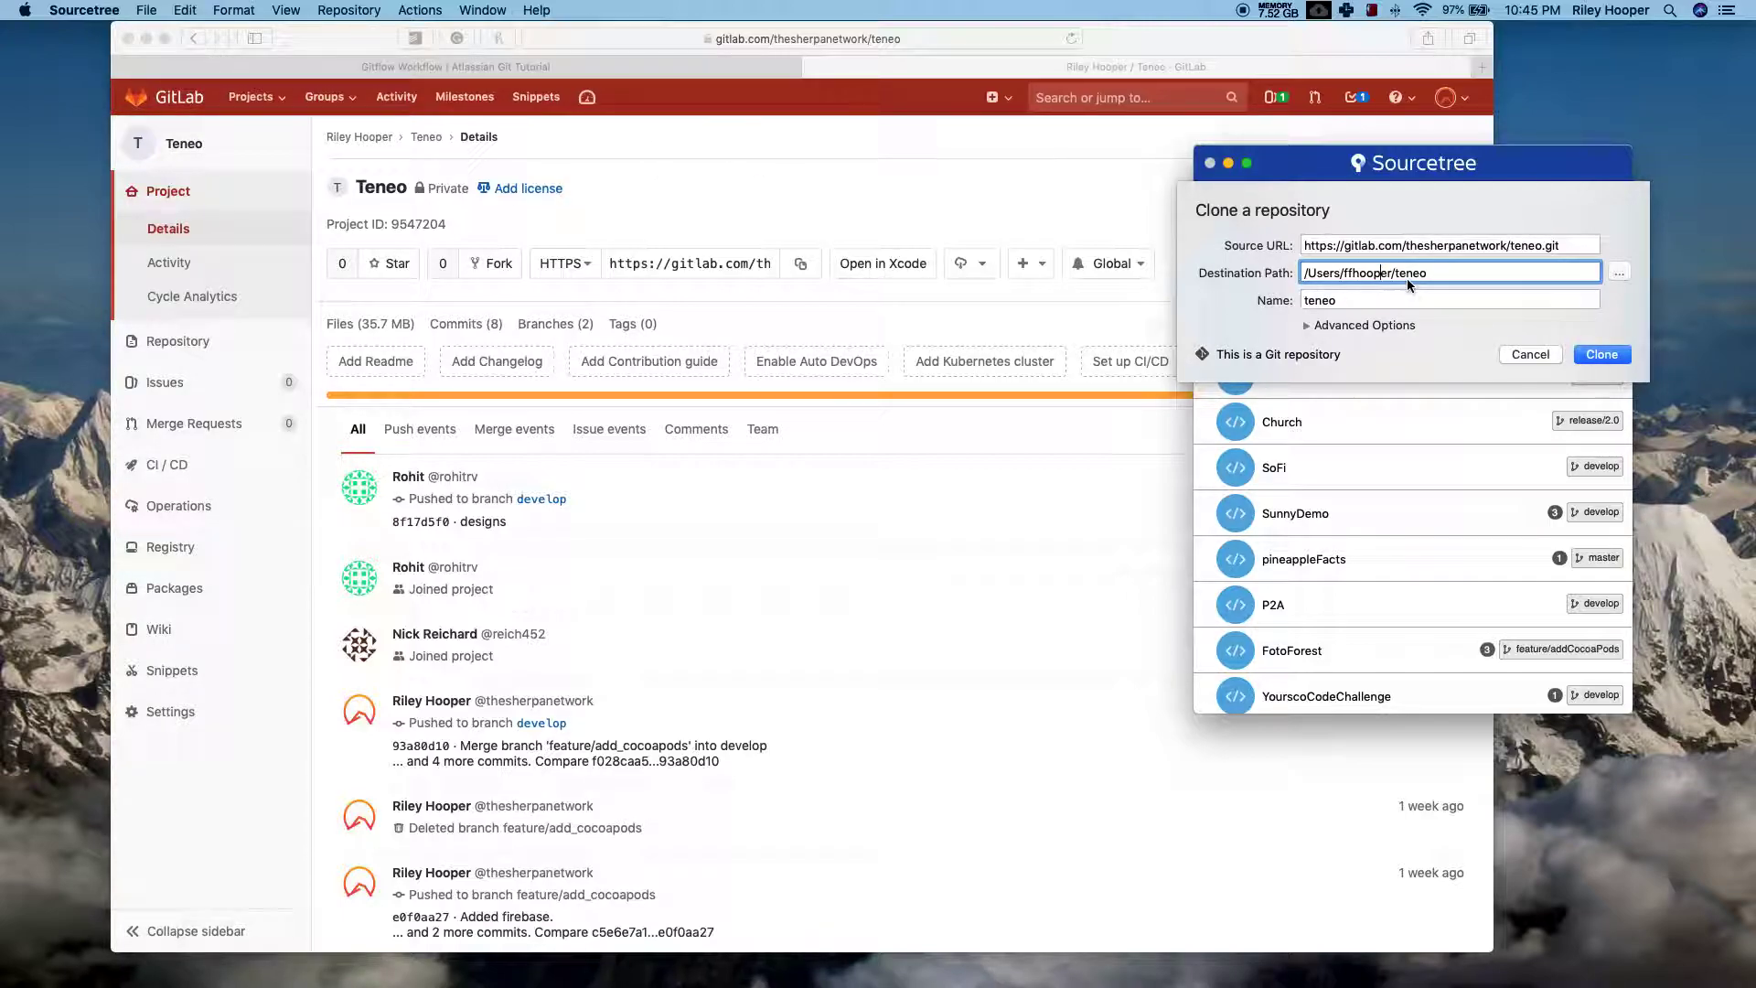
{"action": "left_click", "coordinate": [1620, 273]}
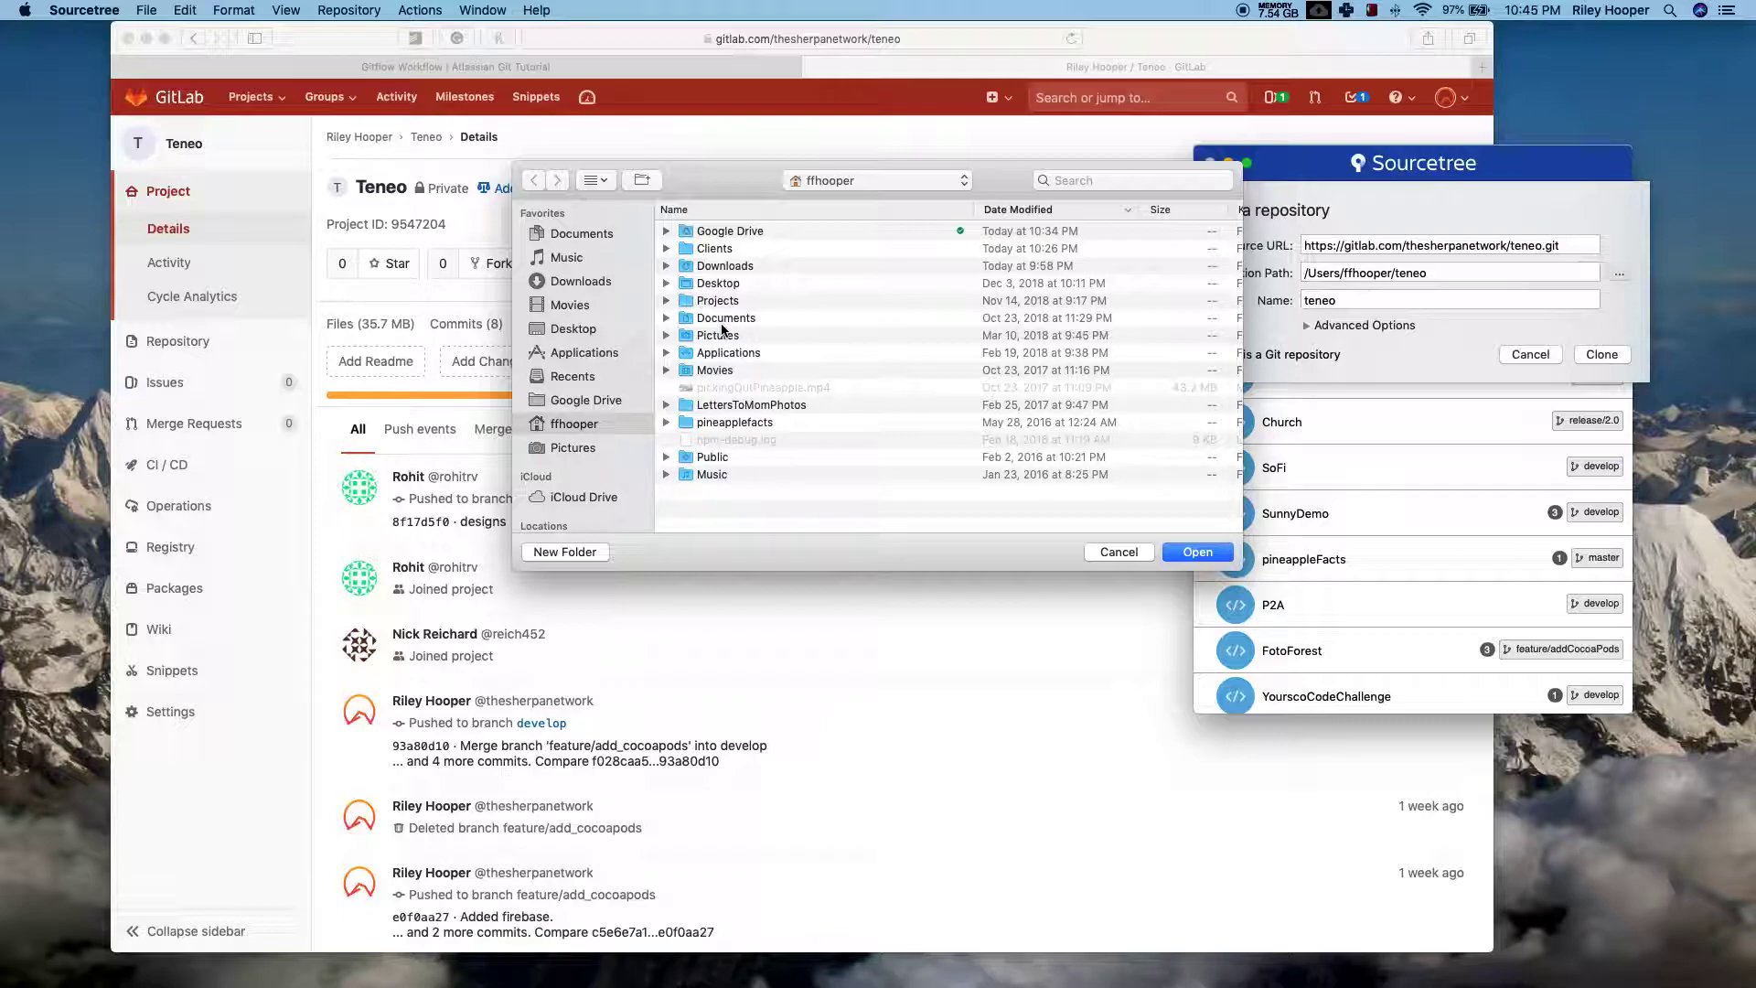
{"action": "left_click", "coordinate": [721, 250]}
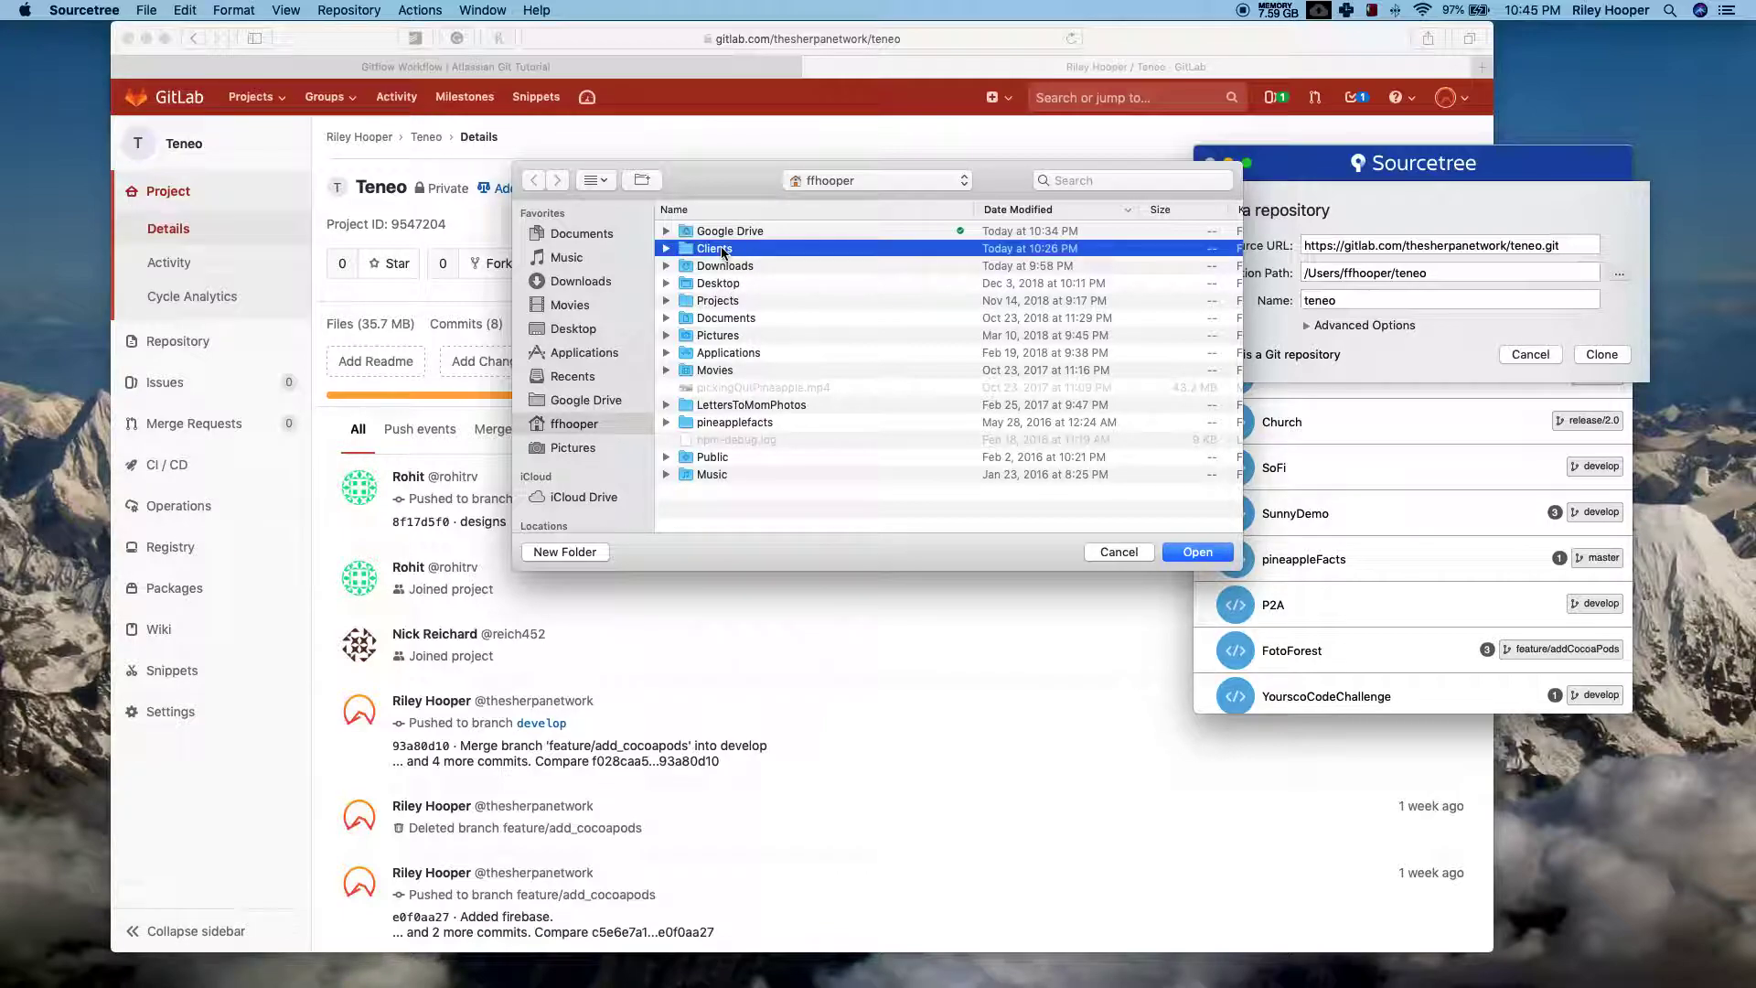
{"action": "left_click", "coordinate": [565, 551]}
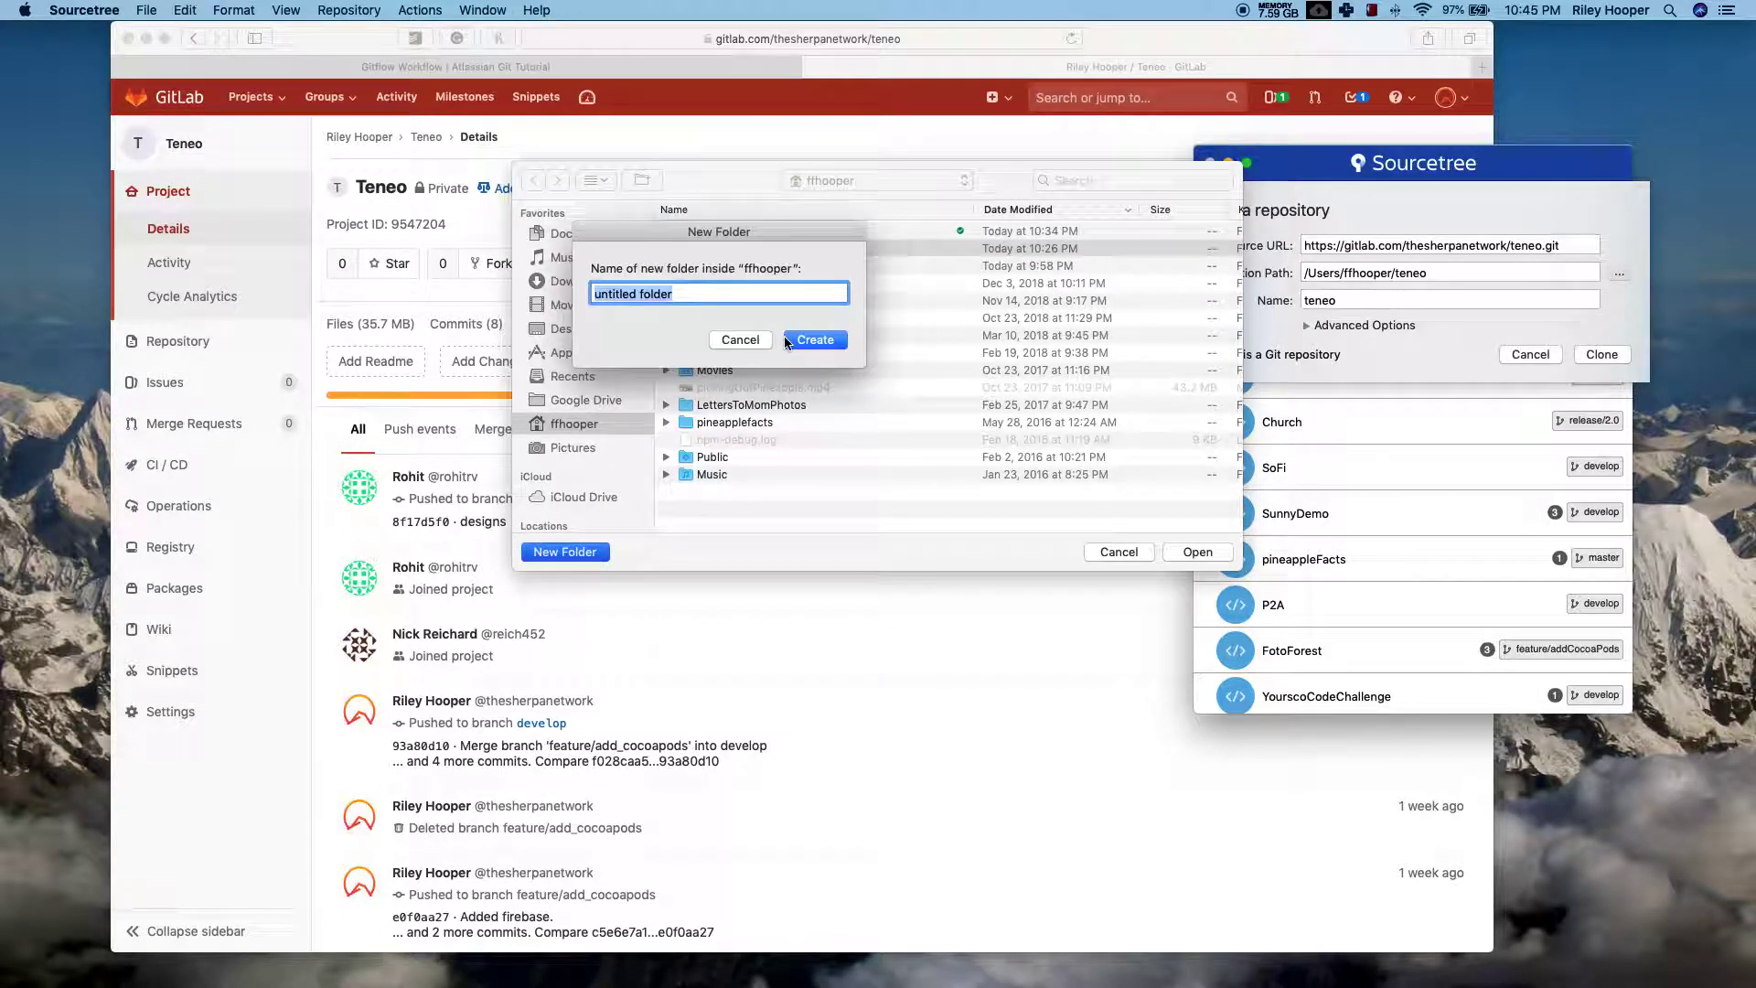
{"action": "type", "text": "TEmp"}
{"action": "key", "text": "Left"}
{"action": "key", "text": "Left"}
{"action": "key", "text": "BackSpace"}
{"action": "type", "text": "e"}
{"action": "left_click", "coordinate": [818, 340]}
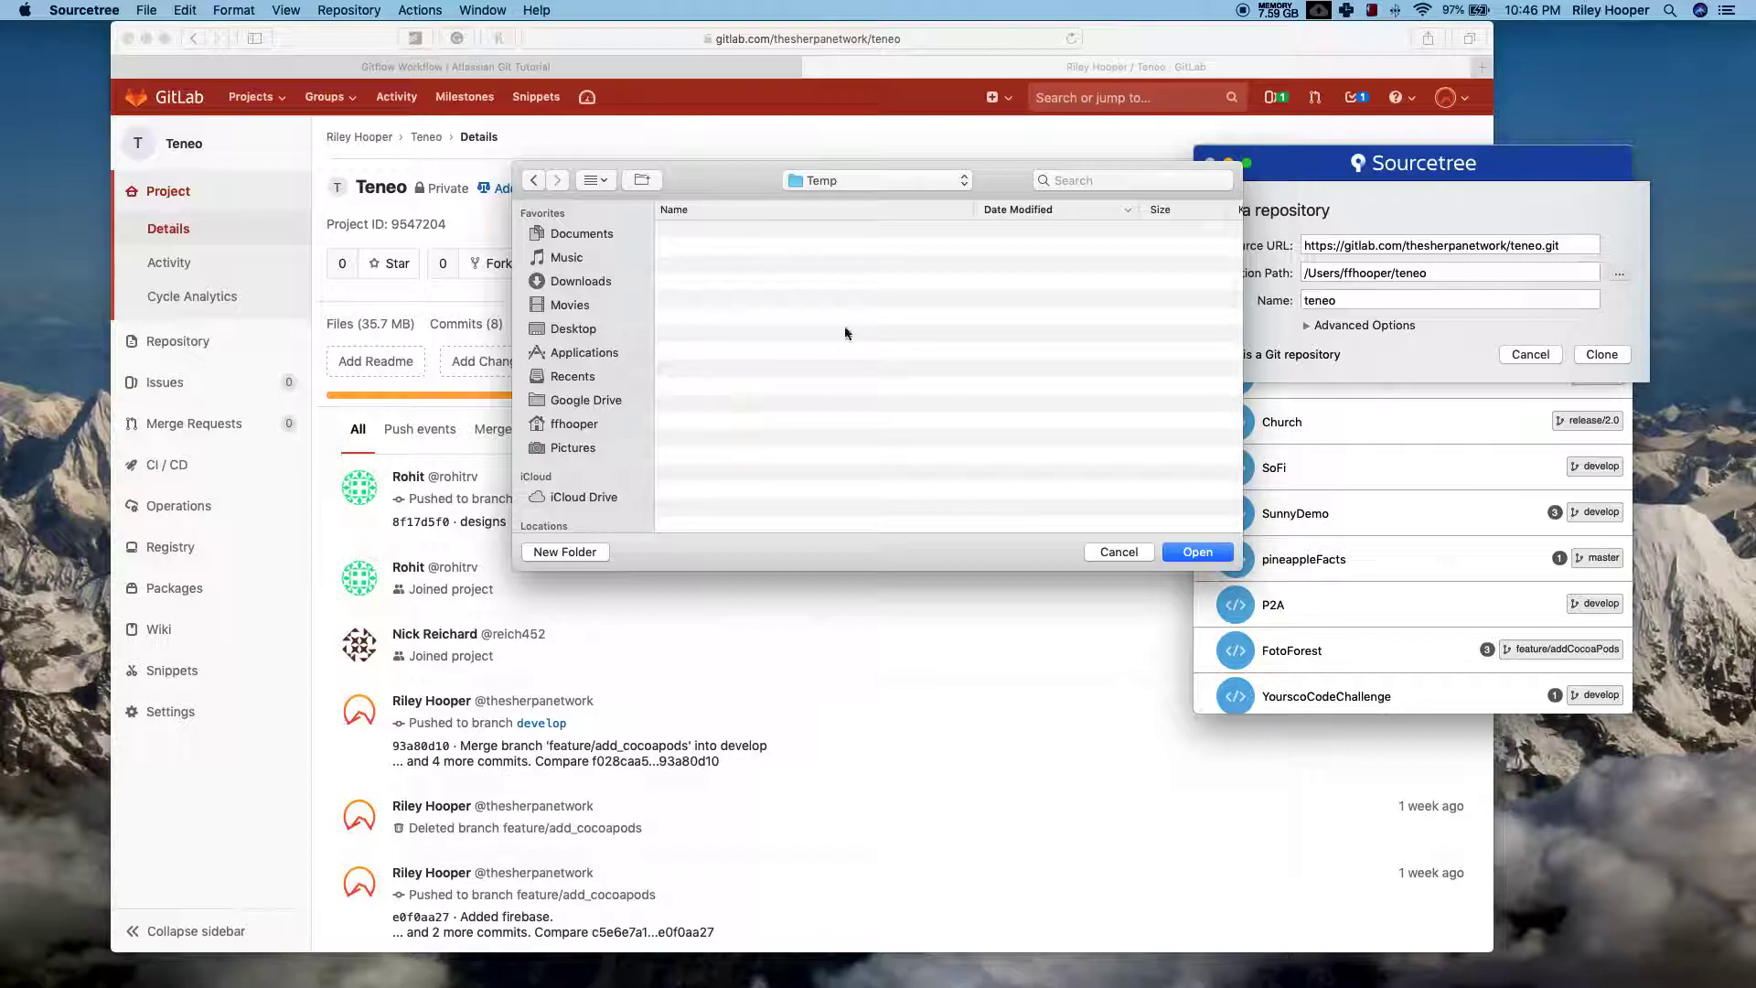
{"action": "left_click", "coordinate": [1204, 554]}
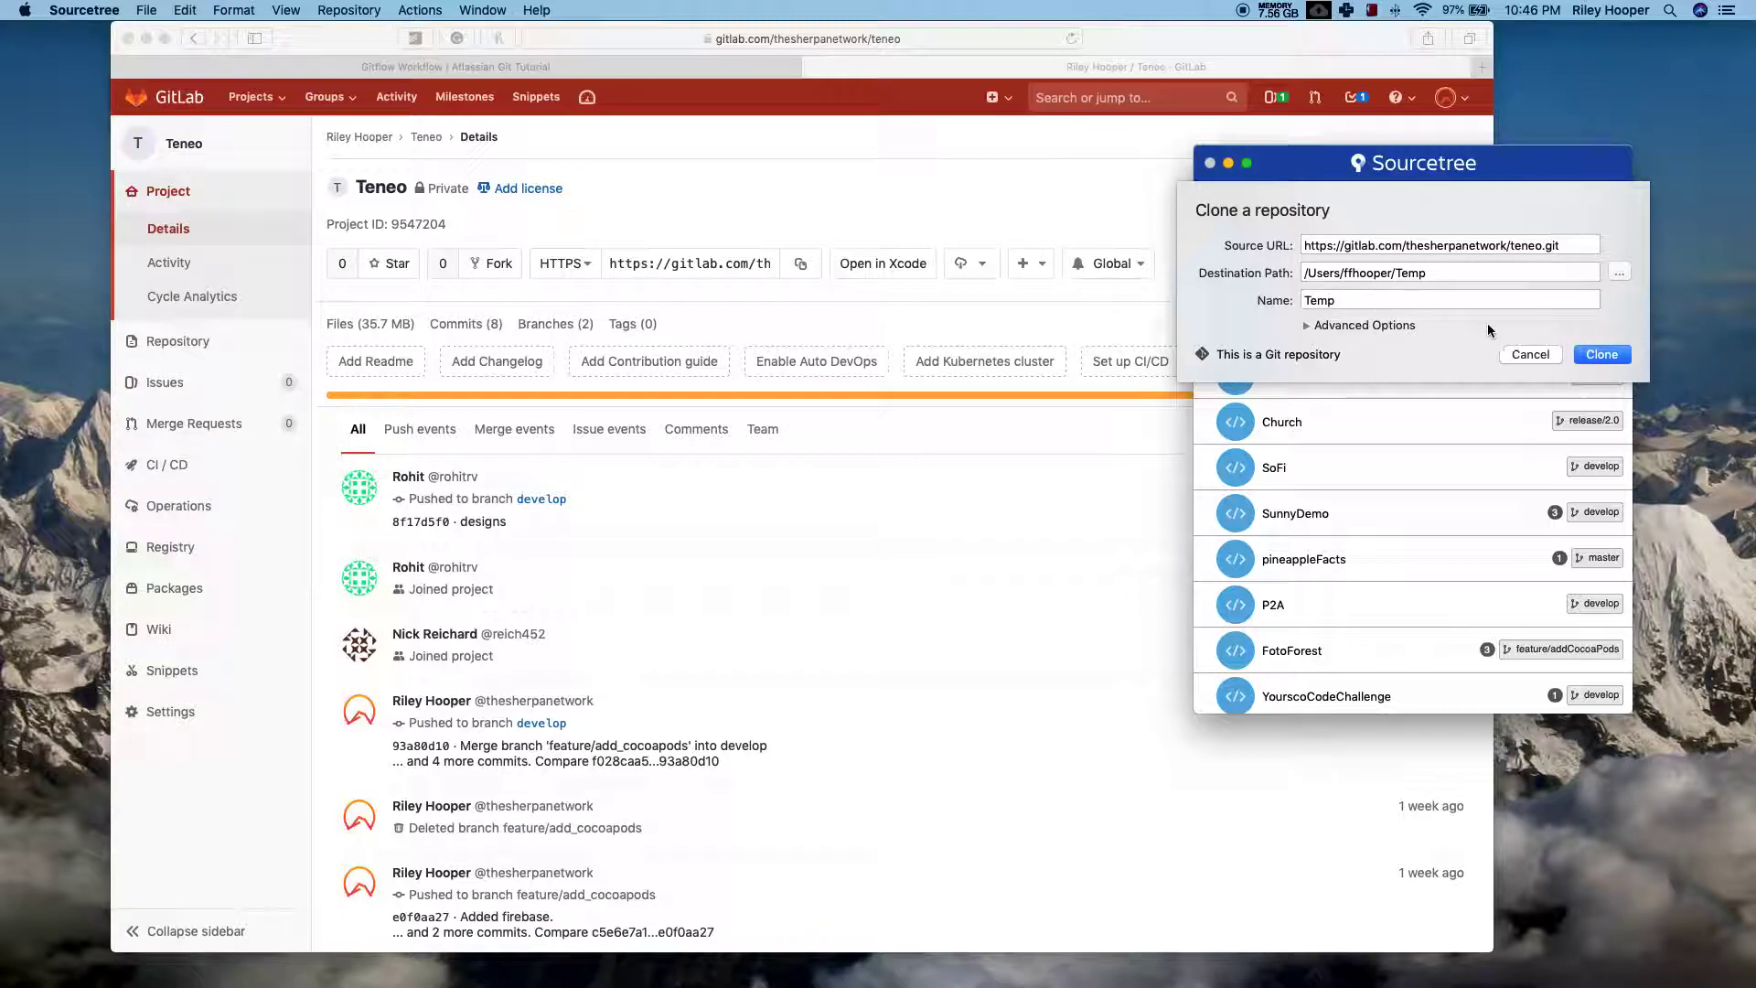
{"action": "left_click", "coordinate": [1593, 356]}
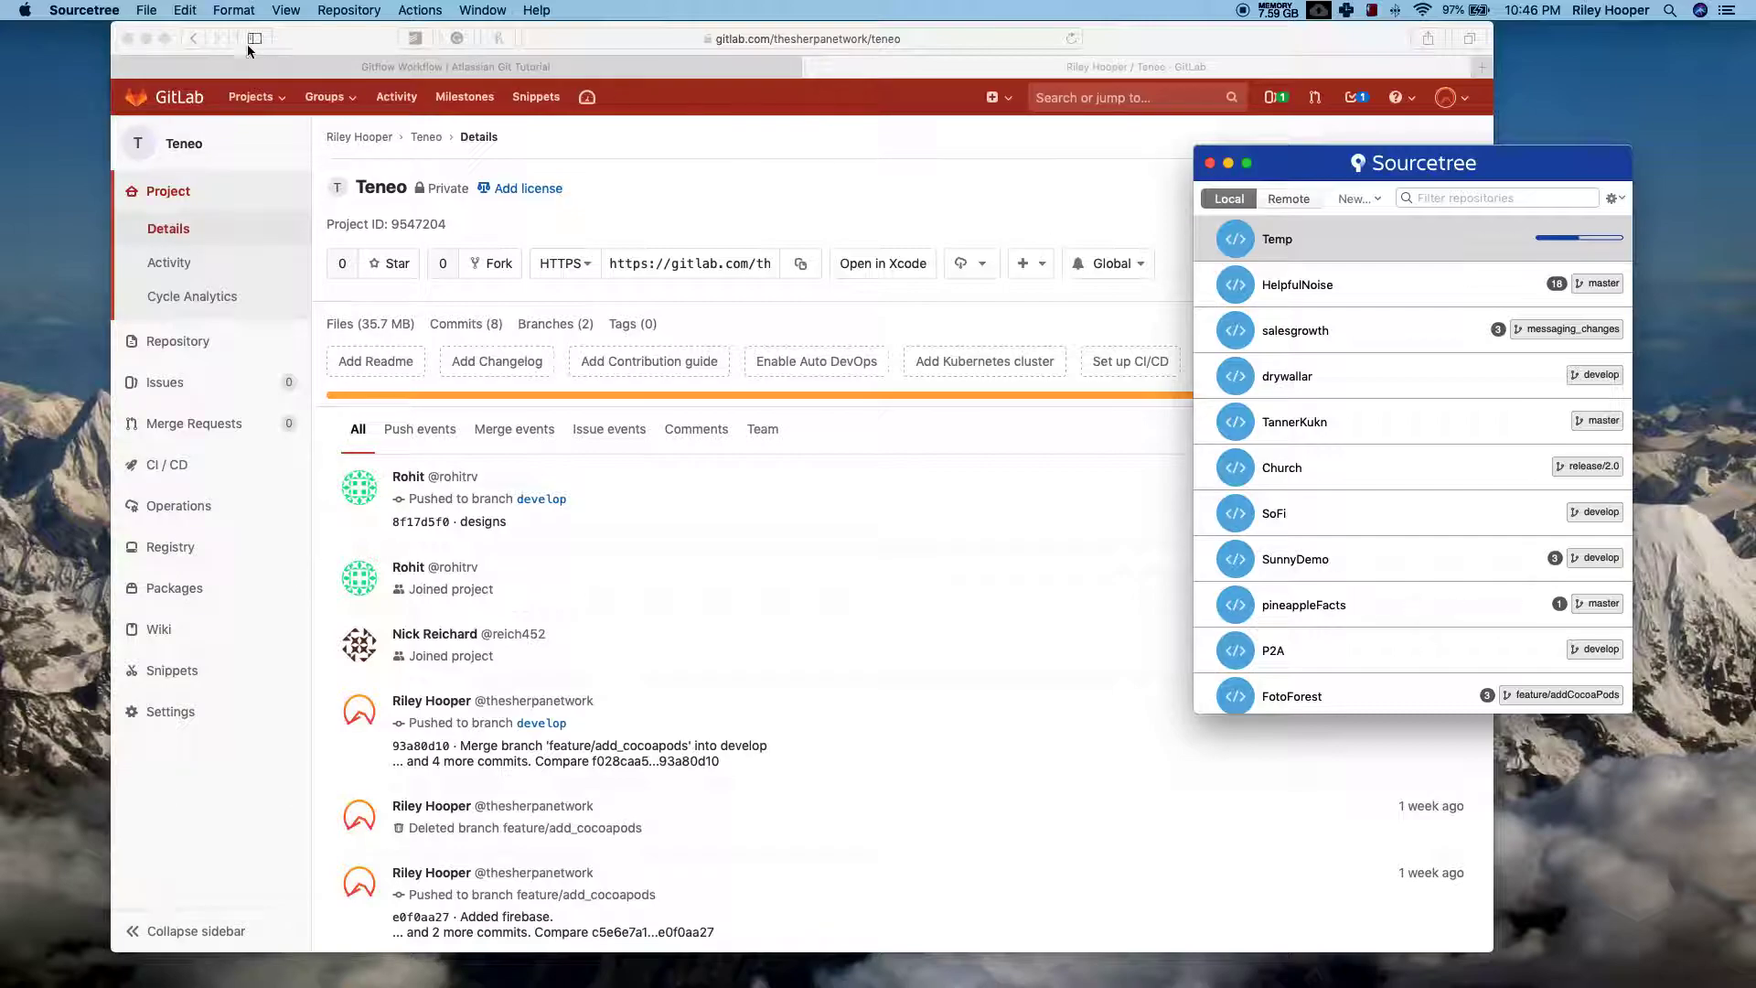
Step: Return to the Gitflow tutorial in Safari and examine the Release Branches diagram and explanation
{"action": "left_click", "coordinate": [774, 68]}
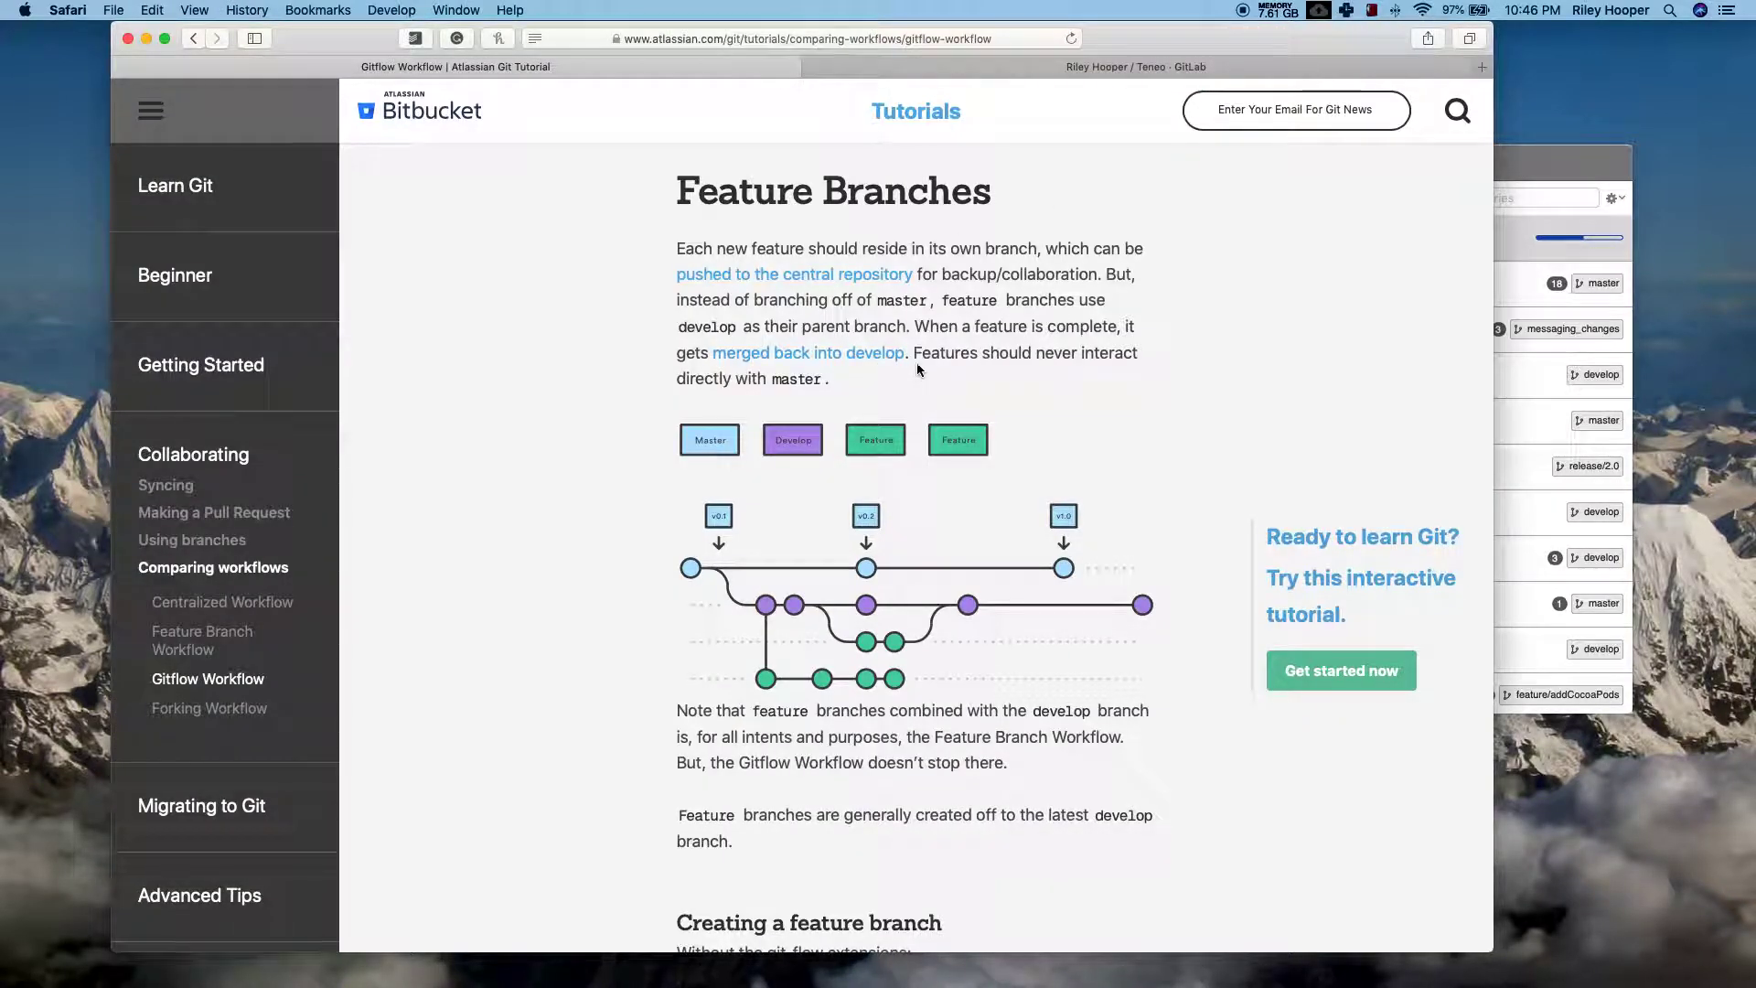
{"action": "scroll", "coordinate": [916, 366], "scroll_direction": "down", "scroll_amount": 15}
{"action": "scroll", "coordinate": [917, 366], "scroll_direction": "down", "scroll_amount": 3}
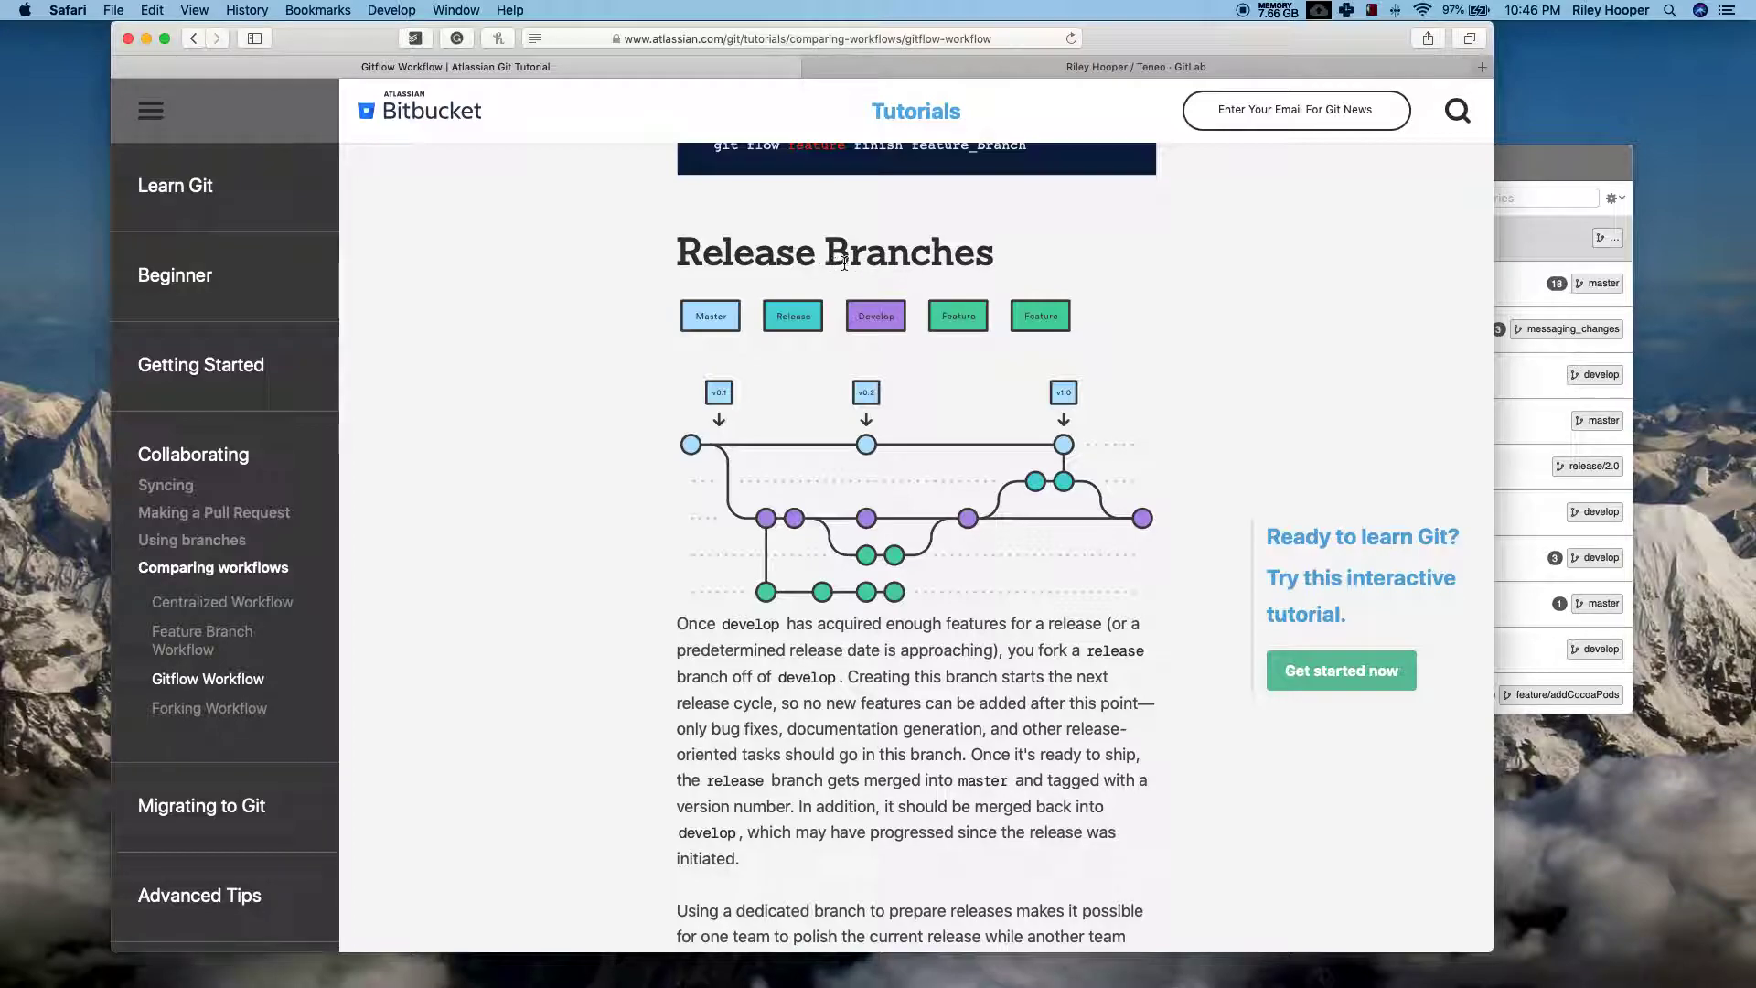
{"action": "scroll", "coordinate": [960, 439], "scroll_direction": "up", "scroll_amount": 2}
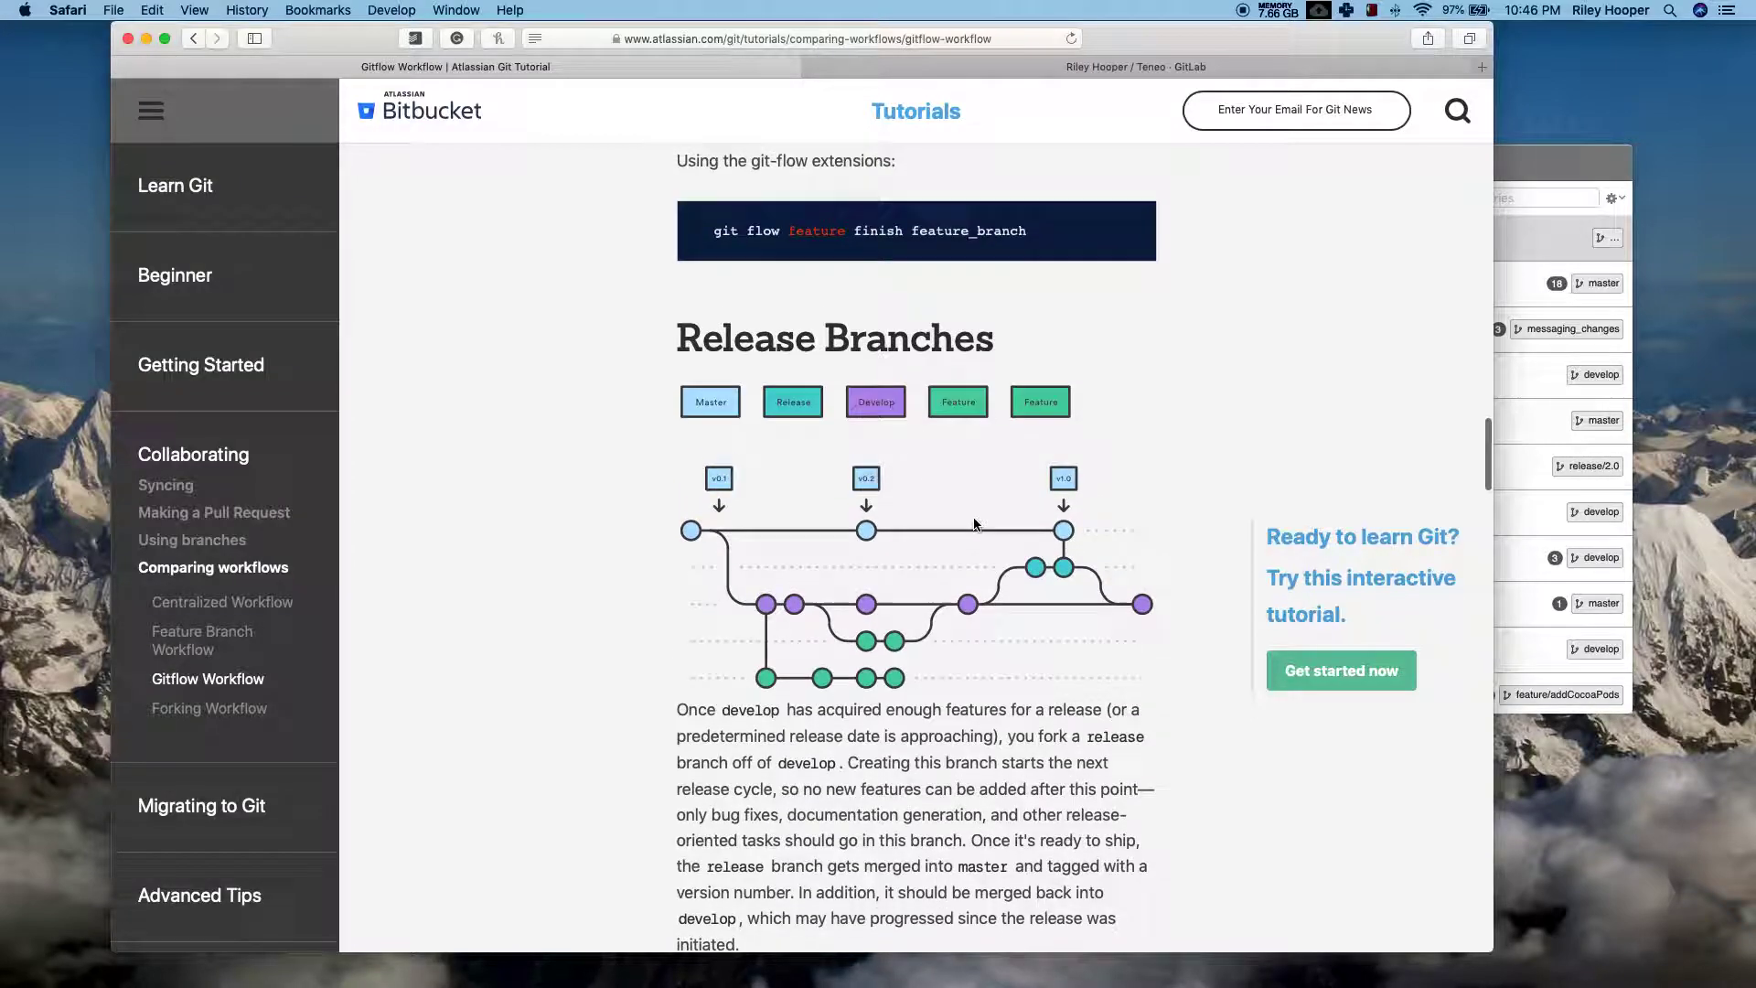
{"action": "scroll", "coordinate": [740, 400], "scroll_direction": "down", "scroll_amount": 1}
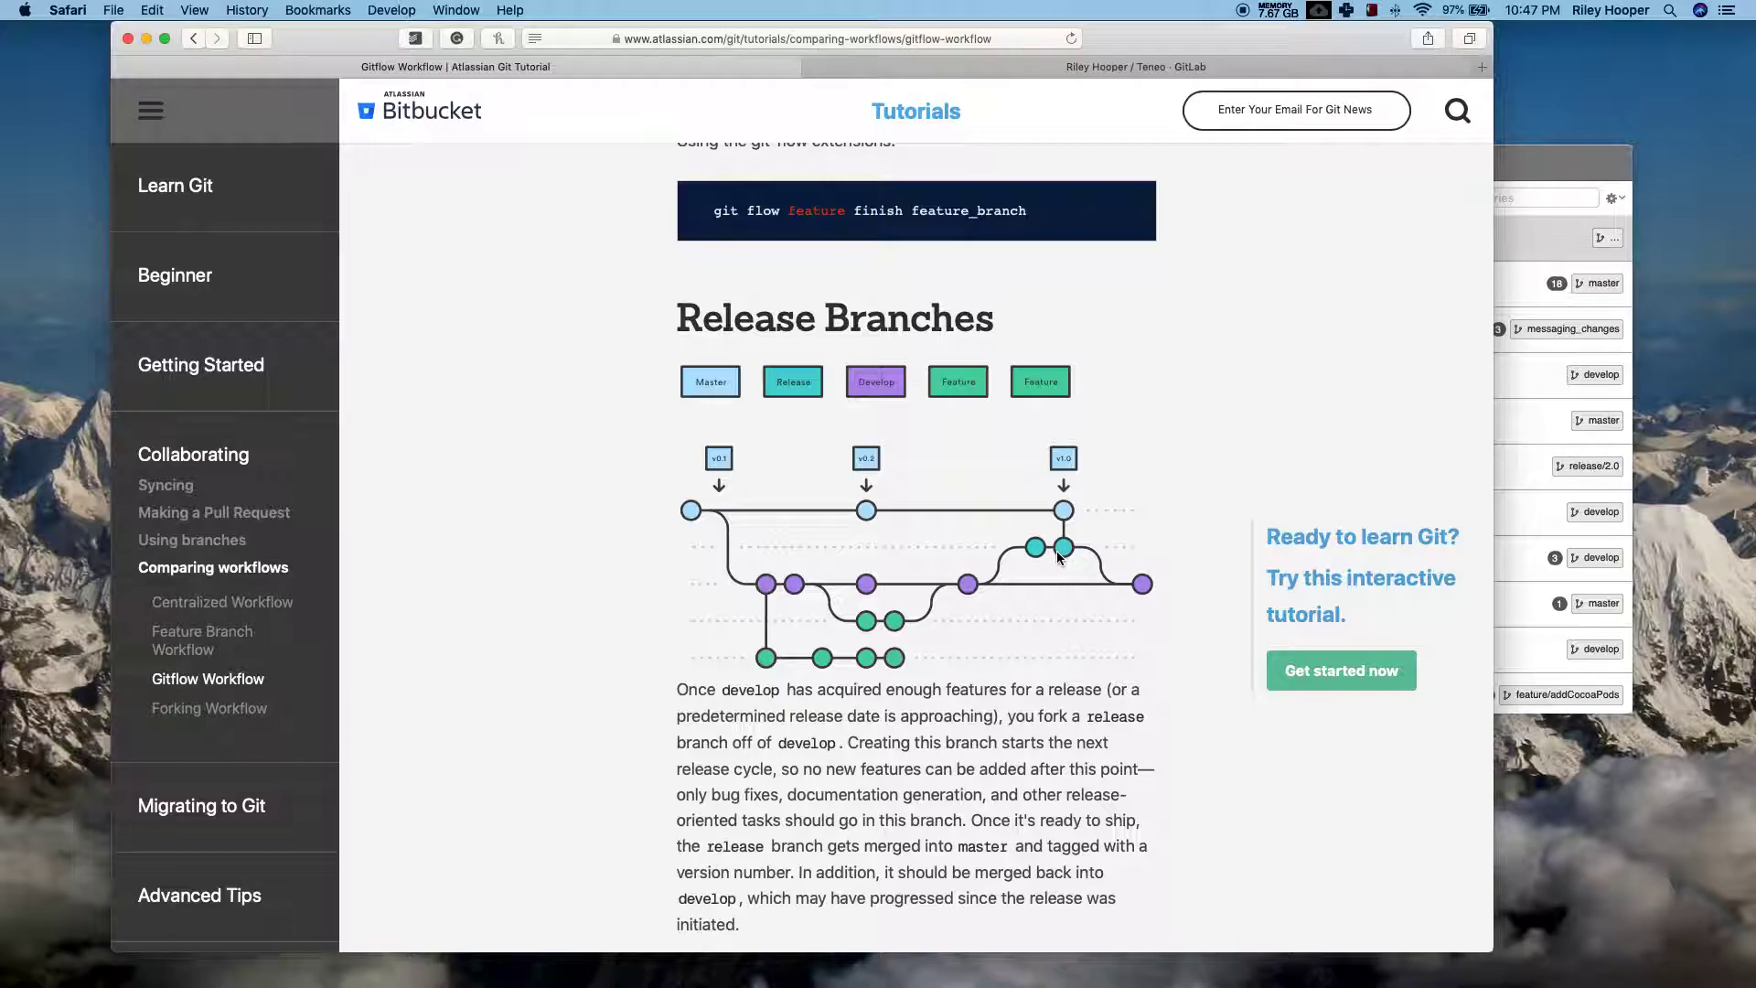
{"action": "scroll", "coordinate": [1087, 516], "scroll_direction": "down", "scroll_amount": 1}
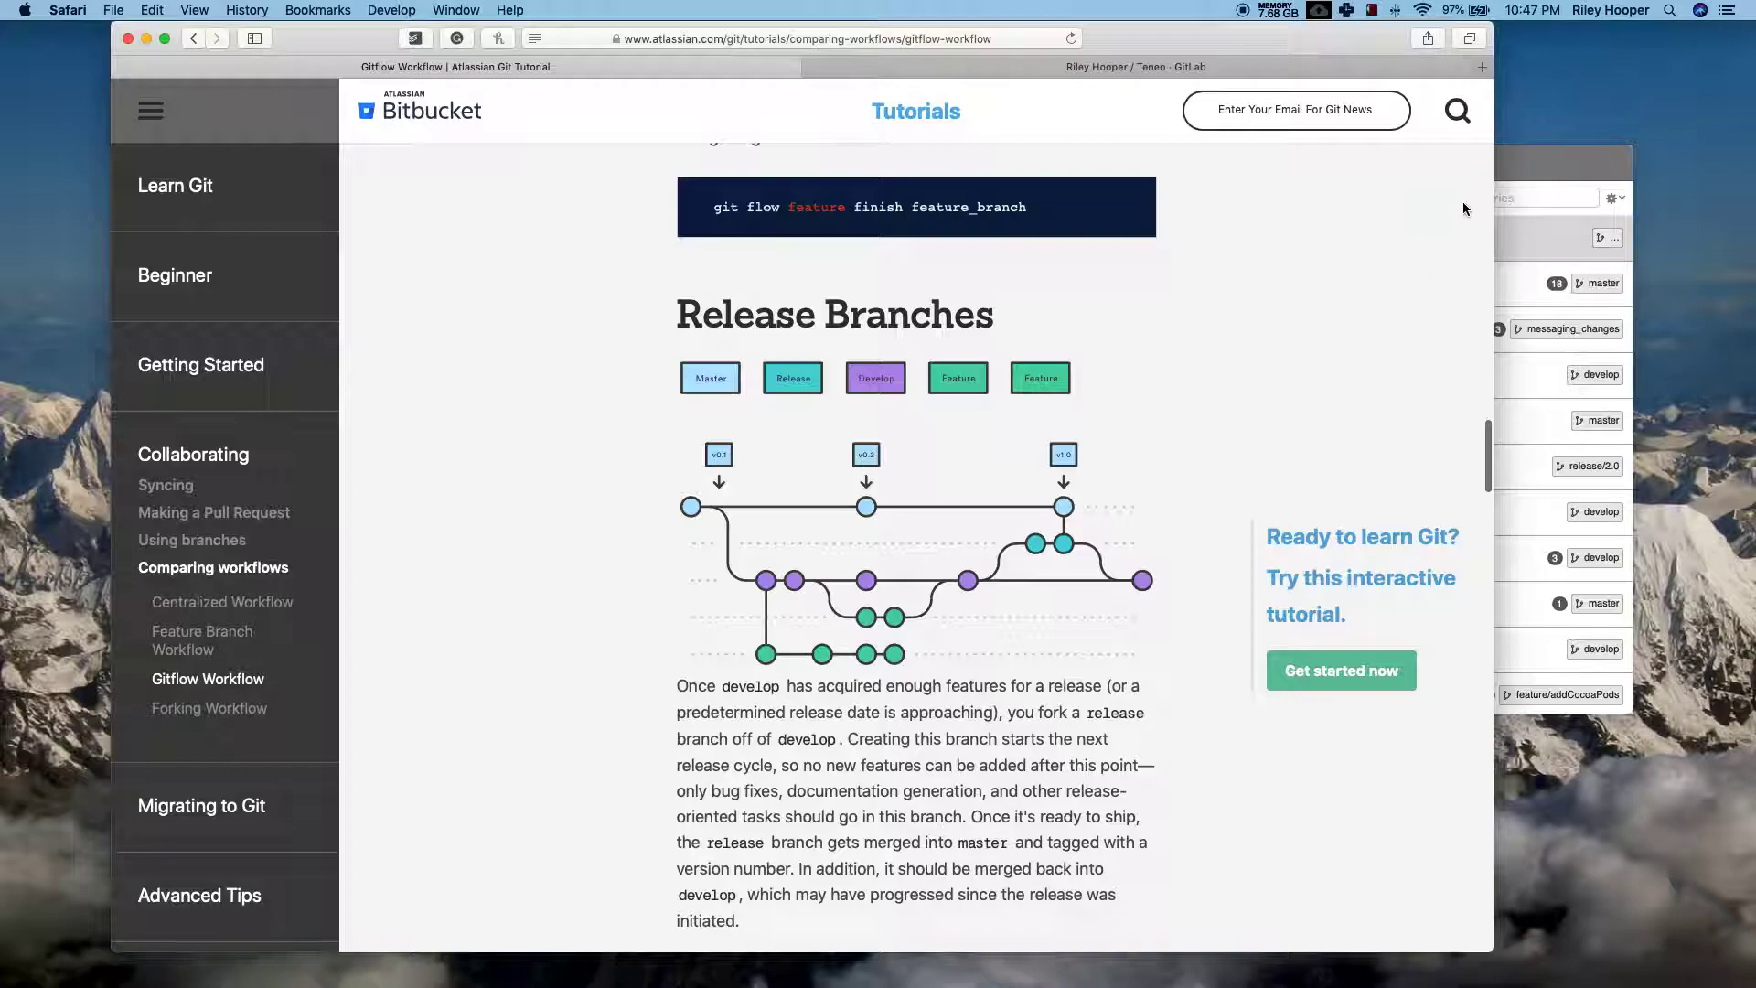
Step: Open the cloned Temp repository in Sourcetree and enlarge its window, with the browser window minimized
{"action": "left_click", "coordinate": [1526, 163]}
{"action": "left_click", "coordinate": [1395, 238]}
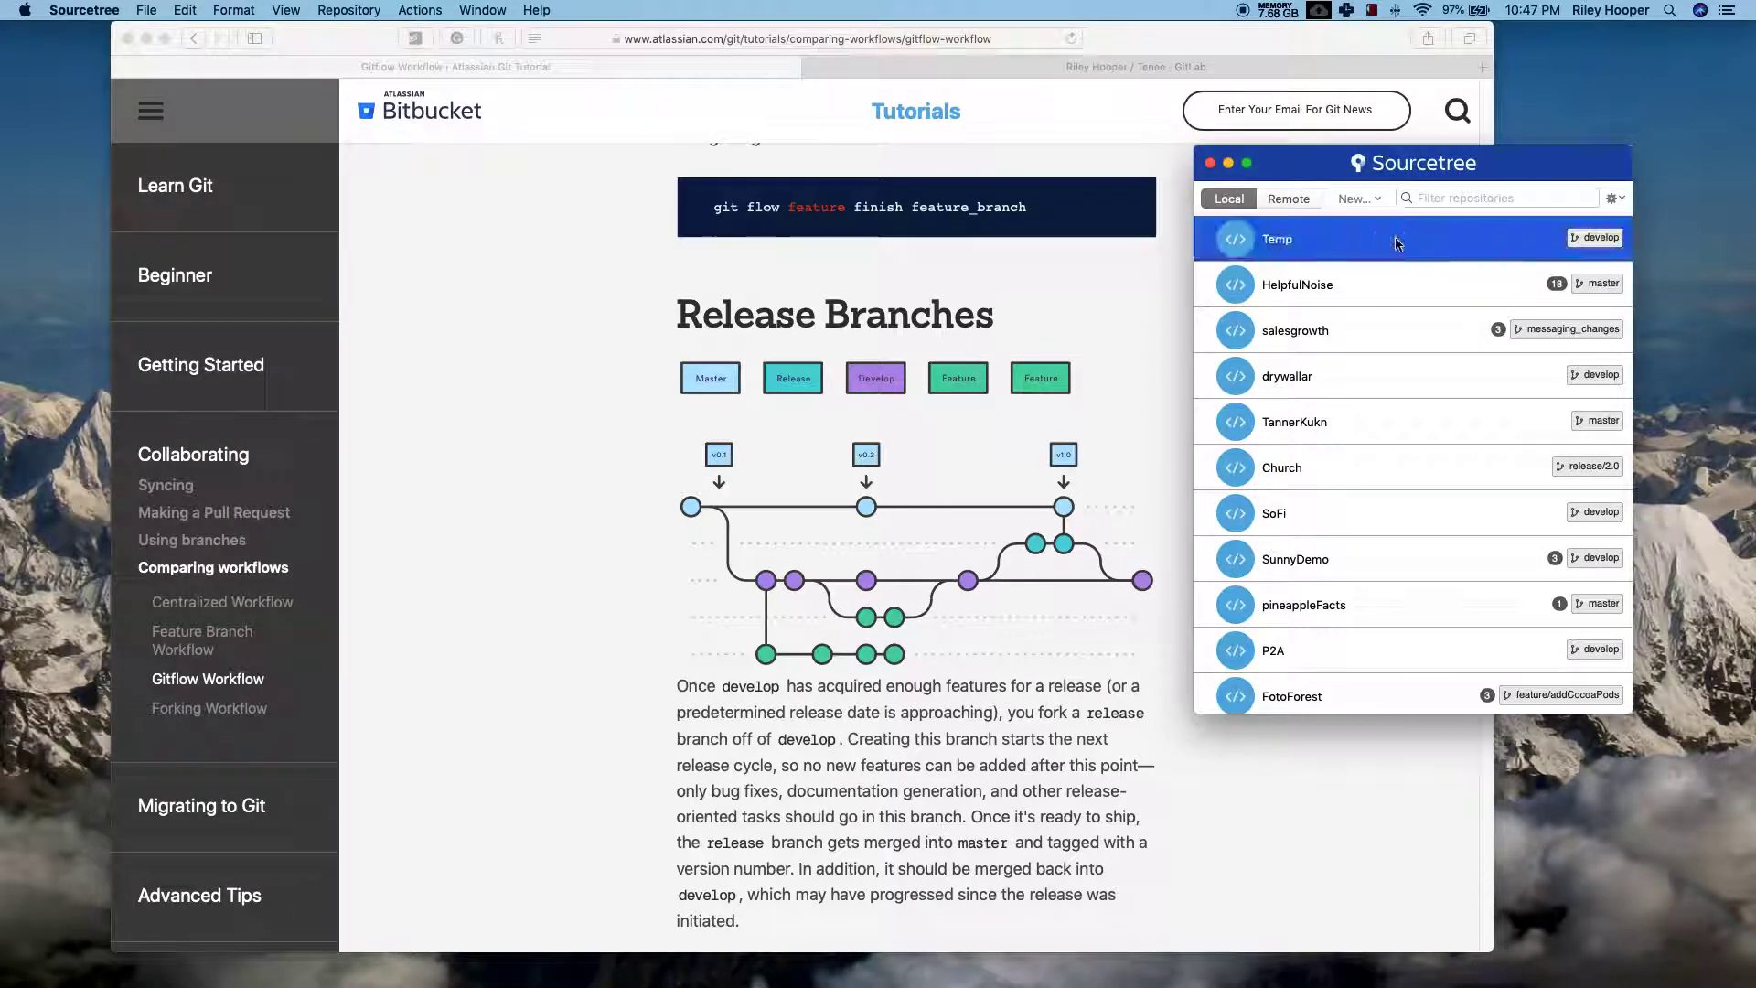
{"action": "double_click", "coordinate": [1394, 240]}
{"action": "left_click_drag", "start_coordinate": [845, 258], "coordinate": [730, 198]}
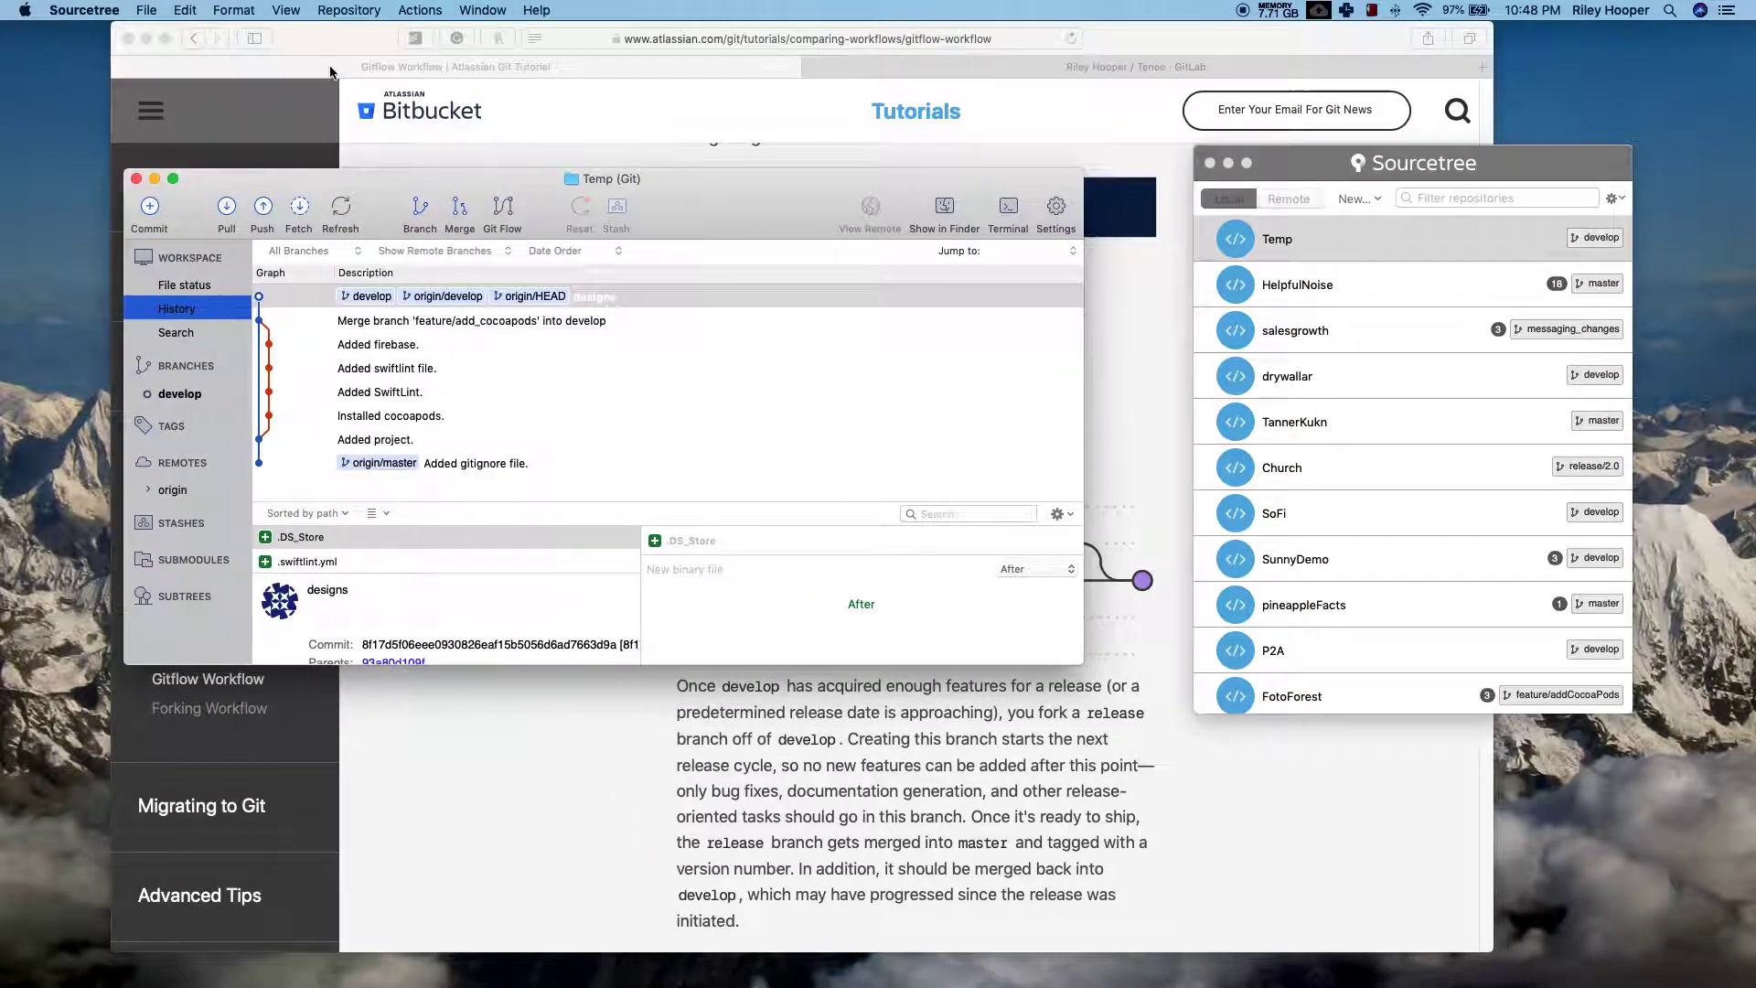
{"action": "left_click", "coordinate": [146, 41]}
{"action": "left_click_drag", "start_coordinate": [722, 195], "coordinate": [676, 158]}
{"action": "left_click_drag", "start_coordinate": [1031, 622], "coordinate": [1484, 861]}
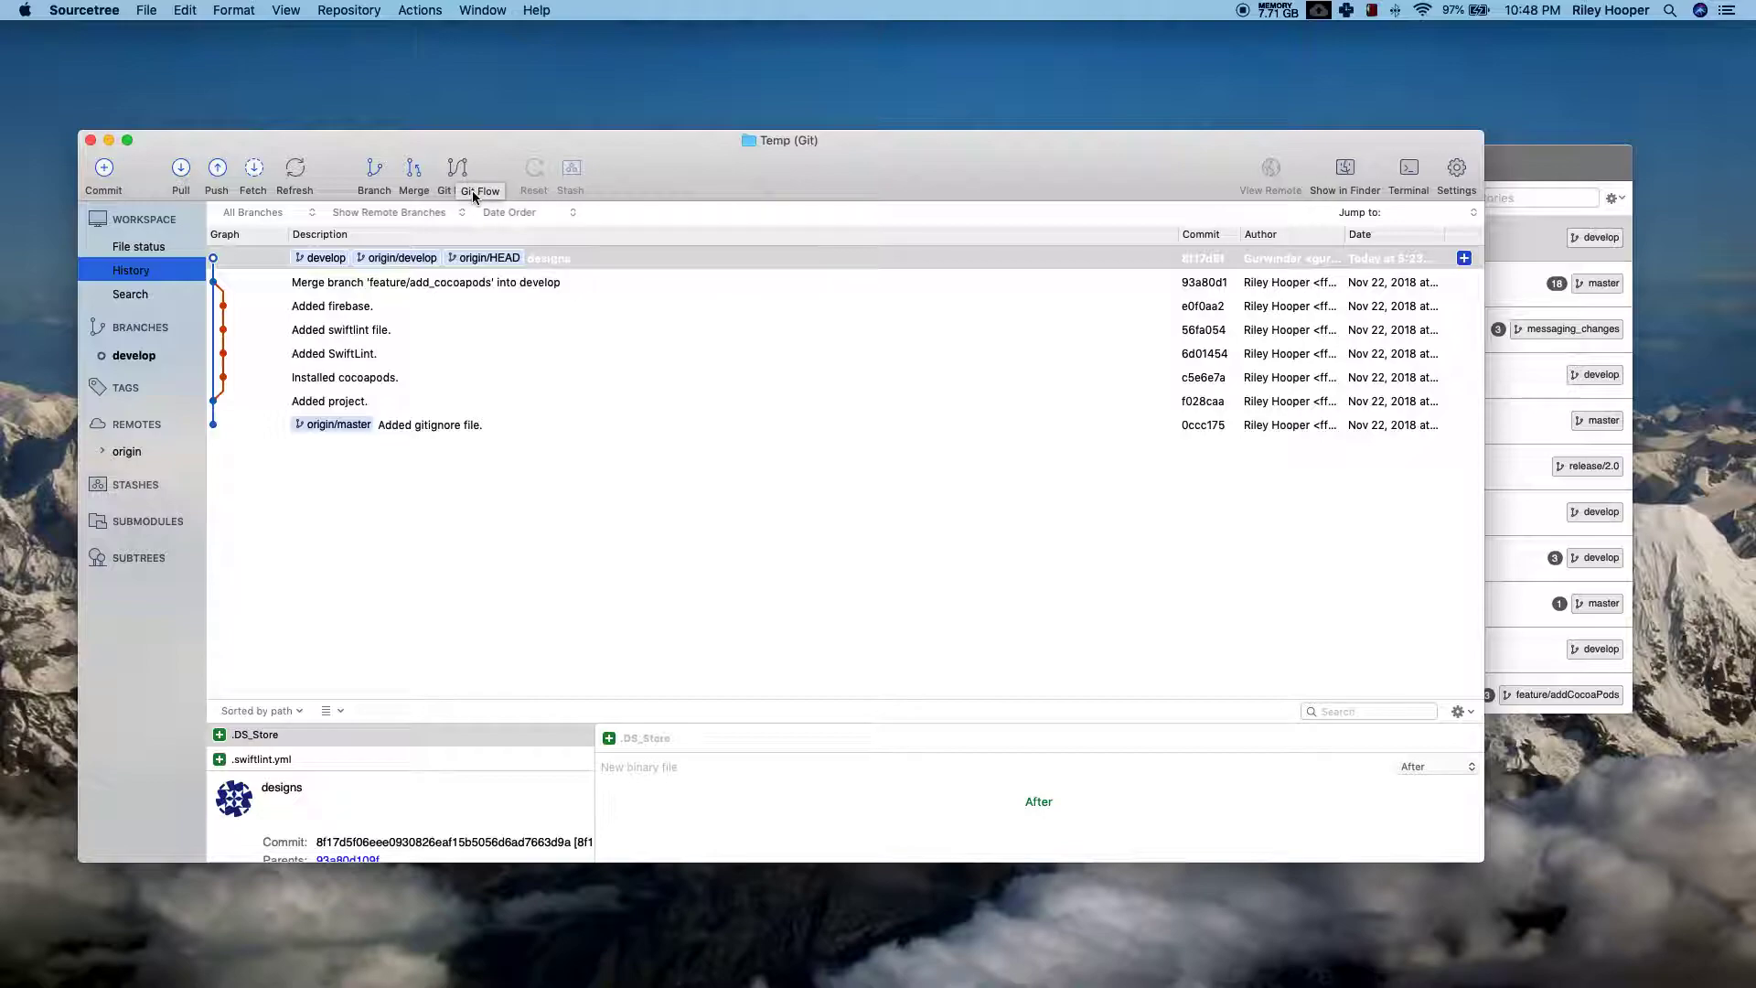
Step: Customize the repository window's toolbar so that it includes the Git Flow item
{"action": "right_click", "coordinate": [704, 174]}
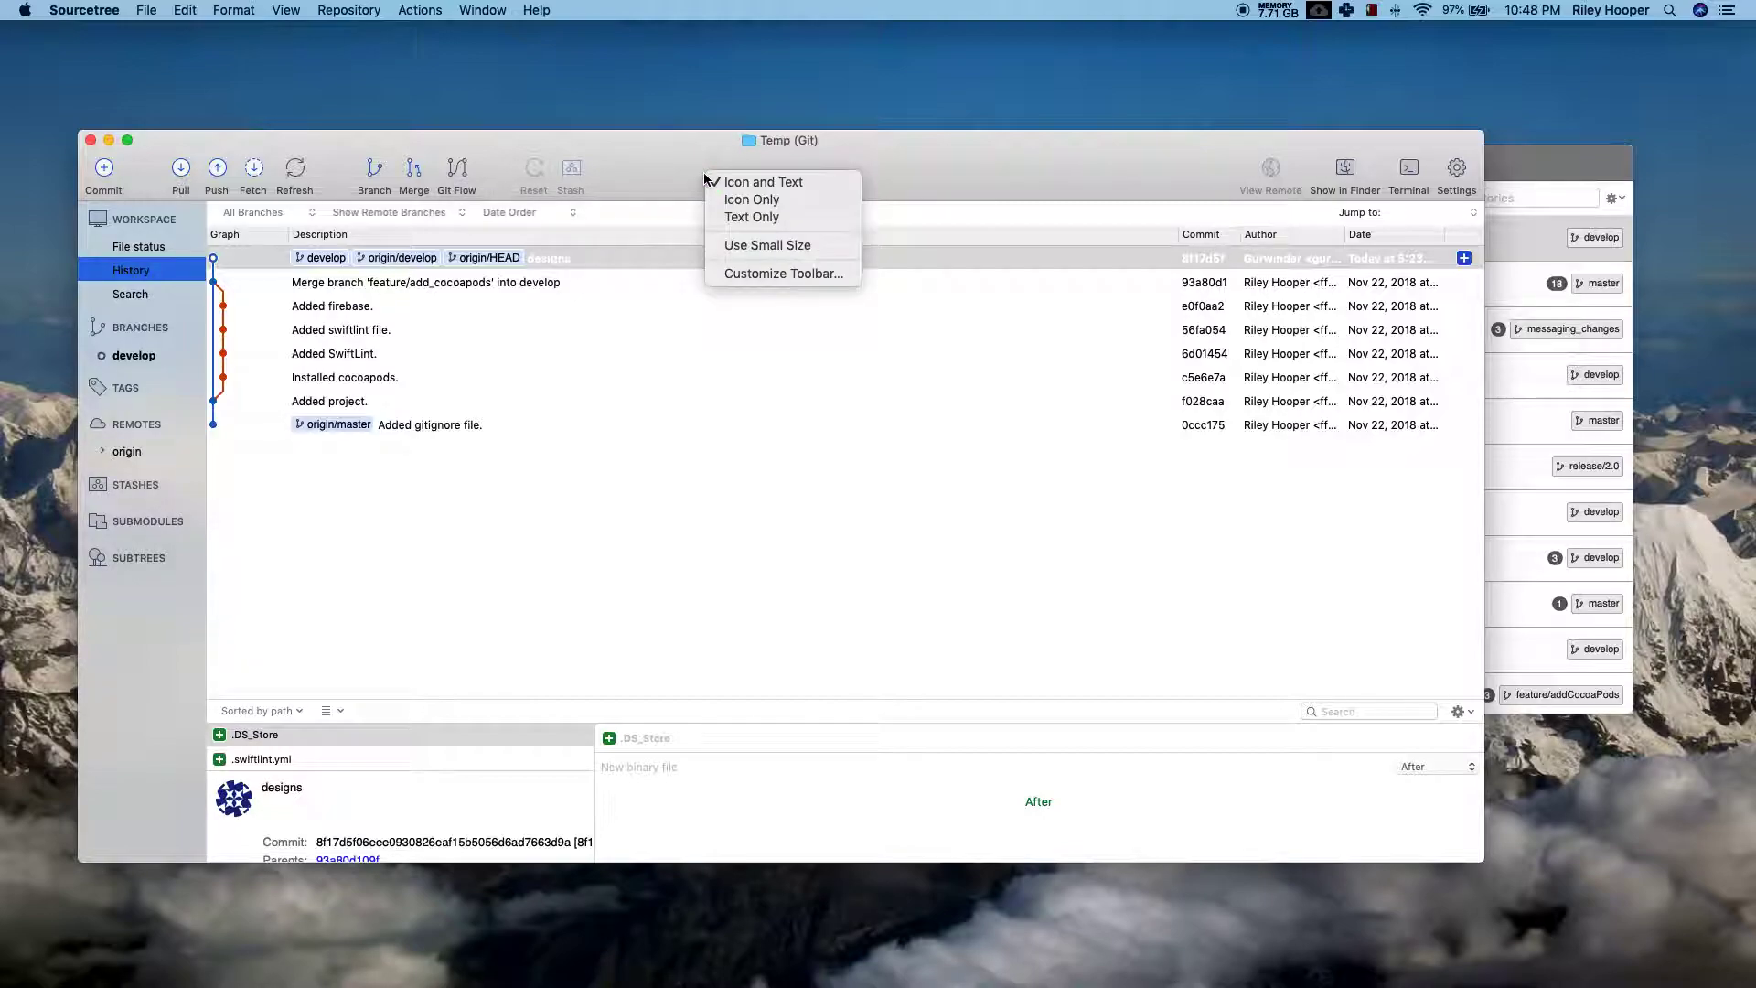
{"action": "left_click", "coordinate": [775, 274]}
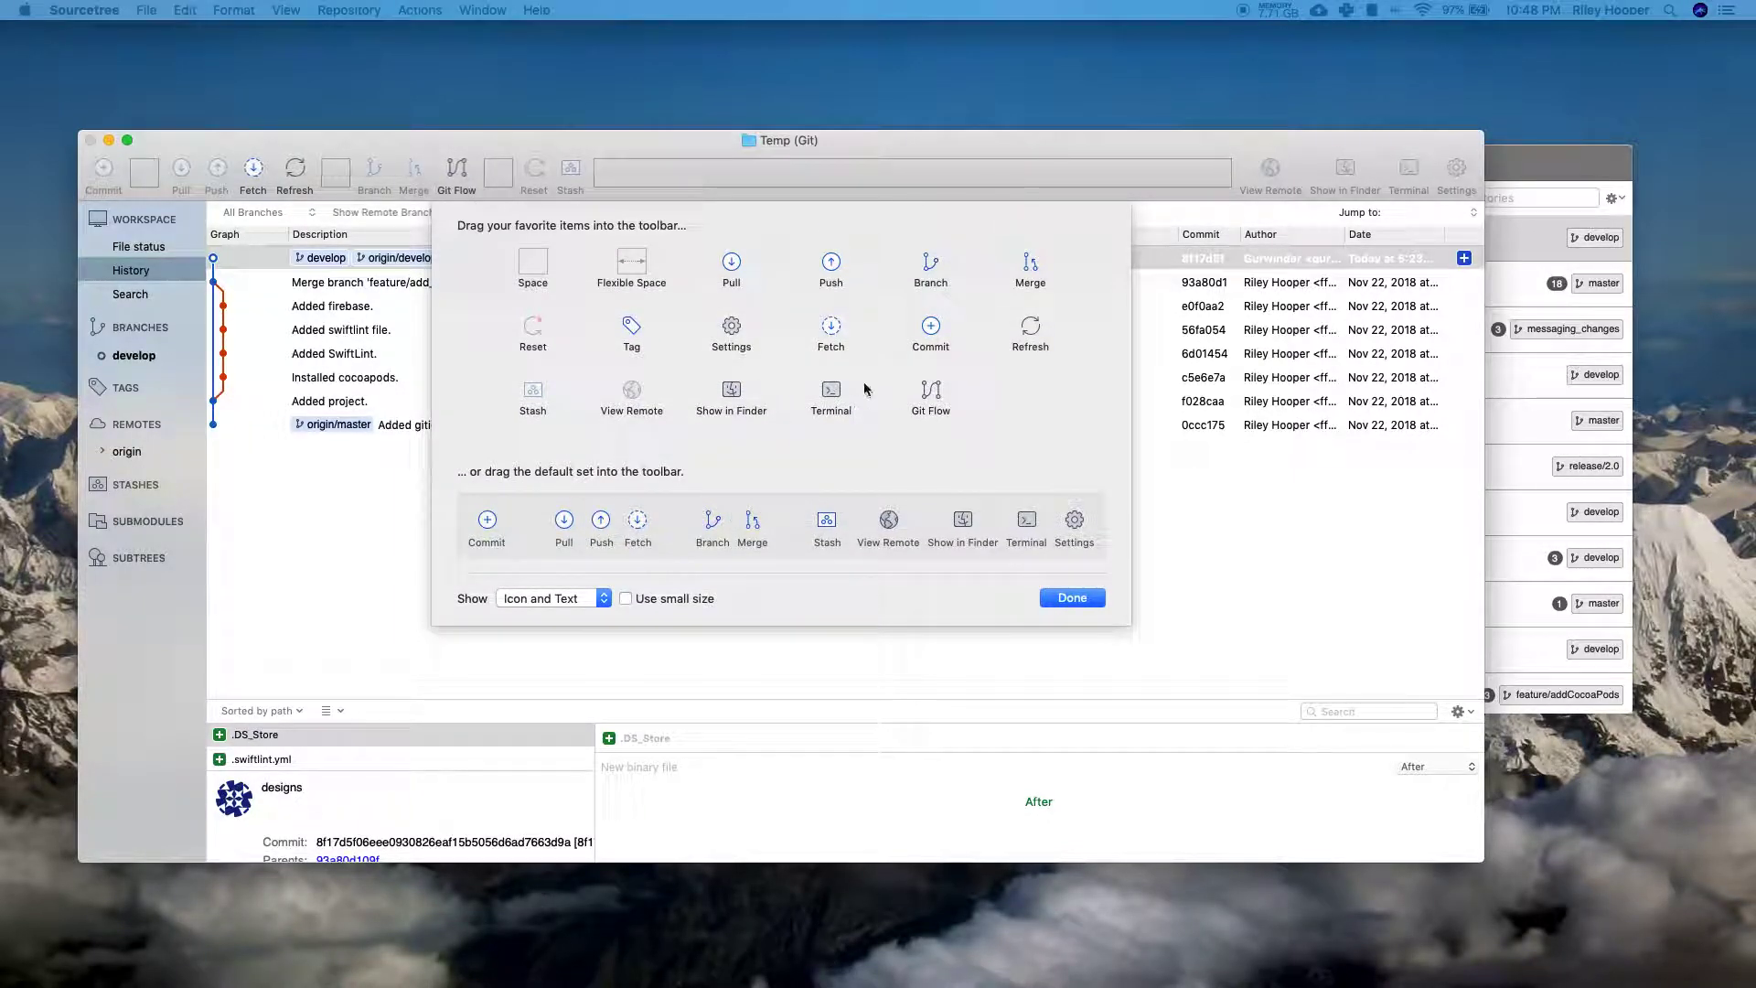
{"action": "left_click_drag", "start_coordinate": [931, 395], "coordinate": [494, 179]}
{"action": "left_click", "coordinate": [1070, 599]}
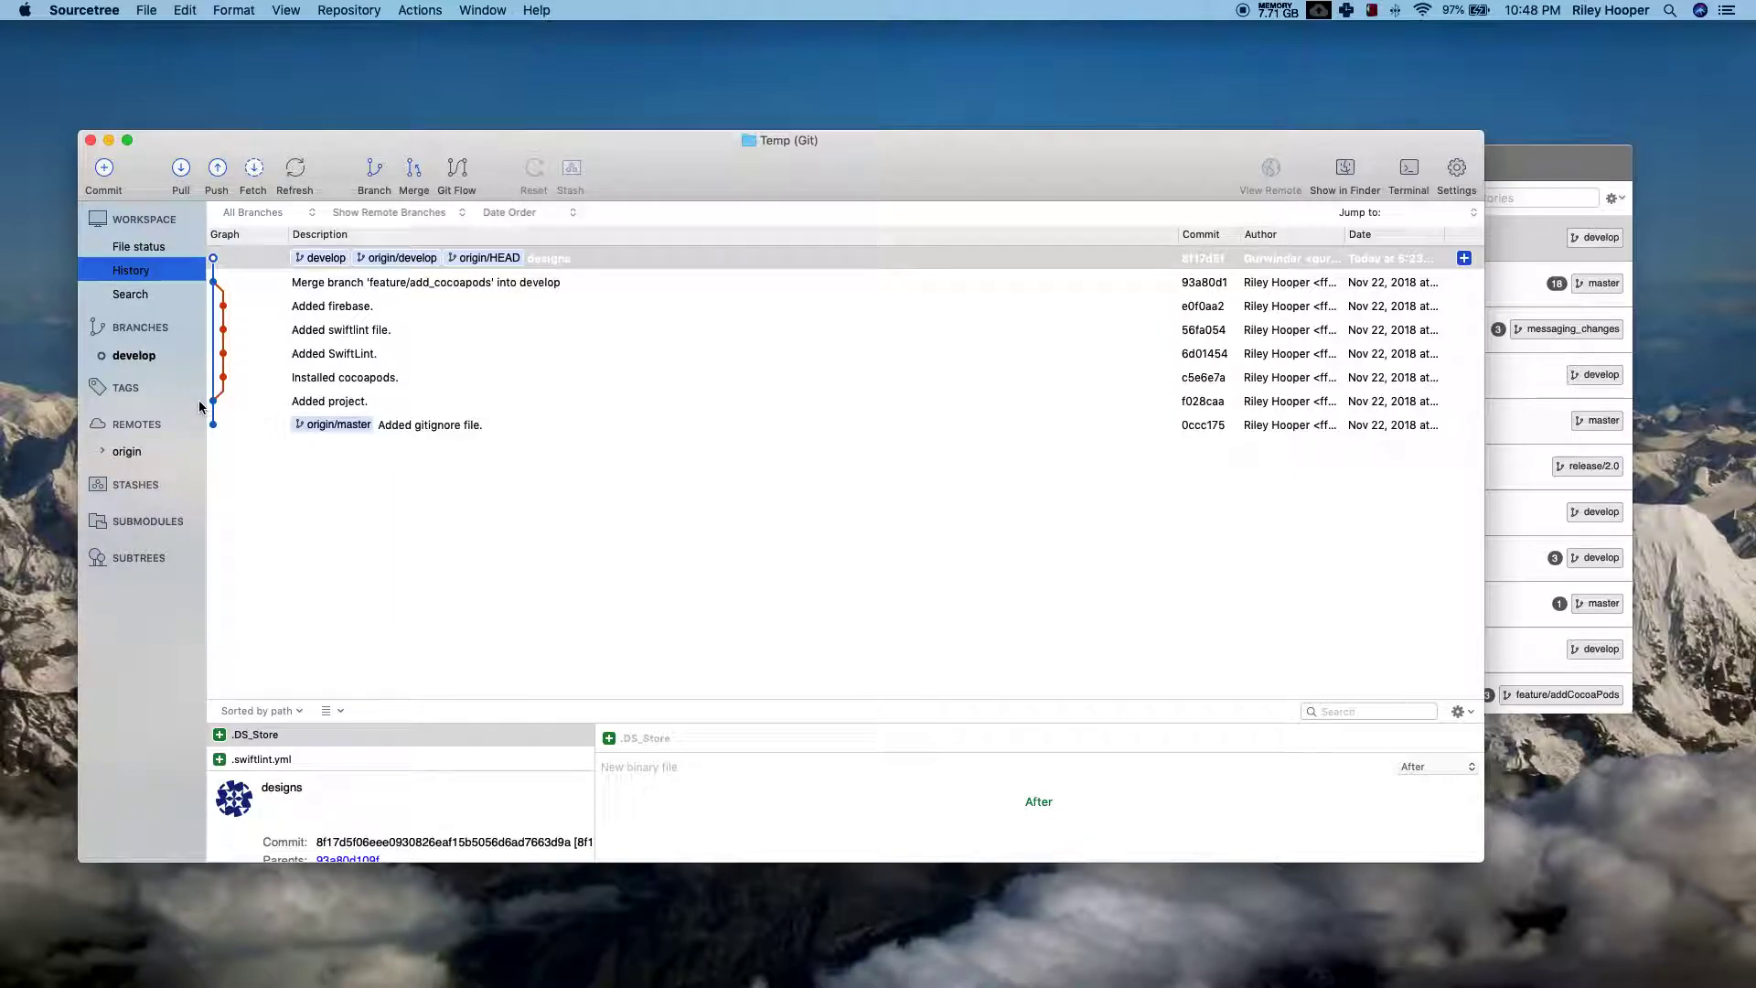
Step: Widen the repository sidebar and expand the origin remote to list its branches
{"action": "left_click_drag", "start_coordinate": [205, 399], "coordinate": [254, 399]}
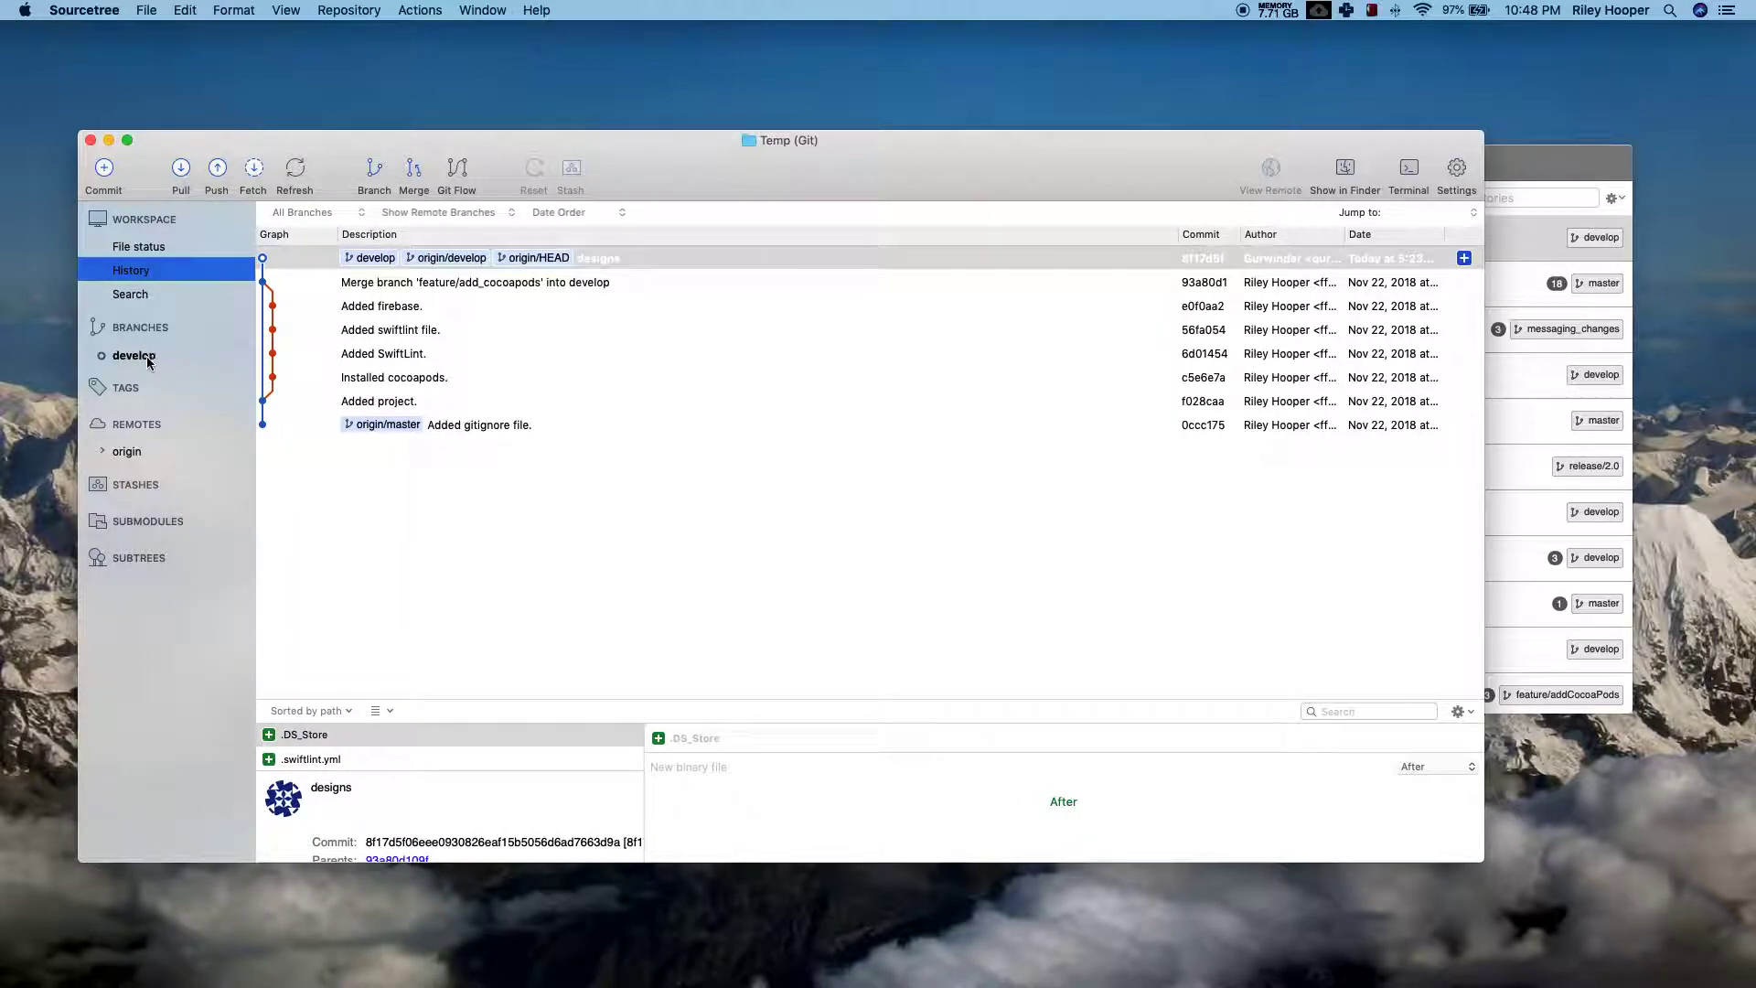
{"action": "left_click", "coordinate": [103, 452]}
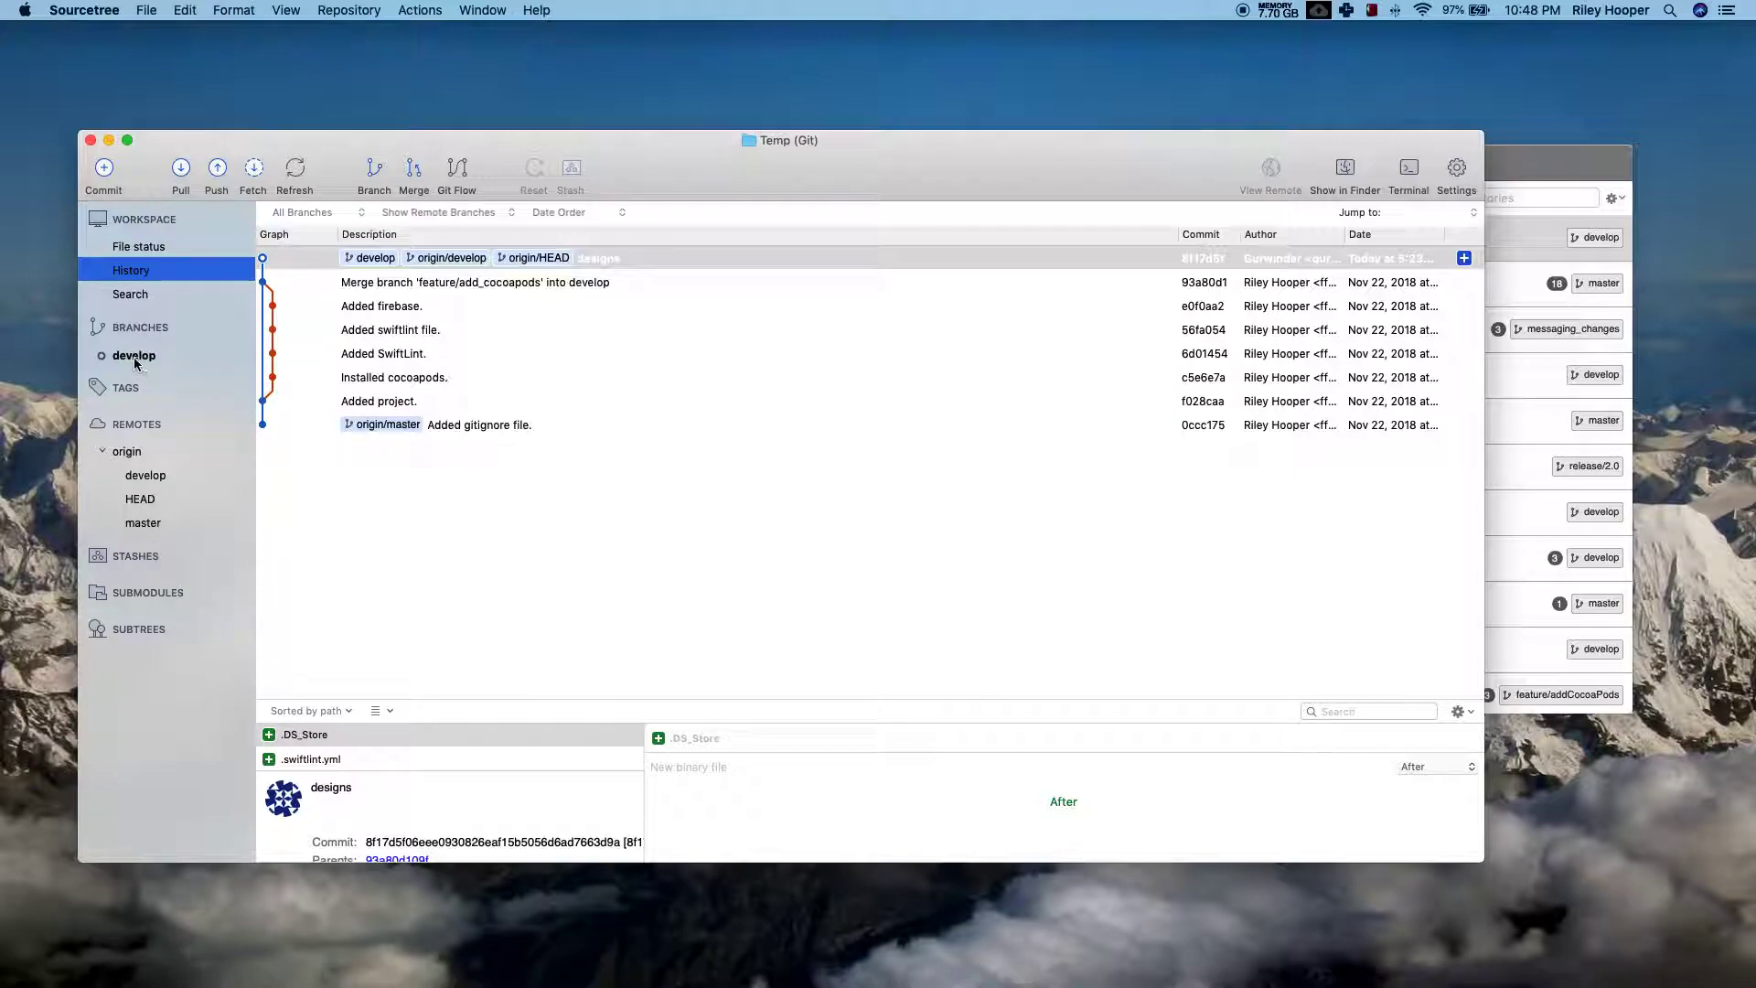
Step: Try to initialize git-flow with master as the production branch, develop as the development branch and the default prefixes
{"action": "left_click", "coordinate": [460, 170]}
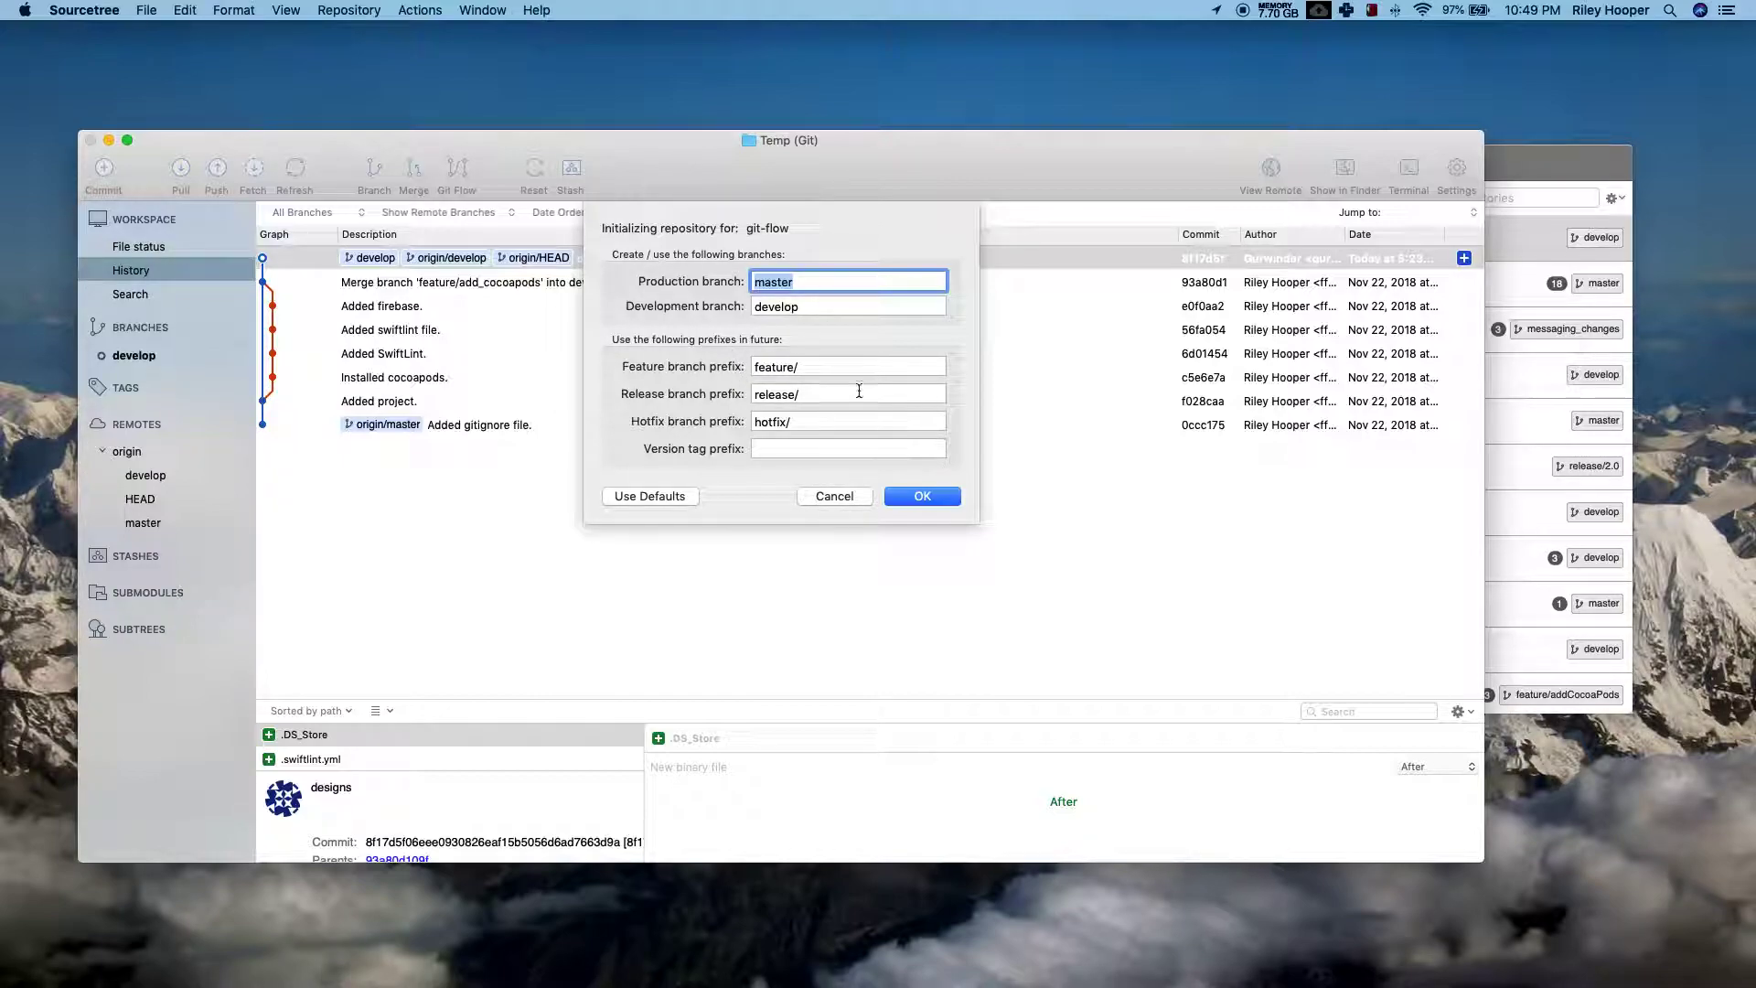
{"action": "left_click", "coordinate": [920, 498]}
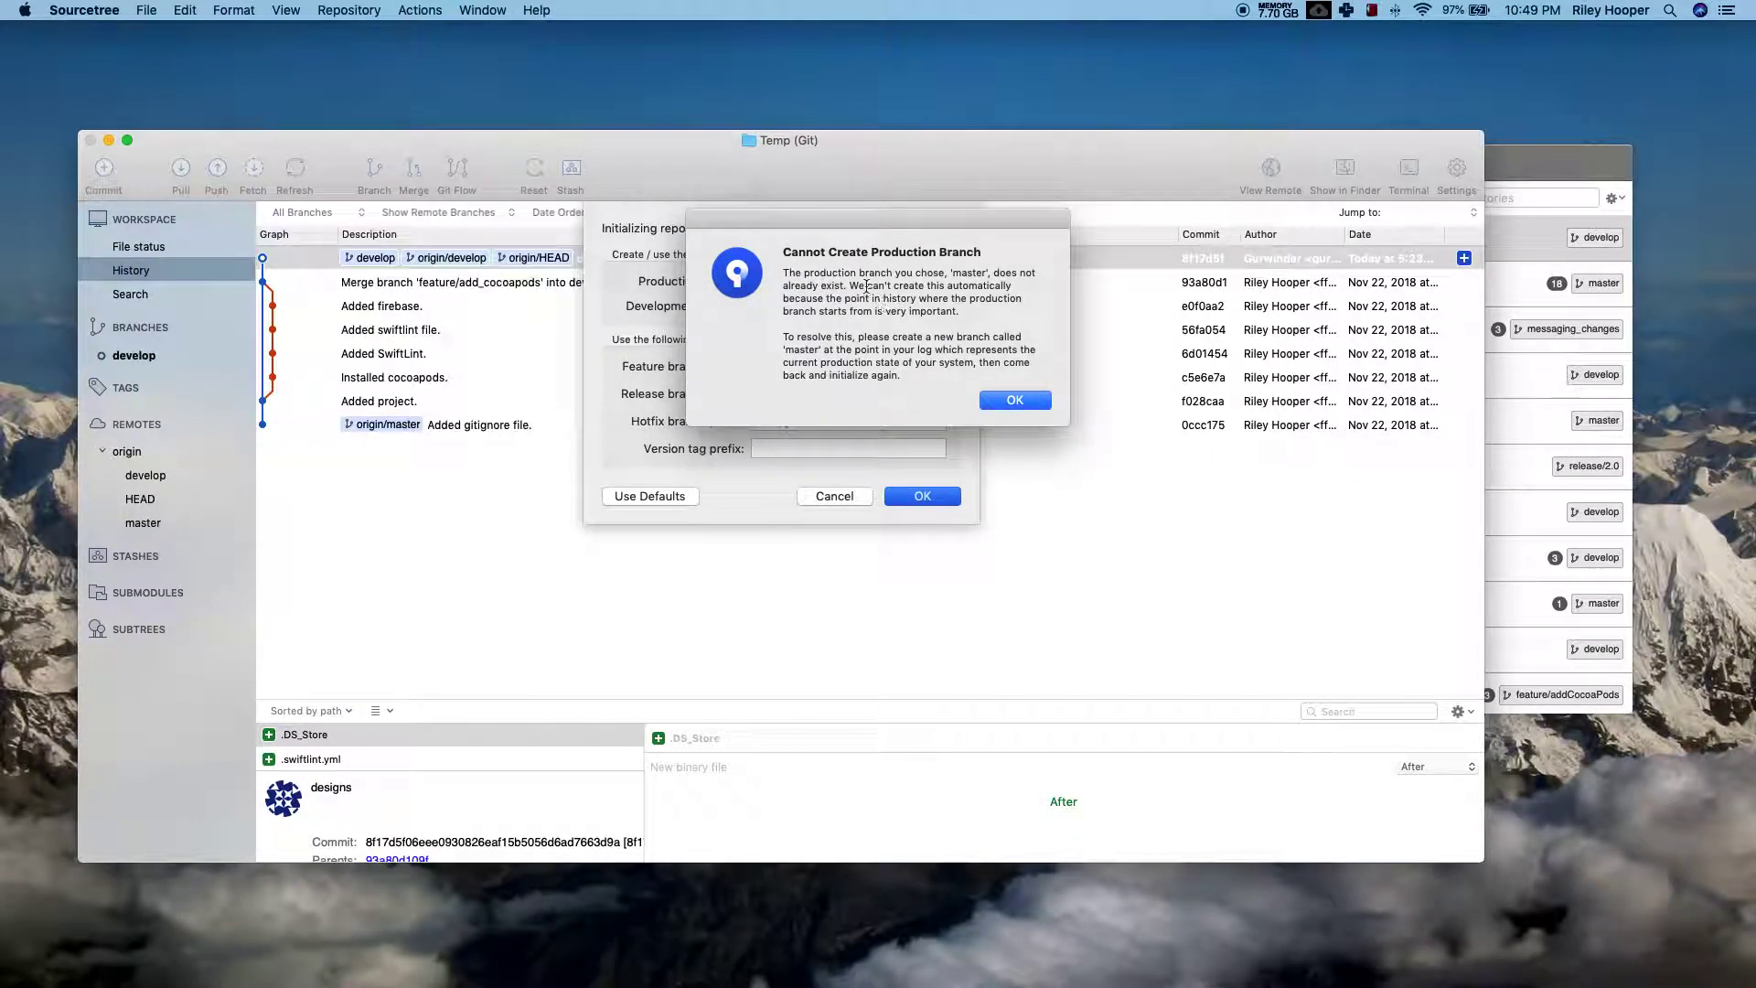
{"action": "double_click", "coordinate": [968, 273]}
{"action": "left_click_drag", "start_coordinate": [782, 338], "coordinate": [955, 386]}
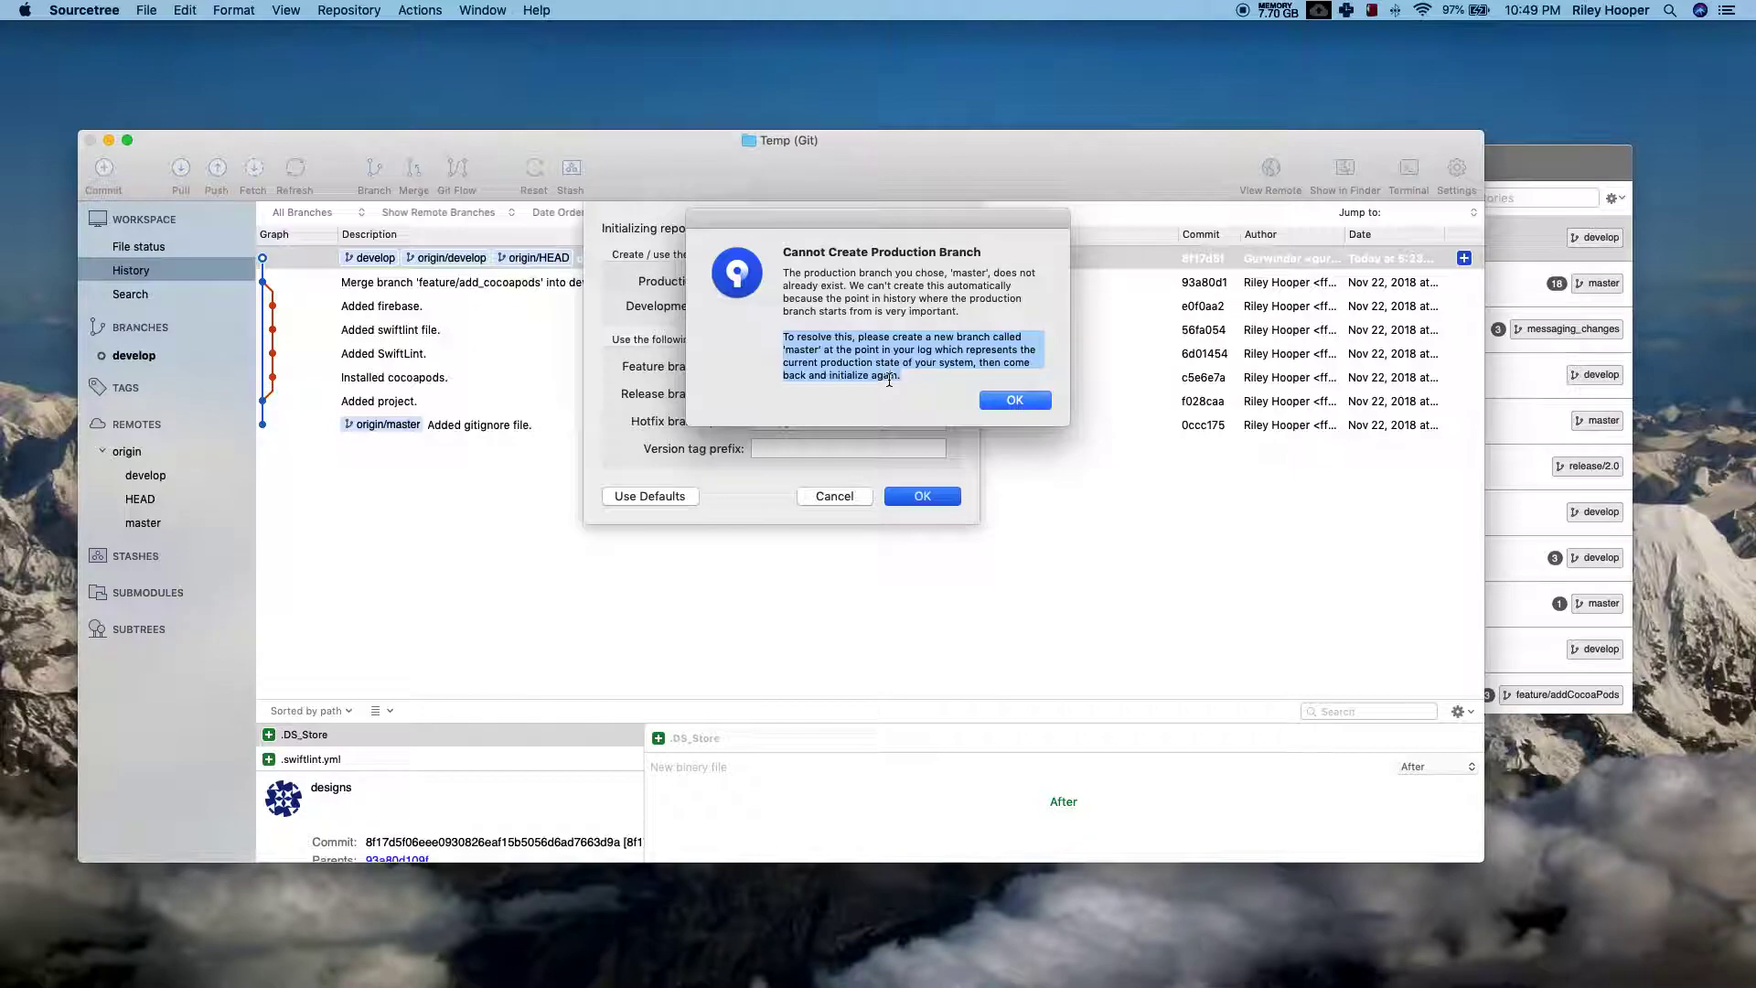
{"action": "left_click", "coordinate": [1013, 401]}
{"action": "left_click", "coordinate": [834, 496]}
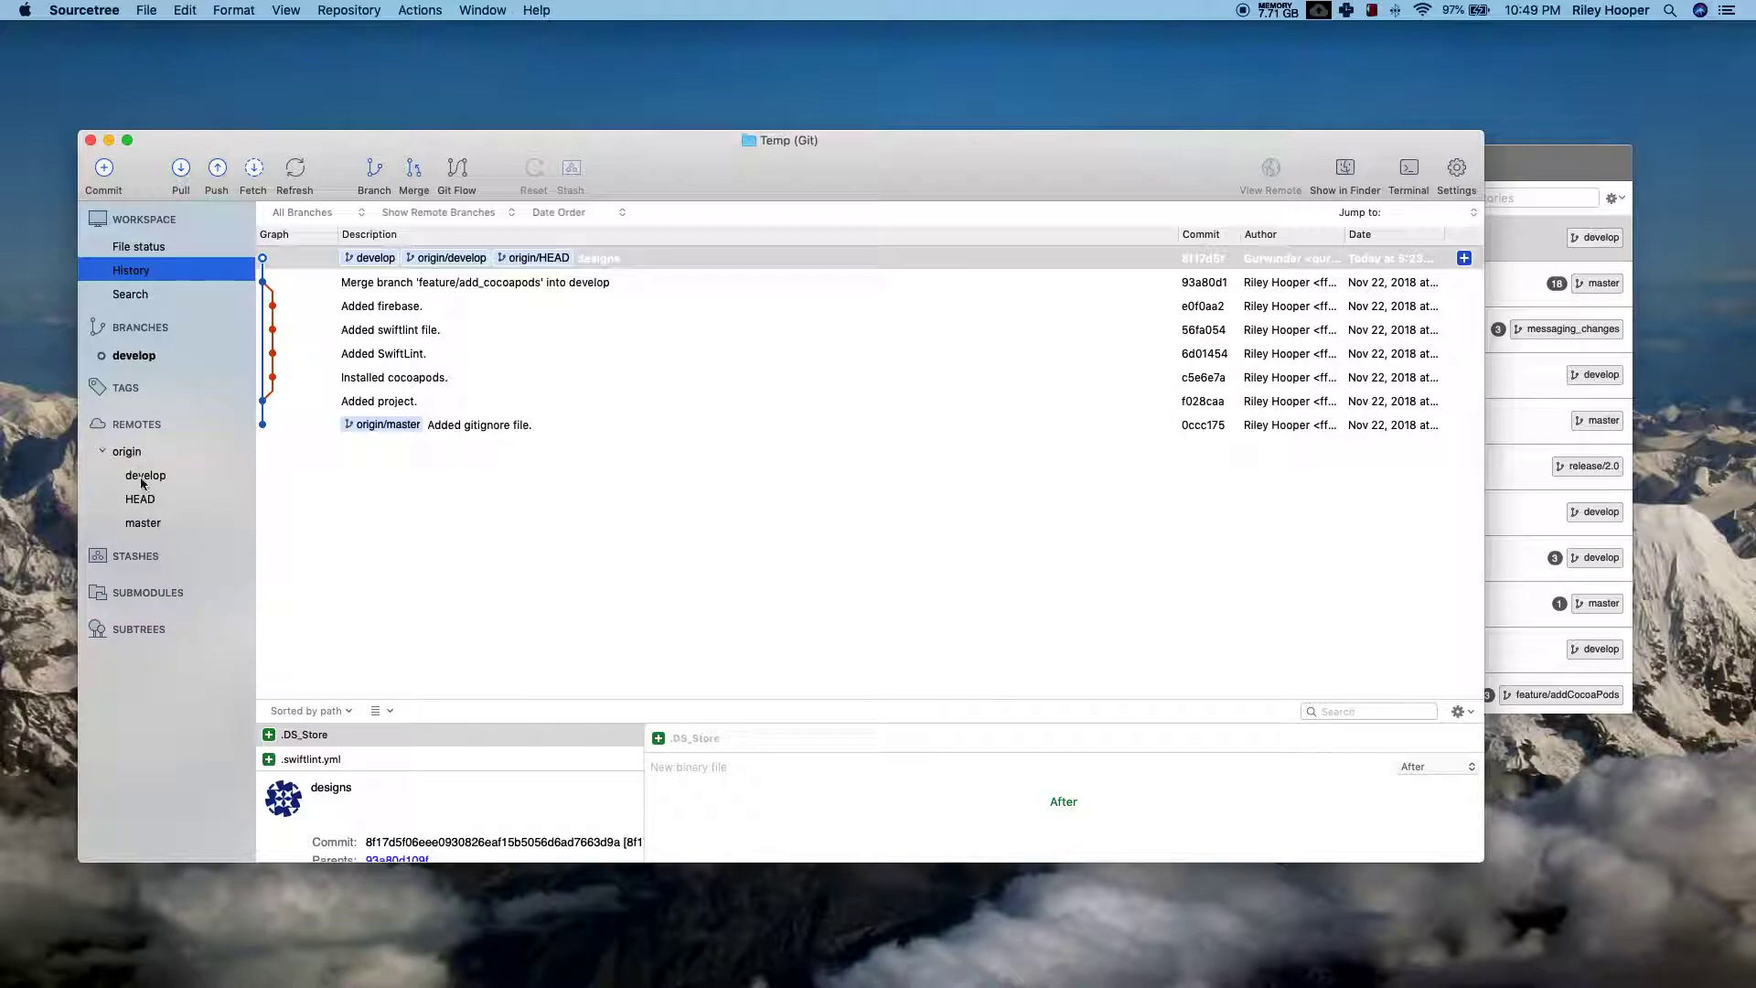
Step: Check out origin/master as a new local branch named master that tracks the remote branch
{"action": "left_click", "coordinate": [142, 527]}
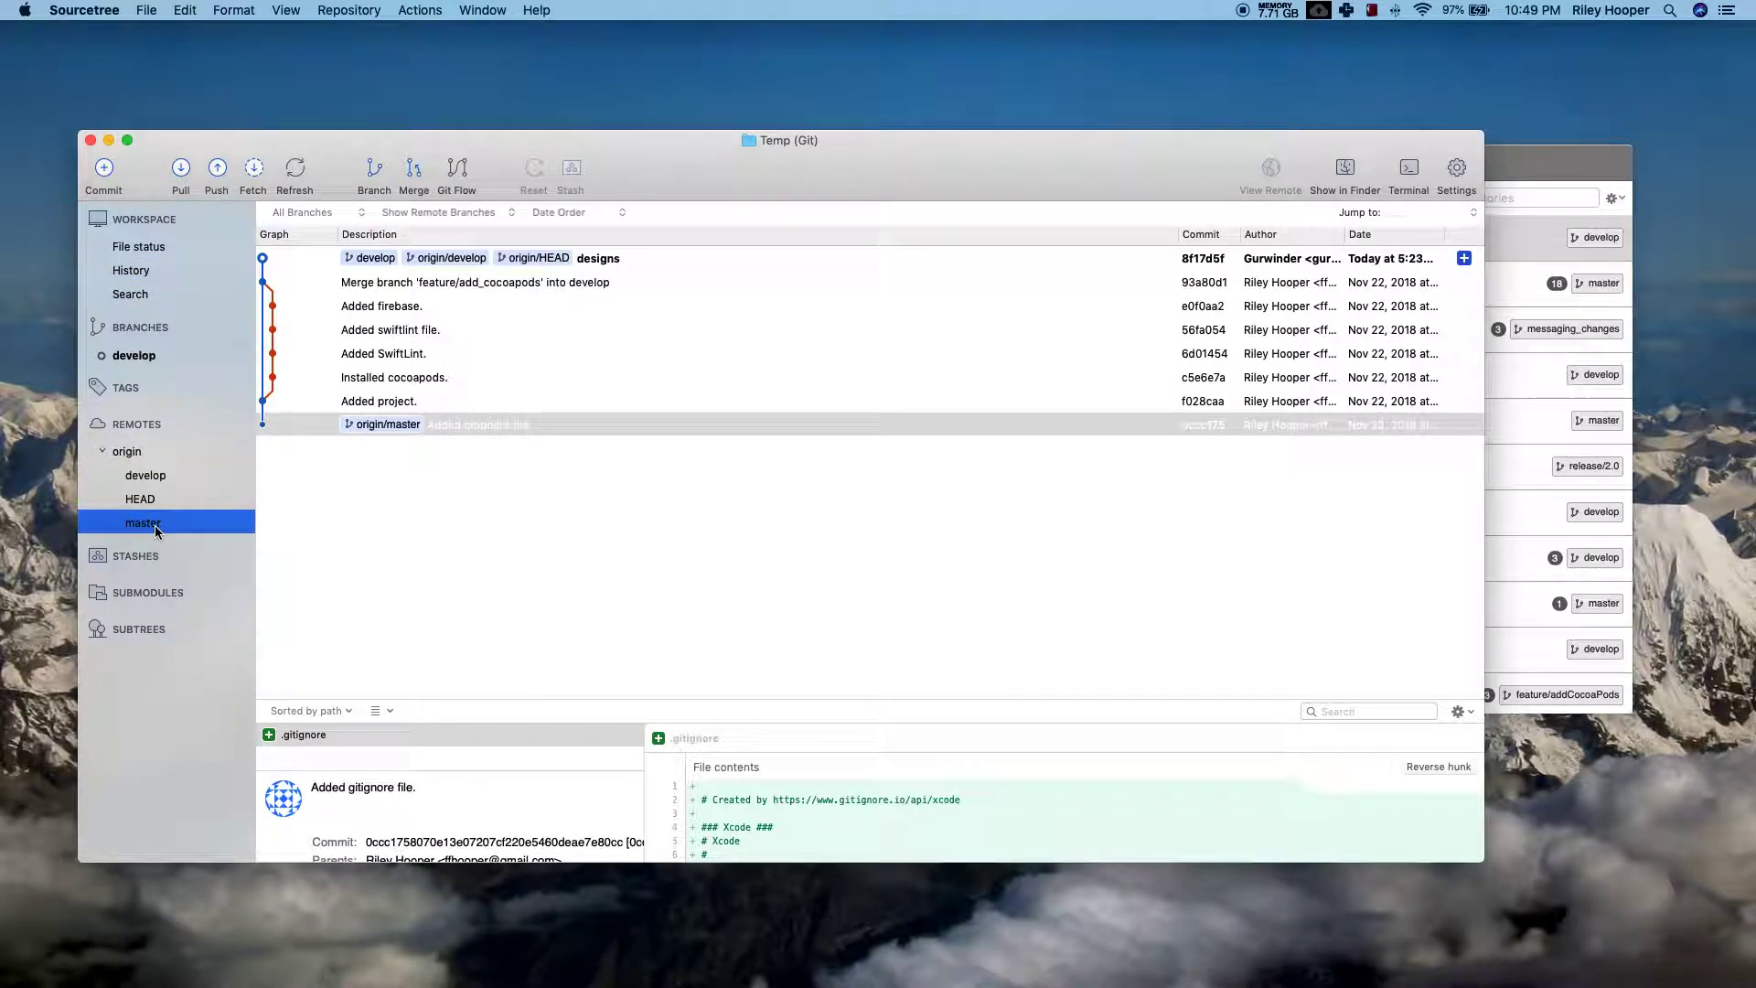
{"action": "double_click", "coordinate": [159, 529]}
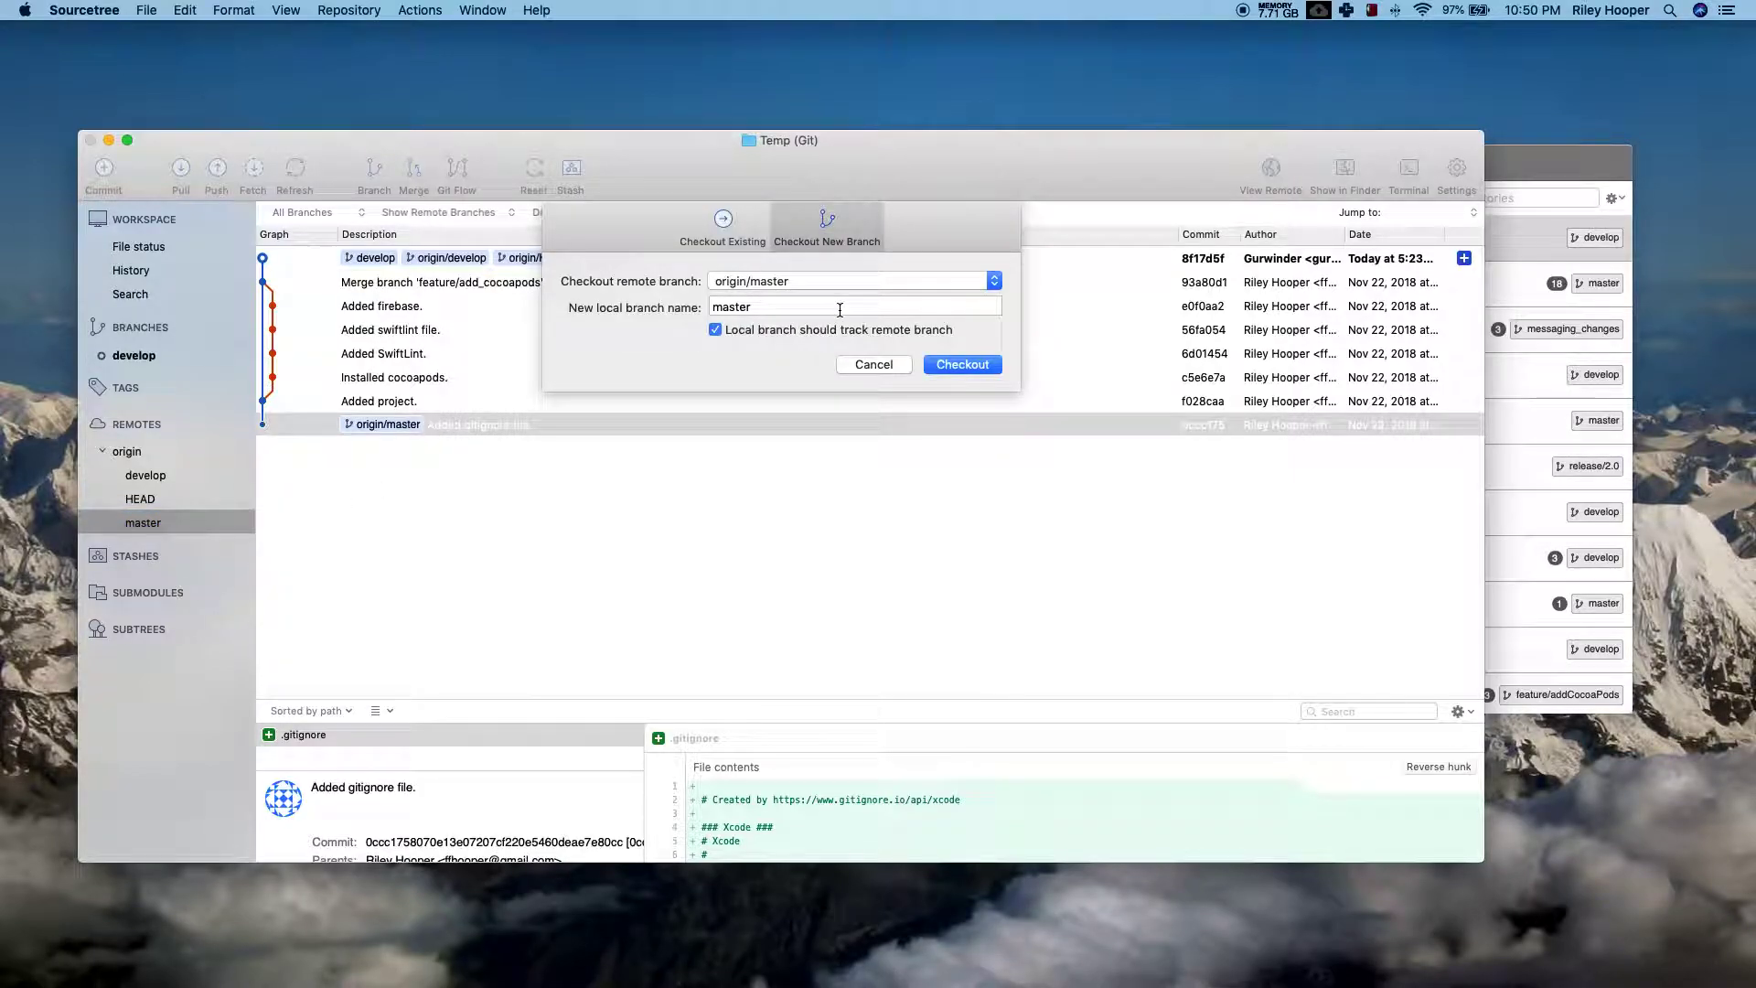
{"action": "left_click", "coordinate": [962, 364]}
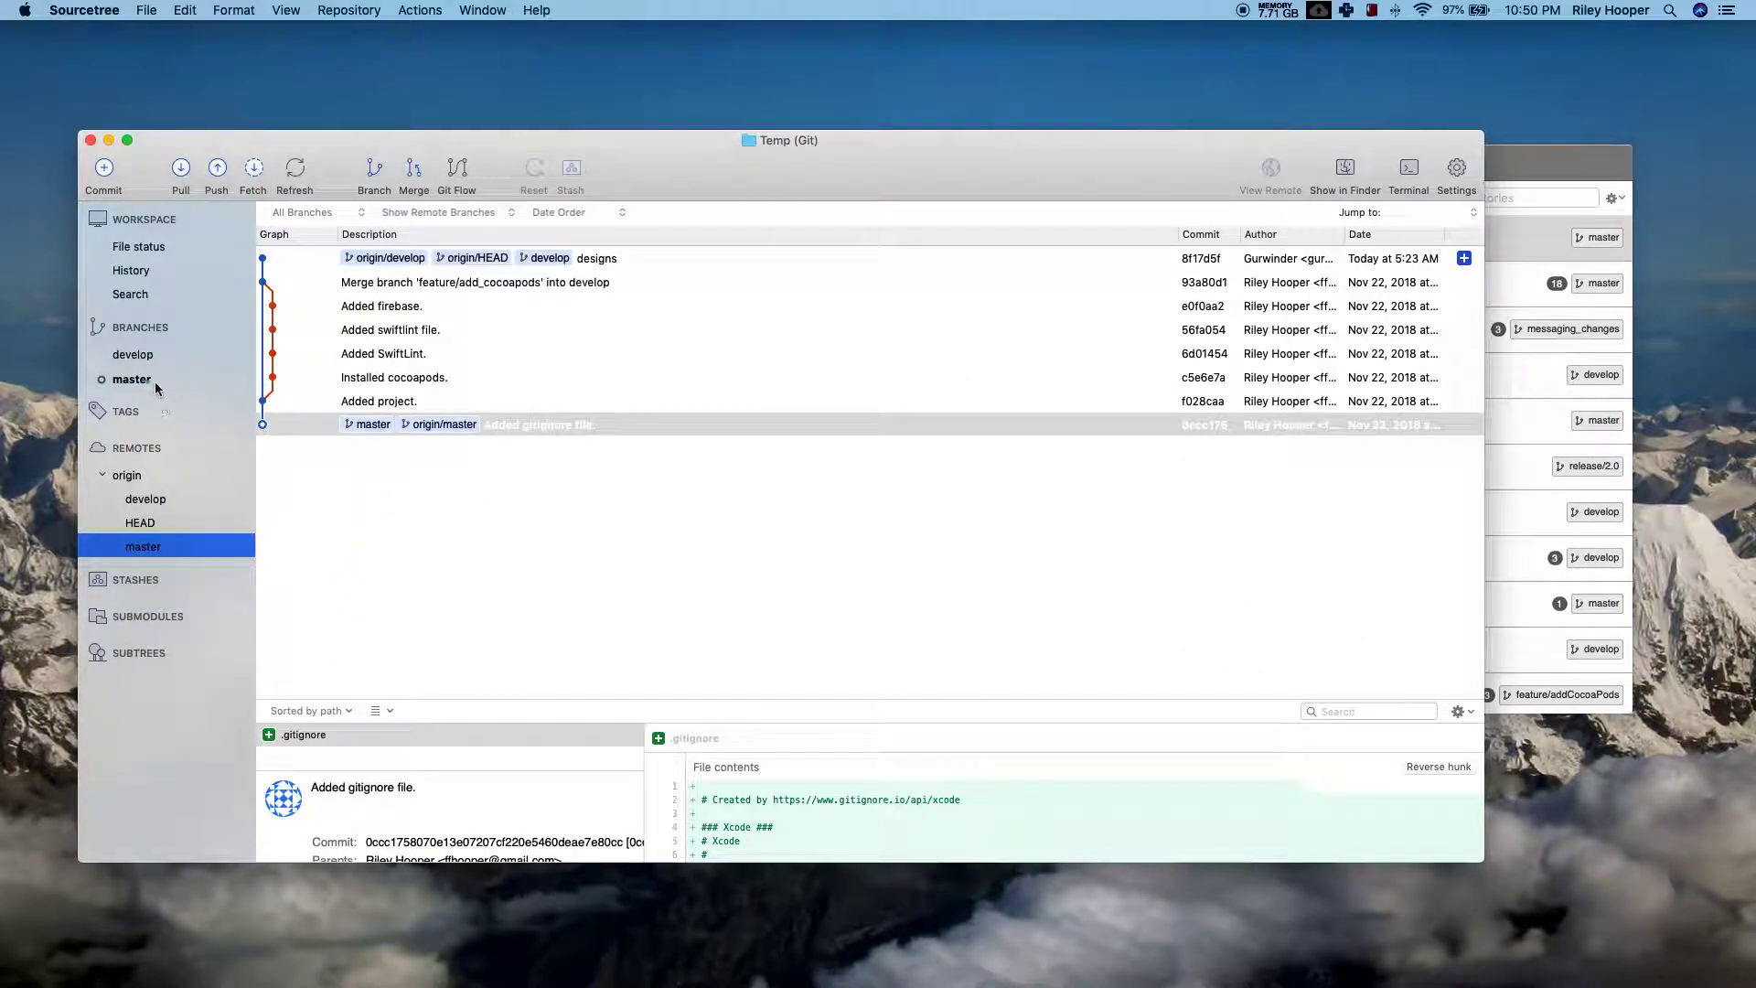
Step: Initialize git-flow with master as production branch, develop as development branch, and prefixes feature/, release/ and hotfix/
{"action": "left_click", "coordinate": [137, 354]}
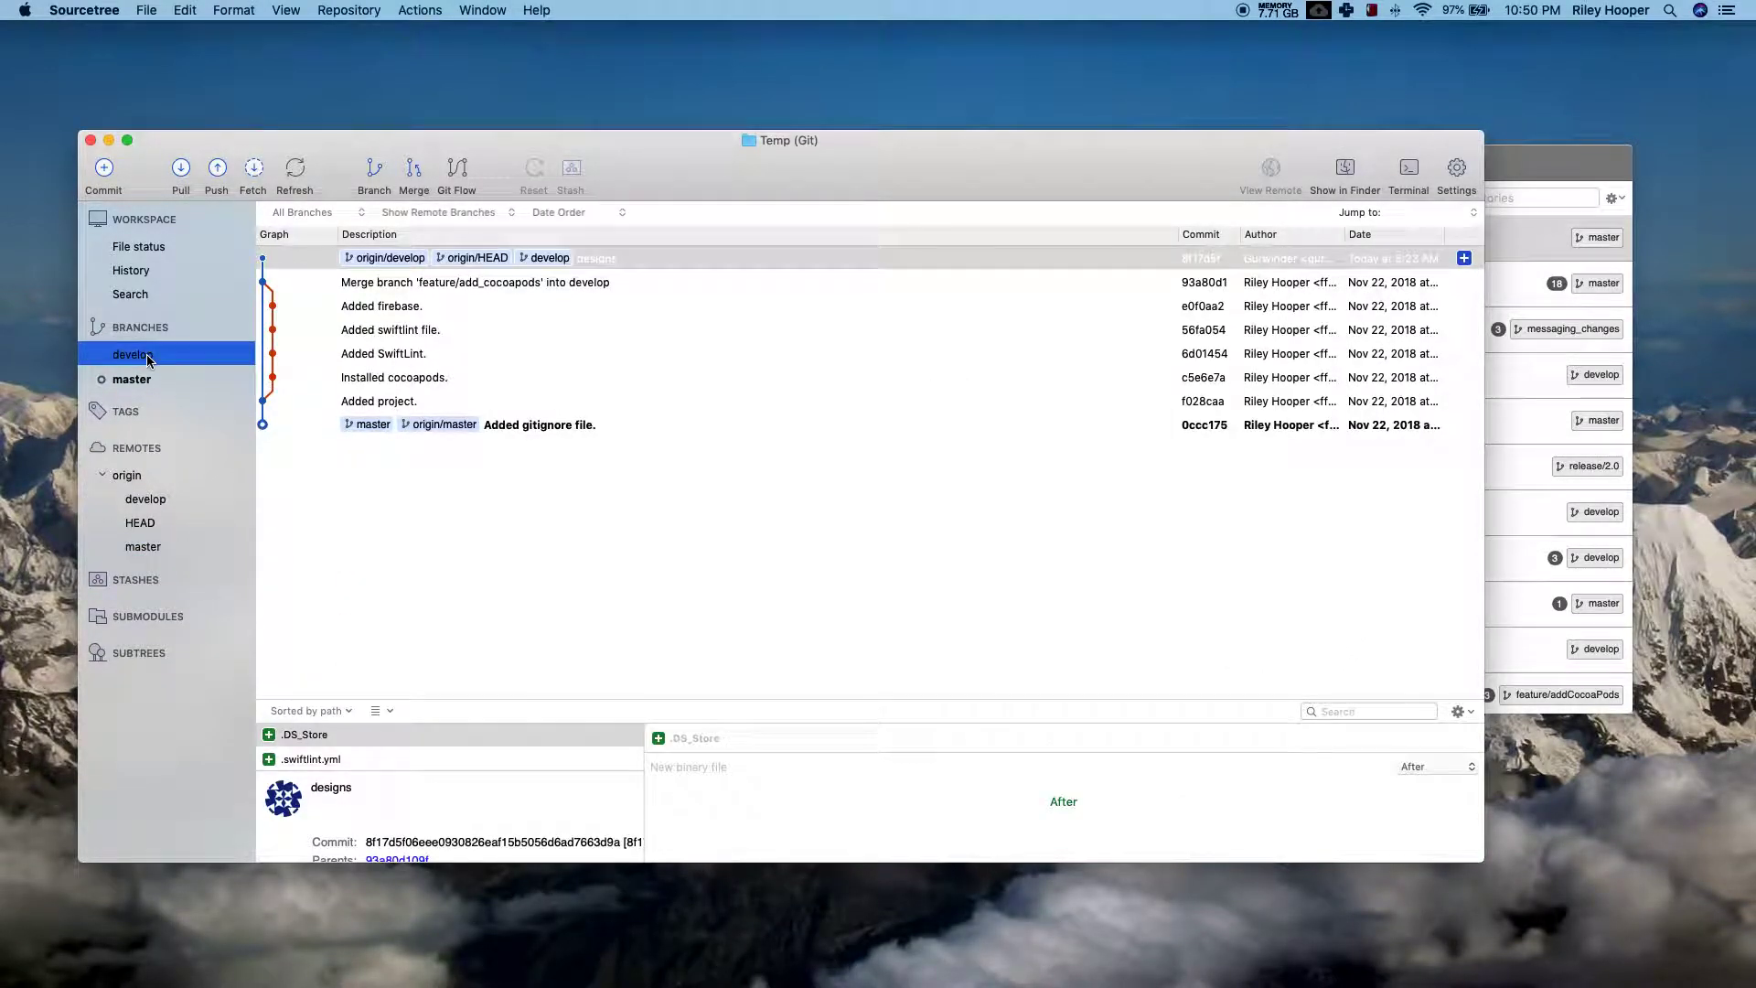
{"action": "left_click", "coordinate": [137, 378]}
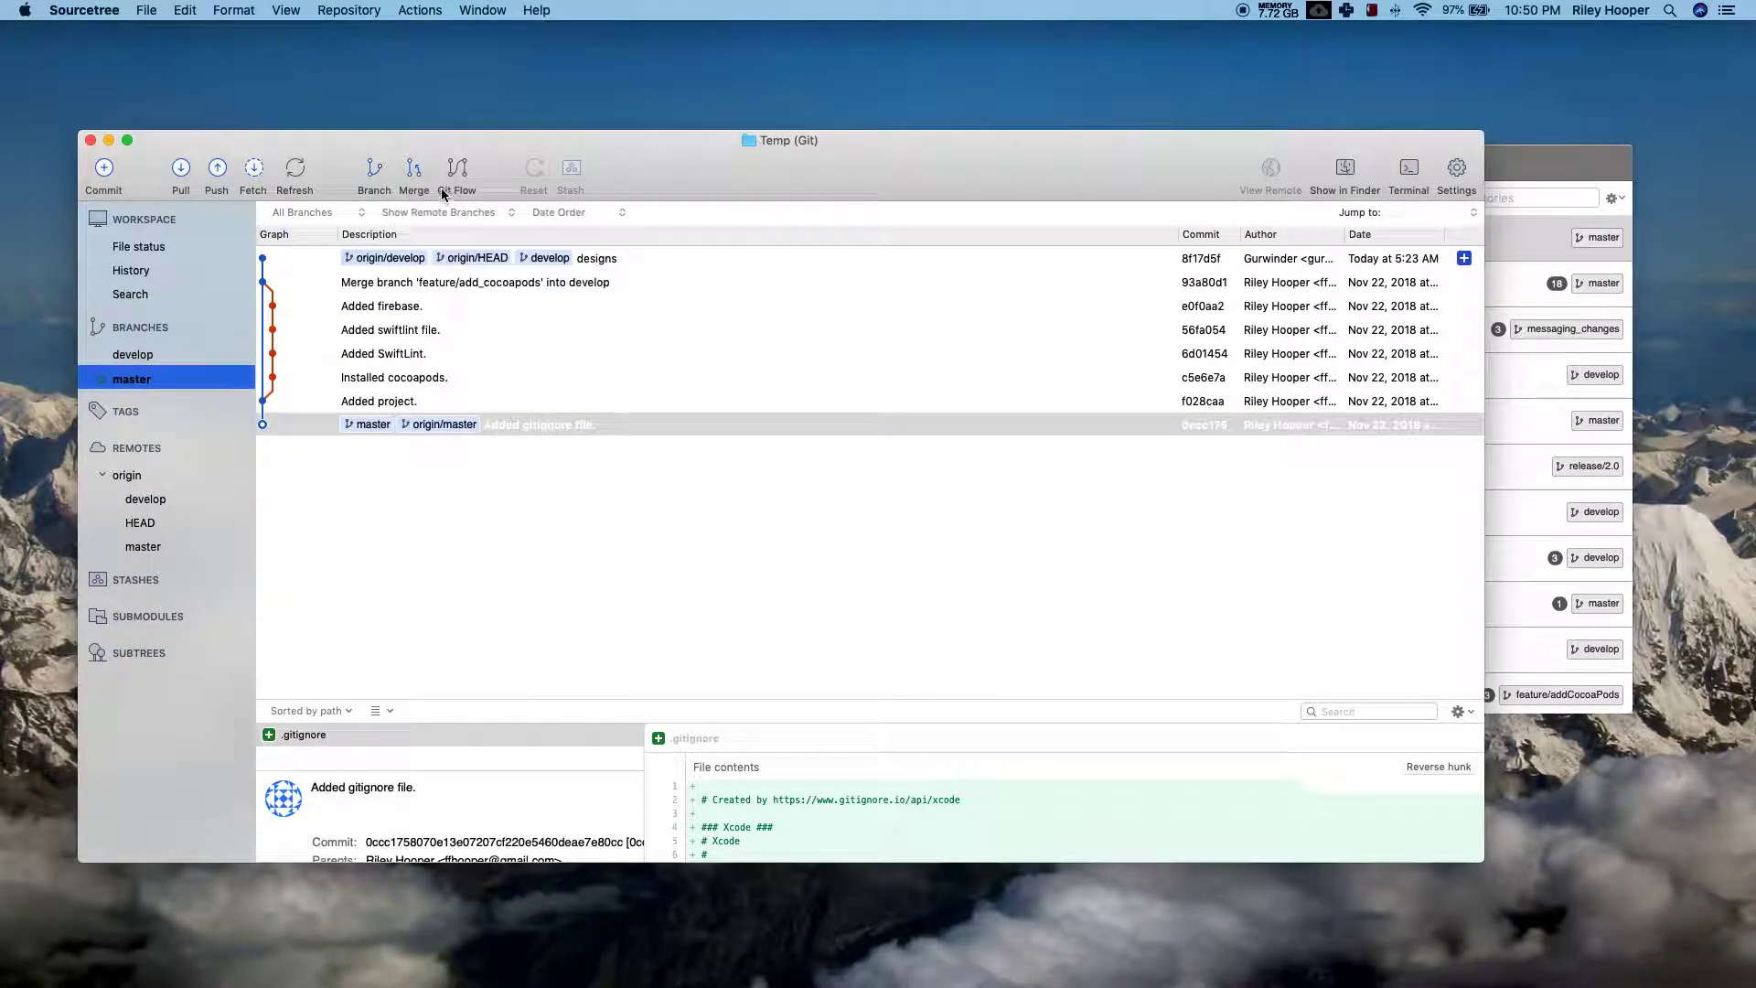
{"action": "left_click", "coordinate": [463, 166]}
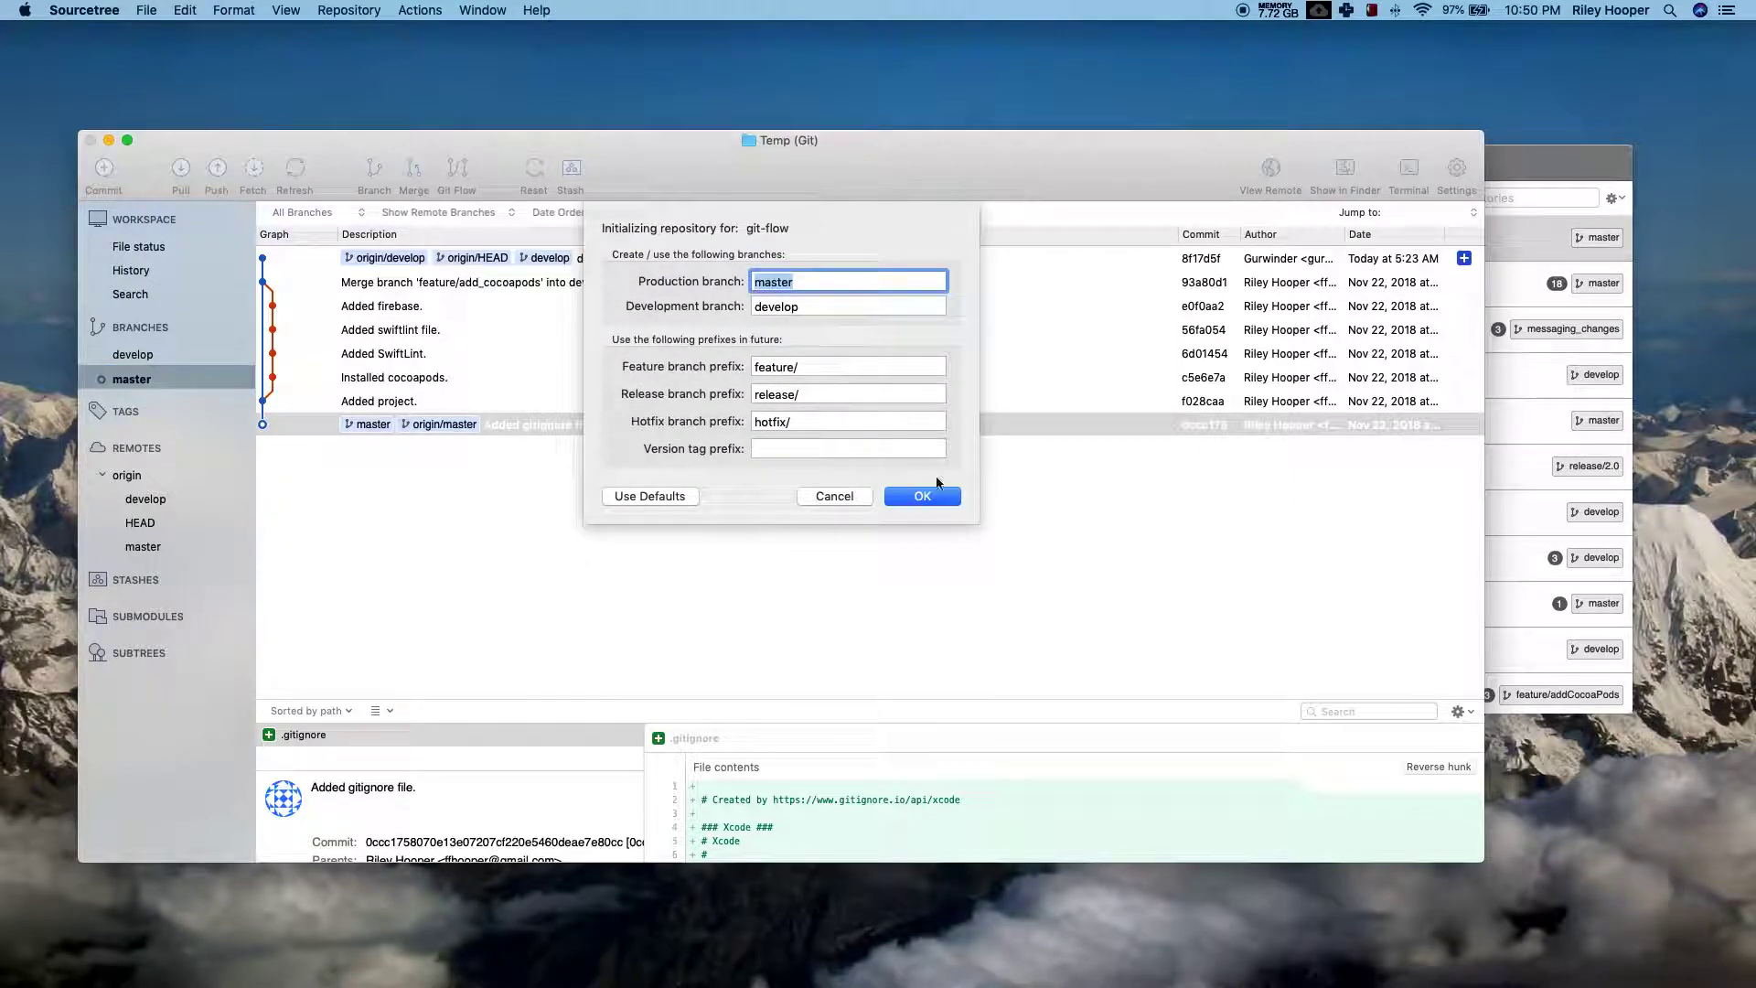
{"action": "left_click", "coordinate": [935, 501]}
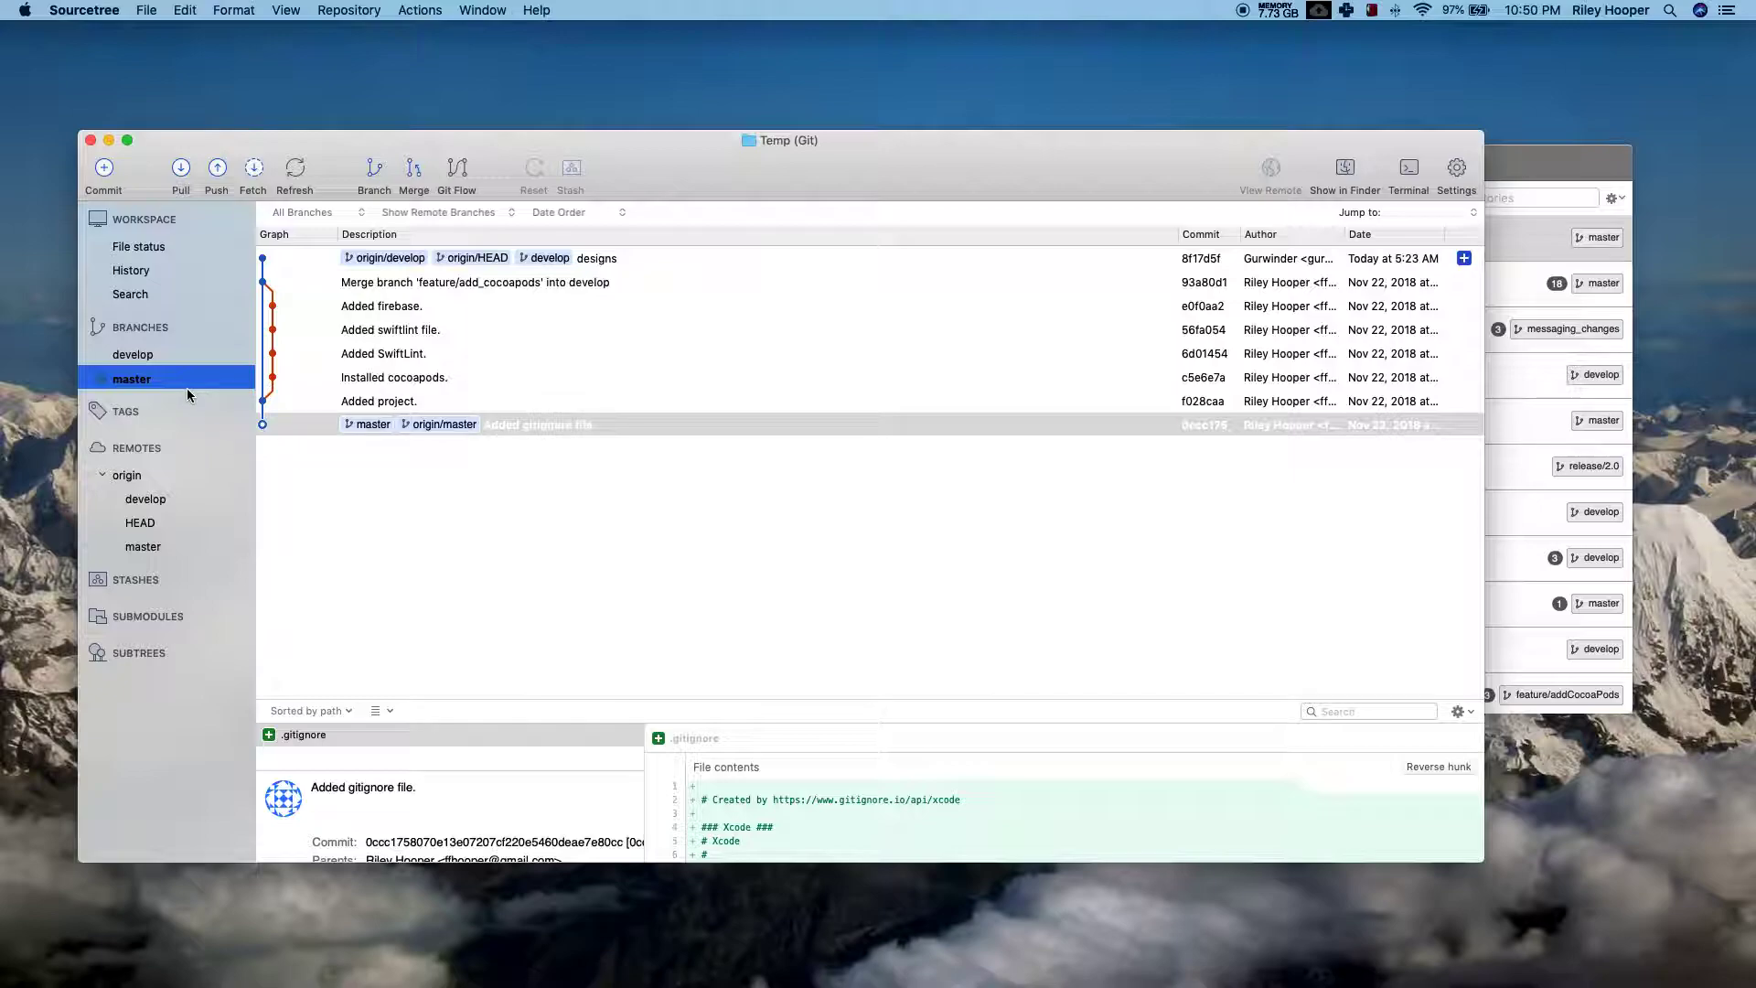
Step: Review the origin remote's branches and check out the local develop branch
{"action": "left_click", "coordinate": [149, 501]}
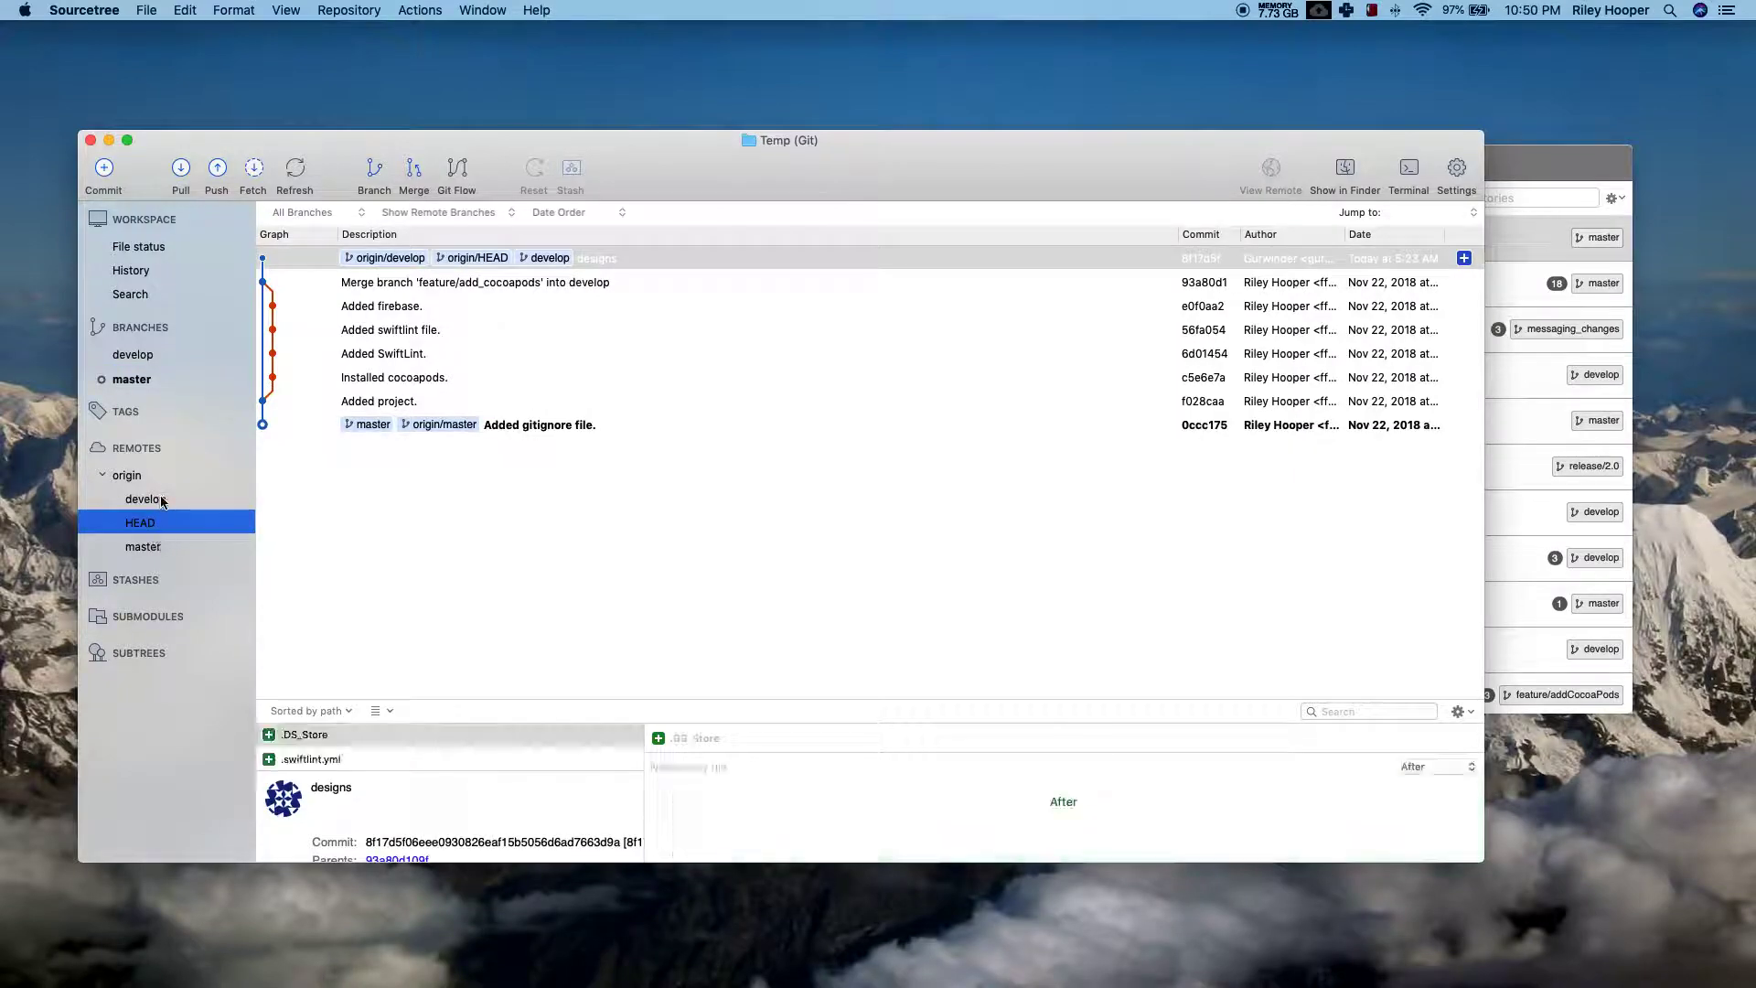
{"action": "left_click", "coordinate": [159, 549]}
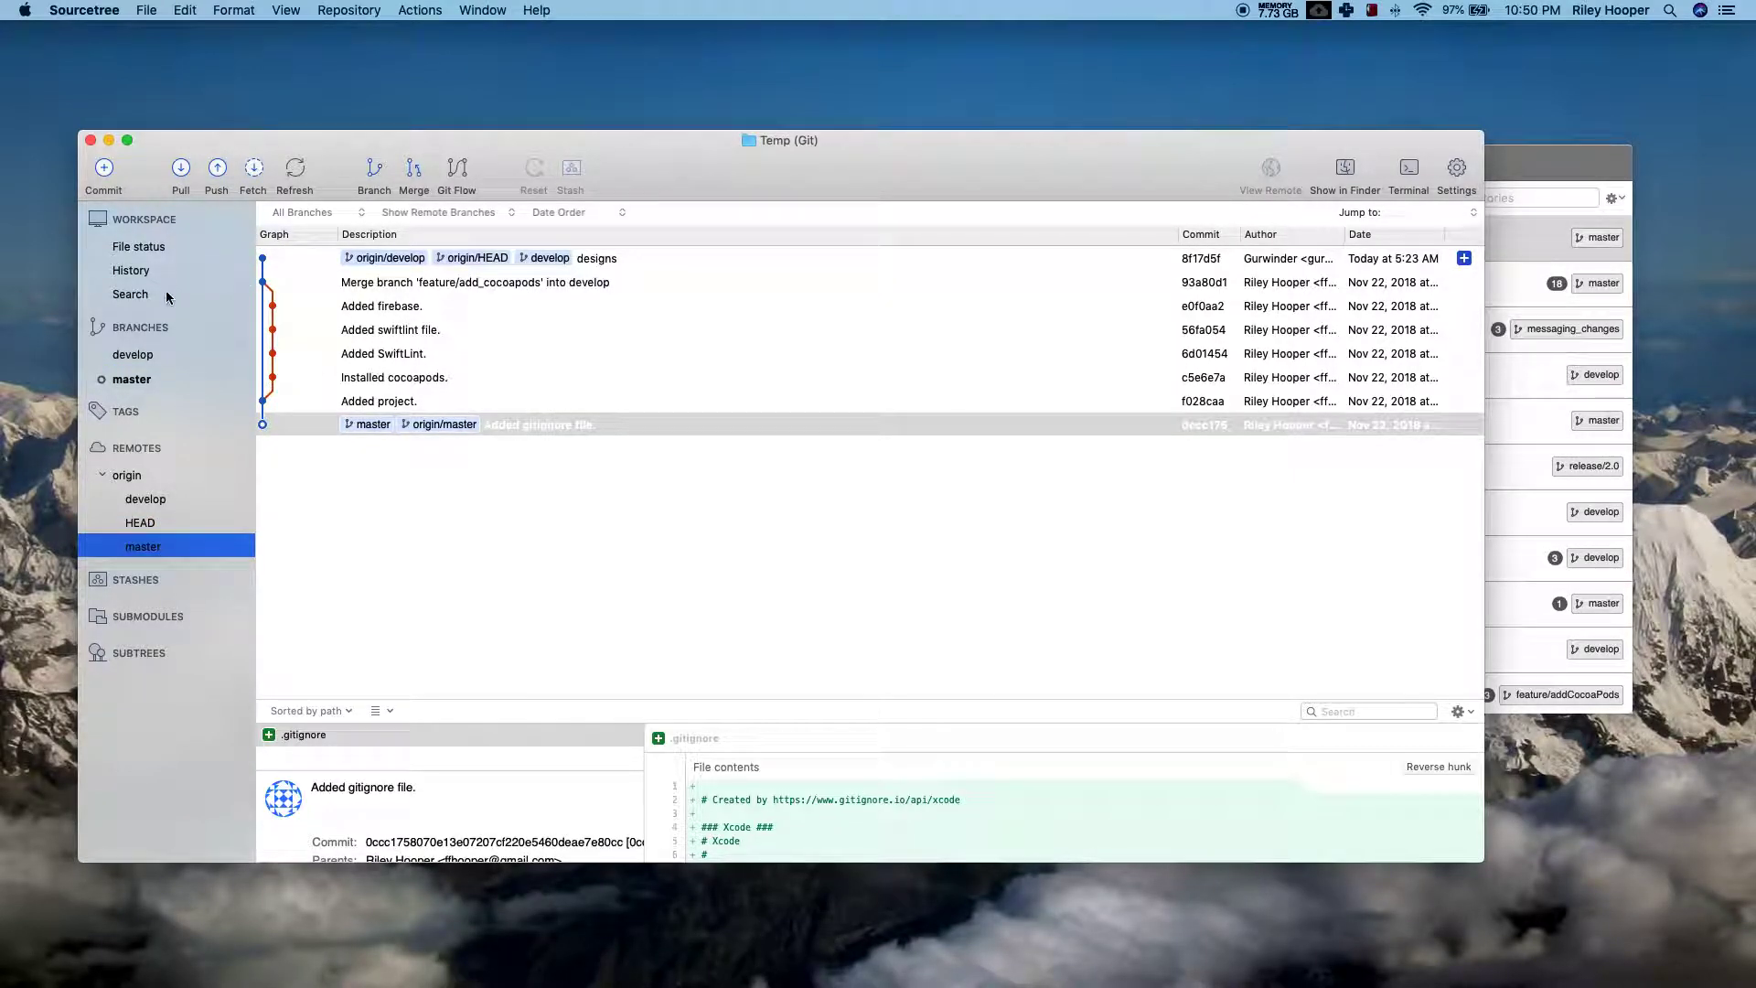
{"action": "double_click", "coordinate": [146, 356]}
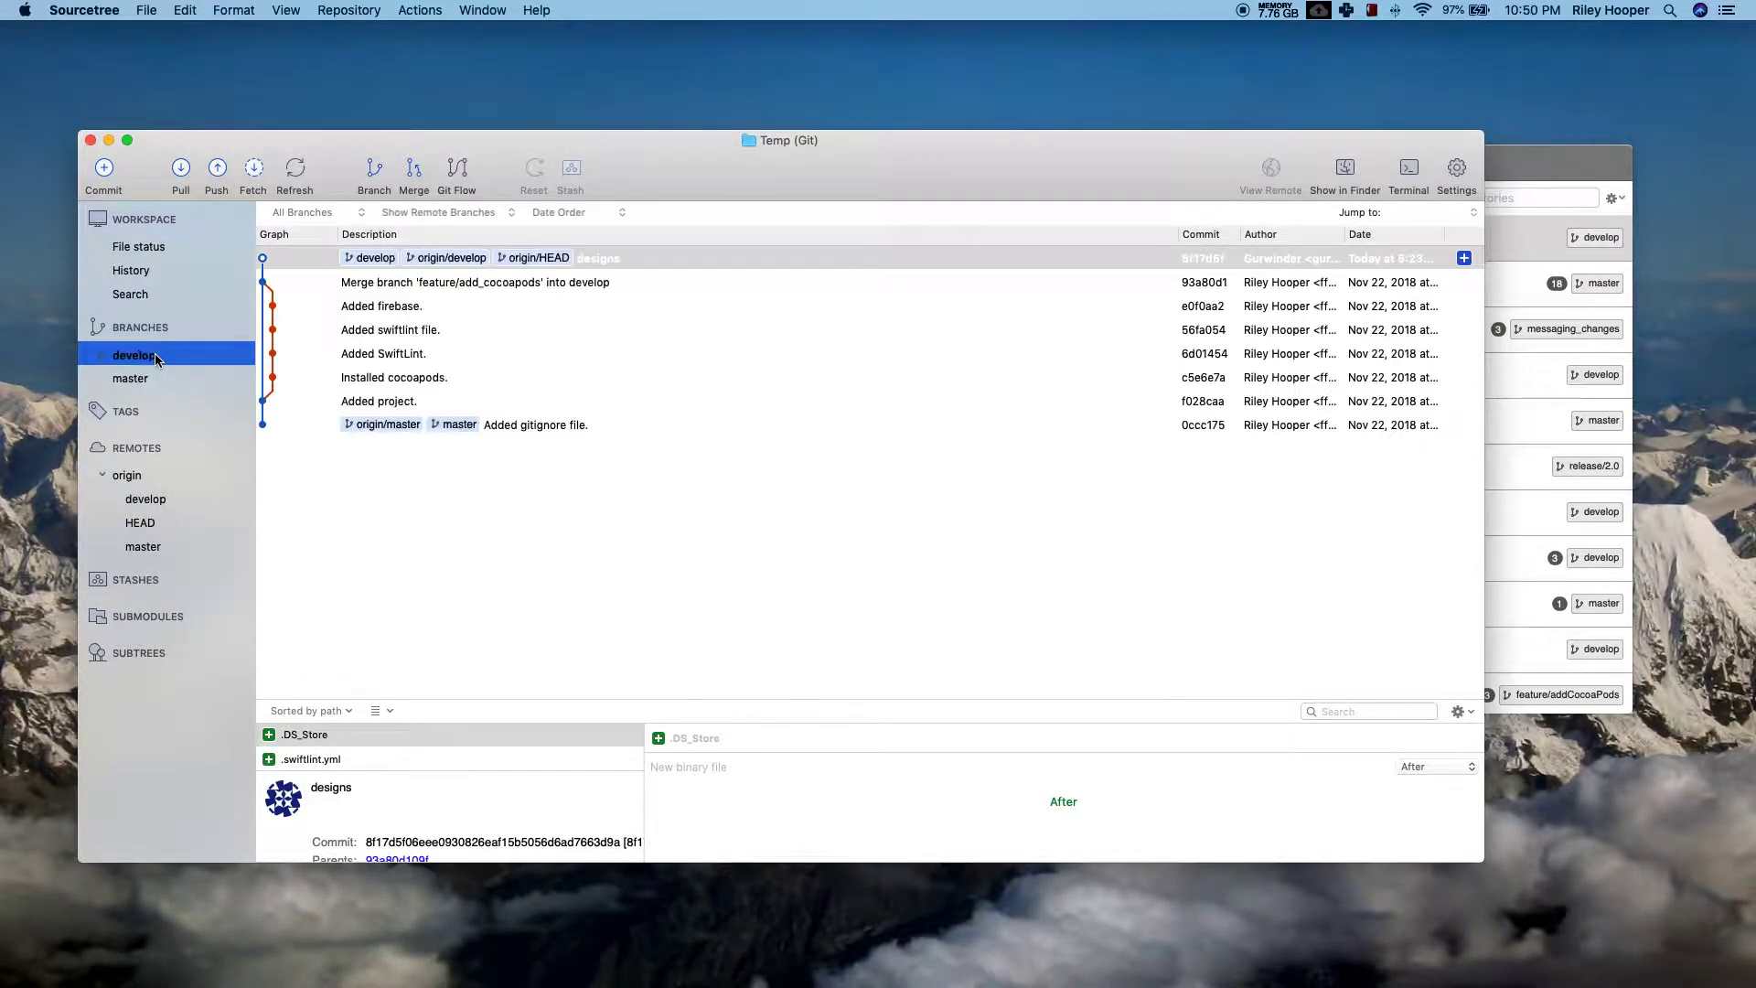
Step: Start a new git-flow feature named test from the latest development branch
{"action": "left_click", "coordinate": [460, 170]}
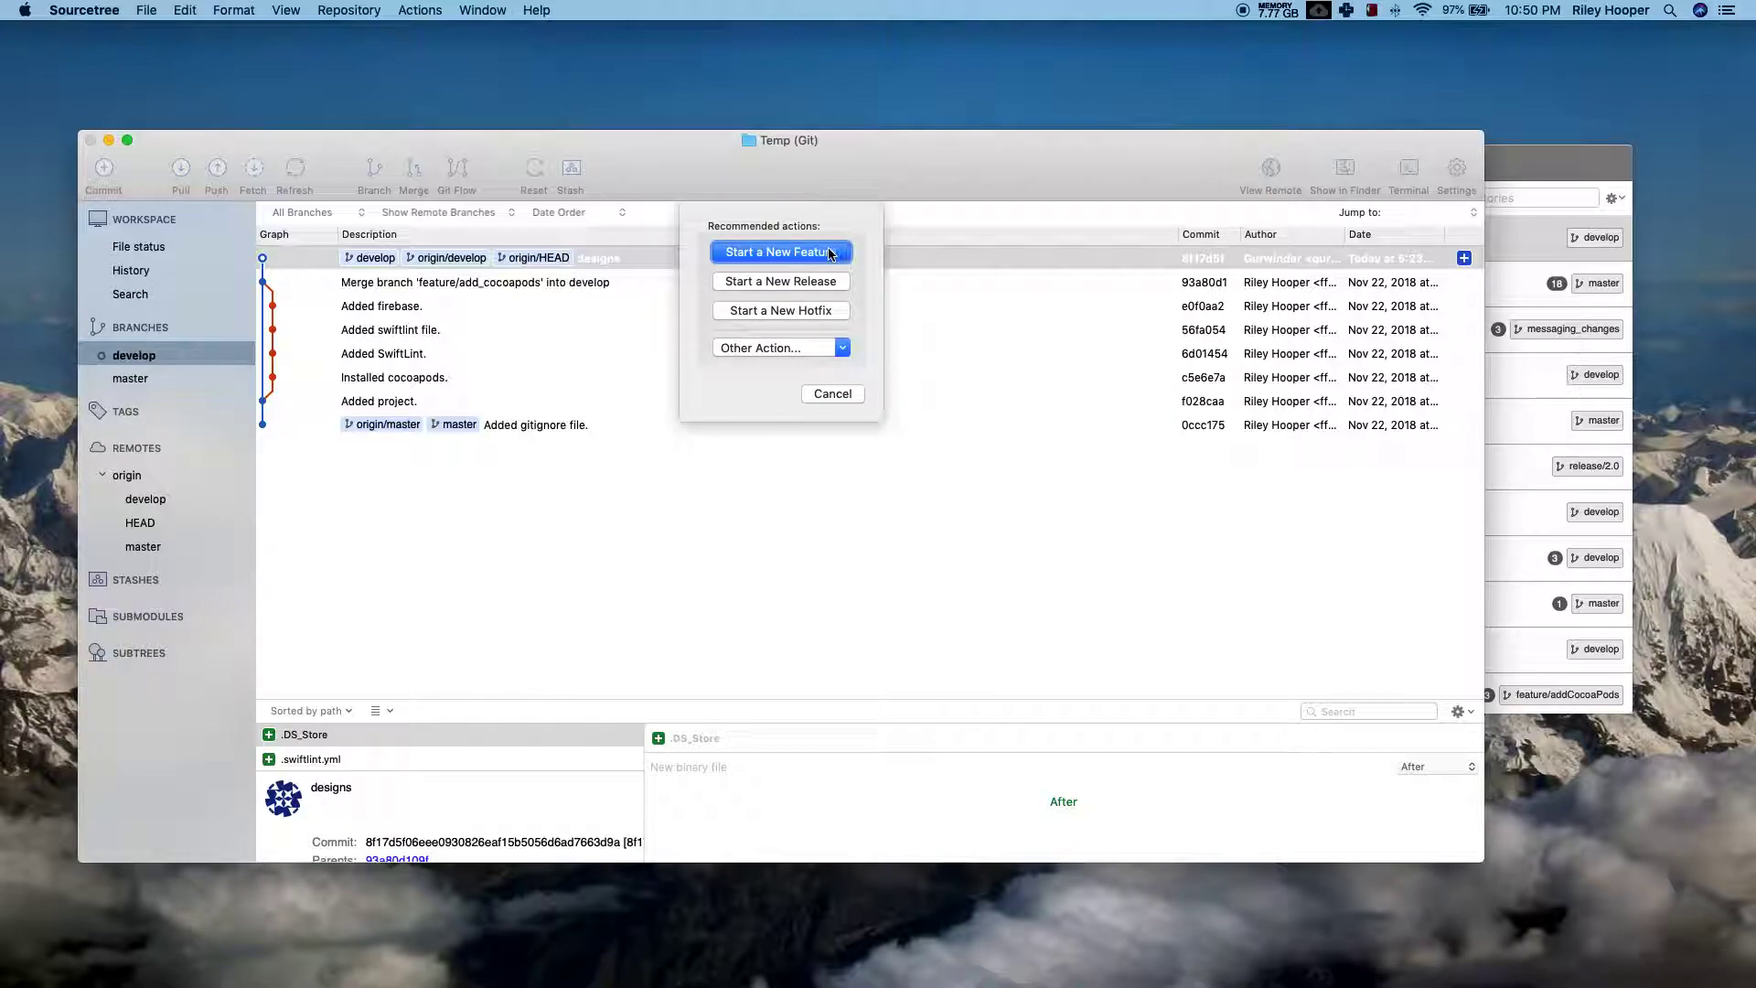
{"action": "left_click", "coordinate": [792, 257]}
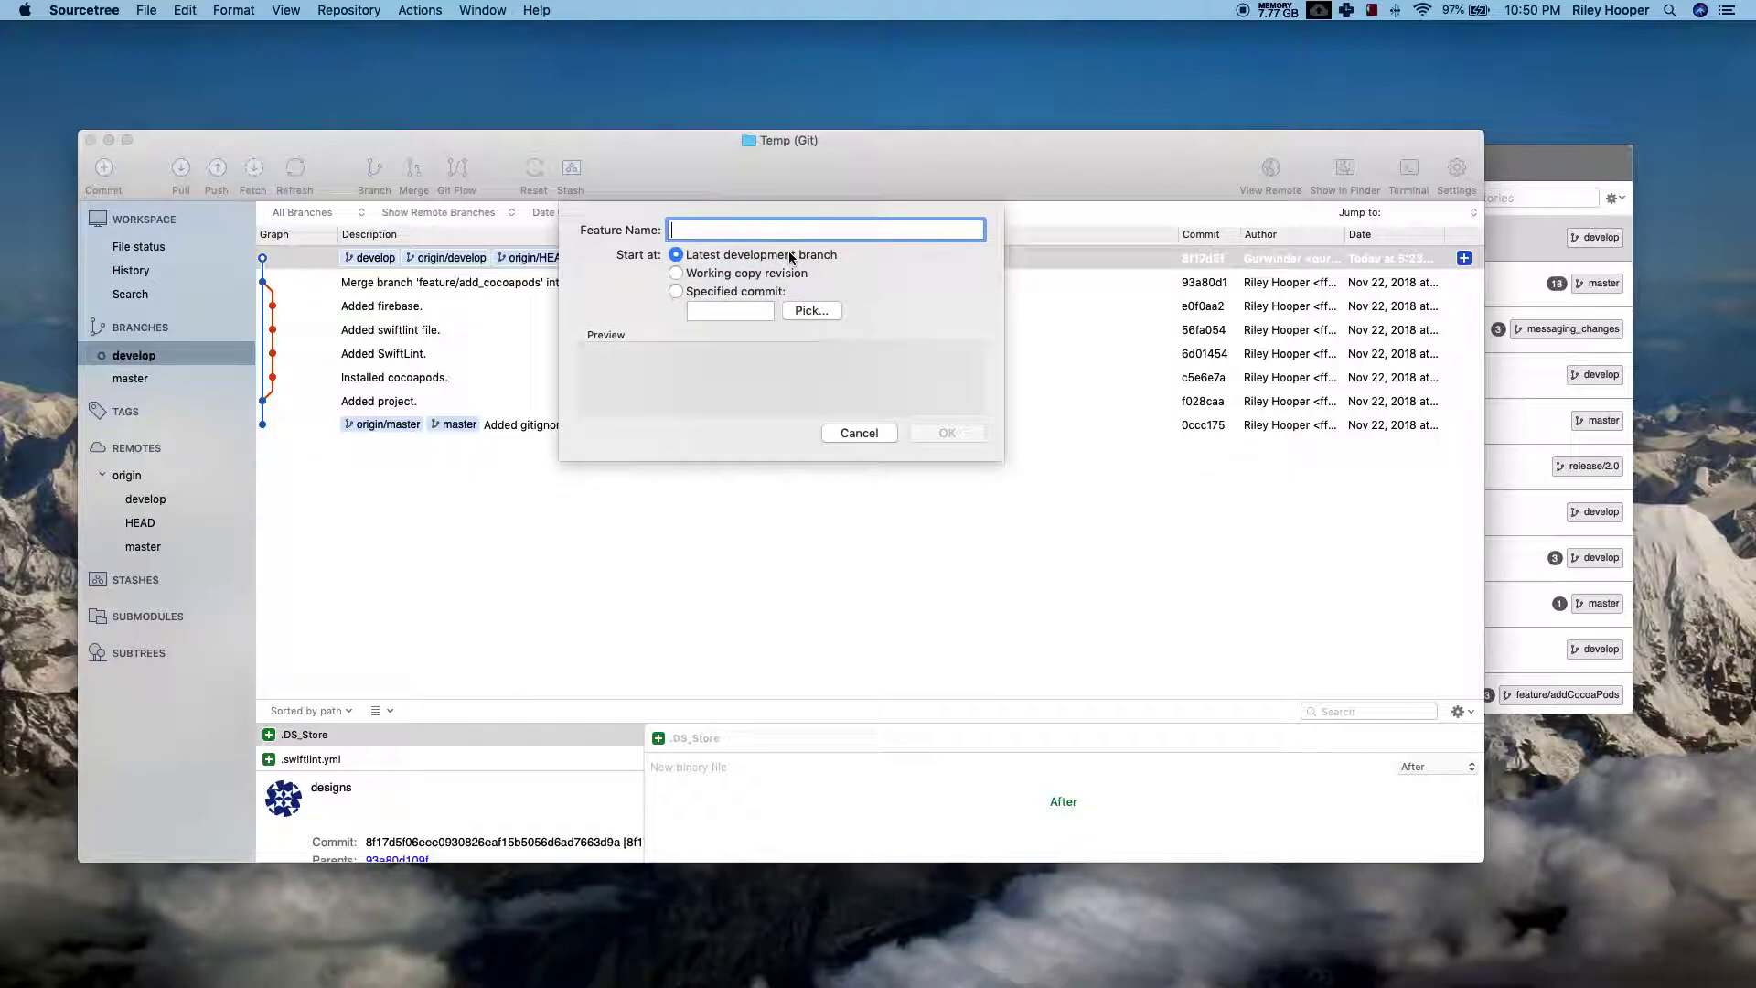
{"action": "type", "text": "test"}
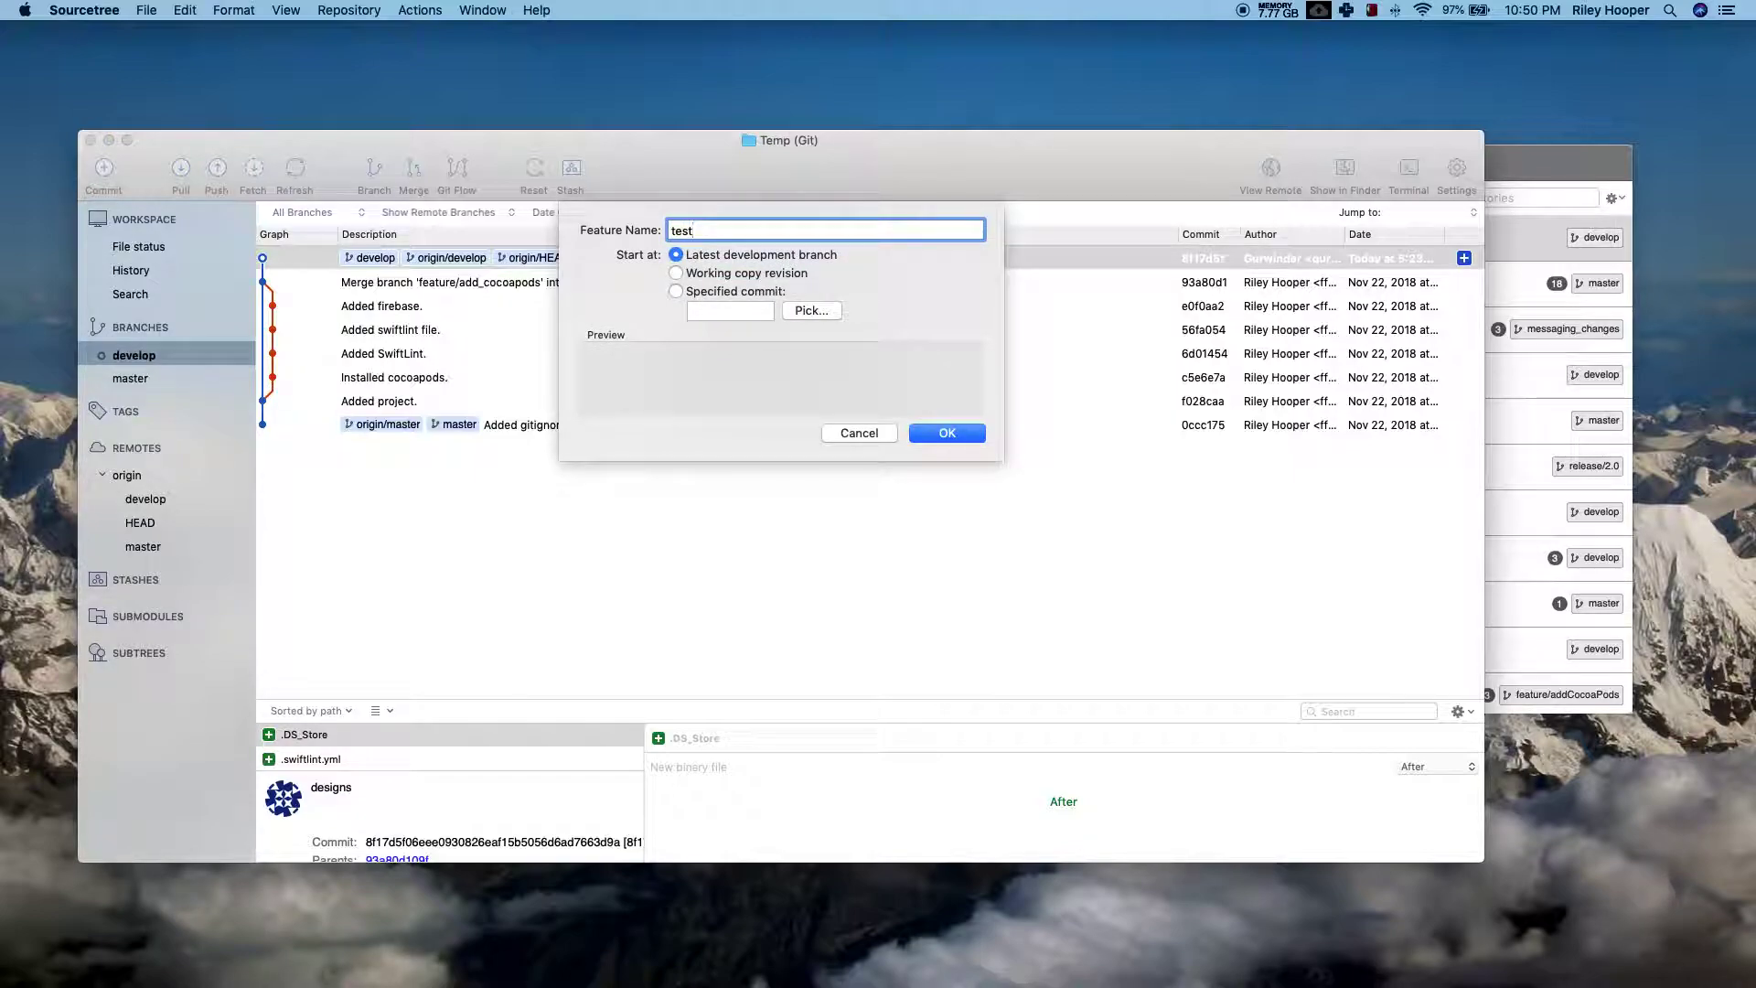
{"action": "left_click", "coordinate": [946, 432]}
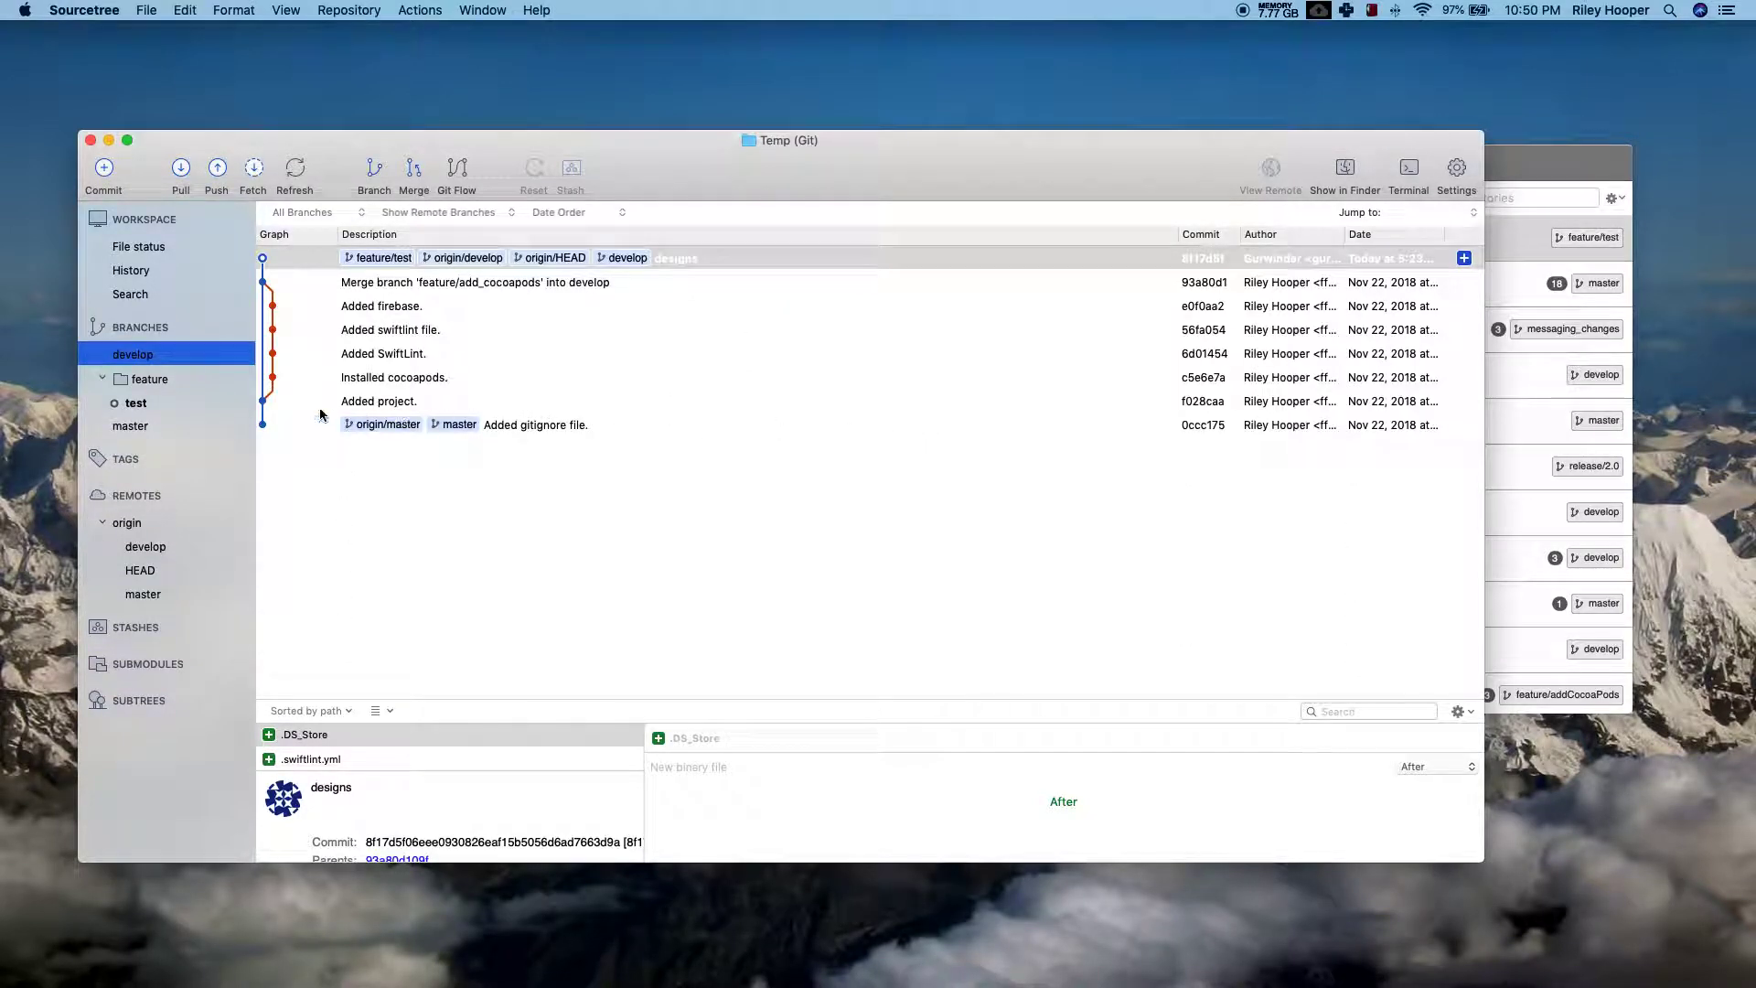
{"action": "left_click", "coordinate": [153, 381]}
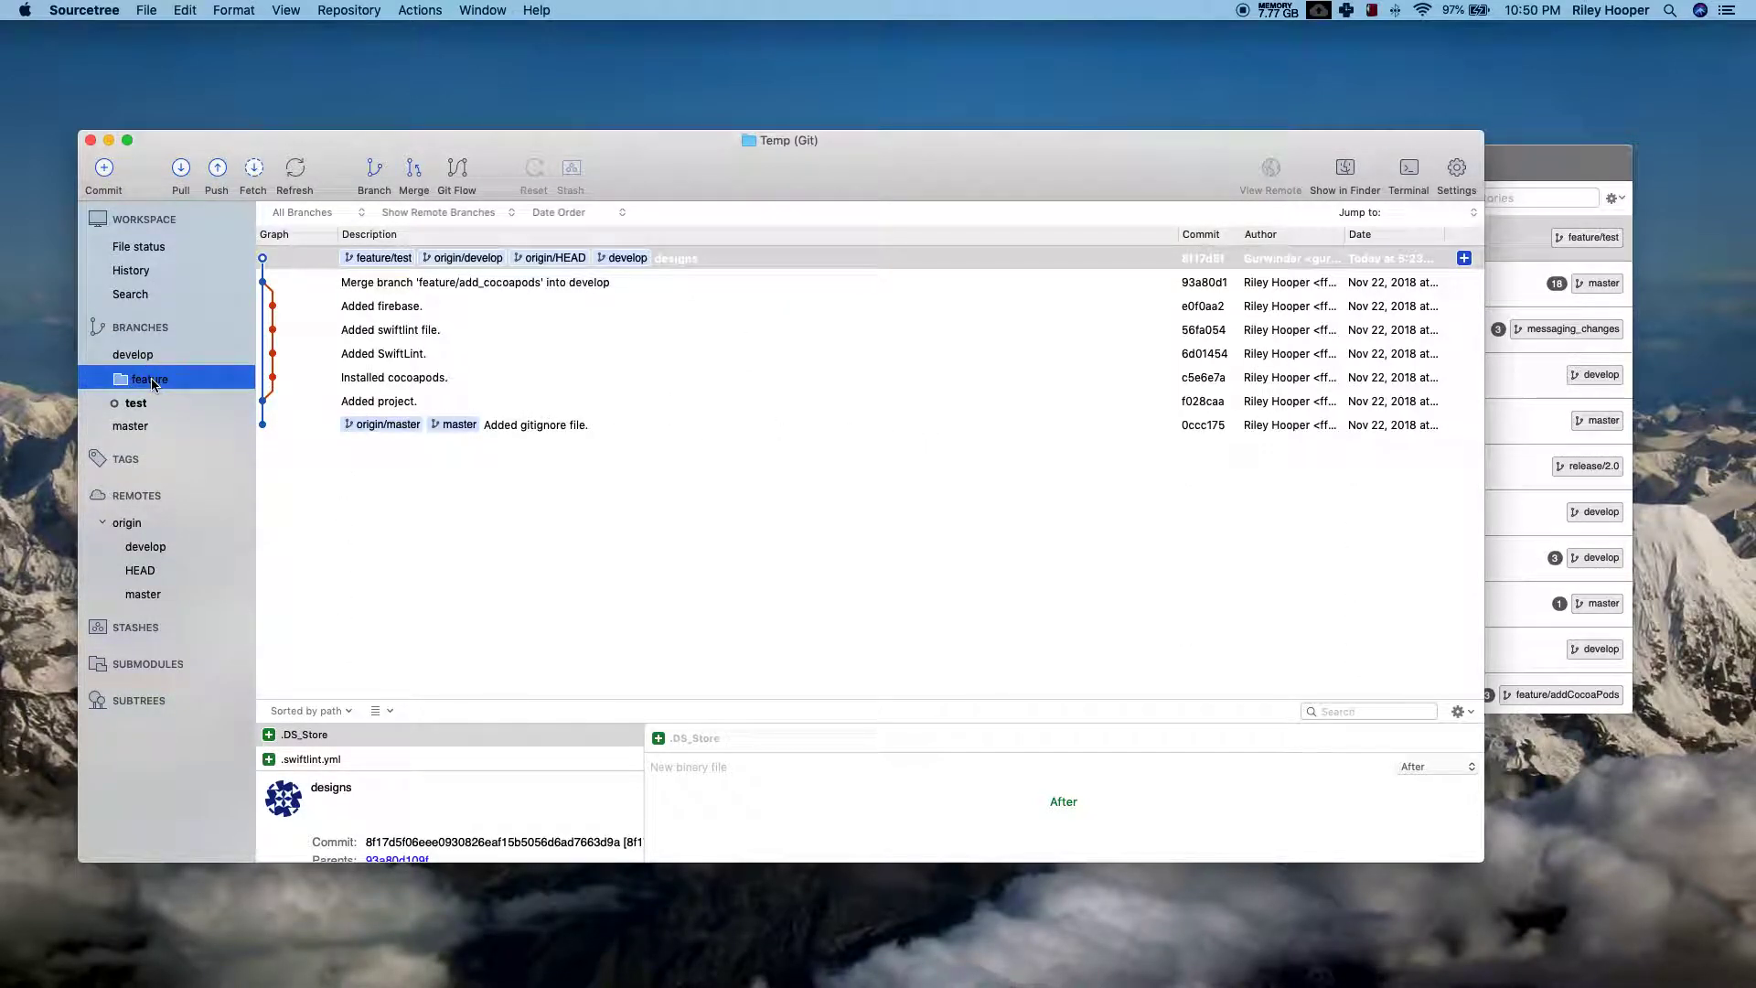
{"action": "left_click", "coordinate": [147, 404]}
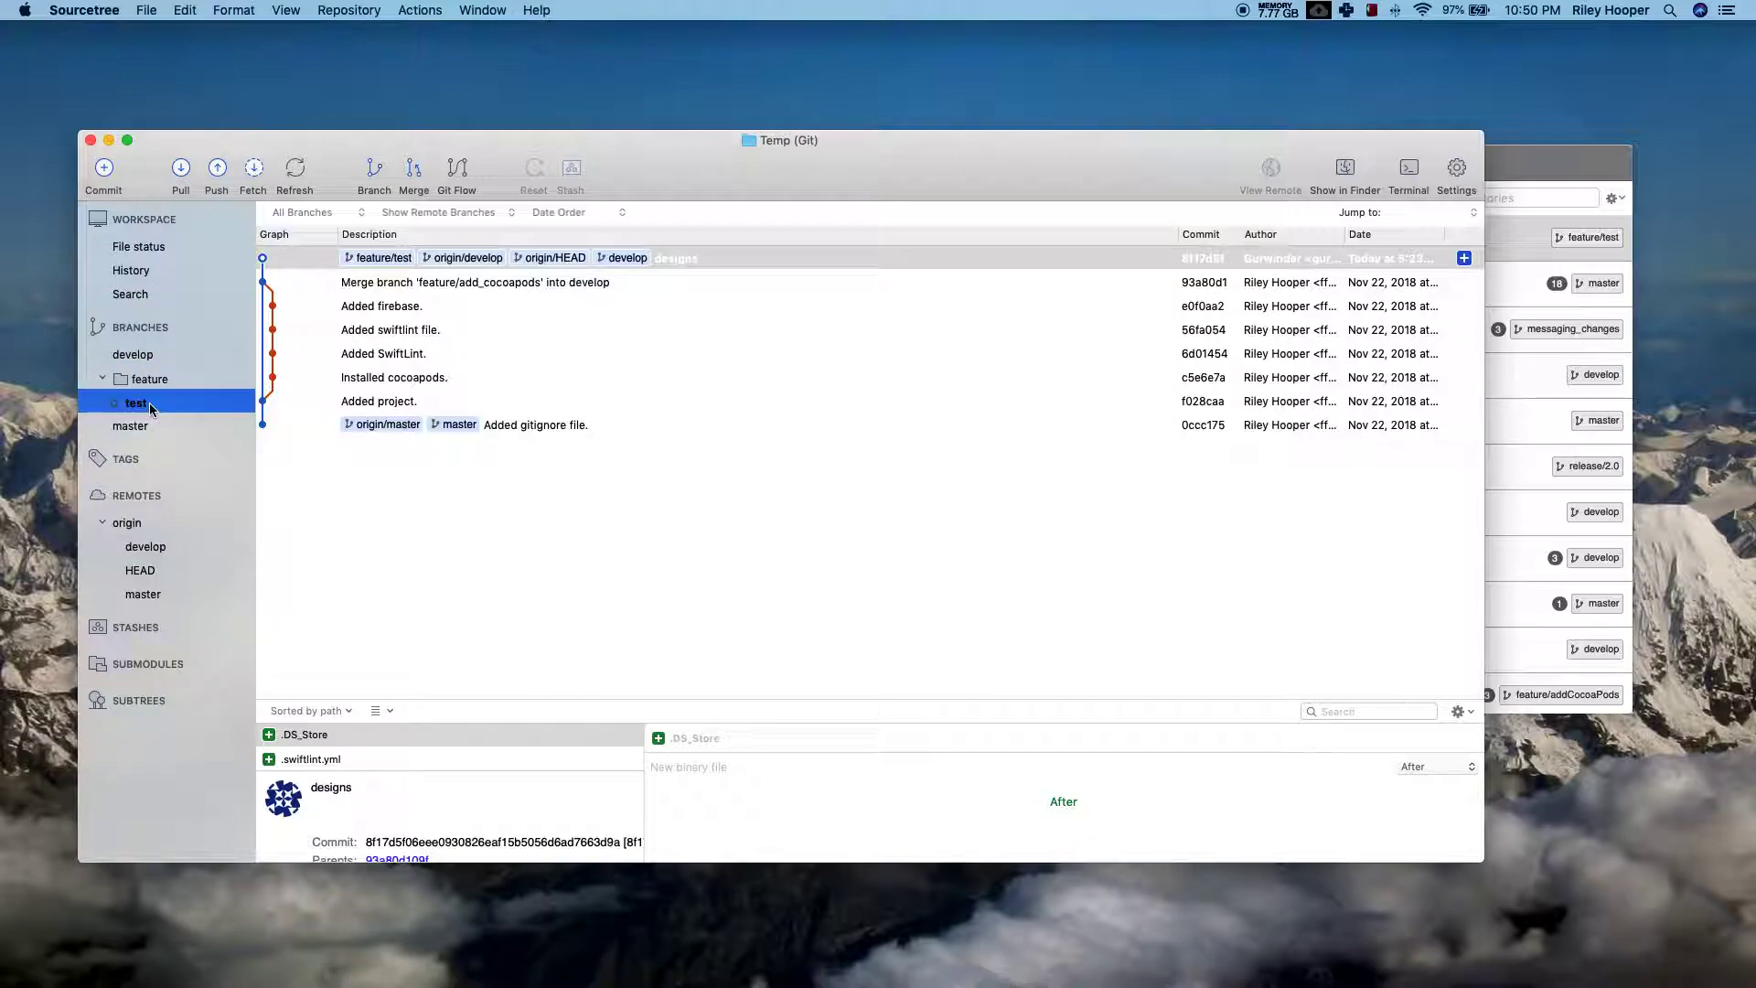
{"action": "left_click", "coordinate": [162, 381]}
{"action": "left_click", "coordinate": [149, 403]}
{"action": "left_click", "coordinate": [157, 383]}
{"action": "left_click", "coordinate": [146, 403]}
{"action": "left_click", "coordinate": [154, 381]}
Step: Check out develop and start a second git-flow feature named test2 from the latest development branch
{"action": "double_click", "coordinate": [161, 357]}
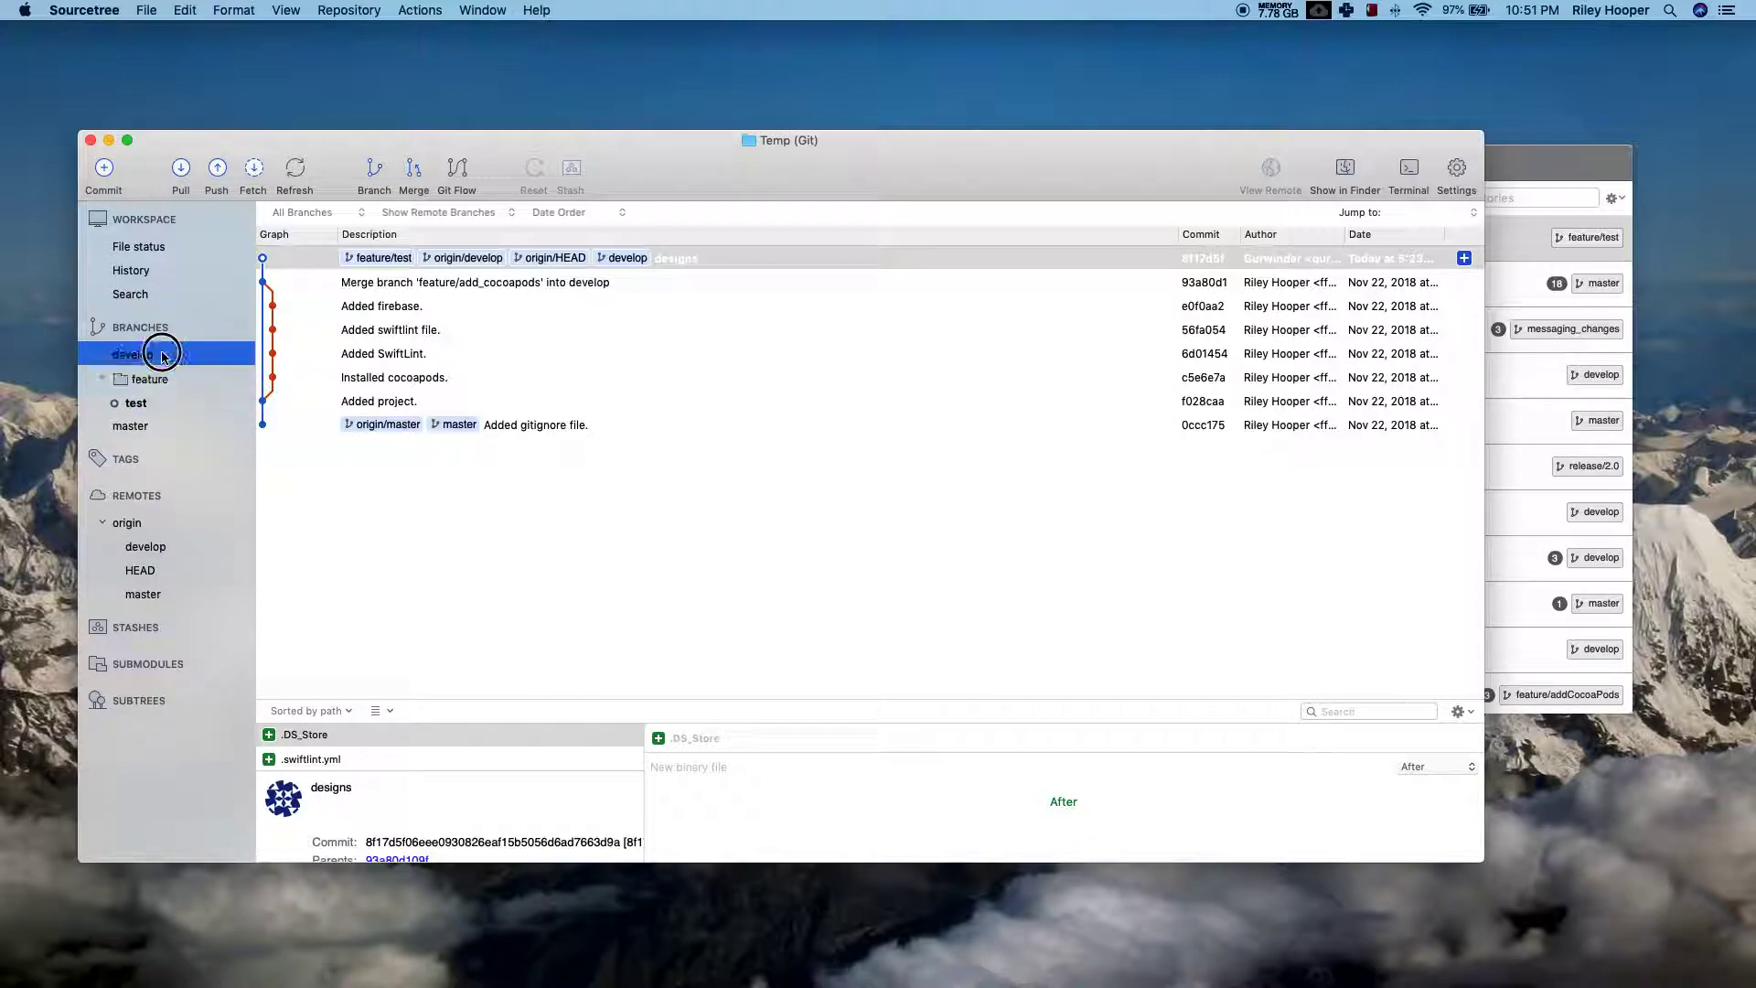
{"action": "left_click", "coordinate": [461, 172]}
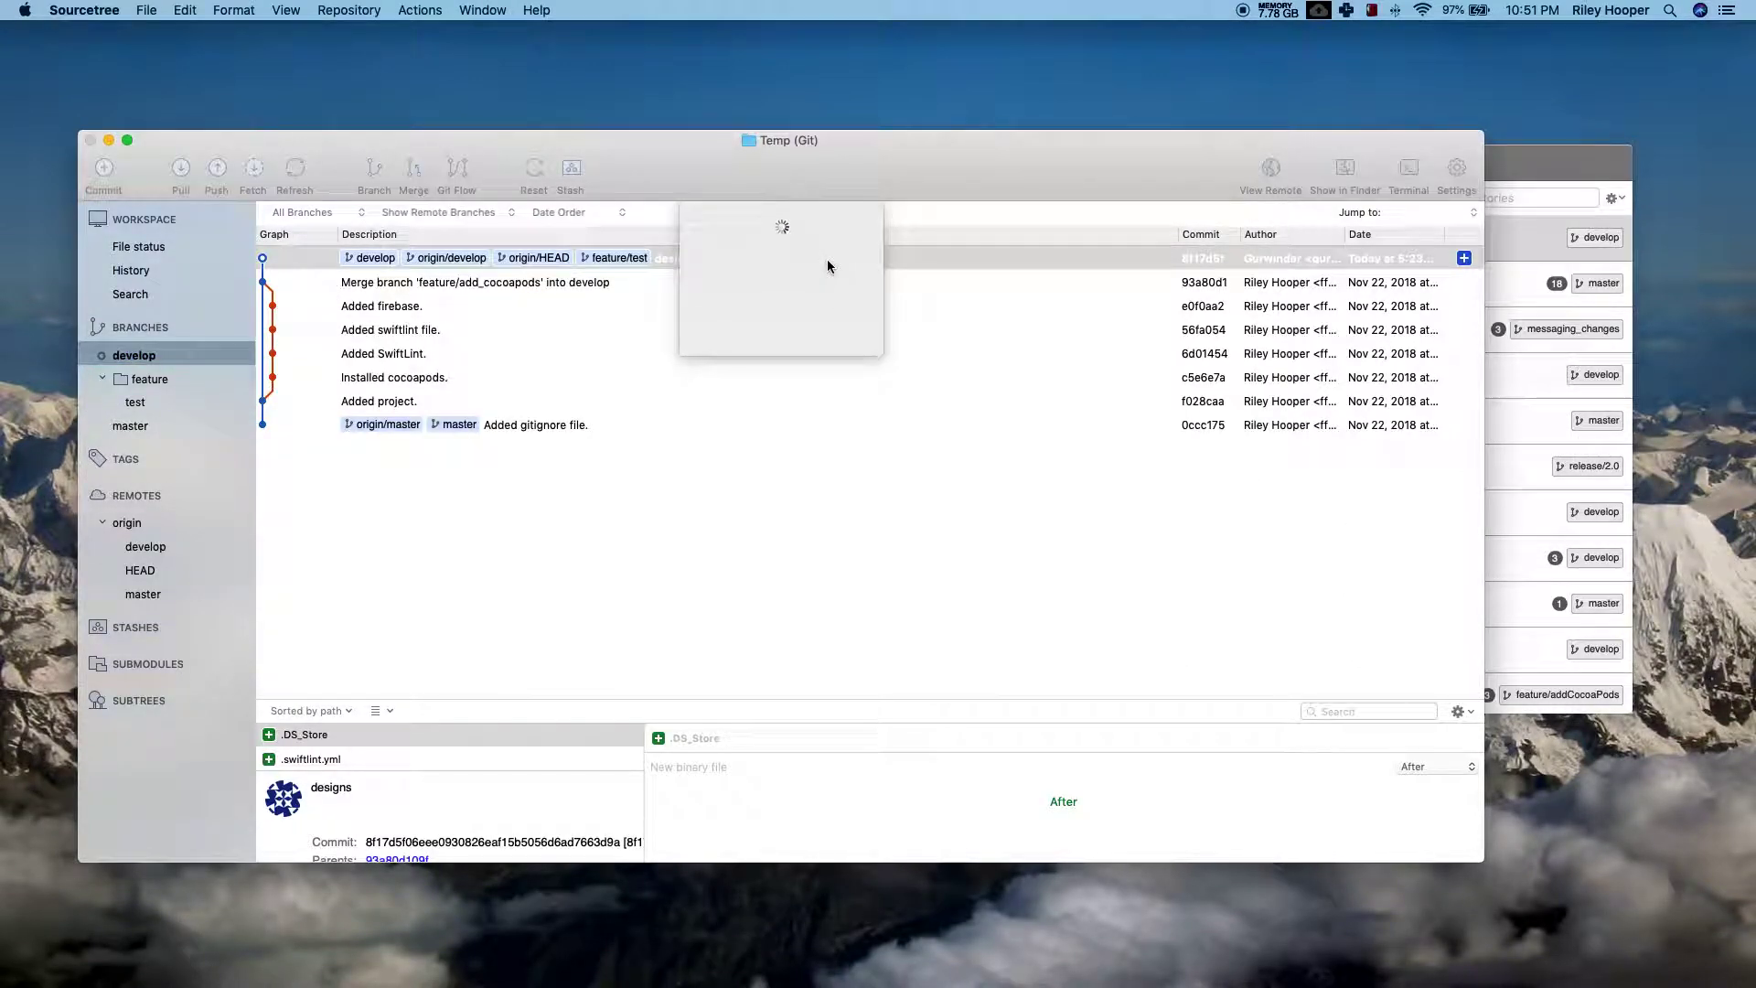
{"action": "left_click", "coordinate": [809, 252]}
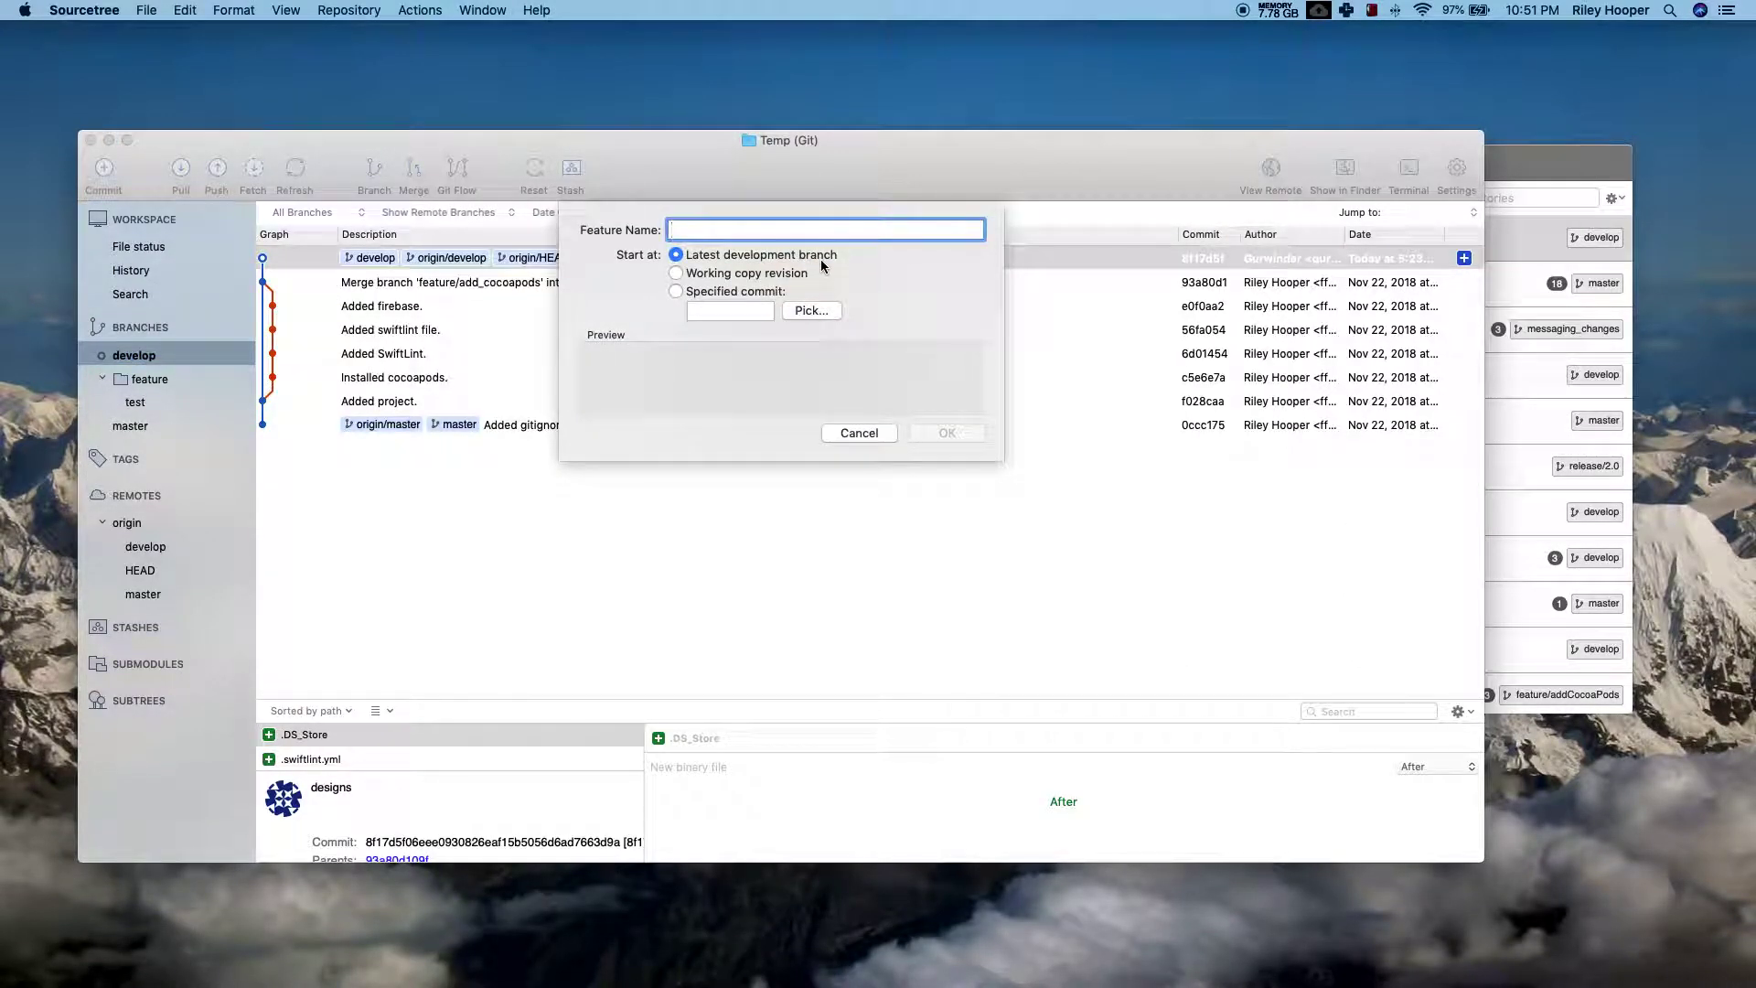
{"action": "type", "text": "test2"}
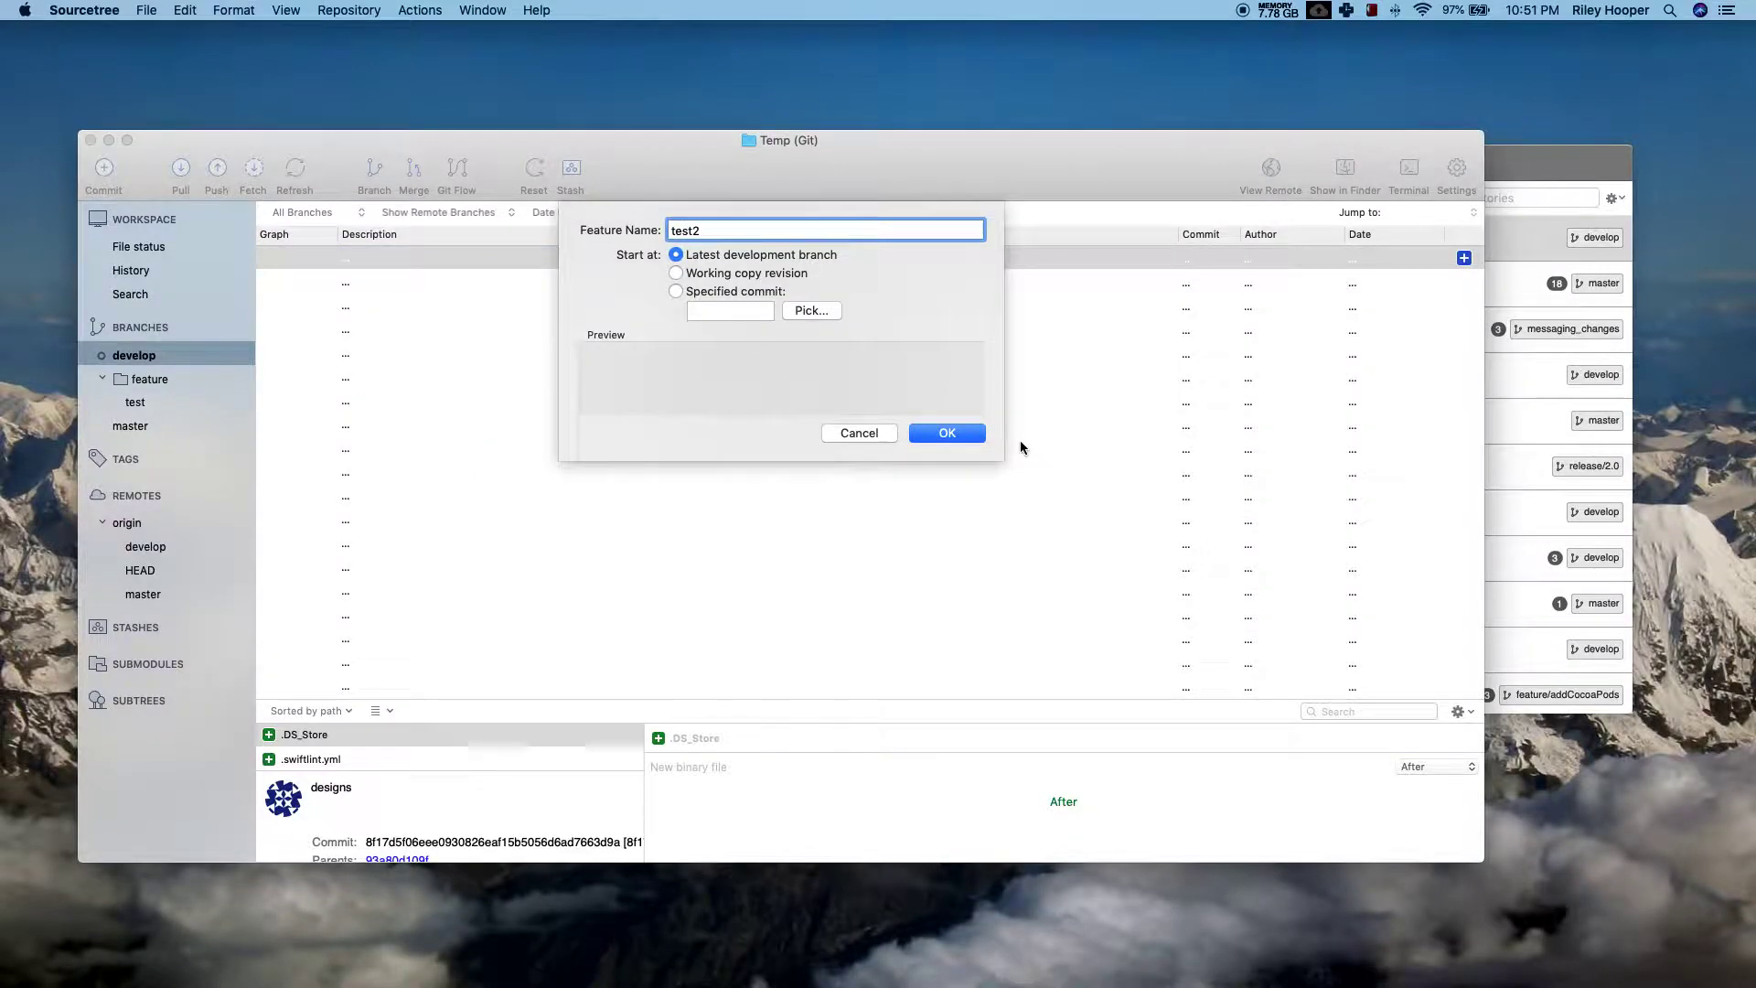
{"action": "left_click", "coordinate": [950, 432]}
{"action": "left_click", "coordinate": [960, 431]}
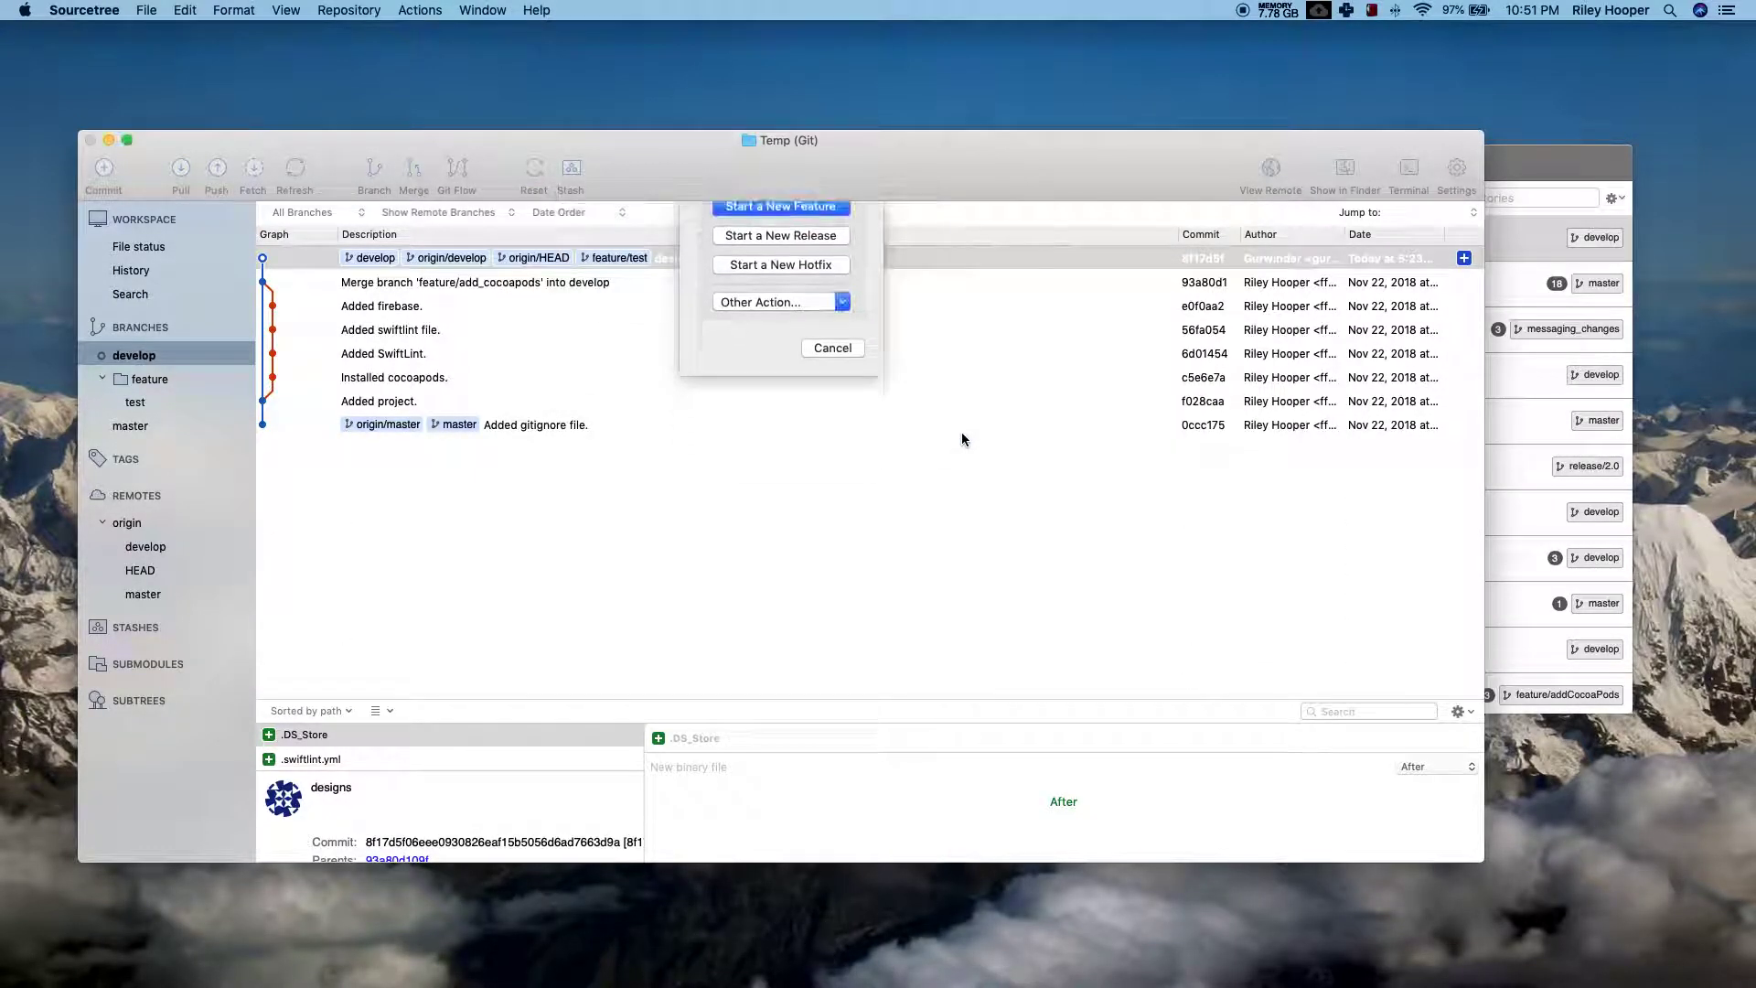
{"action": "left_click", "coordinate": [172, 427]}
{"action": "left_click", "coordinate": [166, 405]}
{"action": "left_click", "coordinate": [171, 425]}
{"action": "left_click", "coordinate": [165, 403]}
{"action": "left_click", "coordinate": [167, 429]}
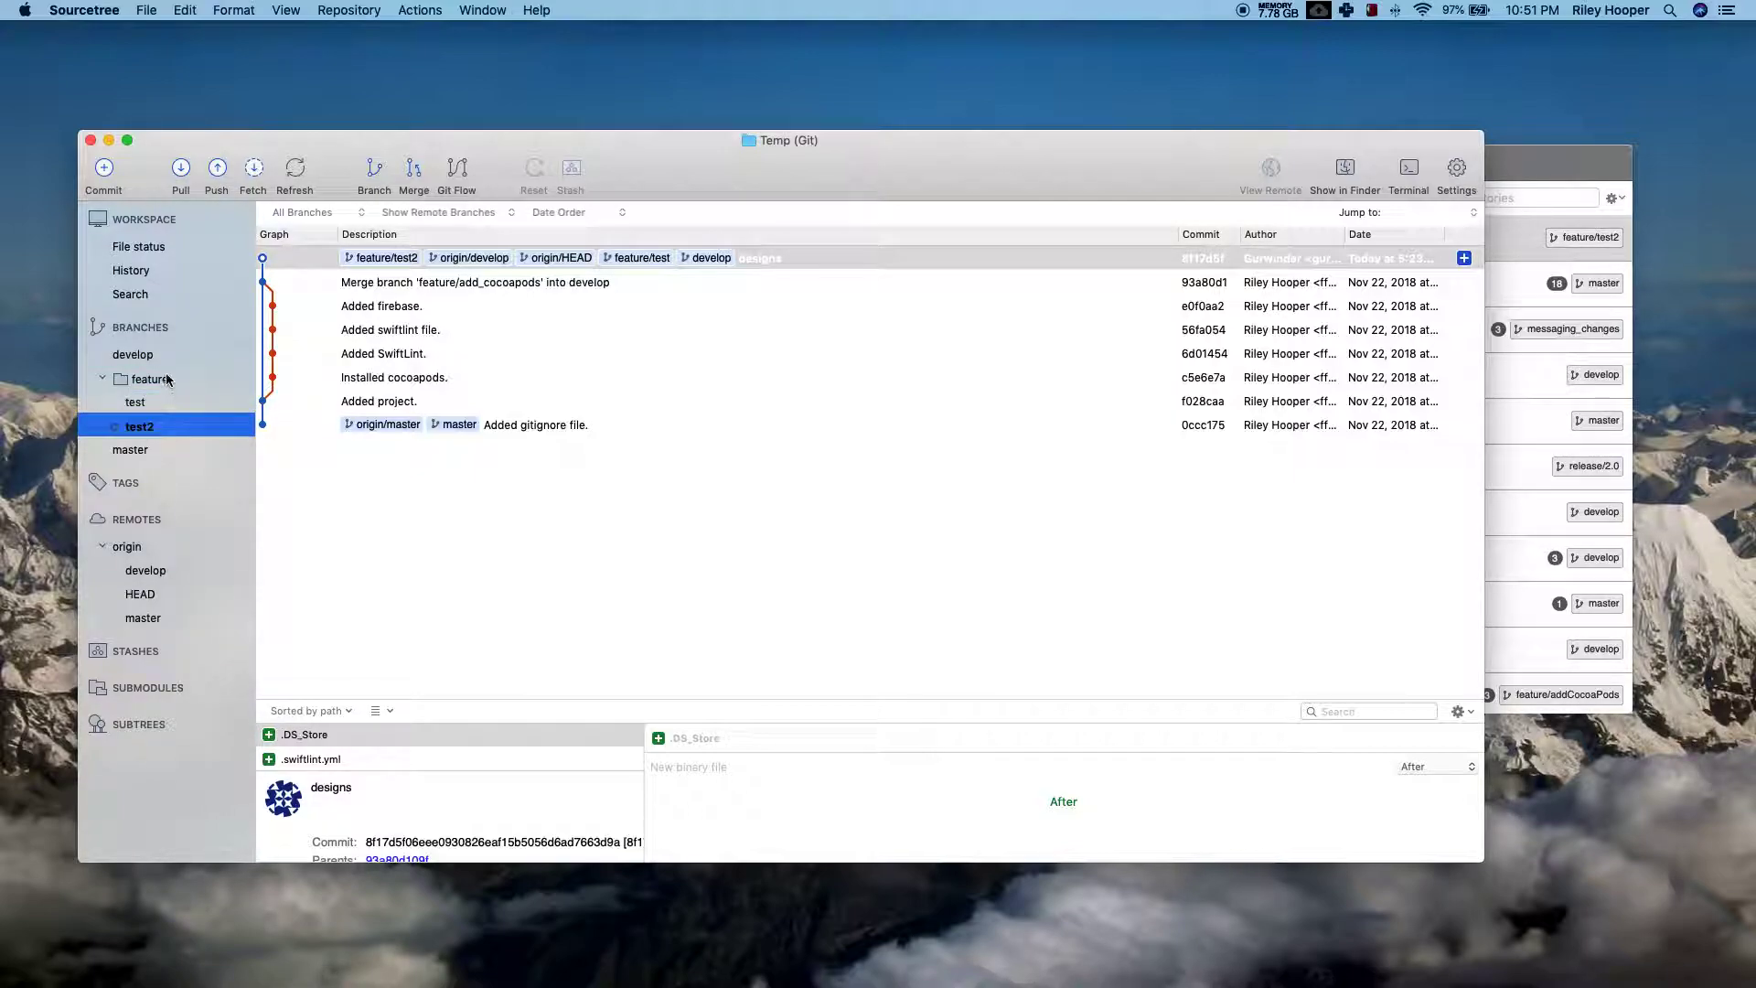
{"action": "left_click", "coordinate": [168, 379]}
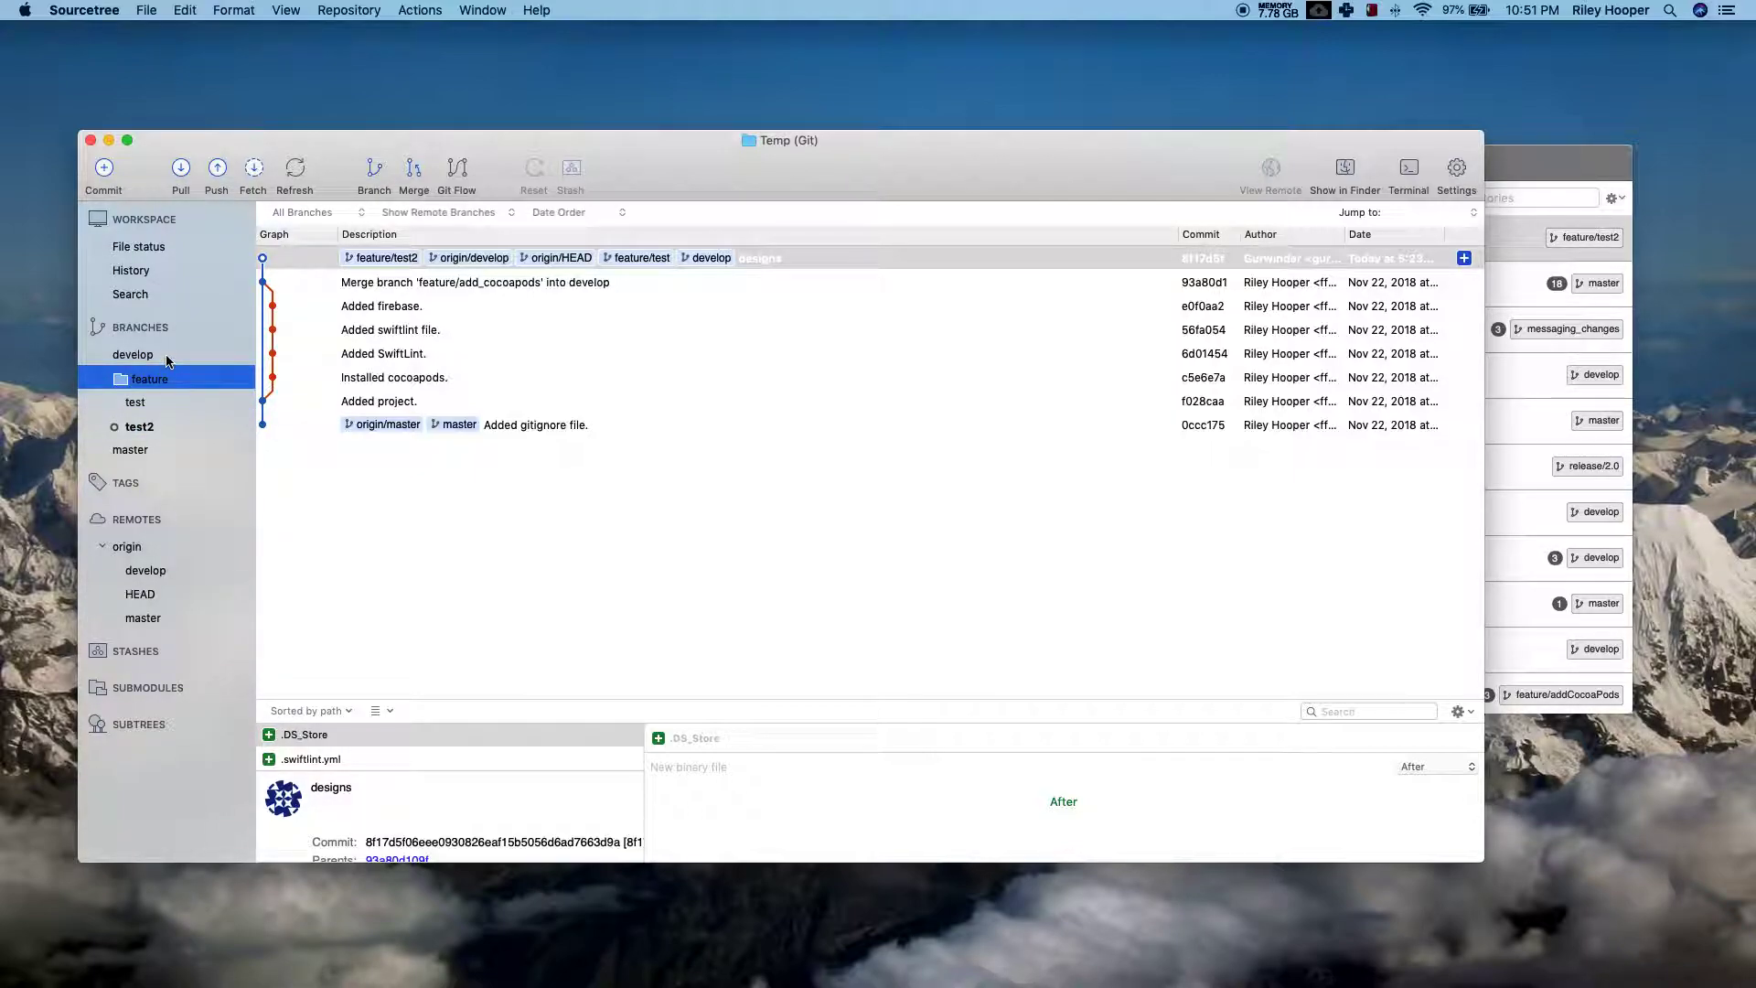
{"action": "left_click", "coordinate": [159, 403]}
{"action": "left_click", "coordinate": [155, 426]}
{"action": "left_click", "coordinate": [158, 404]}
{"action": "left_click", "coordinate": [156, 428]}
{"action": "left_click", "coordinate": [158, 405]}
{"action": "left_click", "coordinate": [159, 427]}
{"action": "left_click", "coordinate": [158, 405]}
{"action": "left_click", "coordinate": [158, 427]}
{"action": "left_click", "coordinate": [163, 404]}
{"action": "left_click", "coordinate": [160, 426]}
Step: Check out the feature/test branch and delete the feature/test2 branch with force delete enabled
{"action": "left_click", "coordinate": [165, 404]}
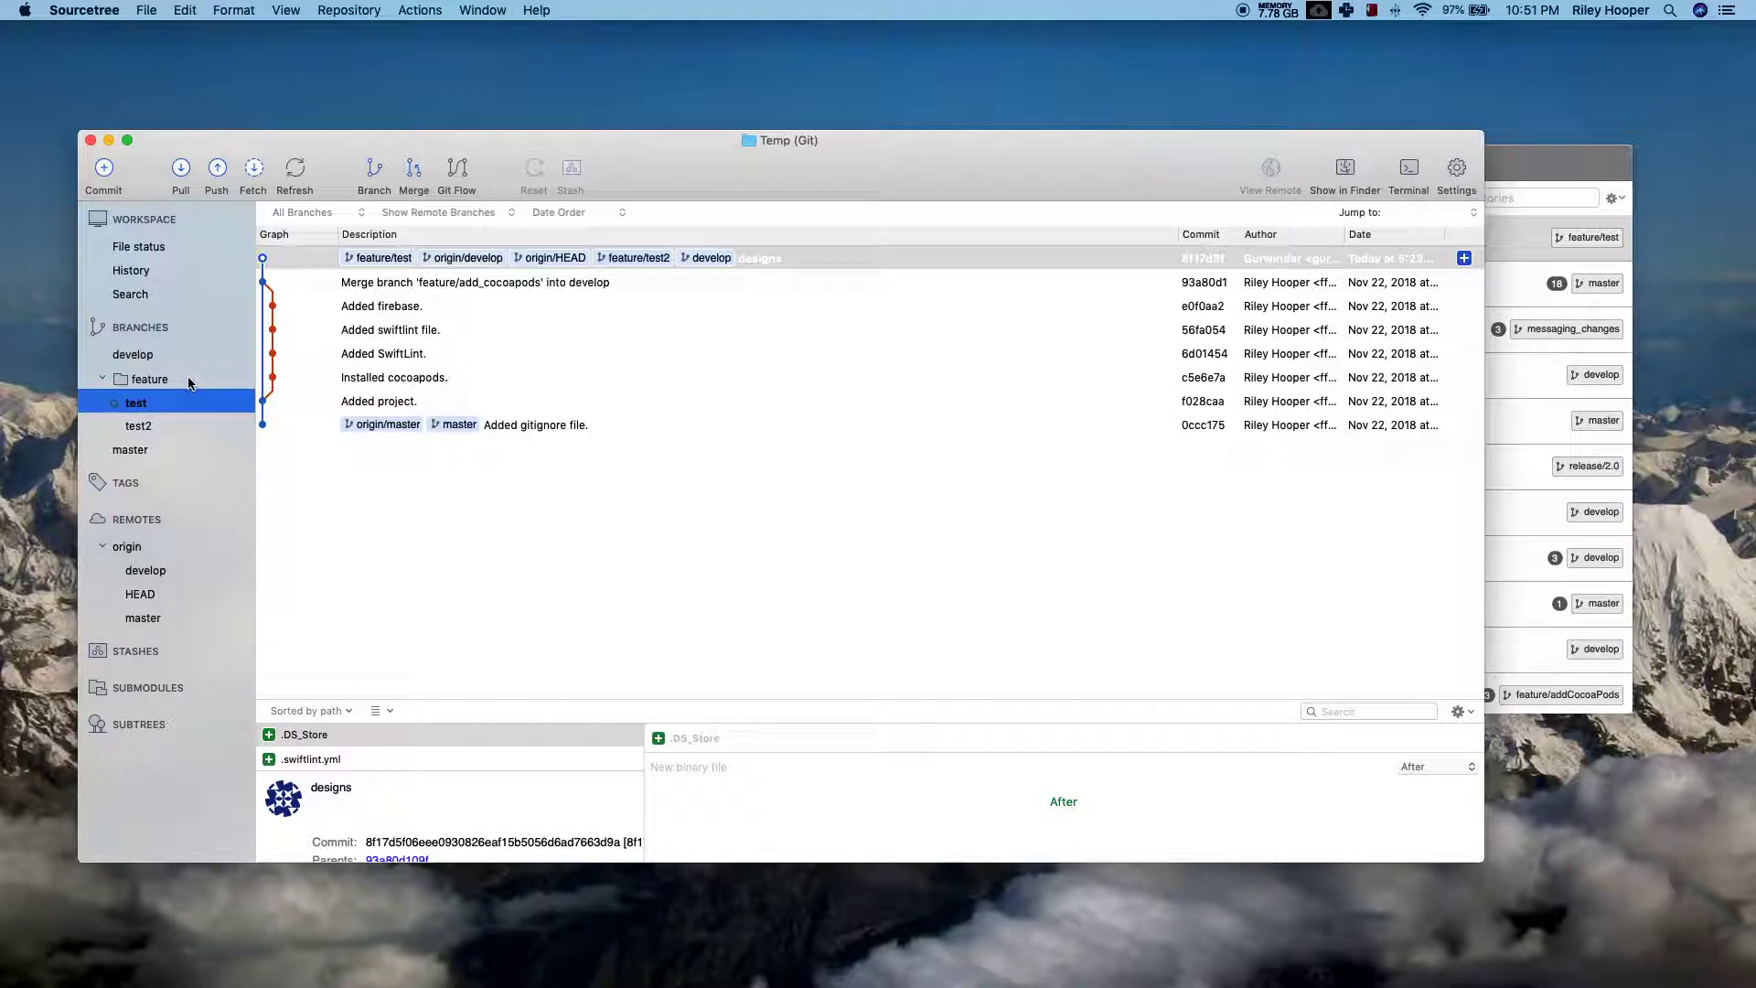
{"action": "left_click", "coordinate": [165, 426]}
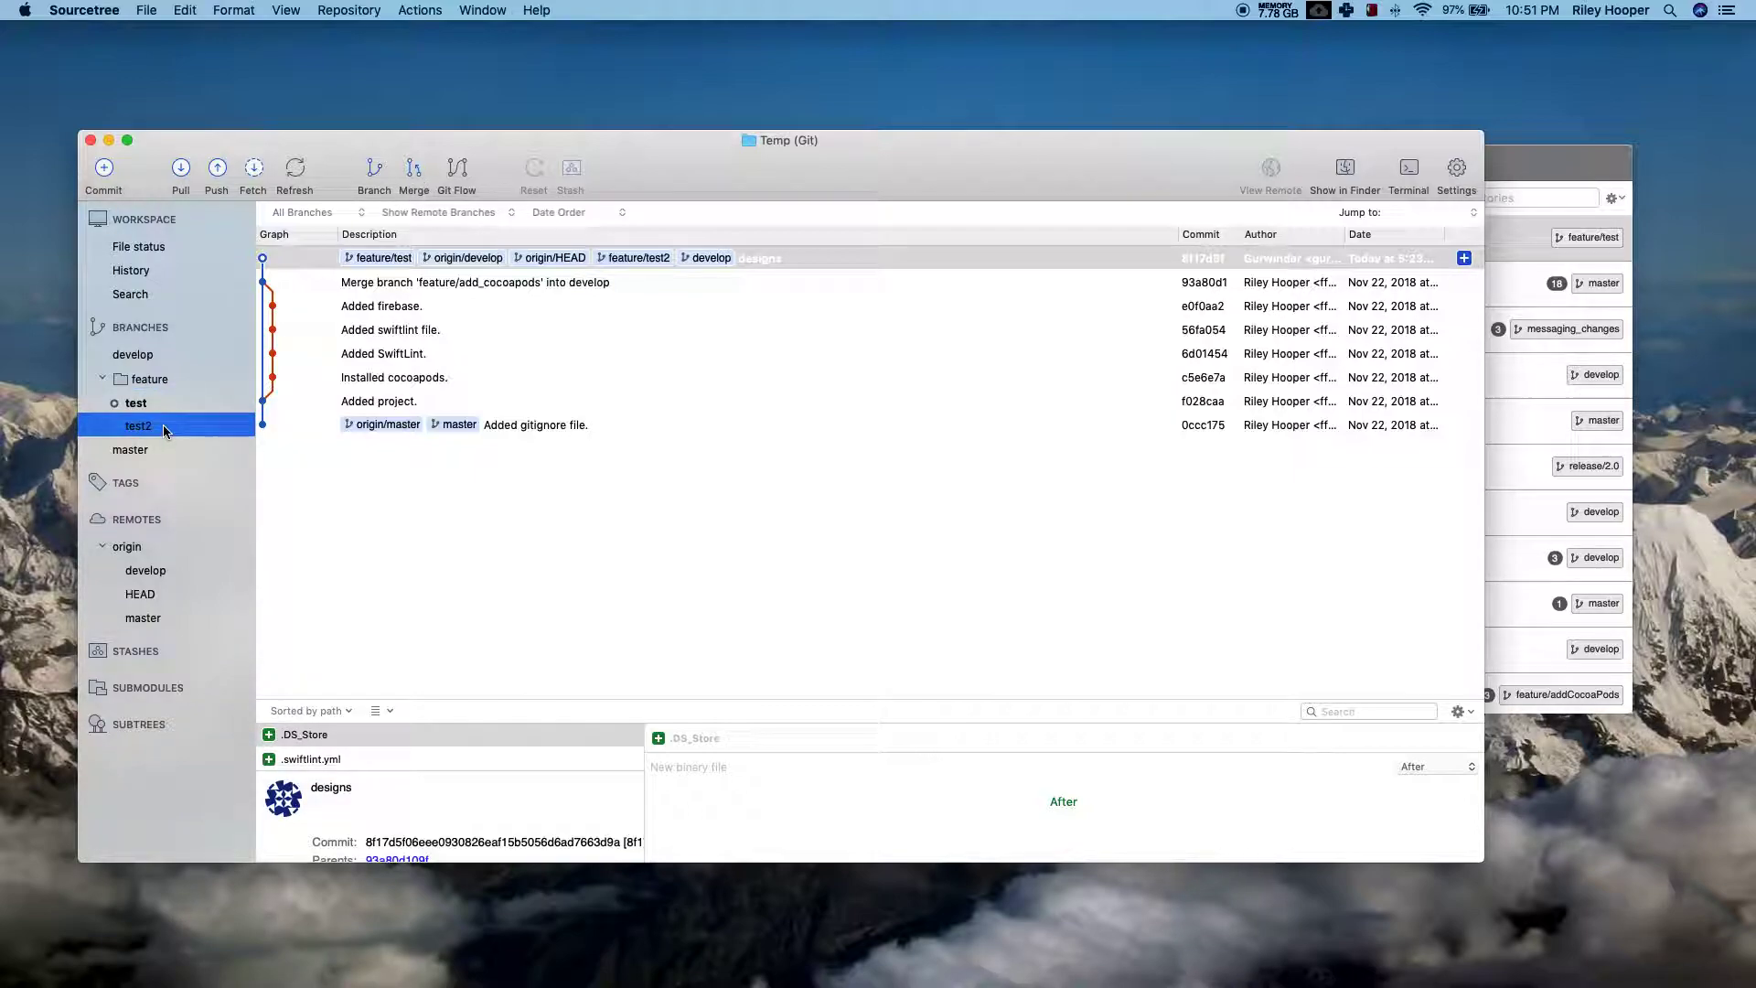
{"action": "right_click", "coordinate": [138, 425]}
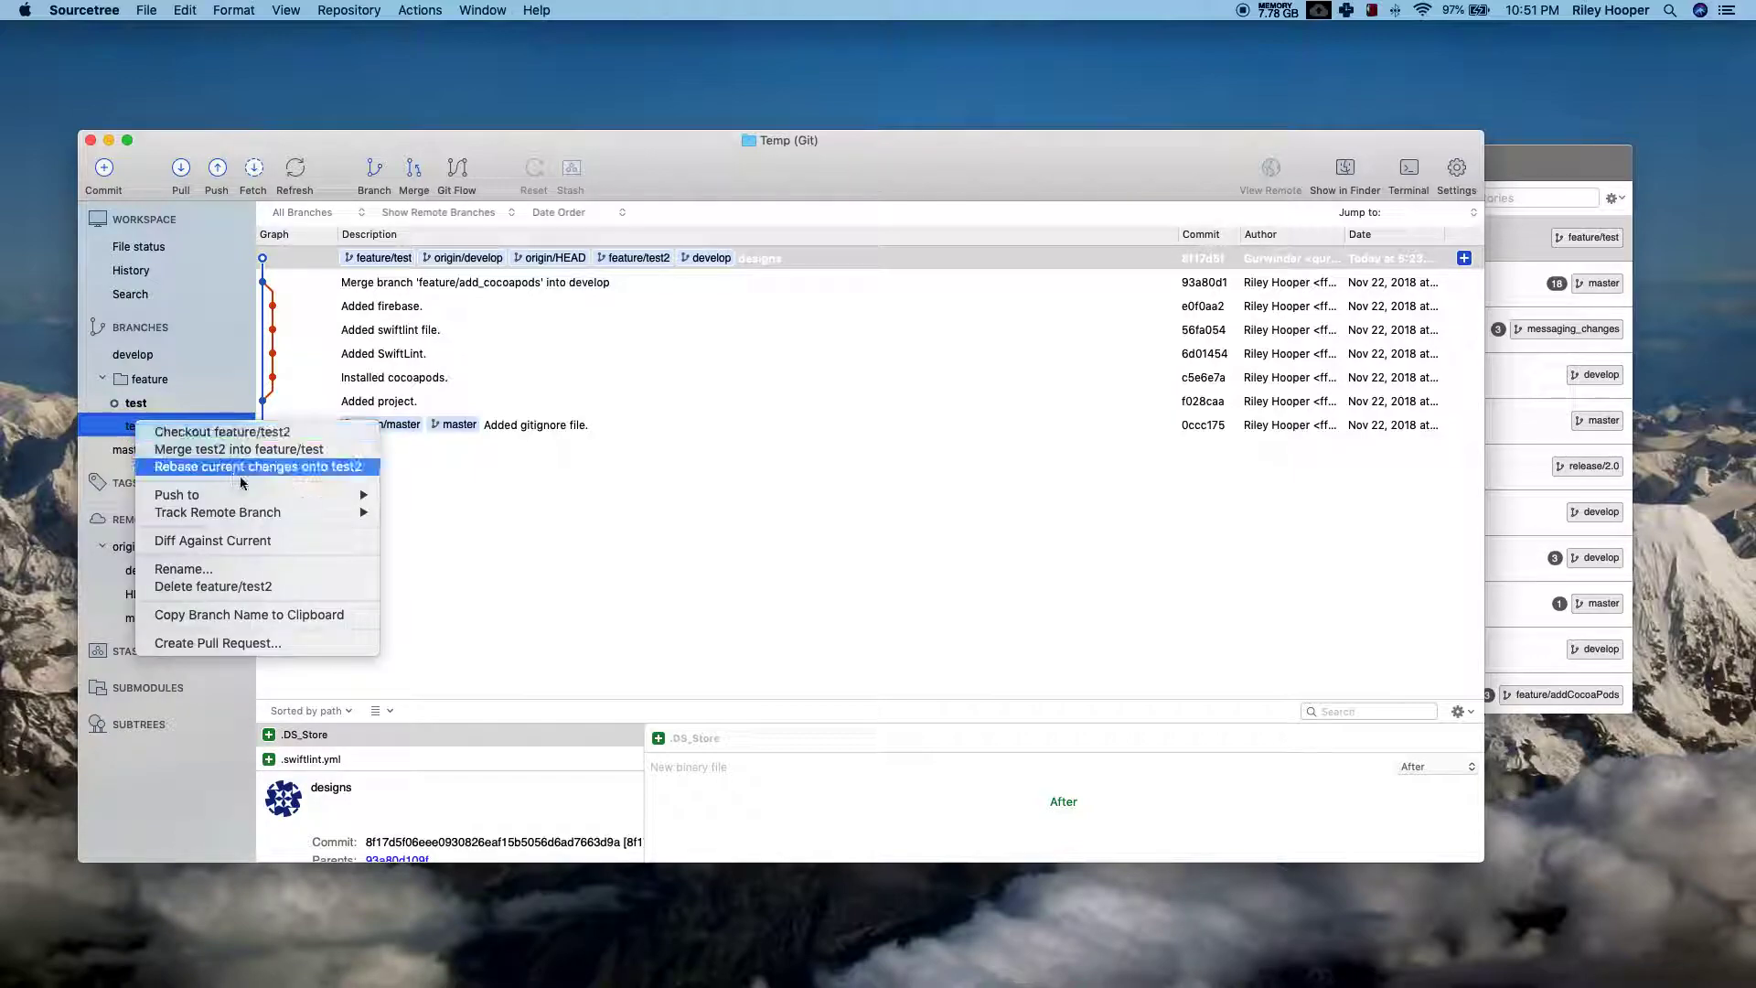
{"action": "left_click", "coordinate": [236, 588]}
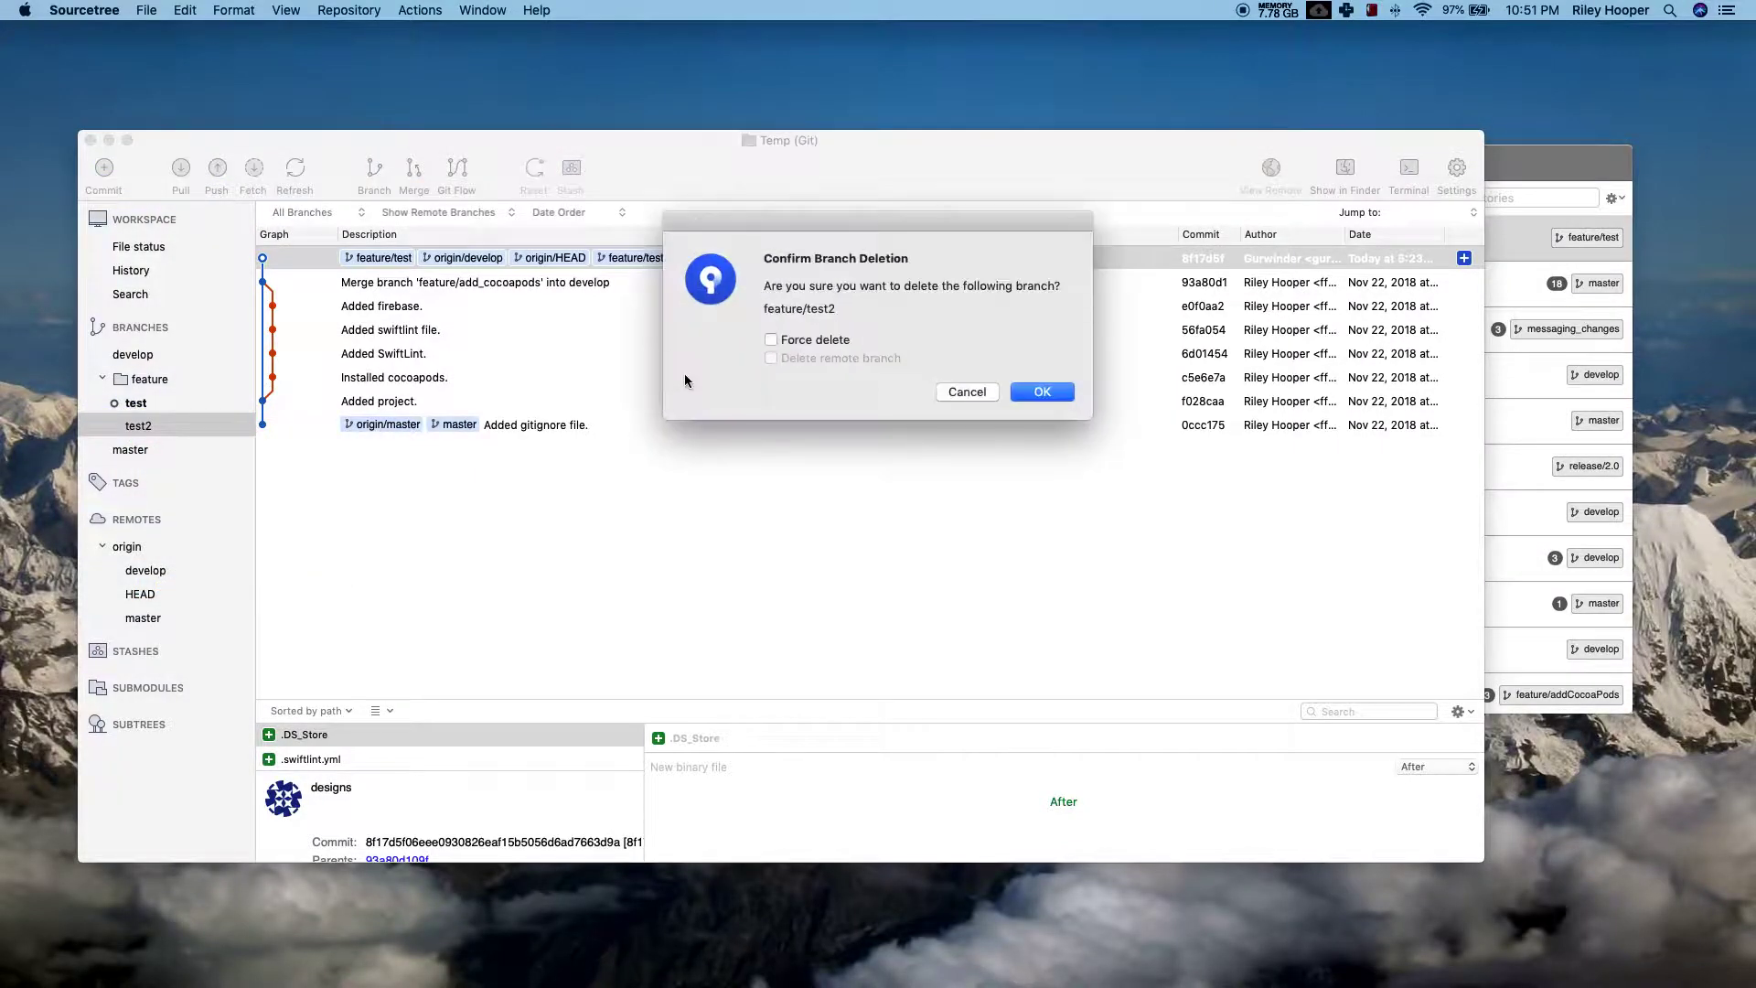
{"action": "left_click", "coordinate": [815, 344]}
{"action": "left_click", "coordinate": [1052, 392]}
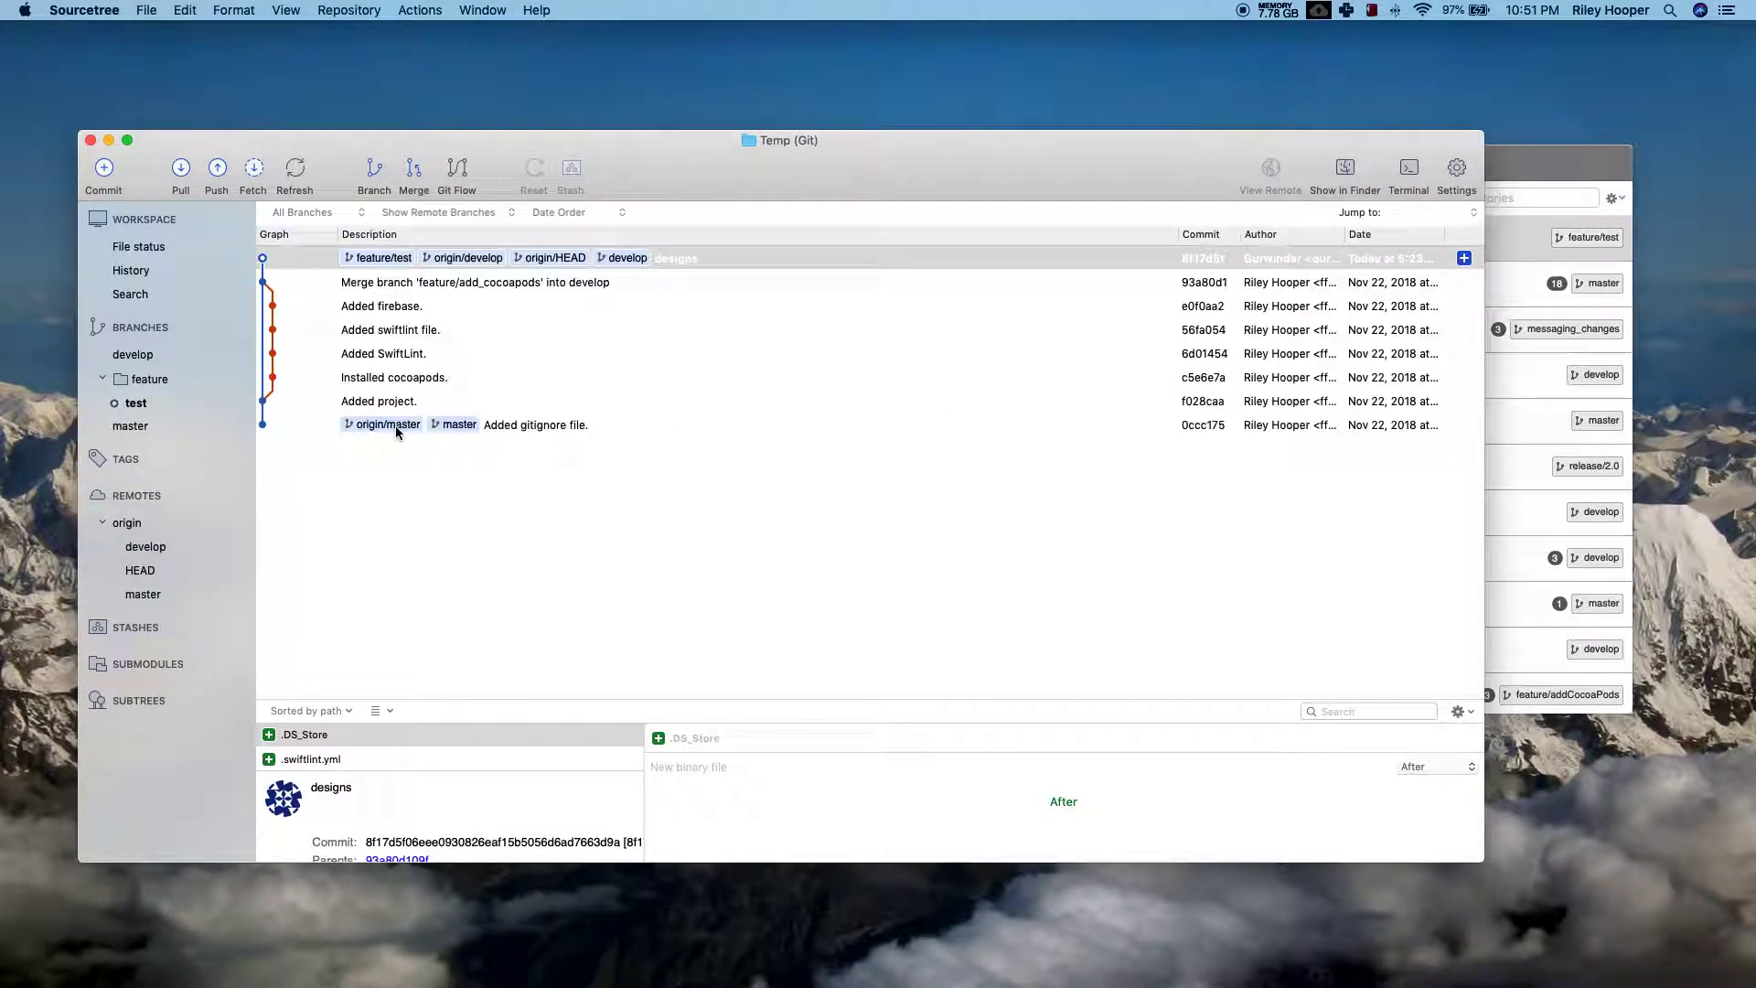
Step: Show the repository in Finder and open its Temp folder to display the project files
{"action": "mouse_move", "coordinate": [1020, 956]}
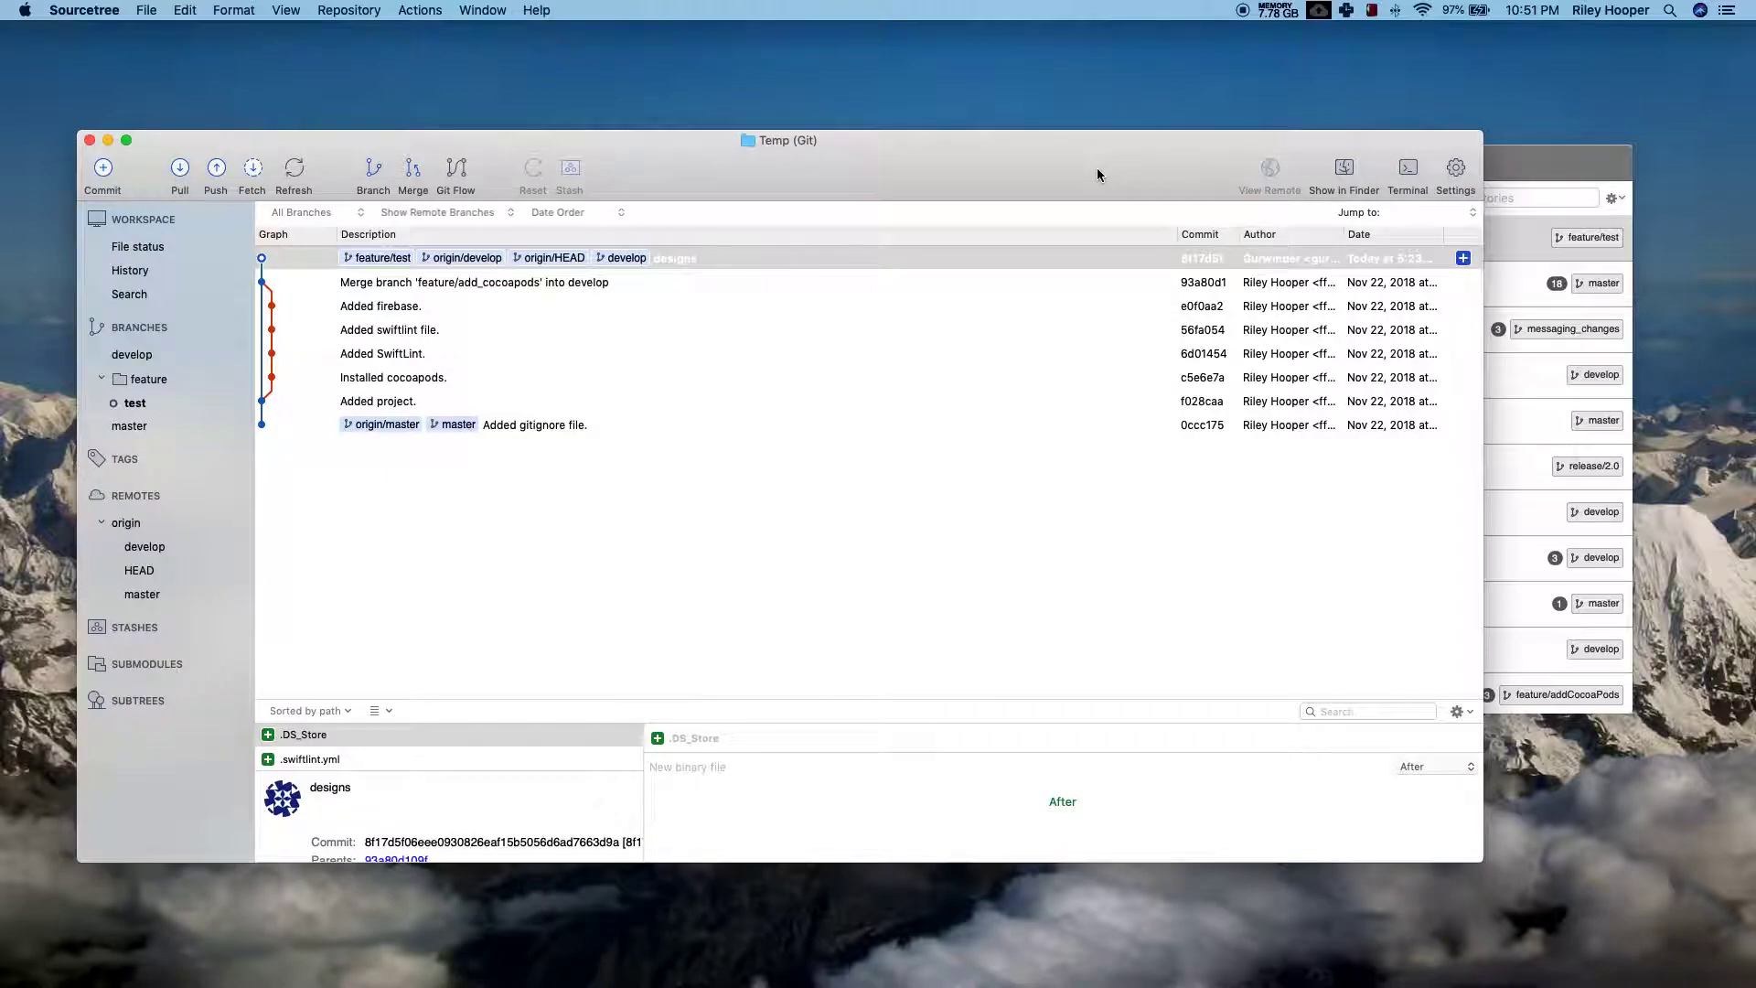
{"action": "left_click", "coordinate": [1335, 164]}
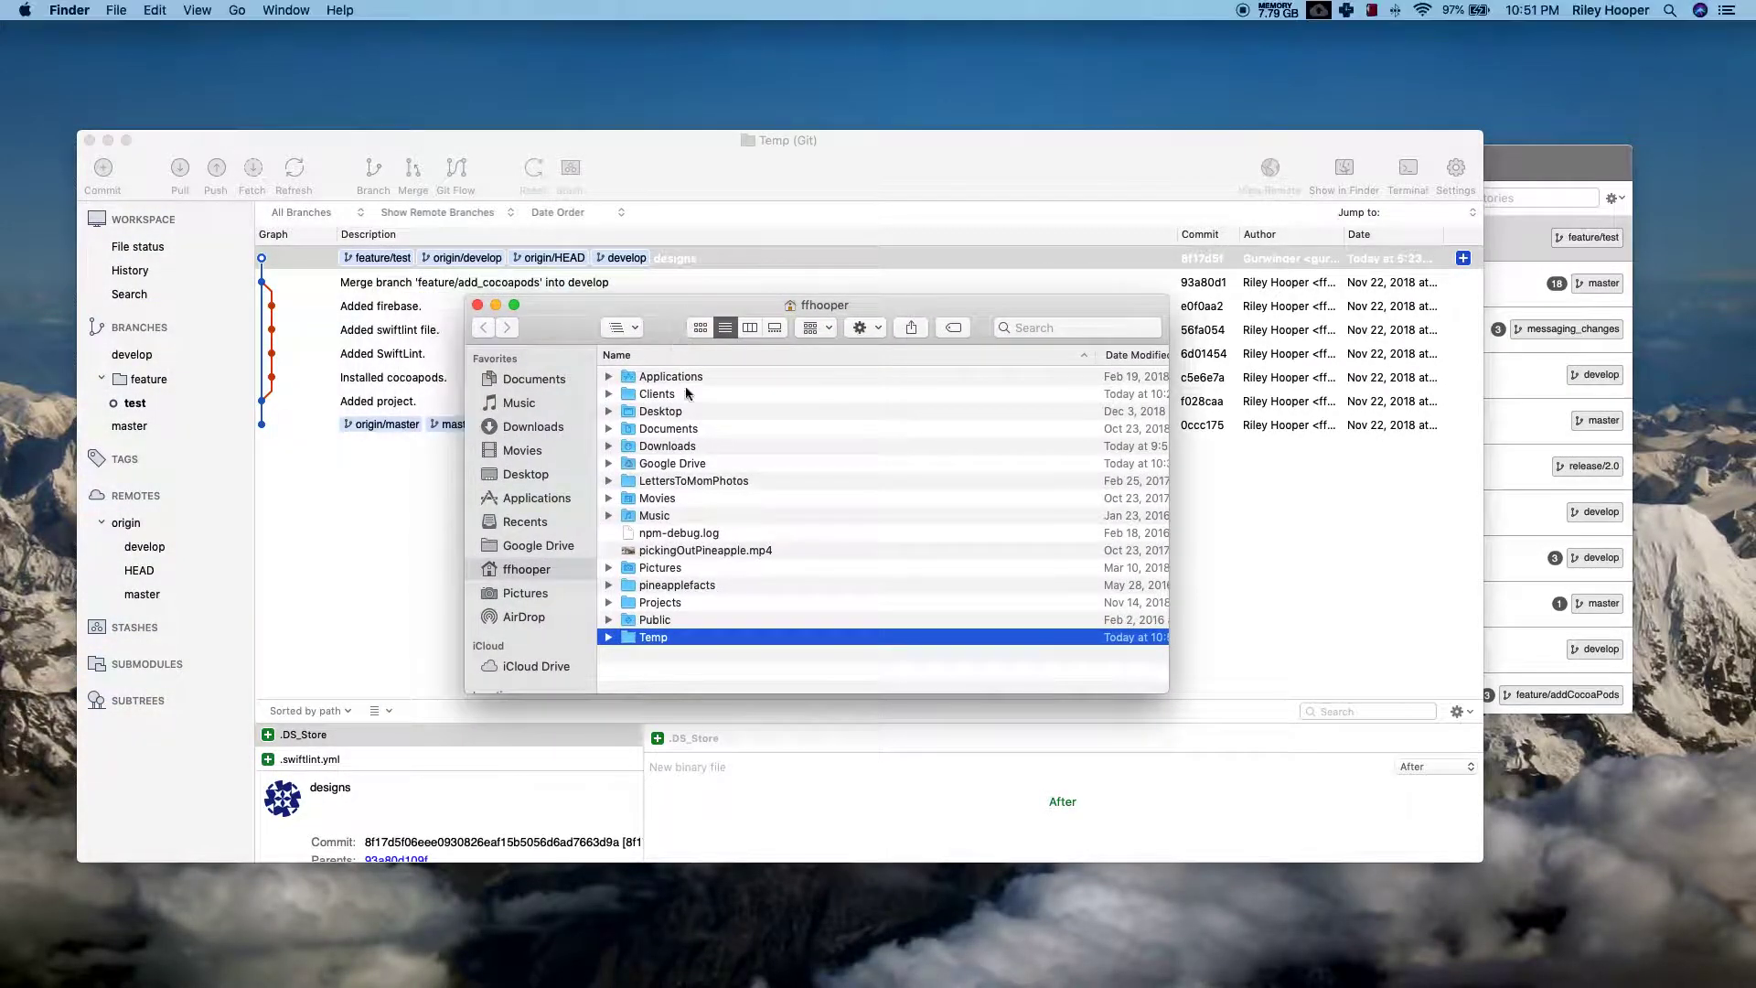
{"action": "double_click", "coordinate": [652, 635]}
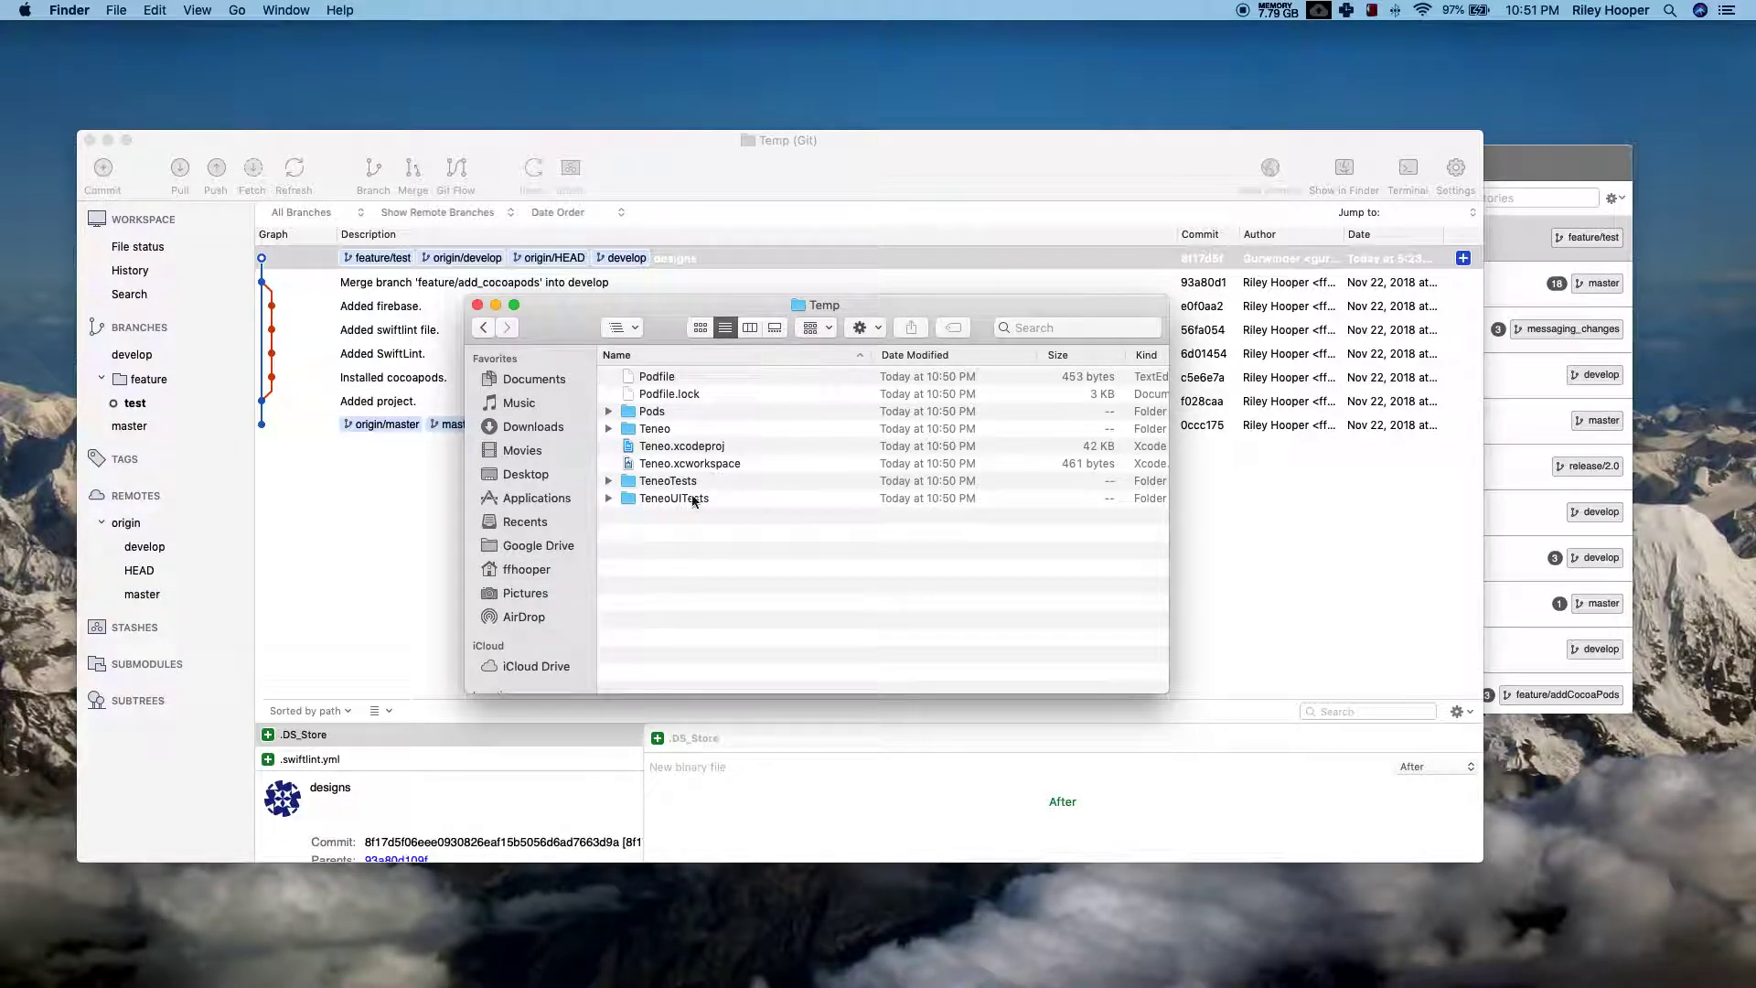
Step: Open Teneo.xcworkspace in Xcode and expand the Teneo project and its Teneo group to list the source files
{"action": "left_click", "coordinate": [664, 463]}
{"action": "double_click", "coordinate": [664, 464]}
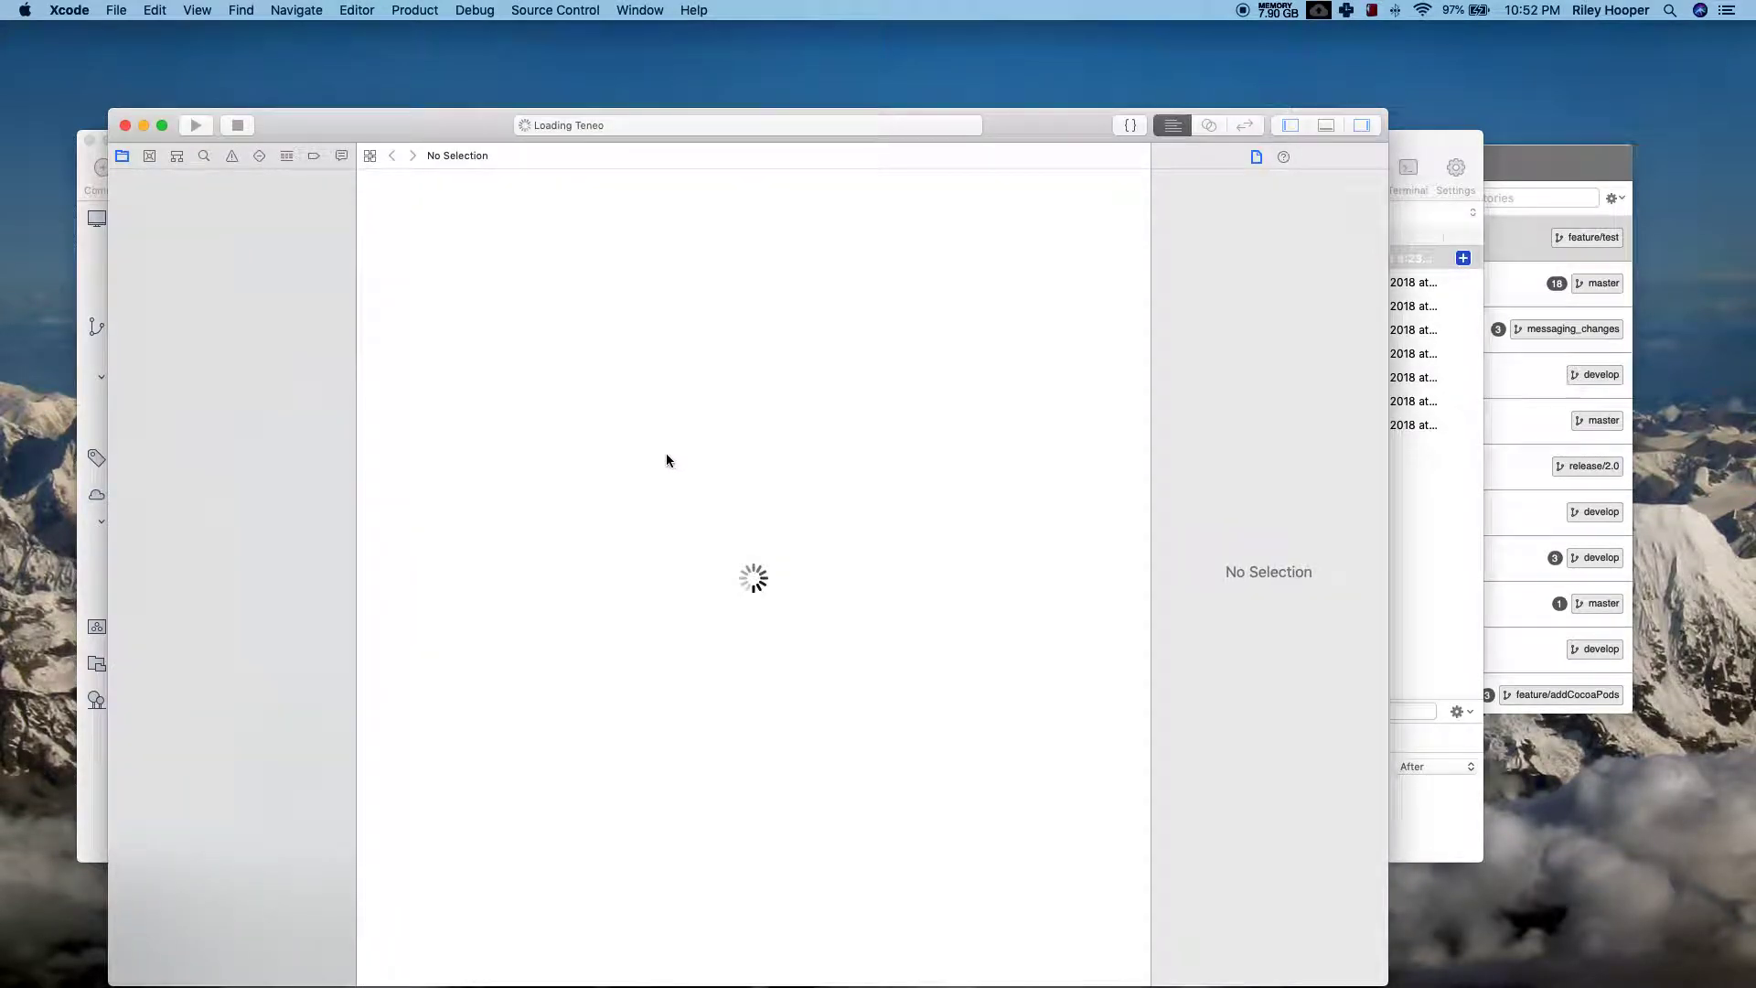
{"action": "left_click", "coordinate": [117, 179]}
{"action": "left_click", "coordinate": [130, 197]}
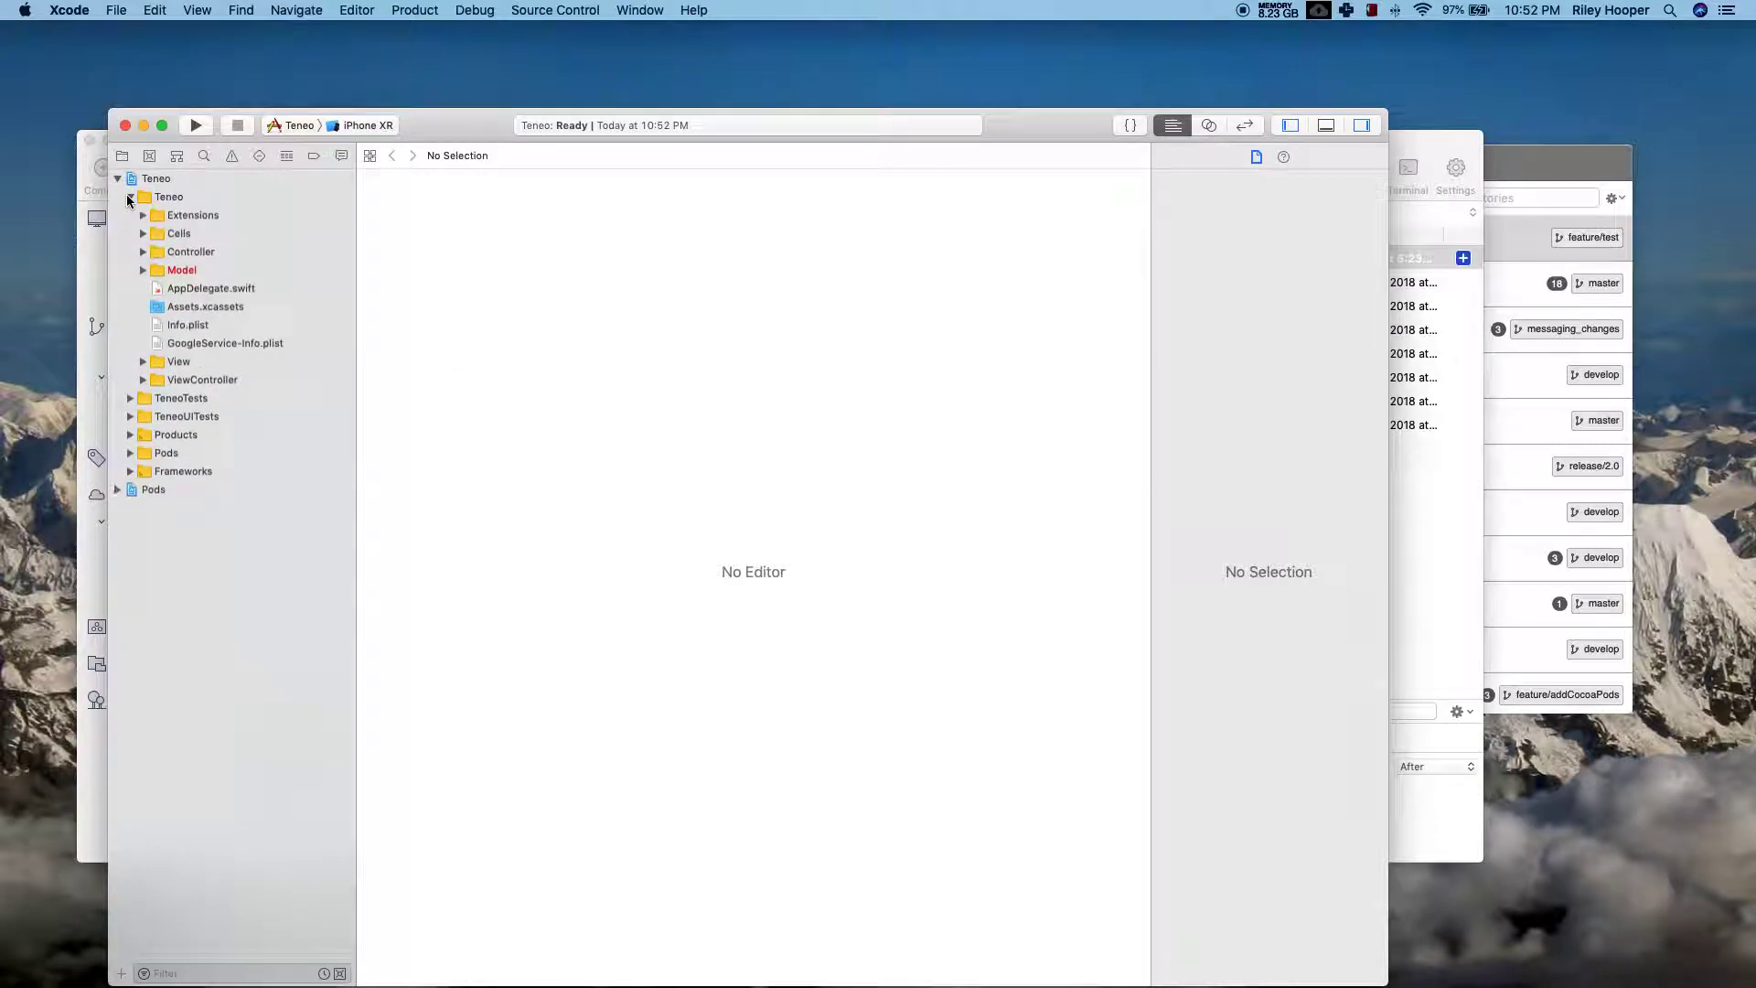
Step: Add the comment "// TESt" on the empty line between FirebaseApp.configure() and return true in AppDelegate.swift
{"action": "left_click", "coordinate": [198, 291]}
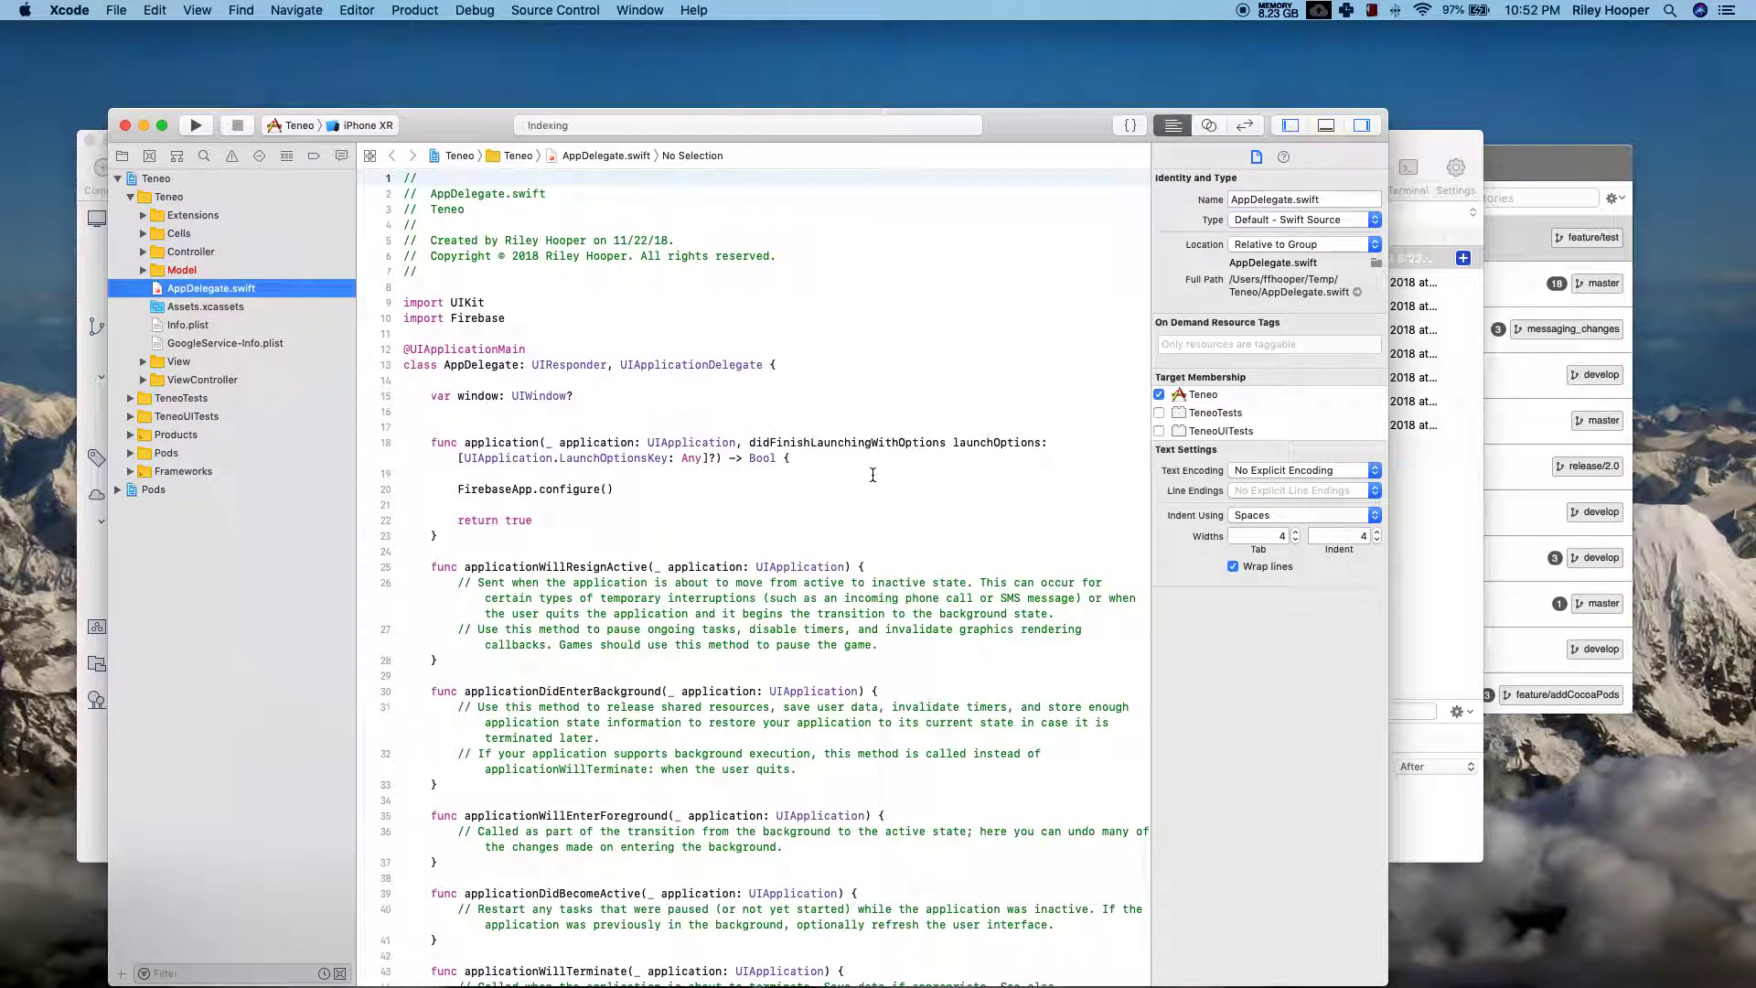
{"action": "left_click", "coordinate": [539, 504]}
{"action": "type", "text": "// TESt"}
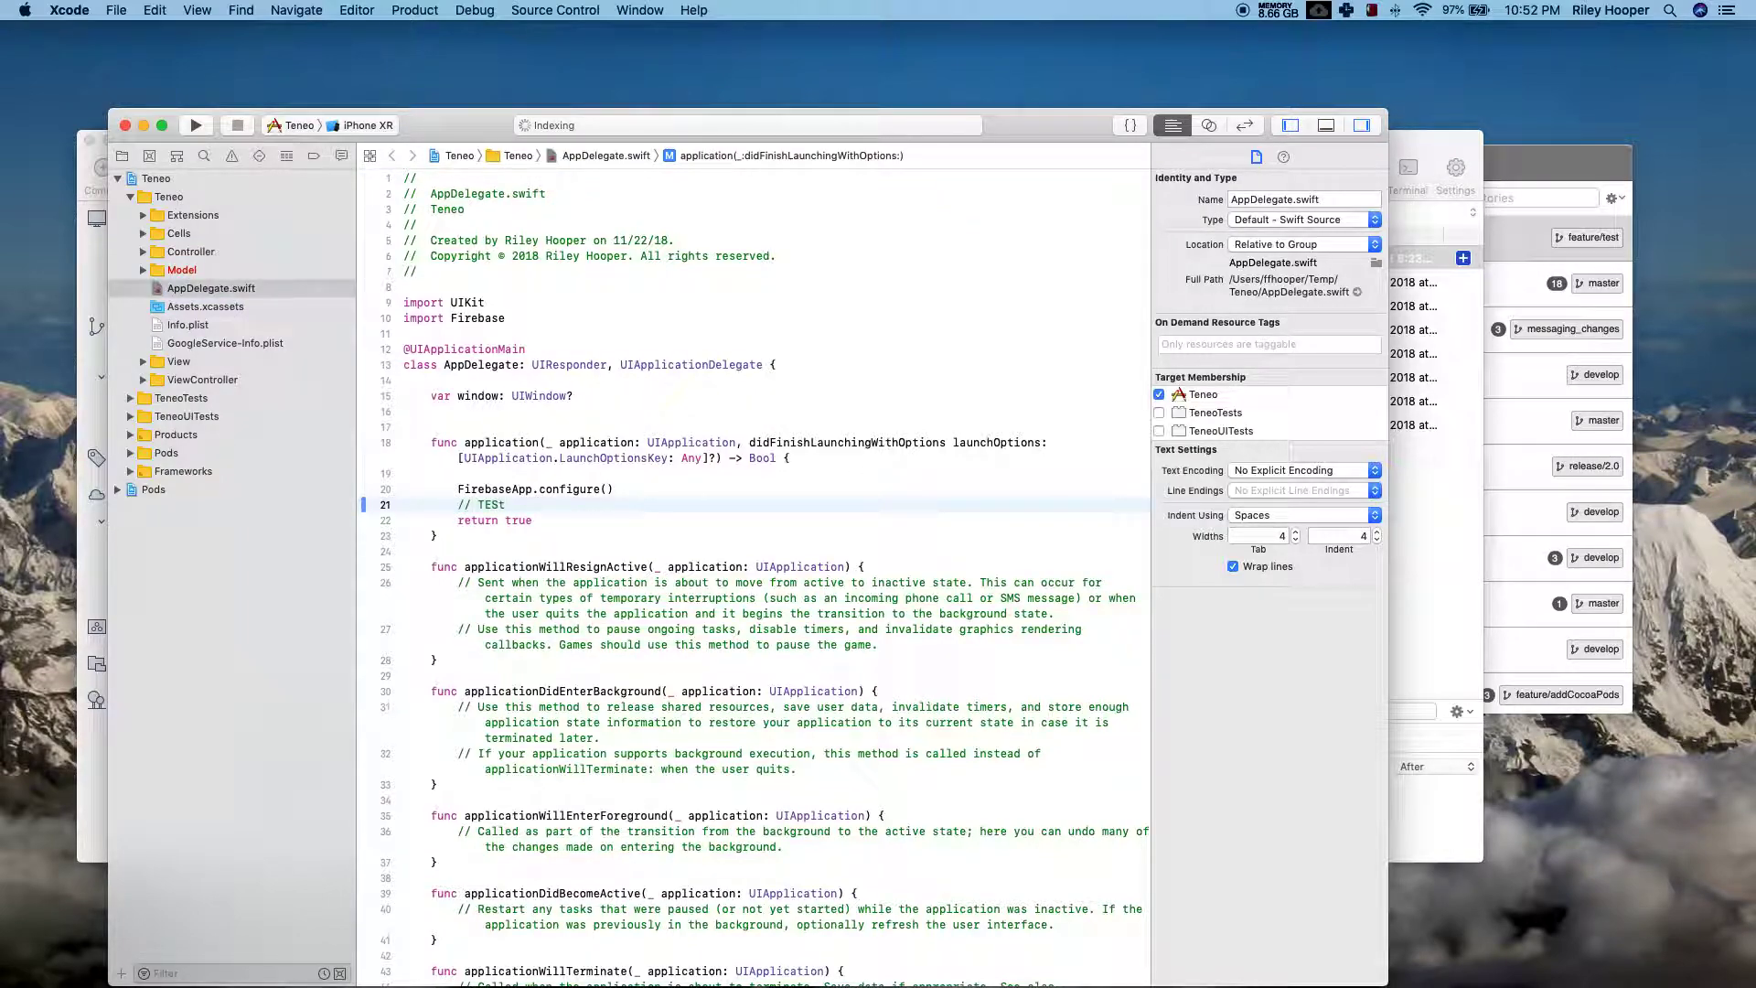
{"action": "scroll", "coordinate": [611, 425], "scroll_direction": "down", "scroll_amount": 2}
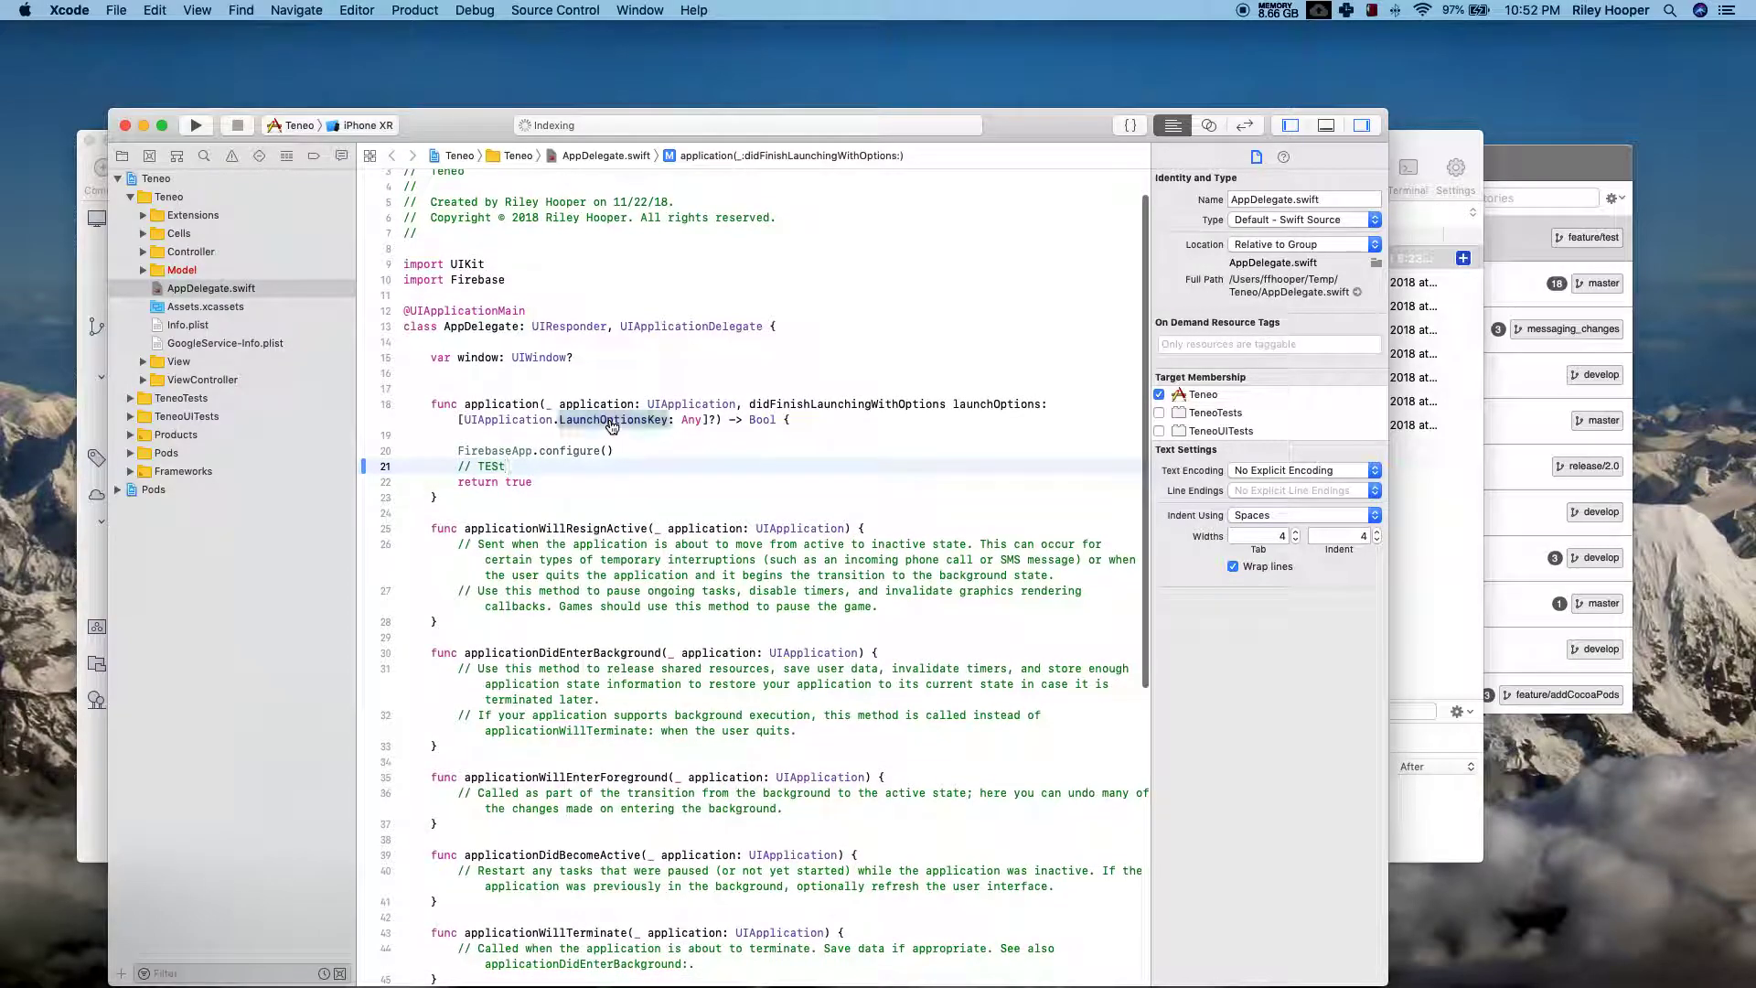
Step: Switch to Sourcetree, stage Teneo/AppDelegate.swift, and commit it with the message "This is a test.", pushing immediately to origin/feature/test
{"action": "left_click", "coordinate": [1439, 143]}
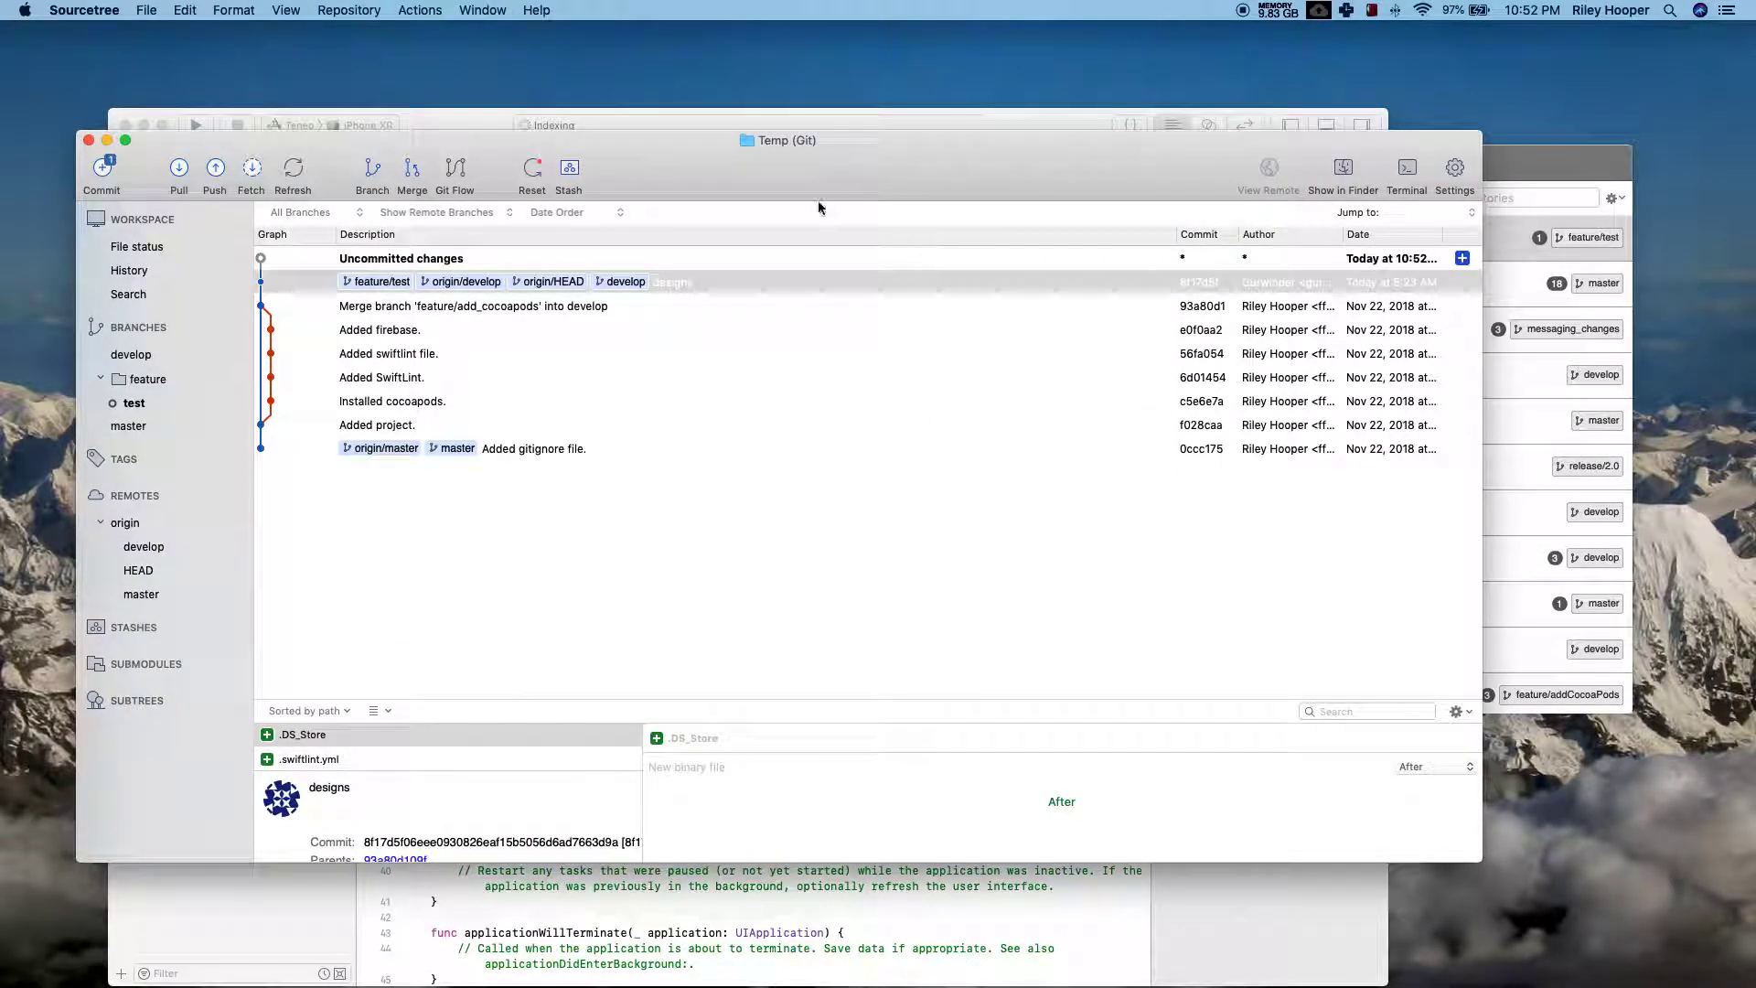
{"action": "left_click", "coordinate": [453, 259]}
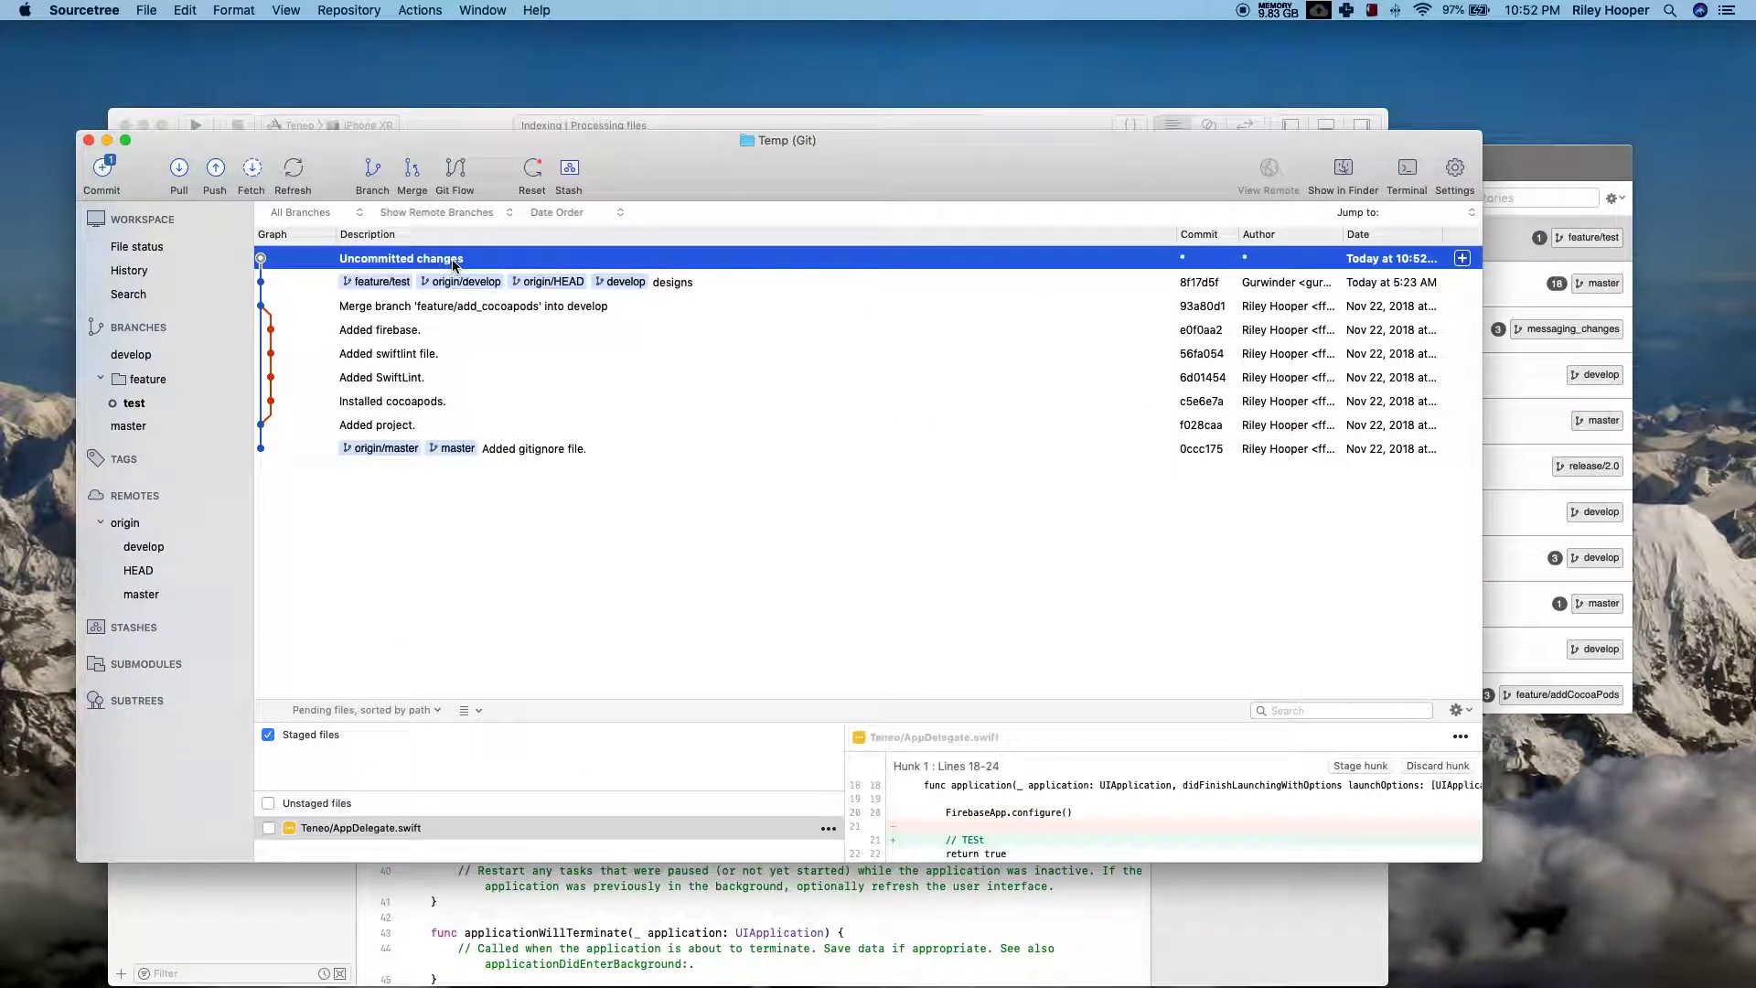
{"action": "scroll", "coordinate": [1086, 816], "scroll_direction": "down", "scroll_amount": 1}
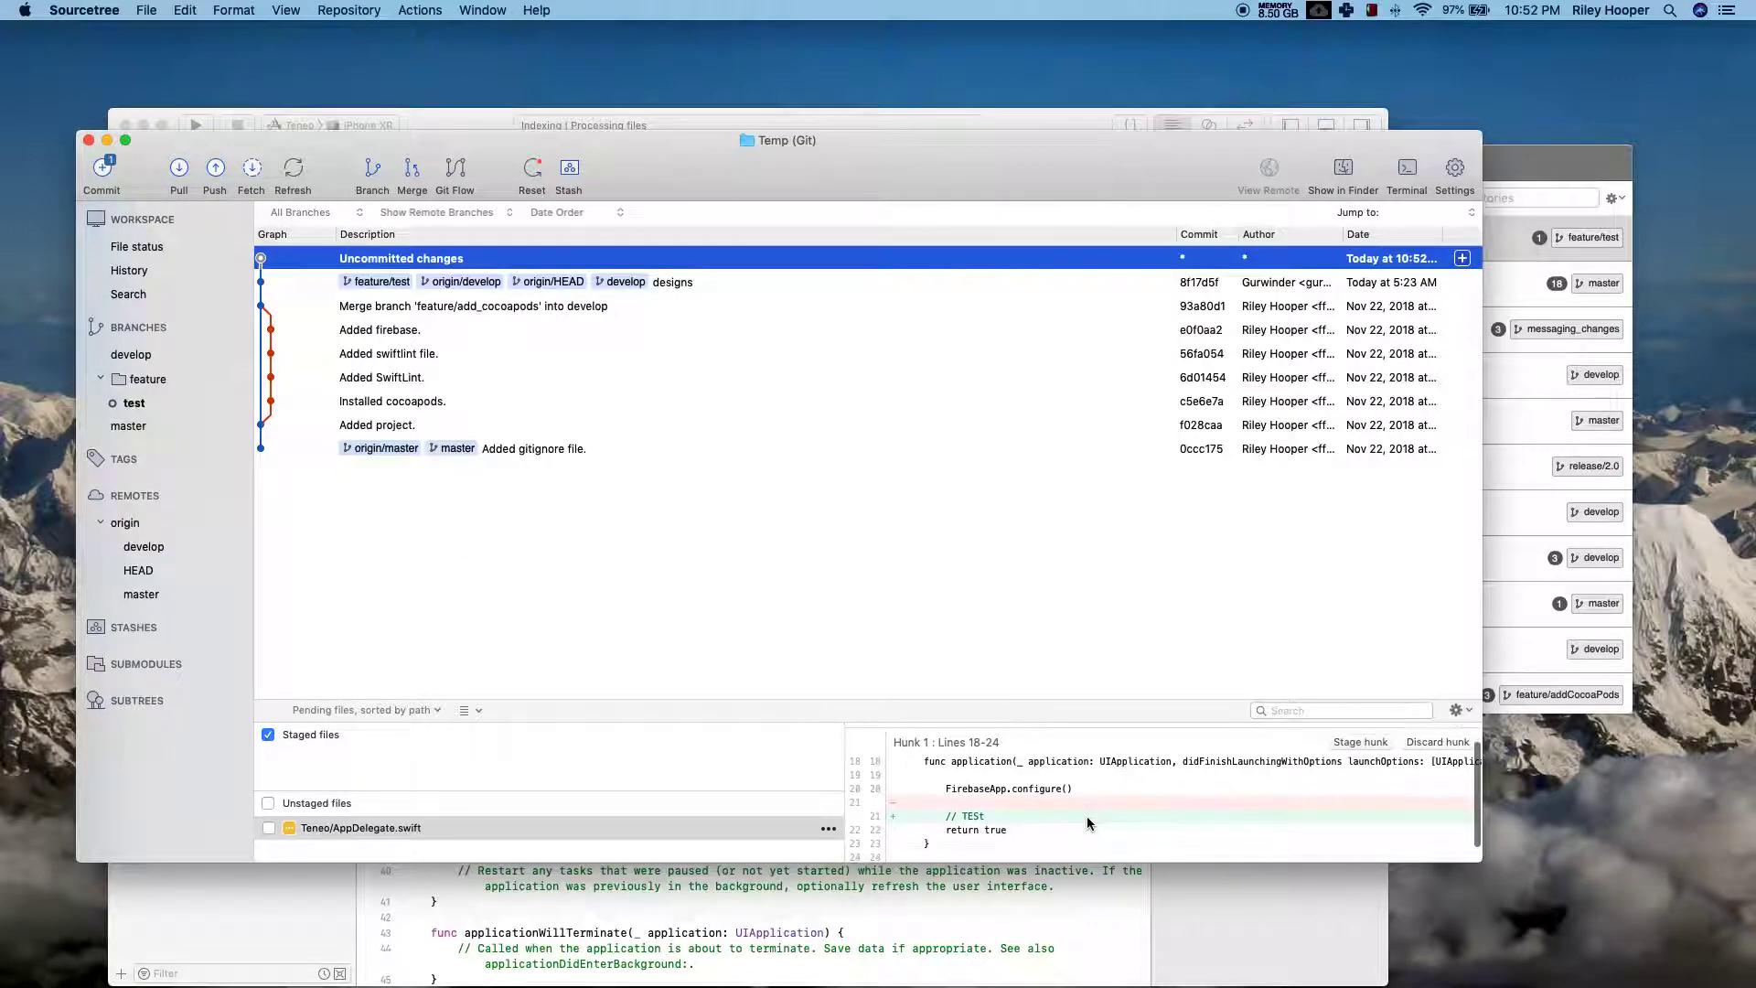
{"action": "left_click", "coordinate": [101, 170]}
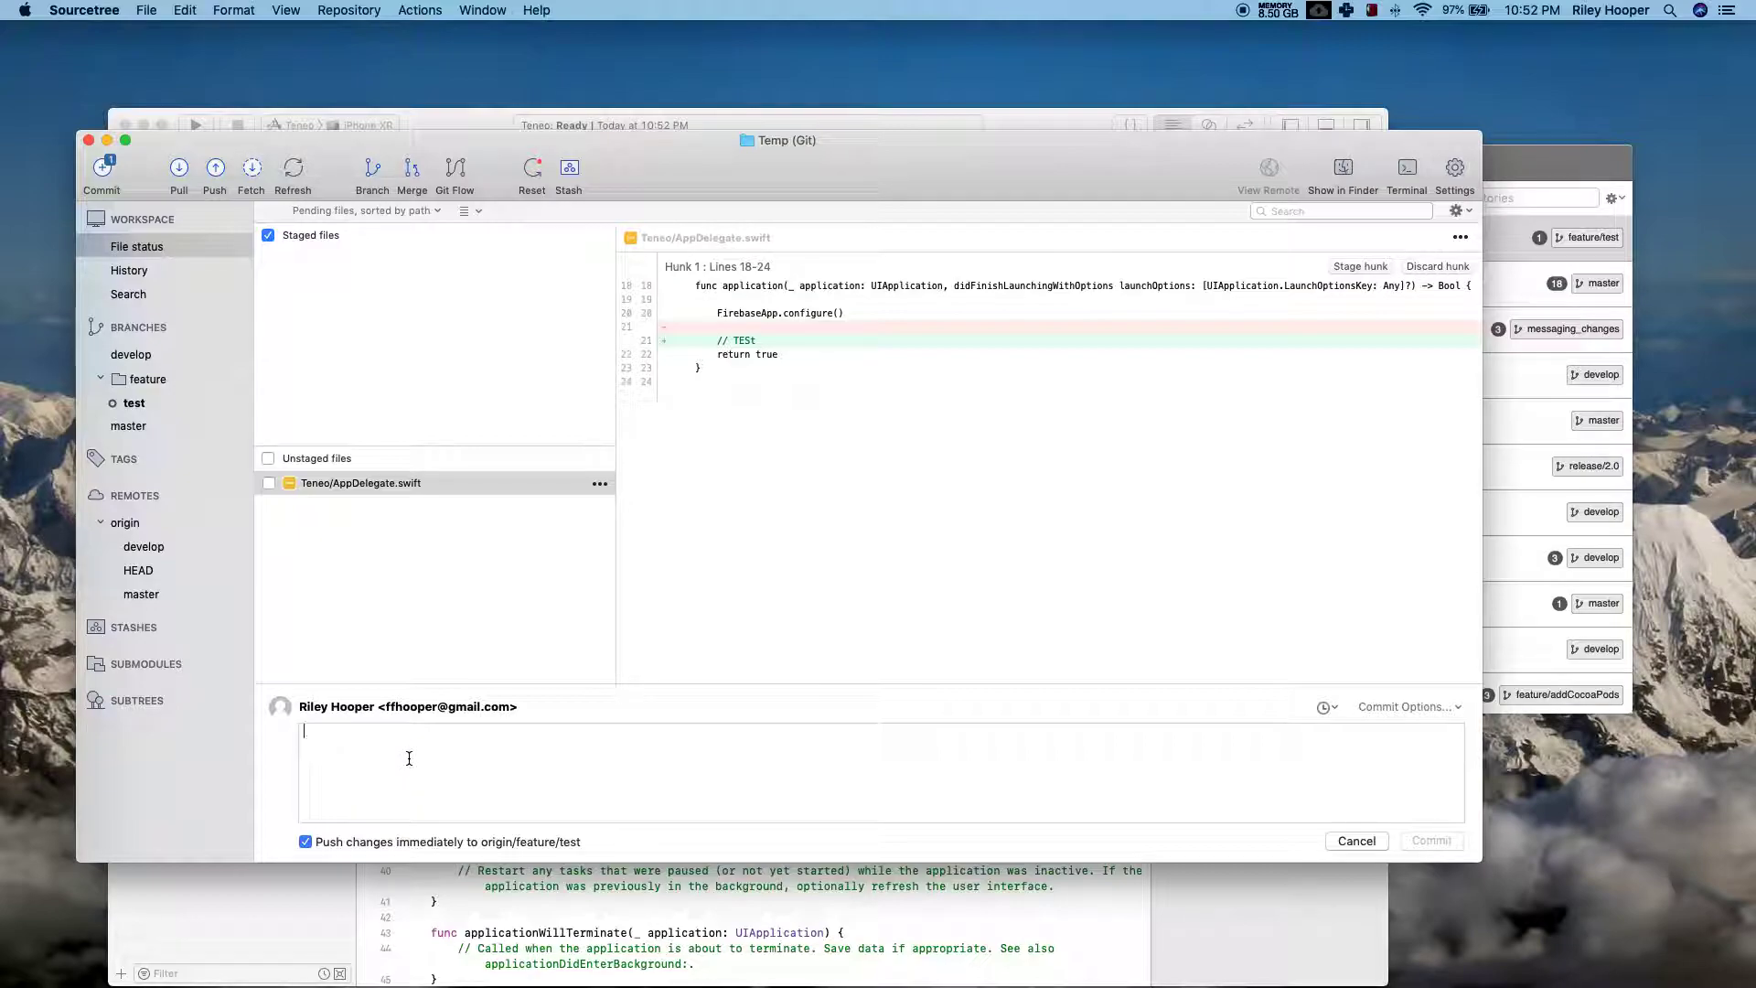
{"action": "type", "text": "This is a test."}
{"action": "left_click", "coordinate": [268, 483]}
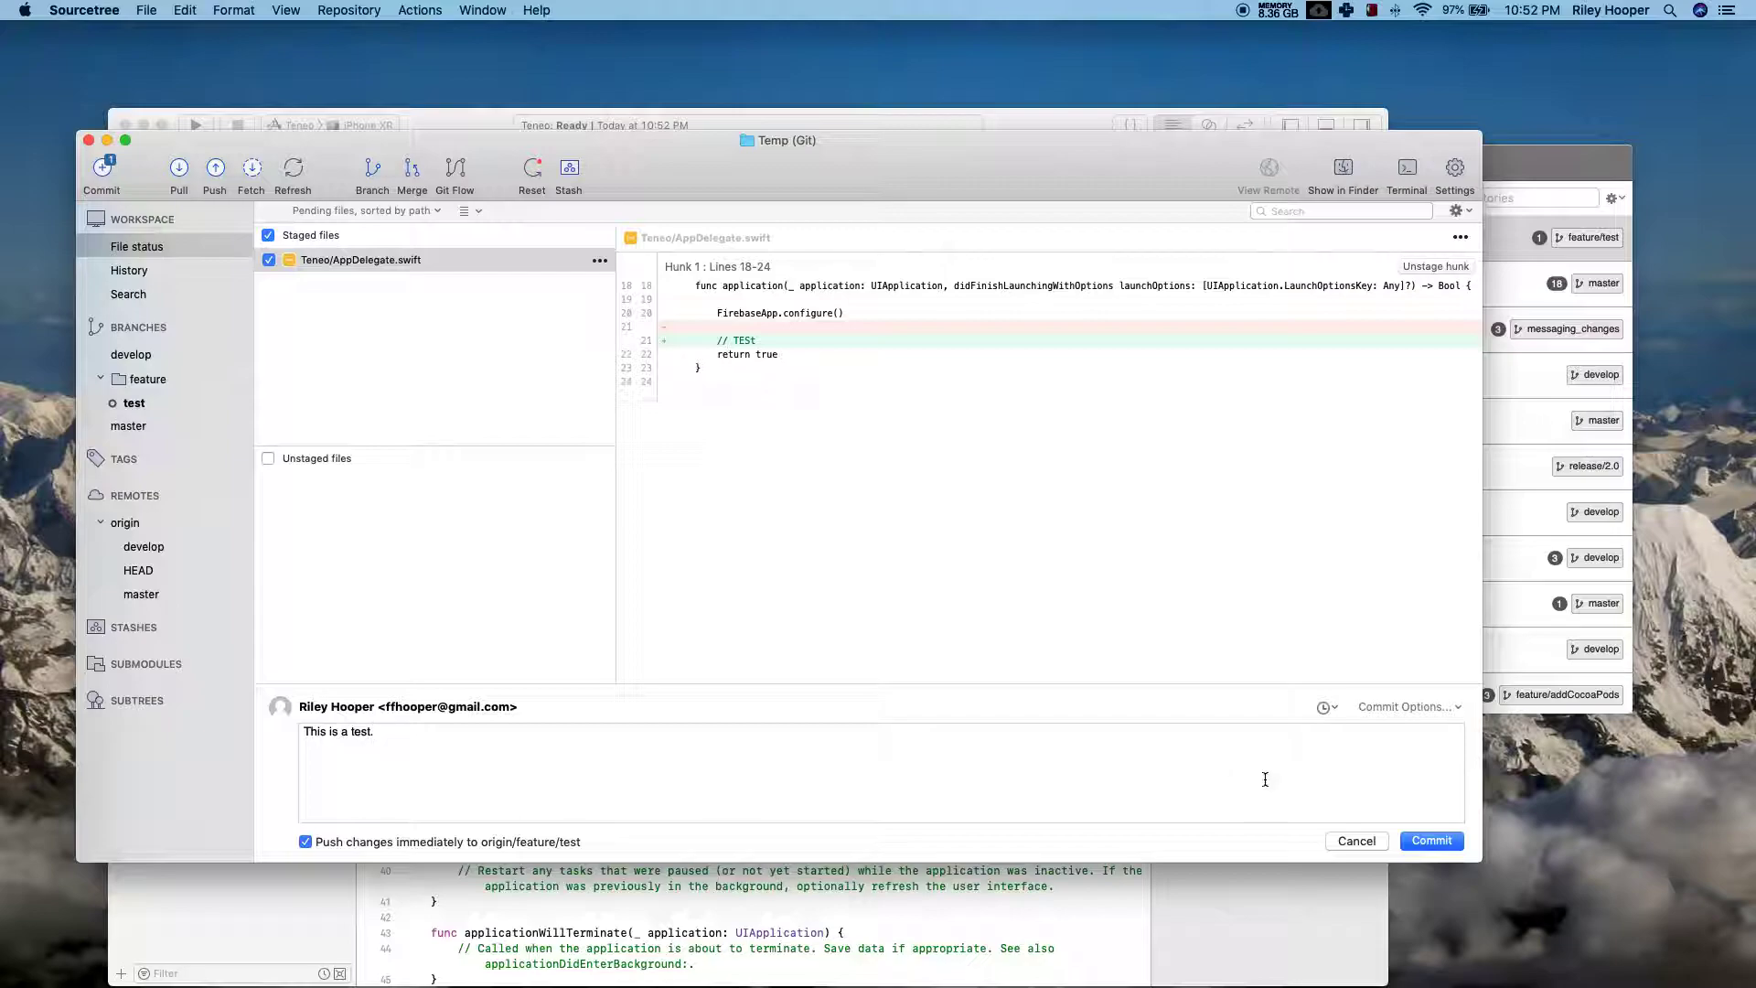
{"action": "left_click", "coordinate": [1432, 842]}
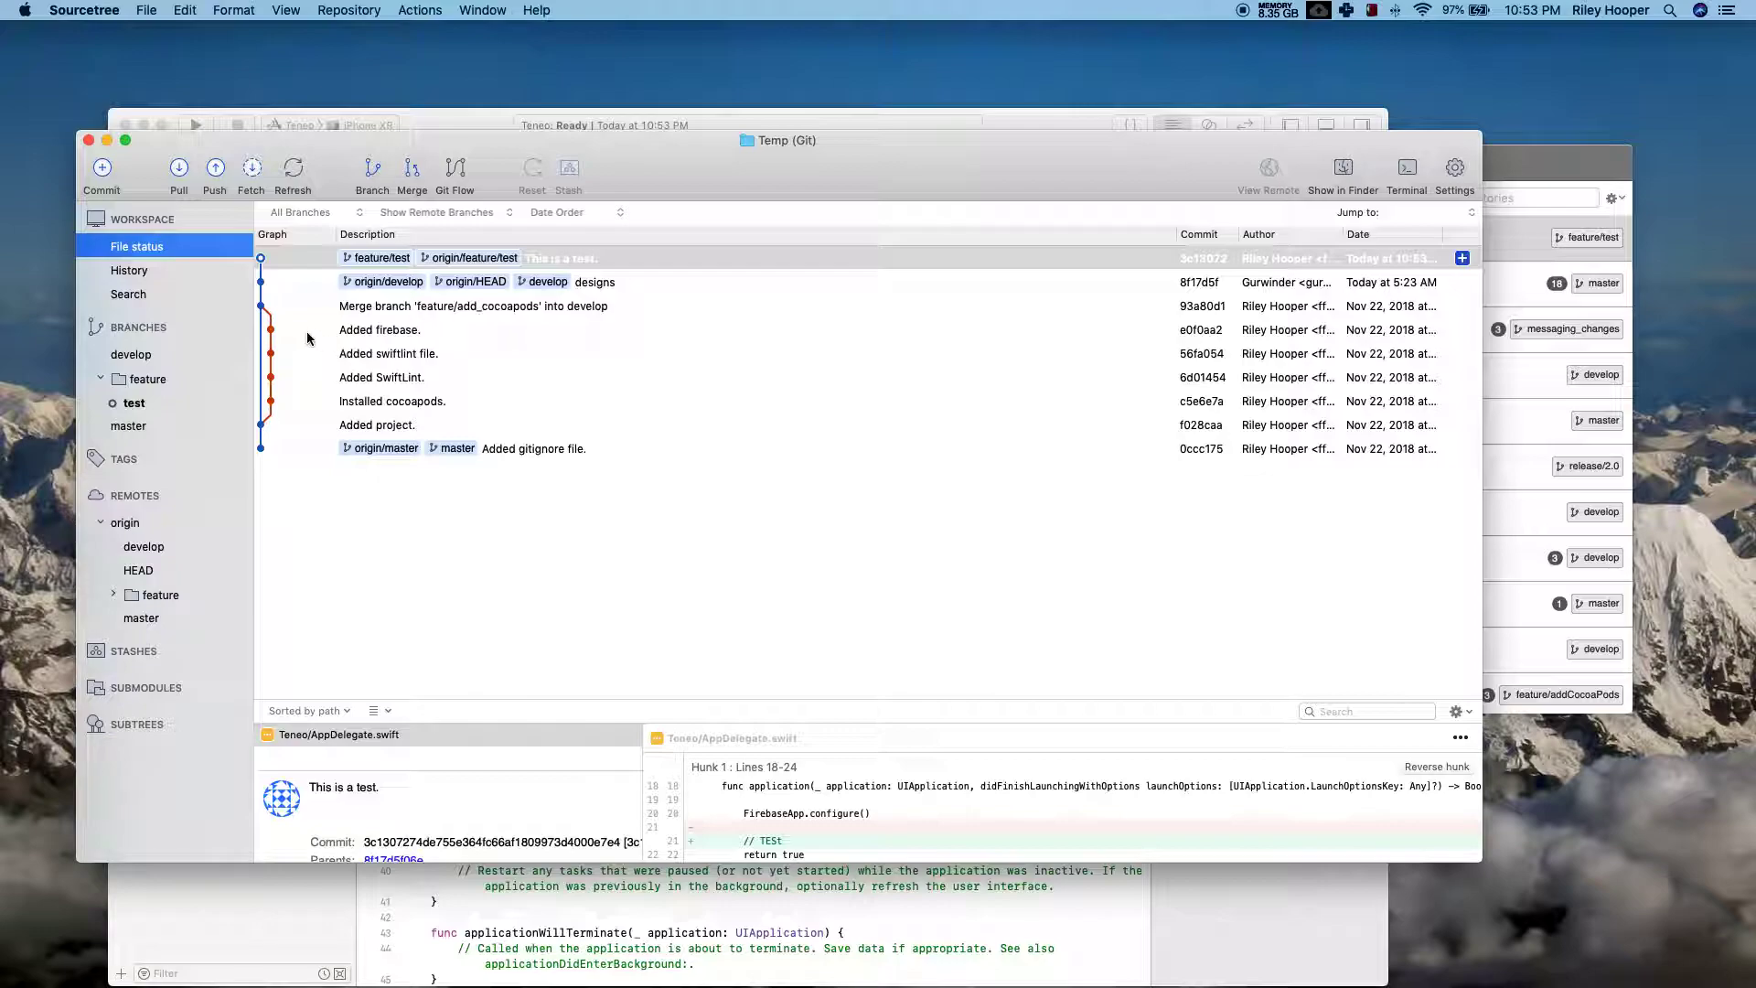
Step: Compare the latest commits of develop and feature/test, and view the git-flow actions for the feature without finishing it
{"action": "left_click", "coordinate": [148, 355]}
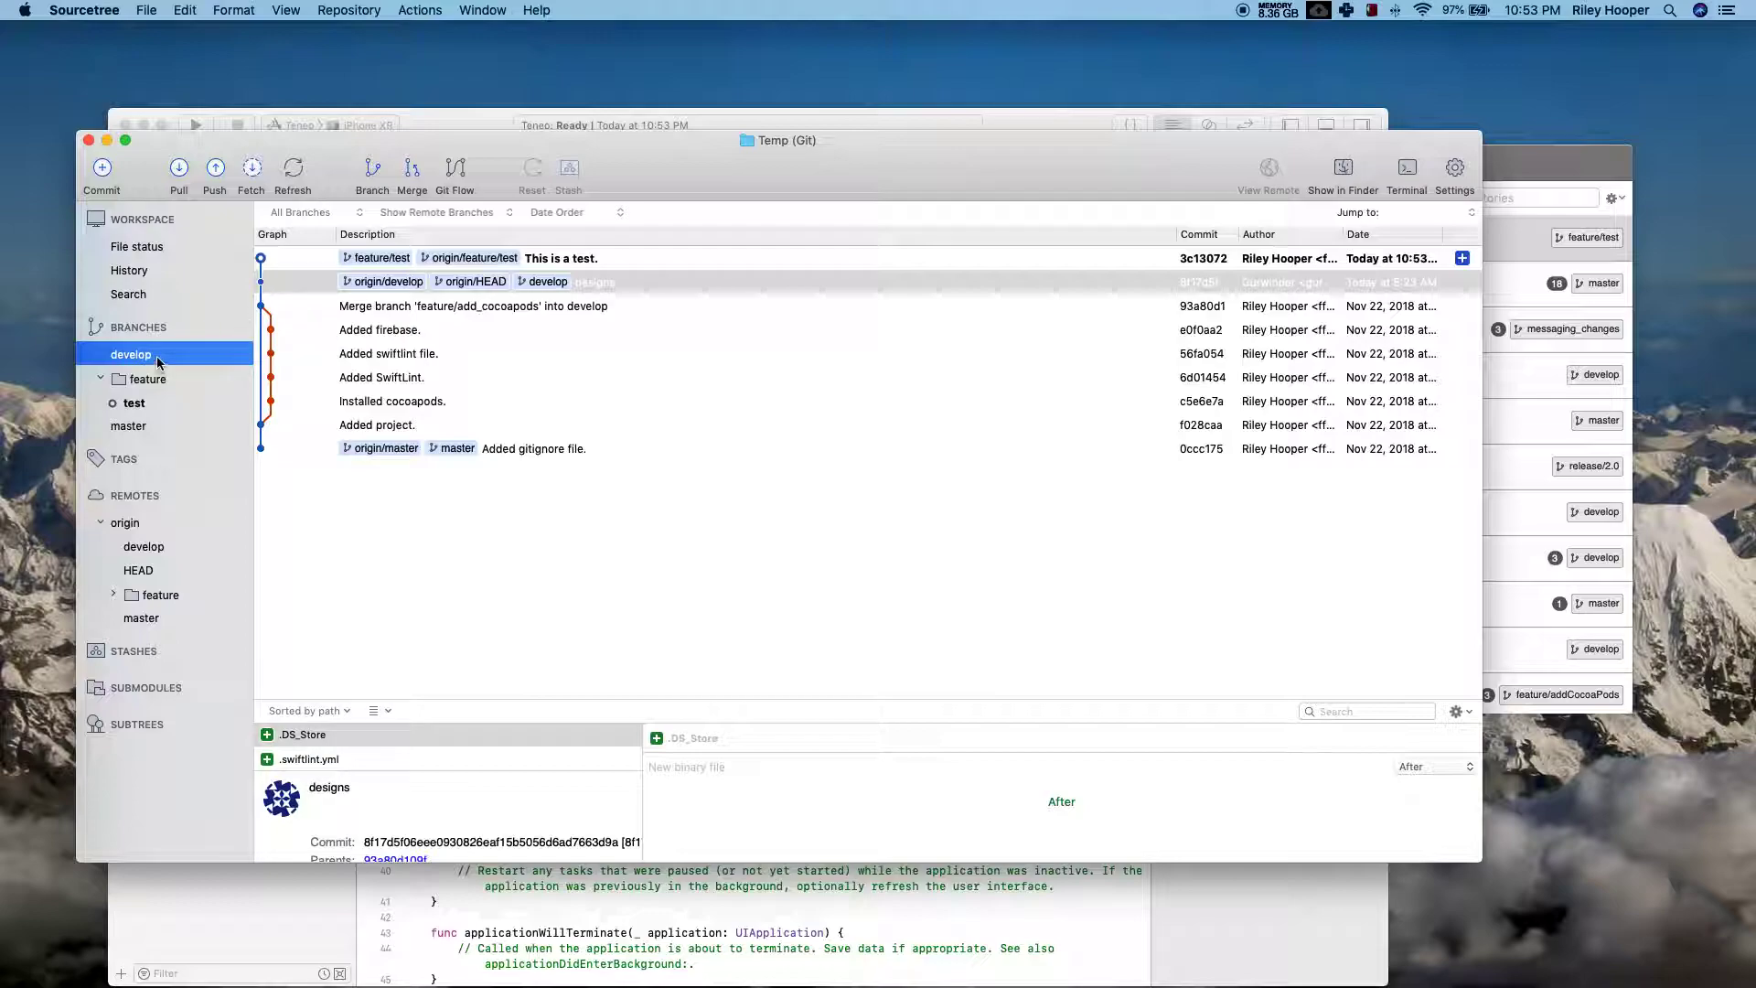
{"action": "left_click", "coordinate": [137, 408]}
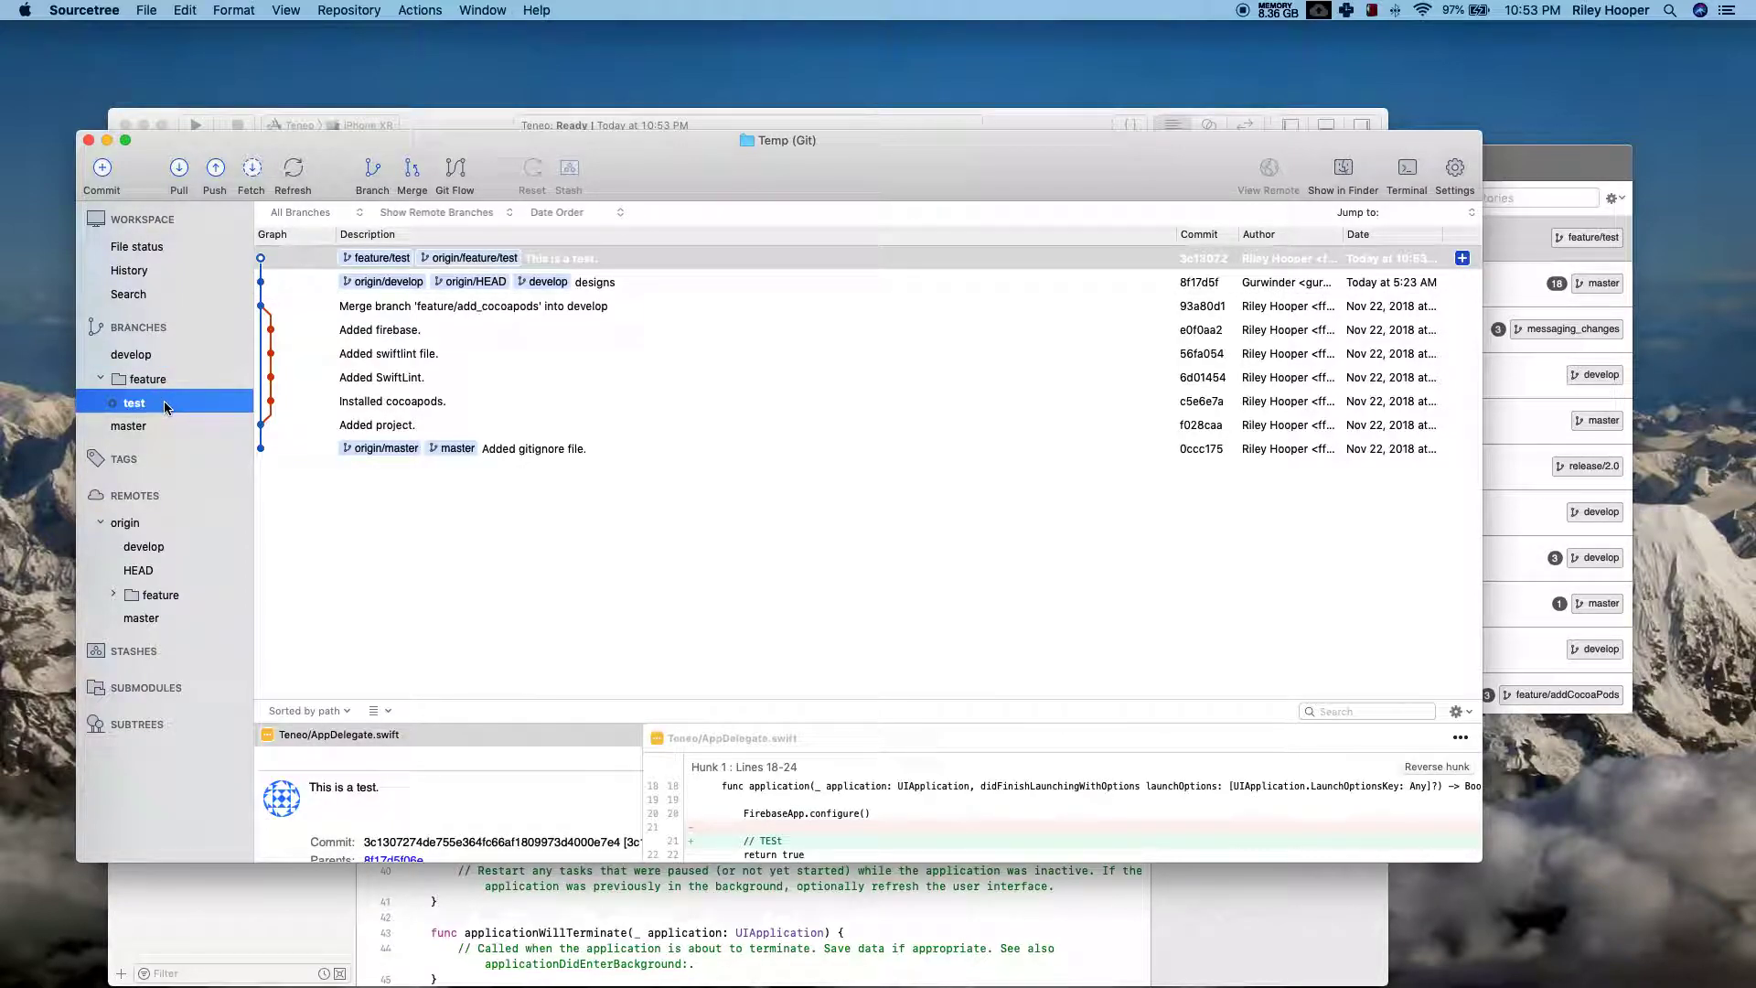
{"action": "left_click", "coordinate": [144, 355]}
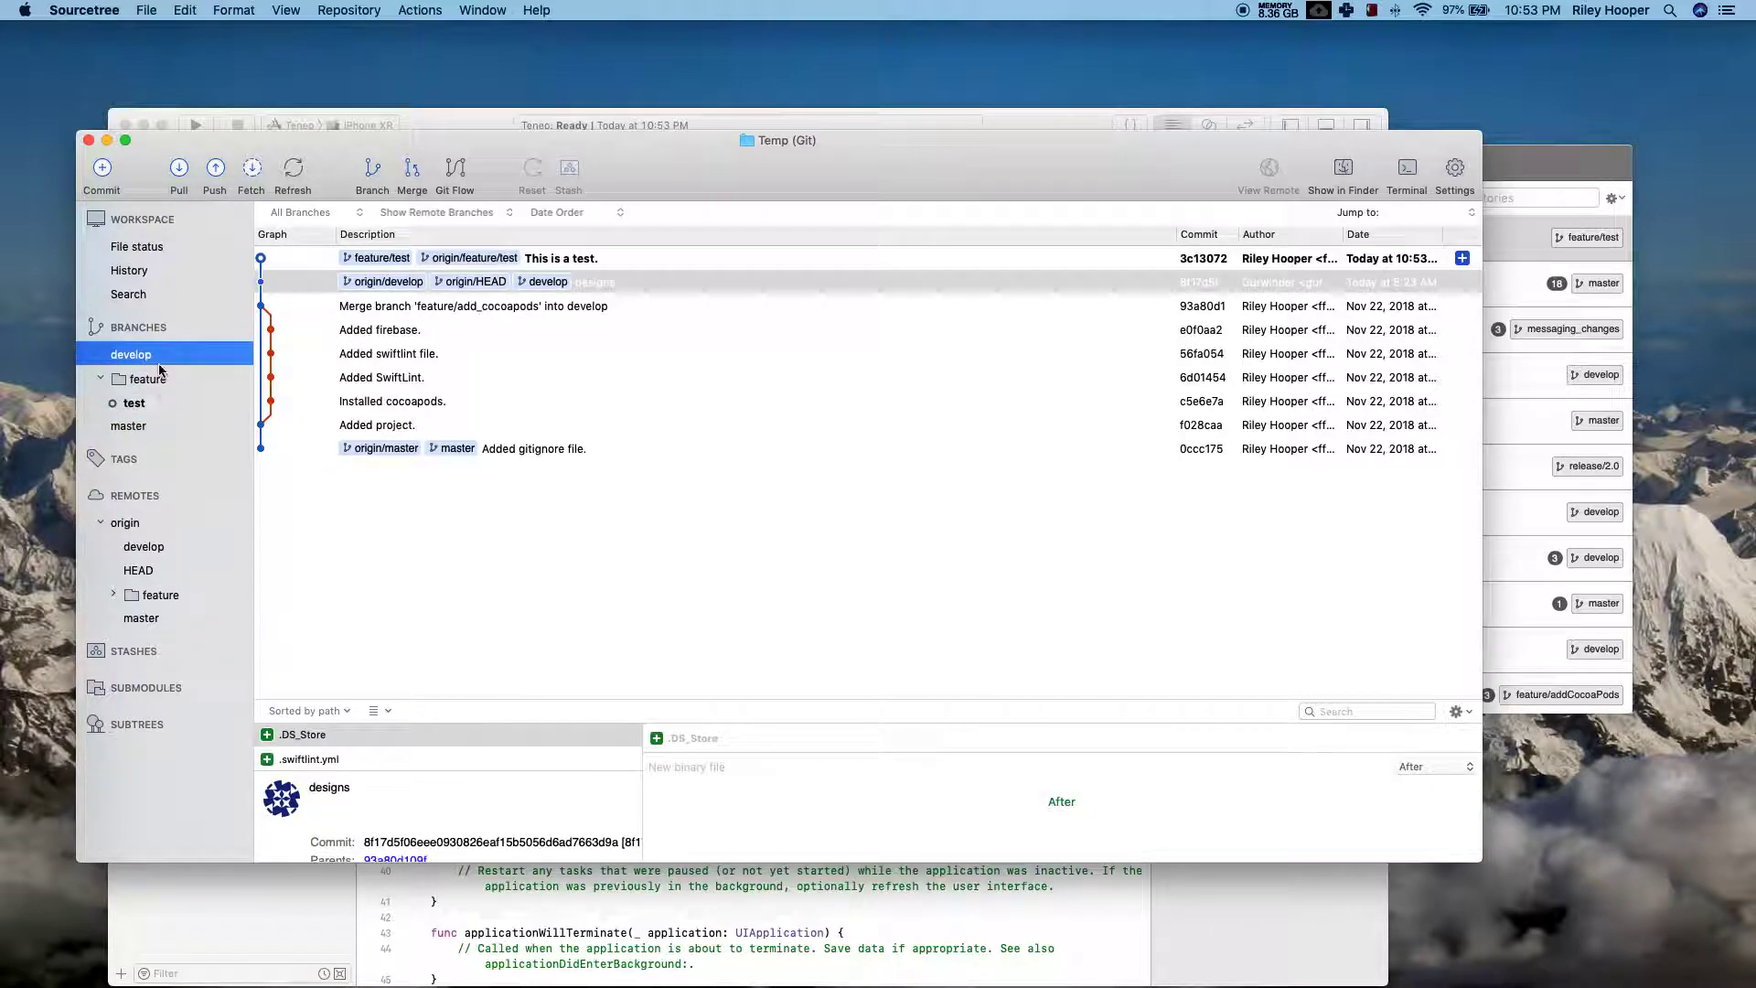
{"action": "left_click", "coordinate": [163, 406]}
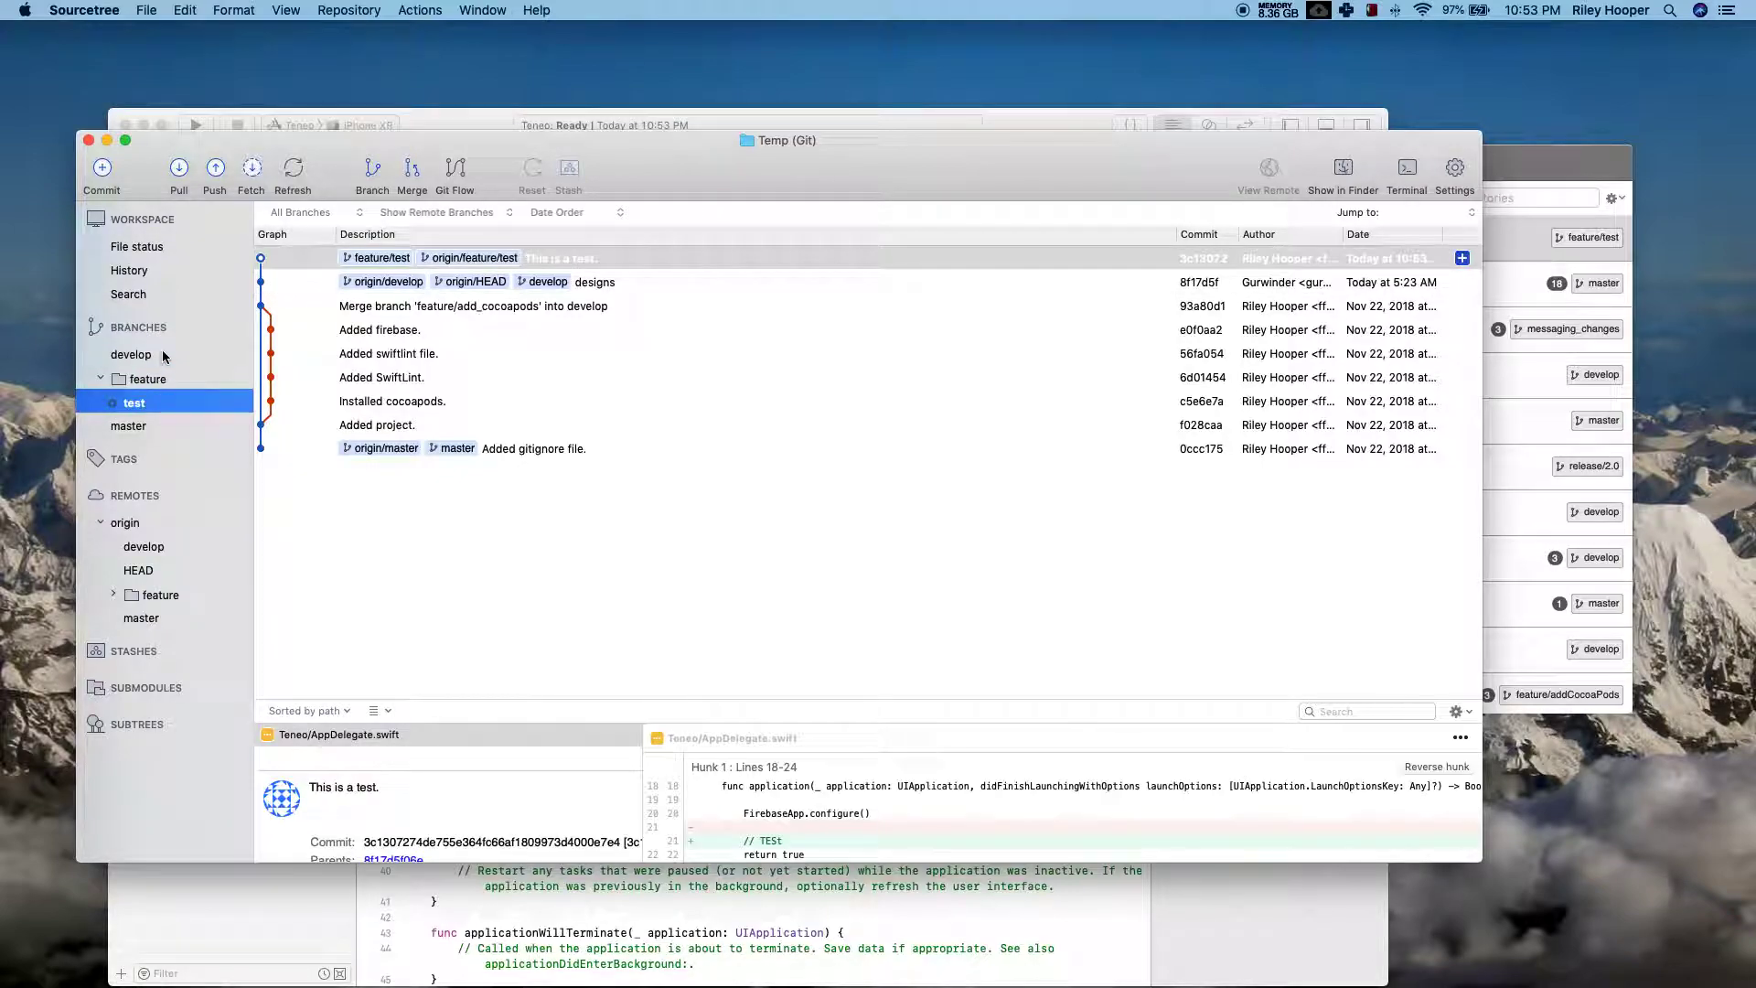
{"action": "left_click", "coordinate": [186, 361]}
{"action": "left_click", "coordinate": [156, 405]}
{"action": "left_click", "coordinate": [454, 169]}
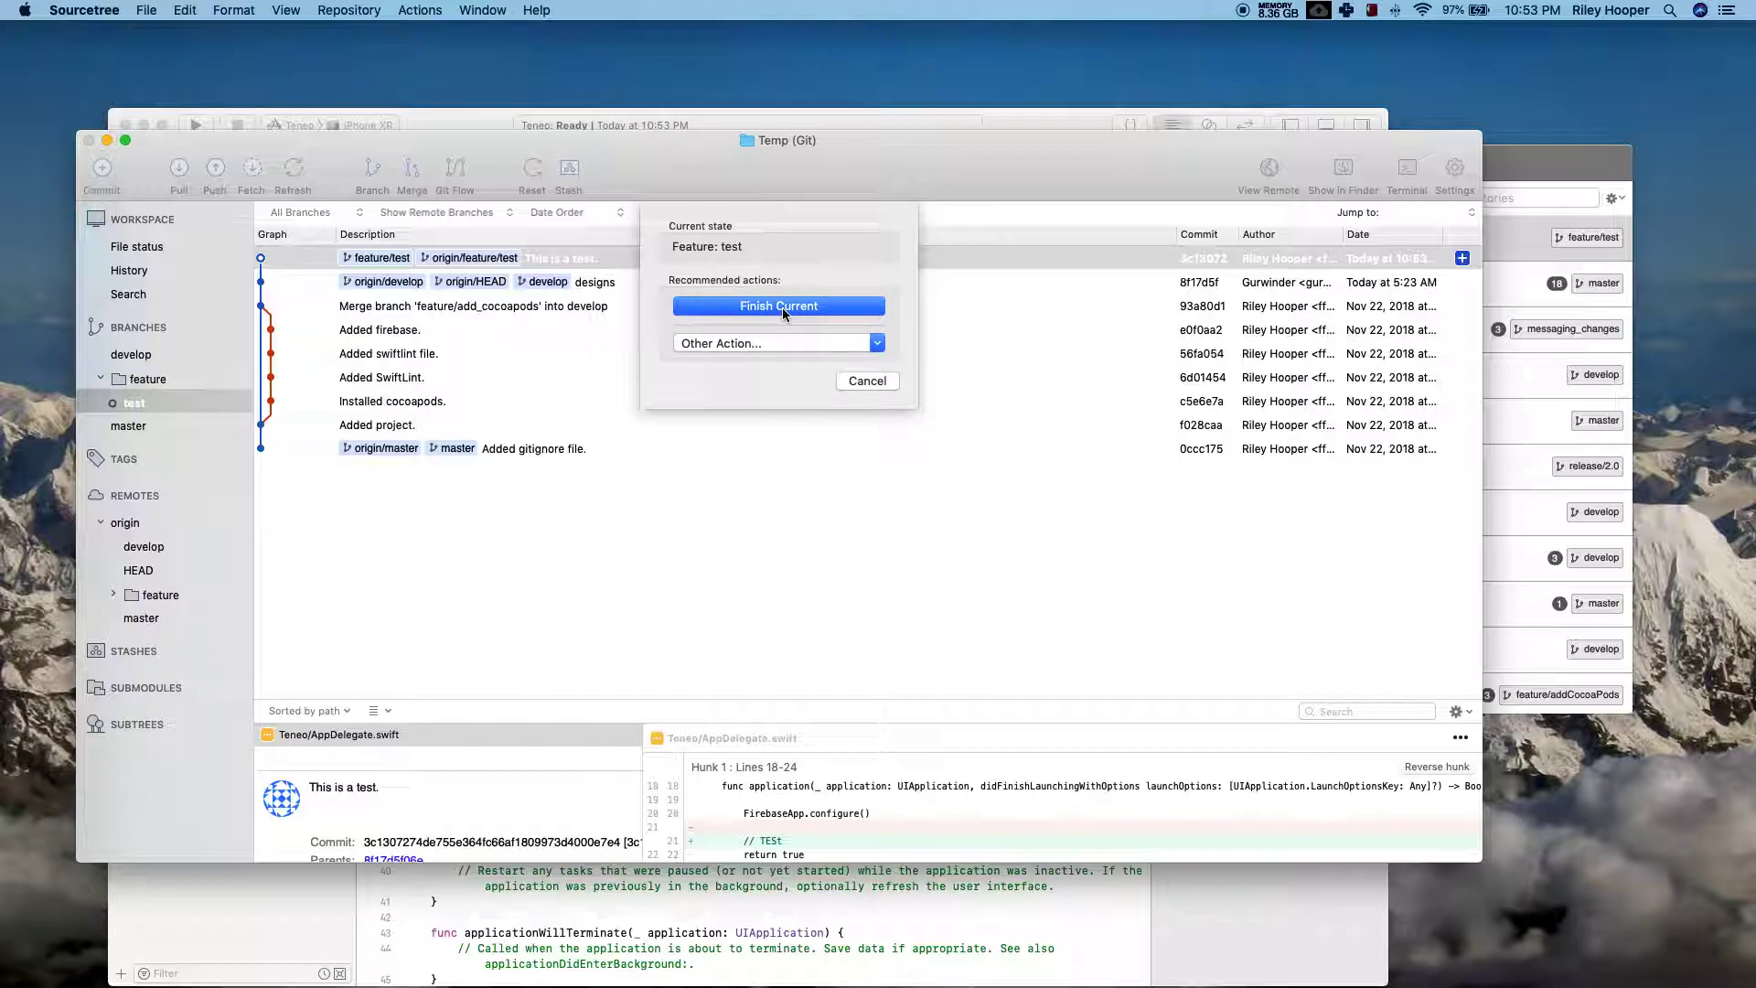
{"action": "left_click", "coordinate": [865, 382]}
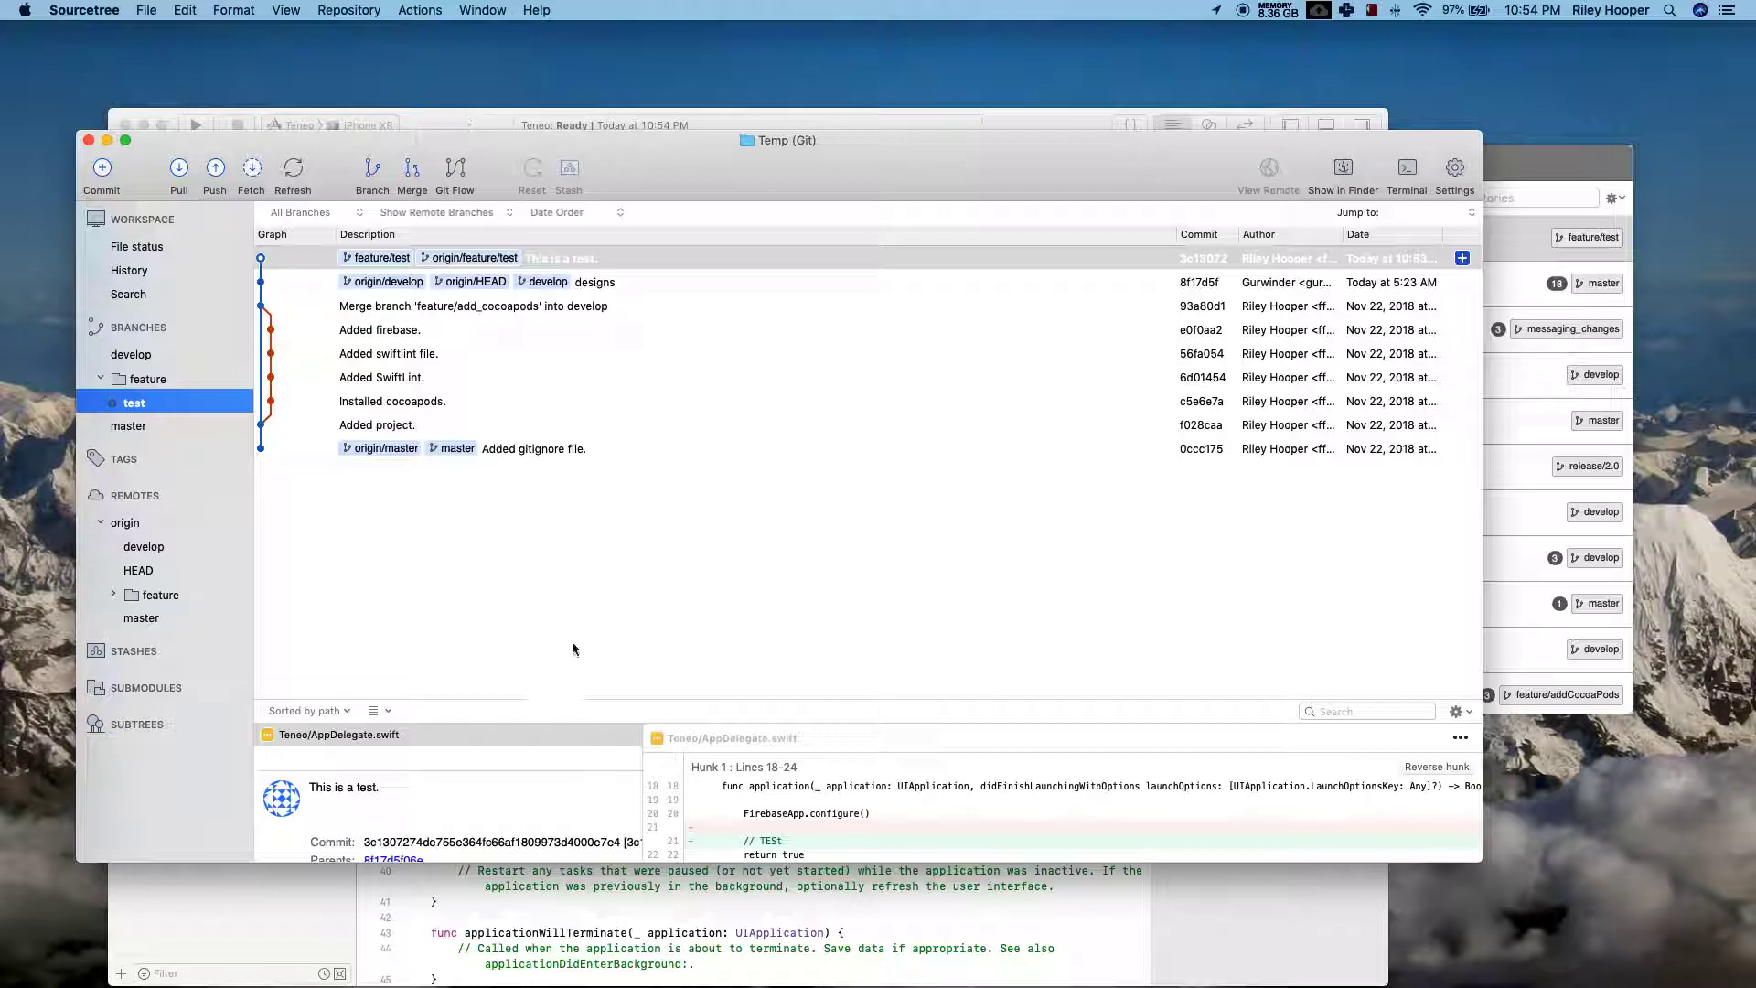
Step: Switch to Safari and open the Merge Requests page of the Teneo project on GitLab
{"action": "mouse_move", "coordinate": [1020, 974]}
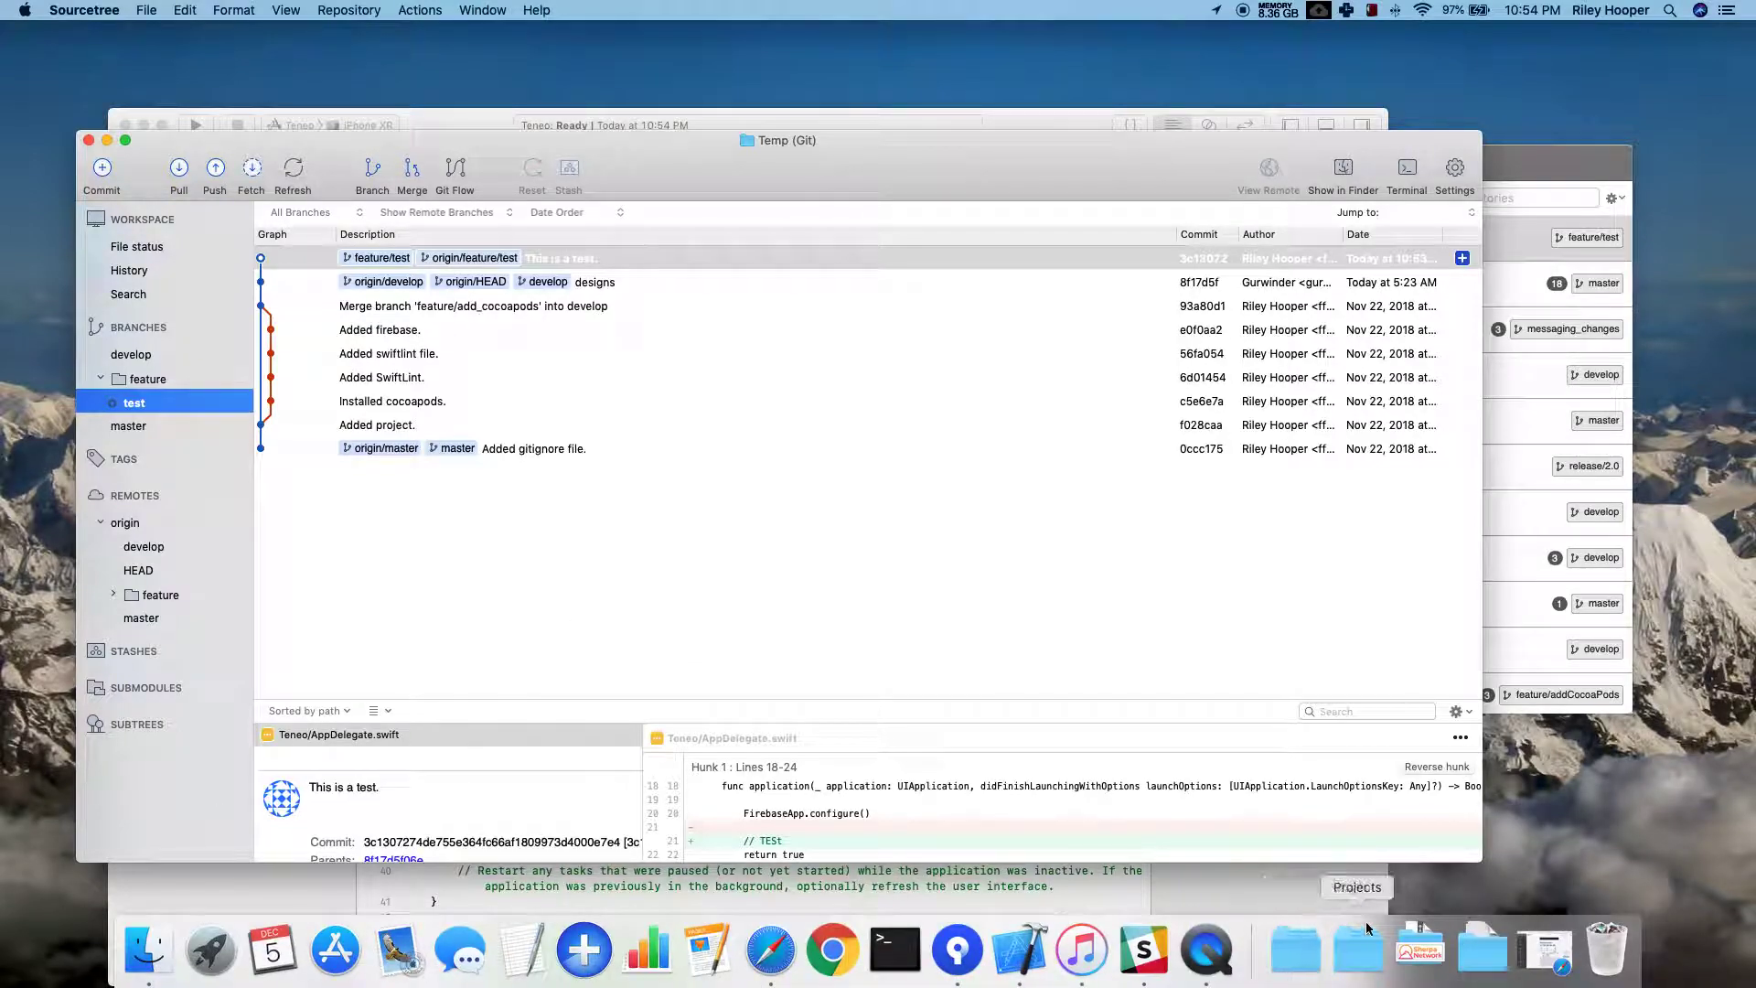
{"action": "left_click", "coordinate": [1561, 944]}
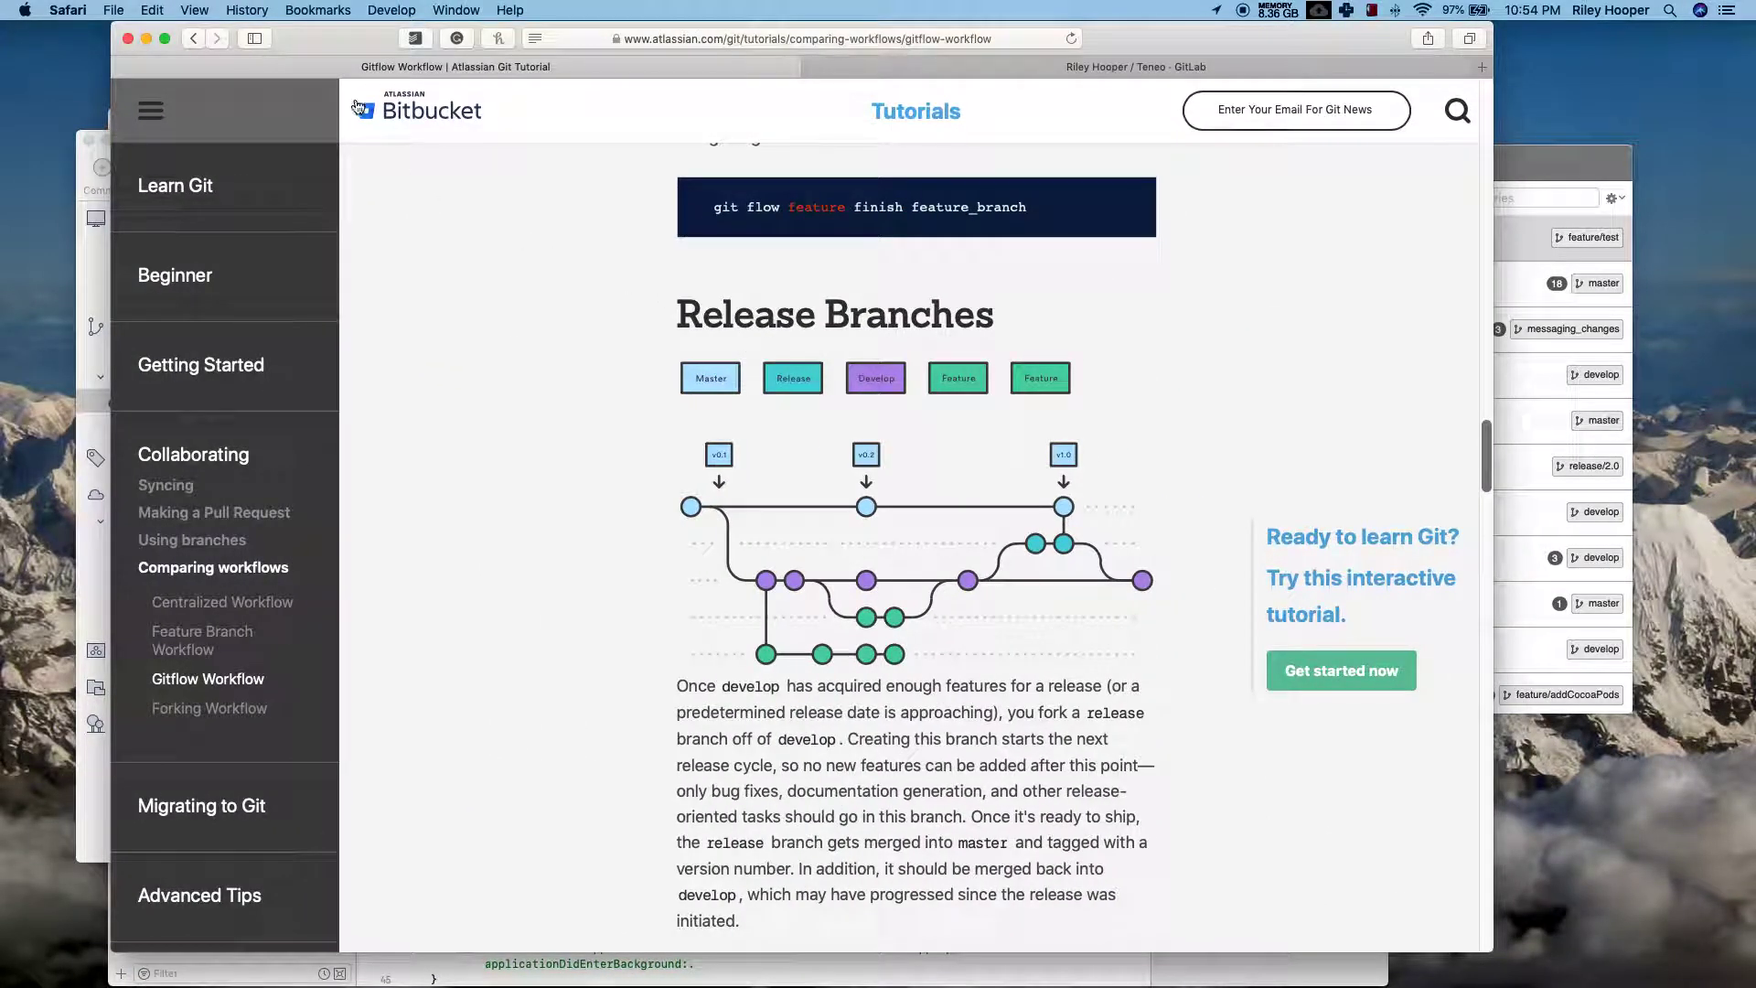
{"action": "left_click", "coordinate": [920, 69]}
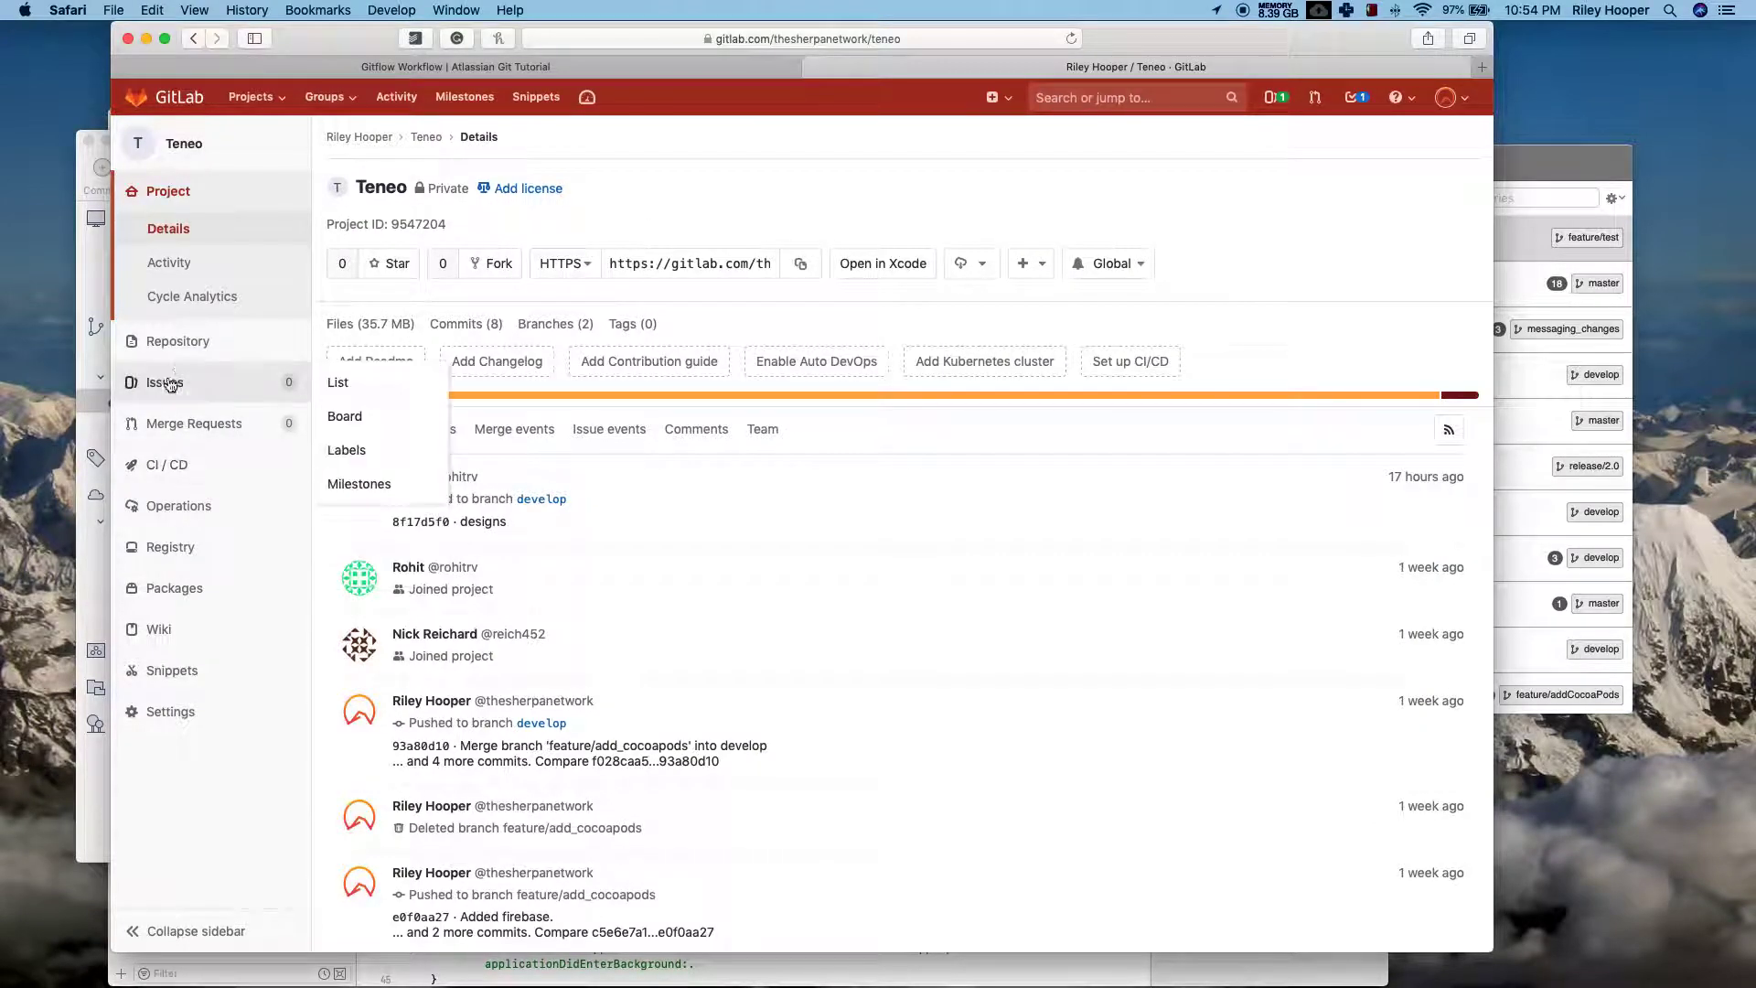
{"action": "mouse_move", "coordinate": [201, 467]}
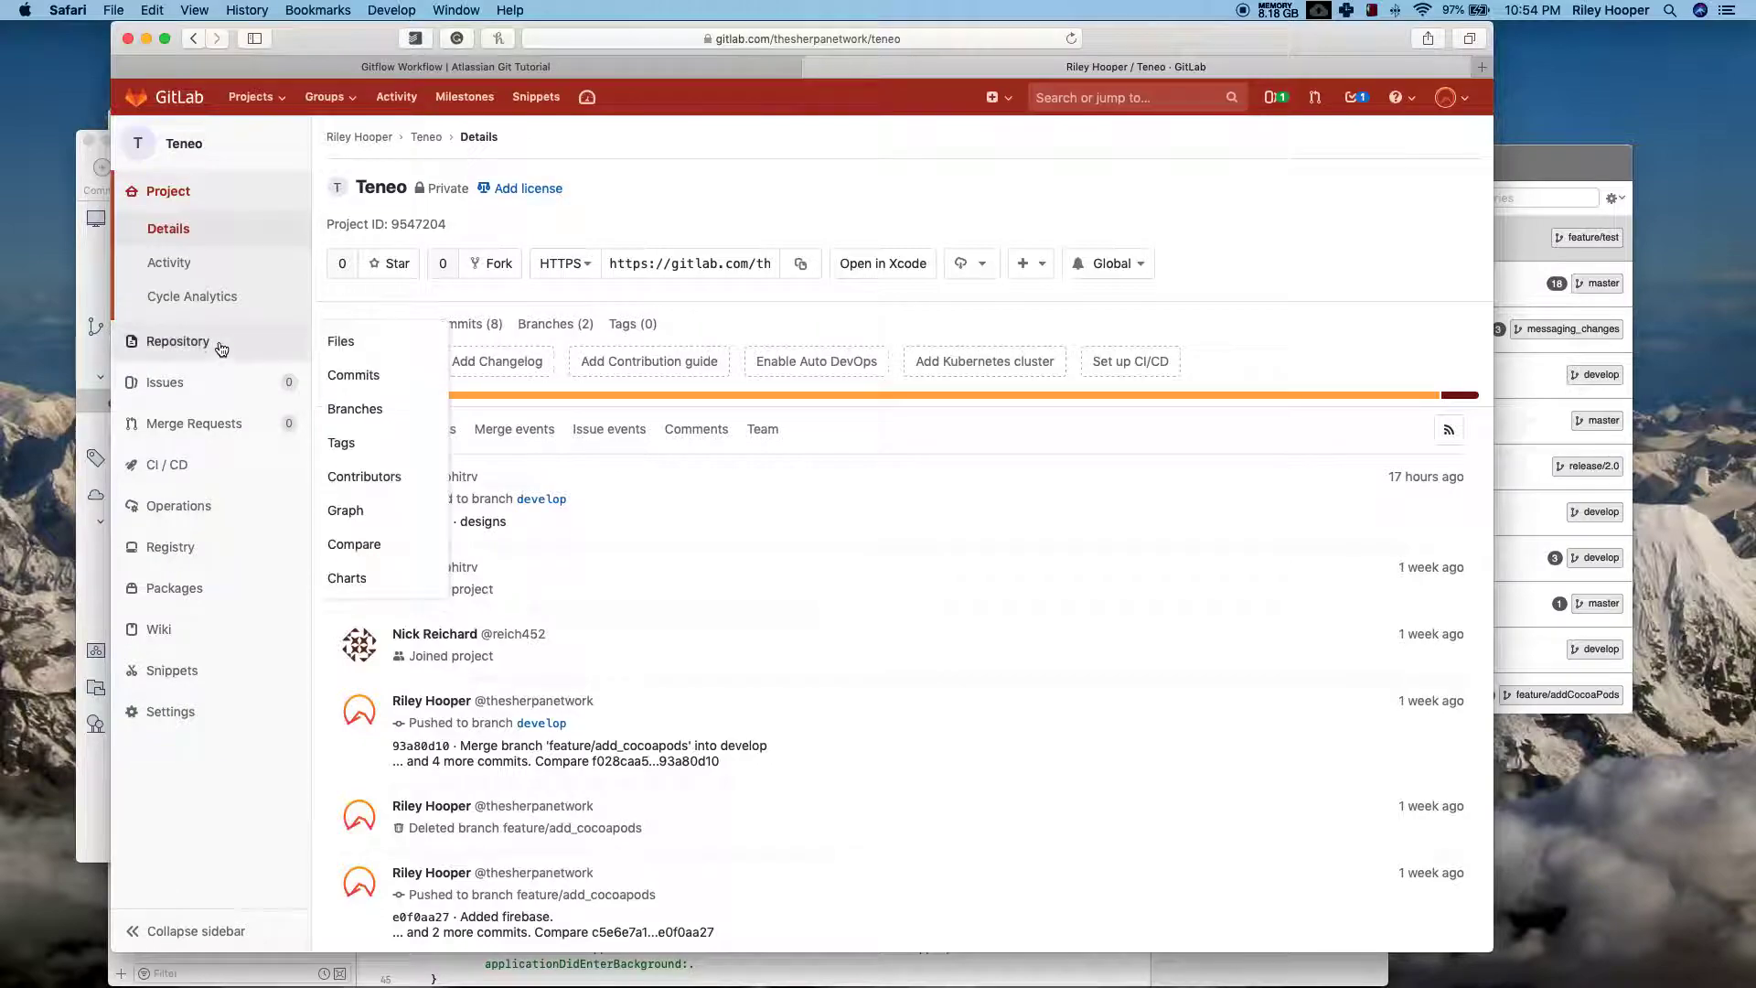
{"action": "mouse_move", "coordinate": [227, 353]}
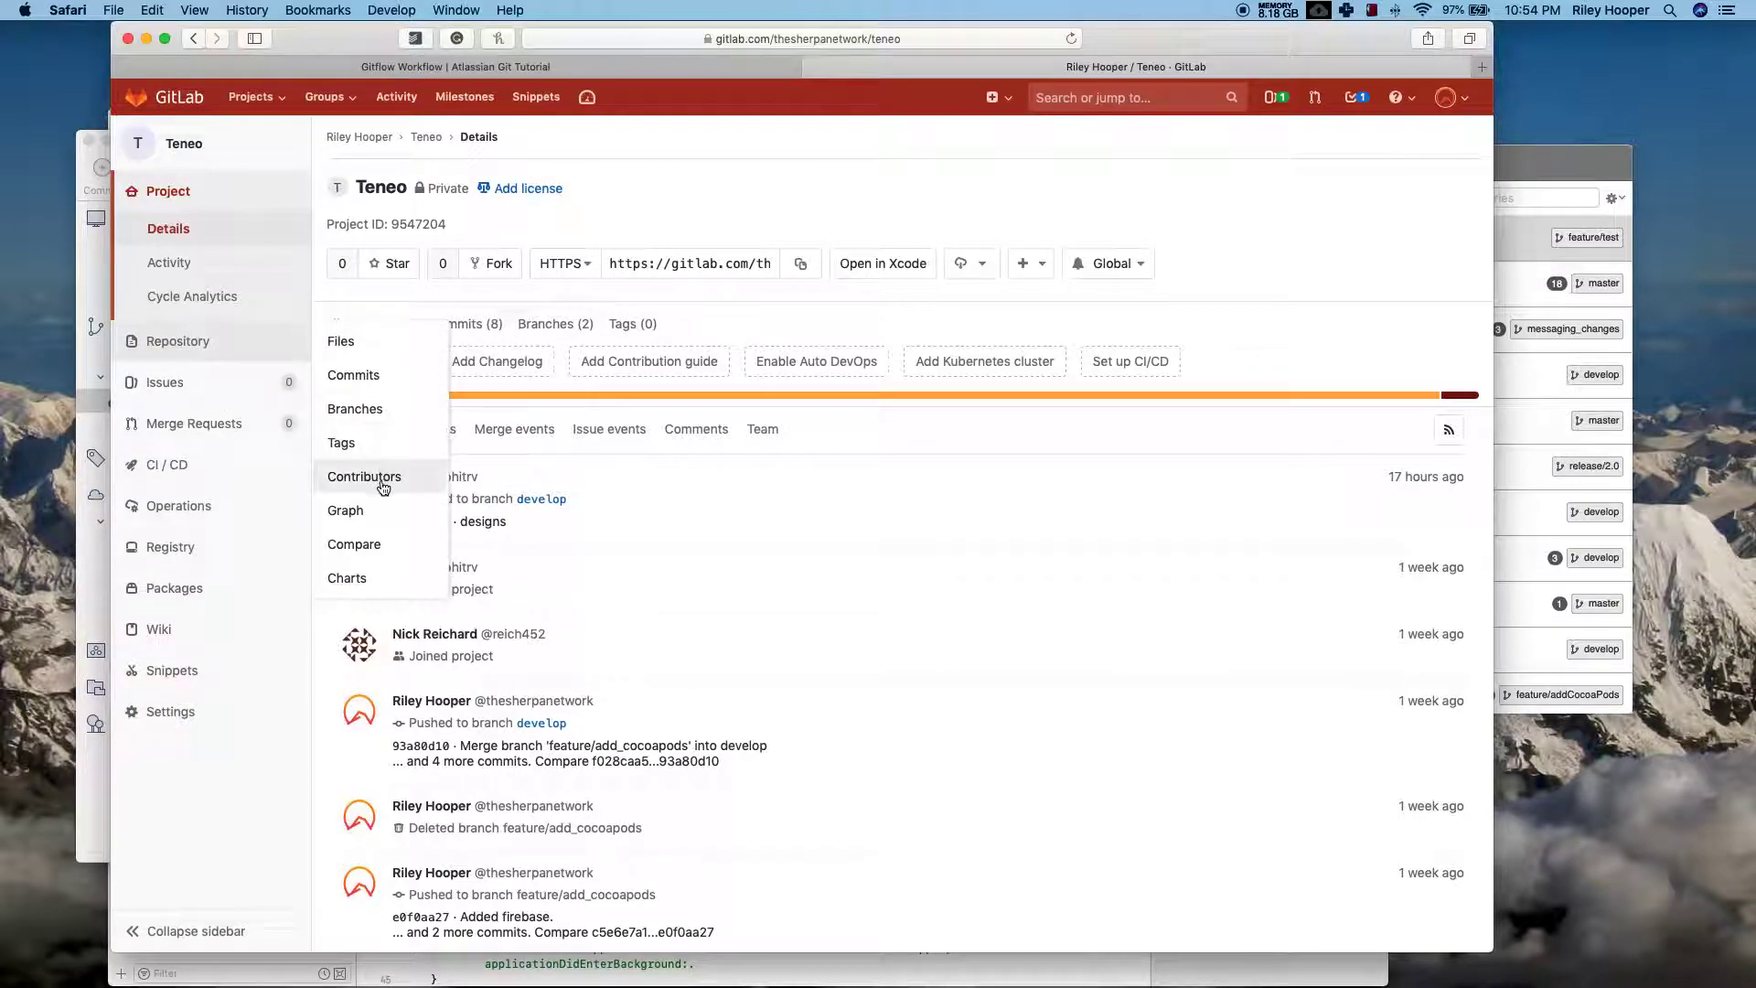
{"action": "mouse_move", "coordinate": [187, 400]}
{"action": "left_click", "coordinate": [194, 431]}
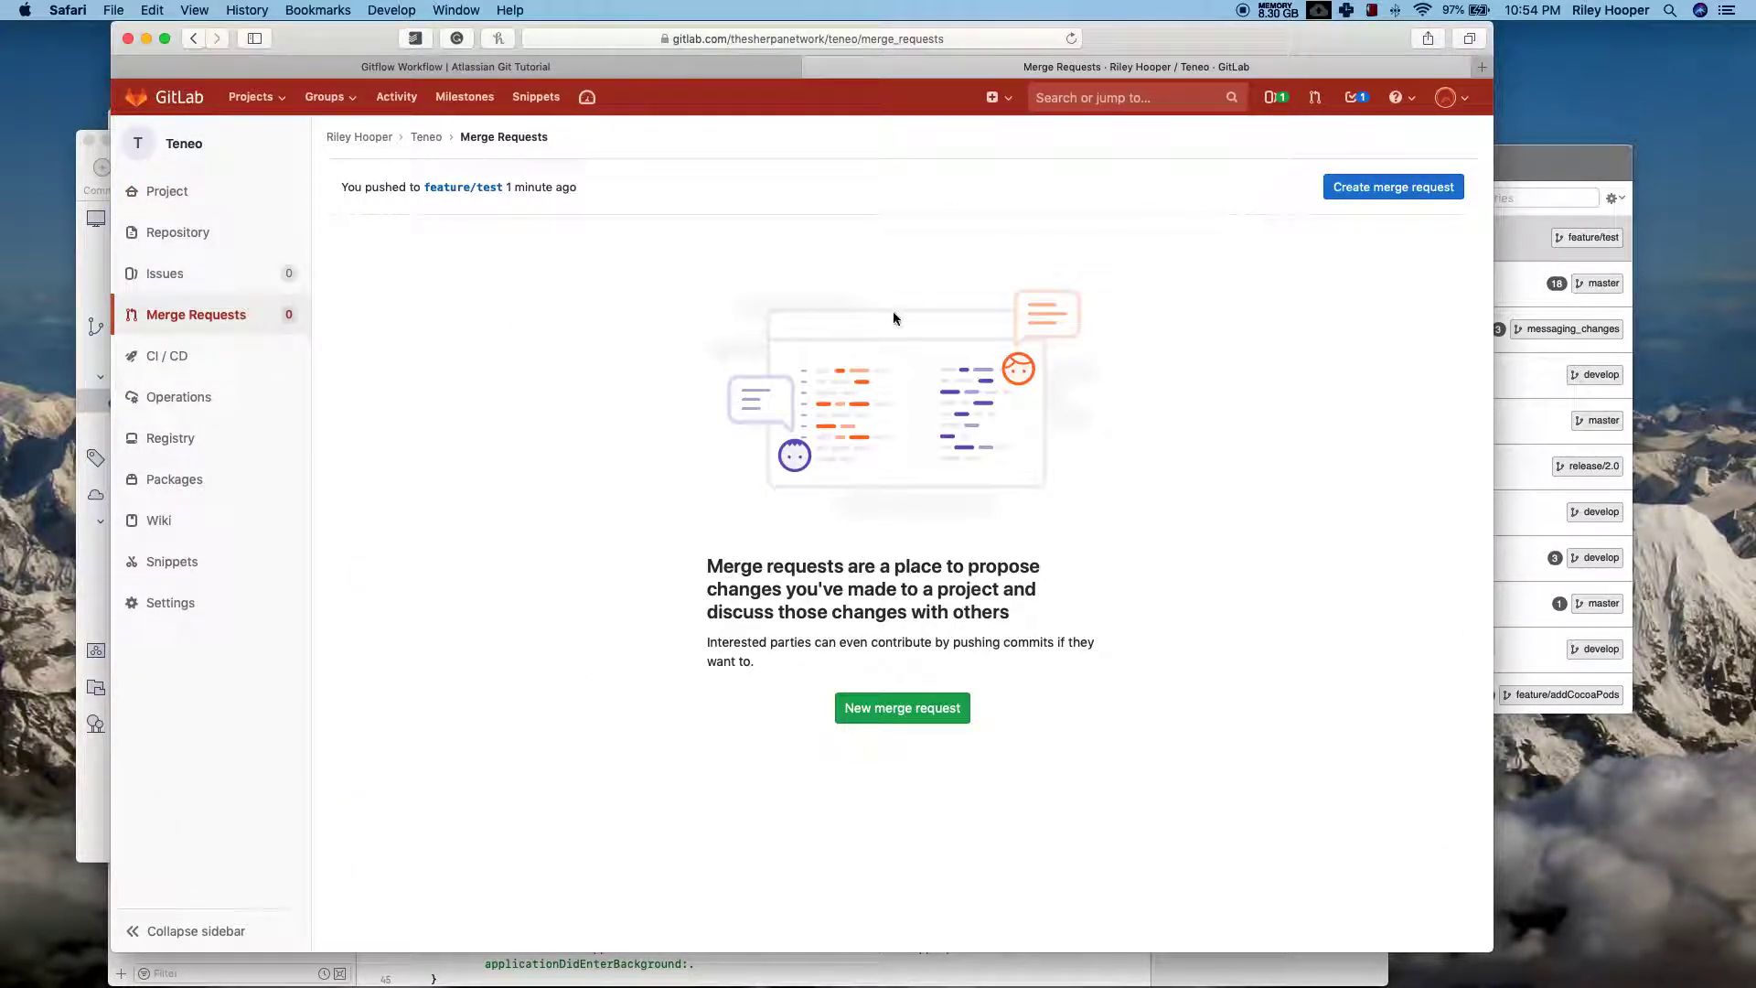
Step: Check the feature/test branch in Sourcetree, return to GitLab, and start a merge request for the pushed feature/test branch
{"action": "left_click", "coordinate": [98, 280]}
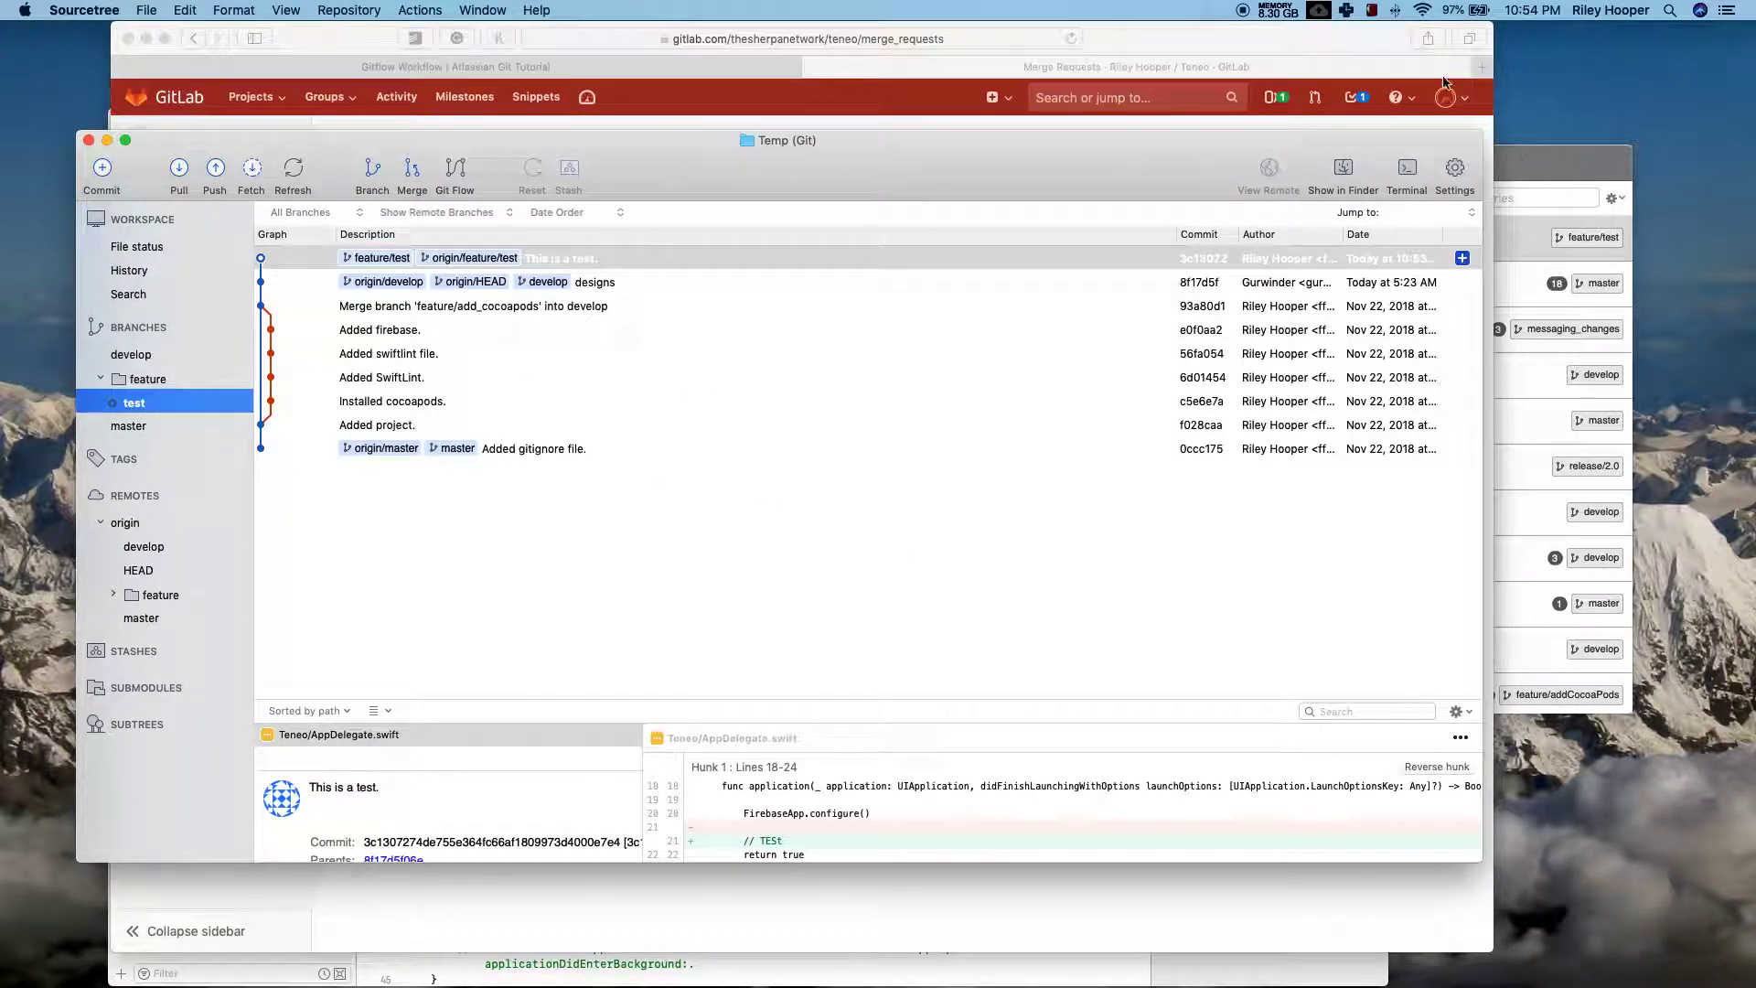
{"action": "left_click", "coordinate": [1196, 41]}
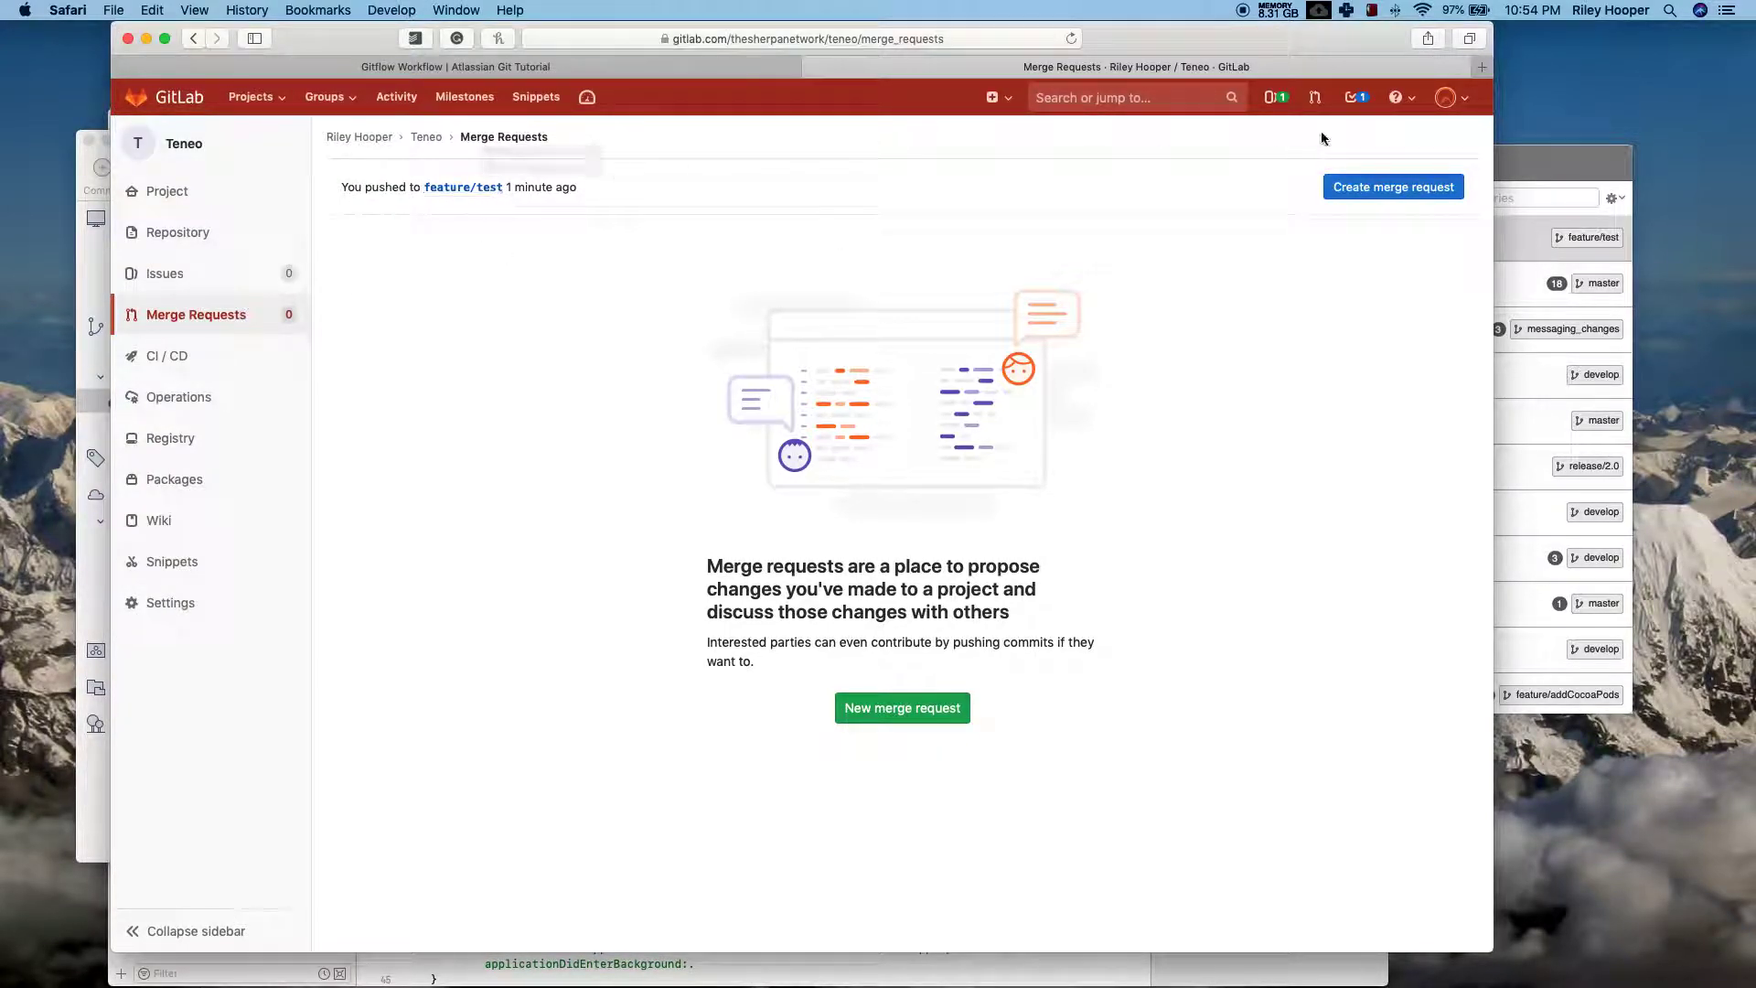
{"action": "left_click", "coordinate": [1399, 190]}
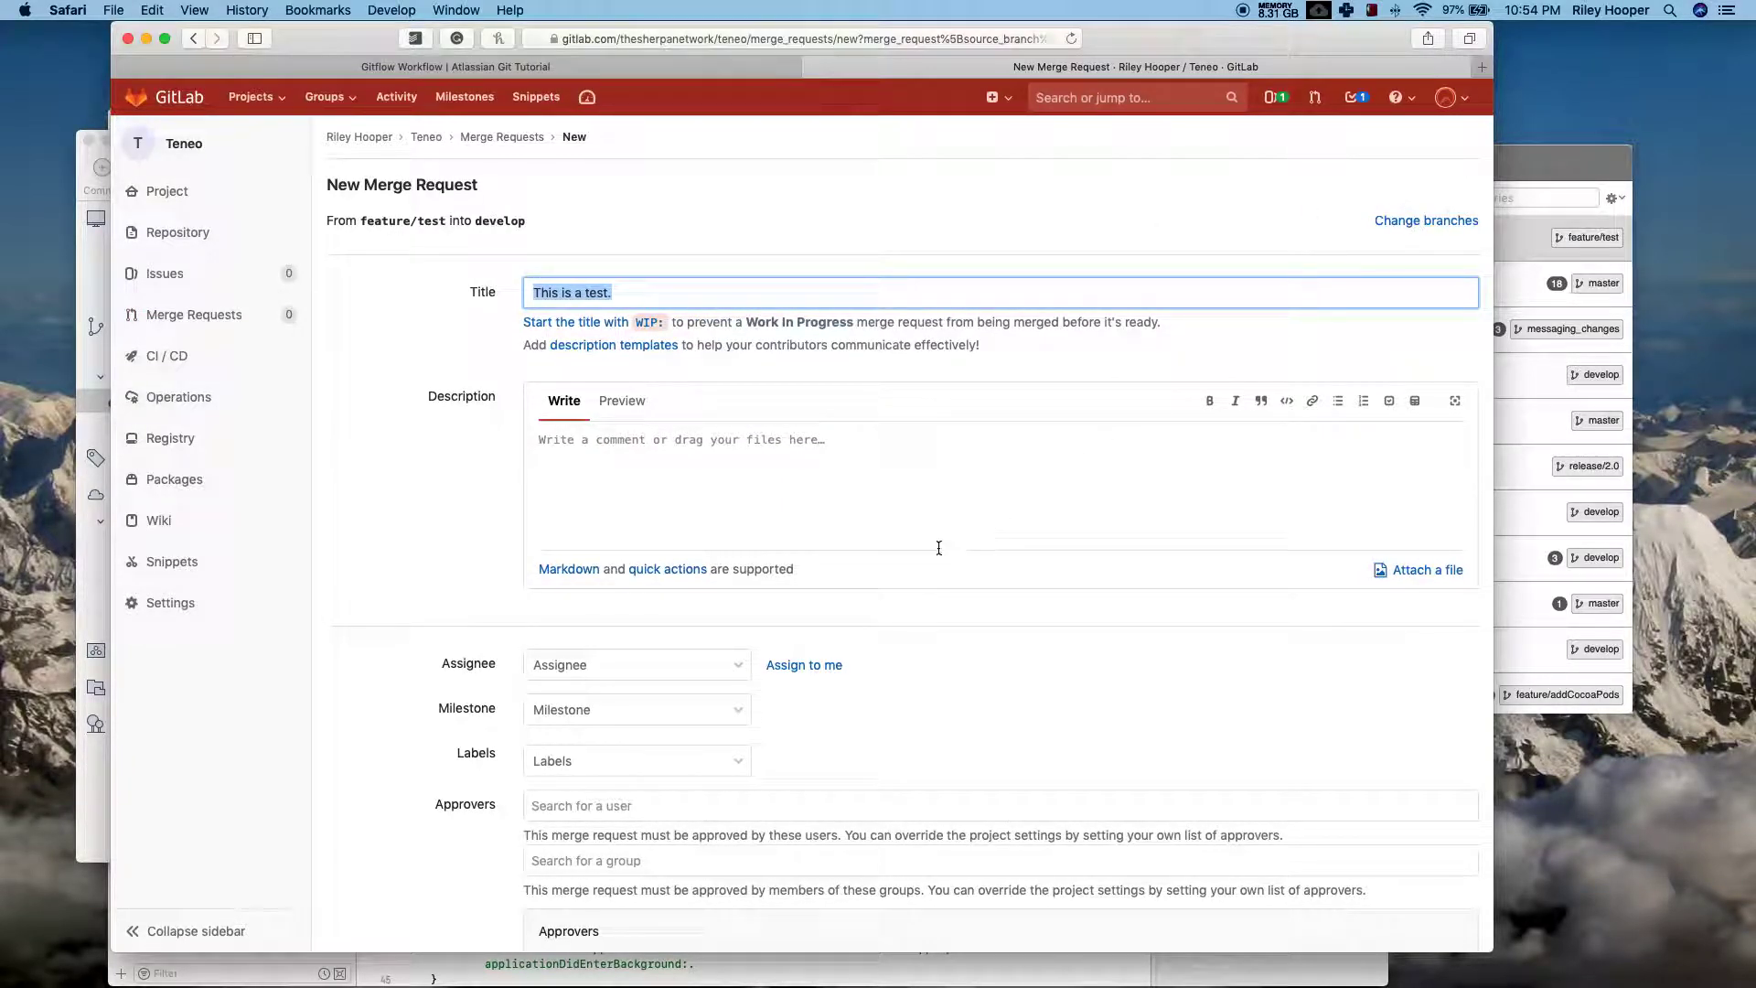
Step: Review the new merge request form, checking the source and target branches, title, description, approvers, and merge options
{"action": "scroll", "coordinate": [907, 537], "scroll_direction": "down", "scroll_amount": 3}
{"action": "scroll", "coordinate": [907, 545], "scroll_direction": "up", "scroll_amount": 3}
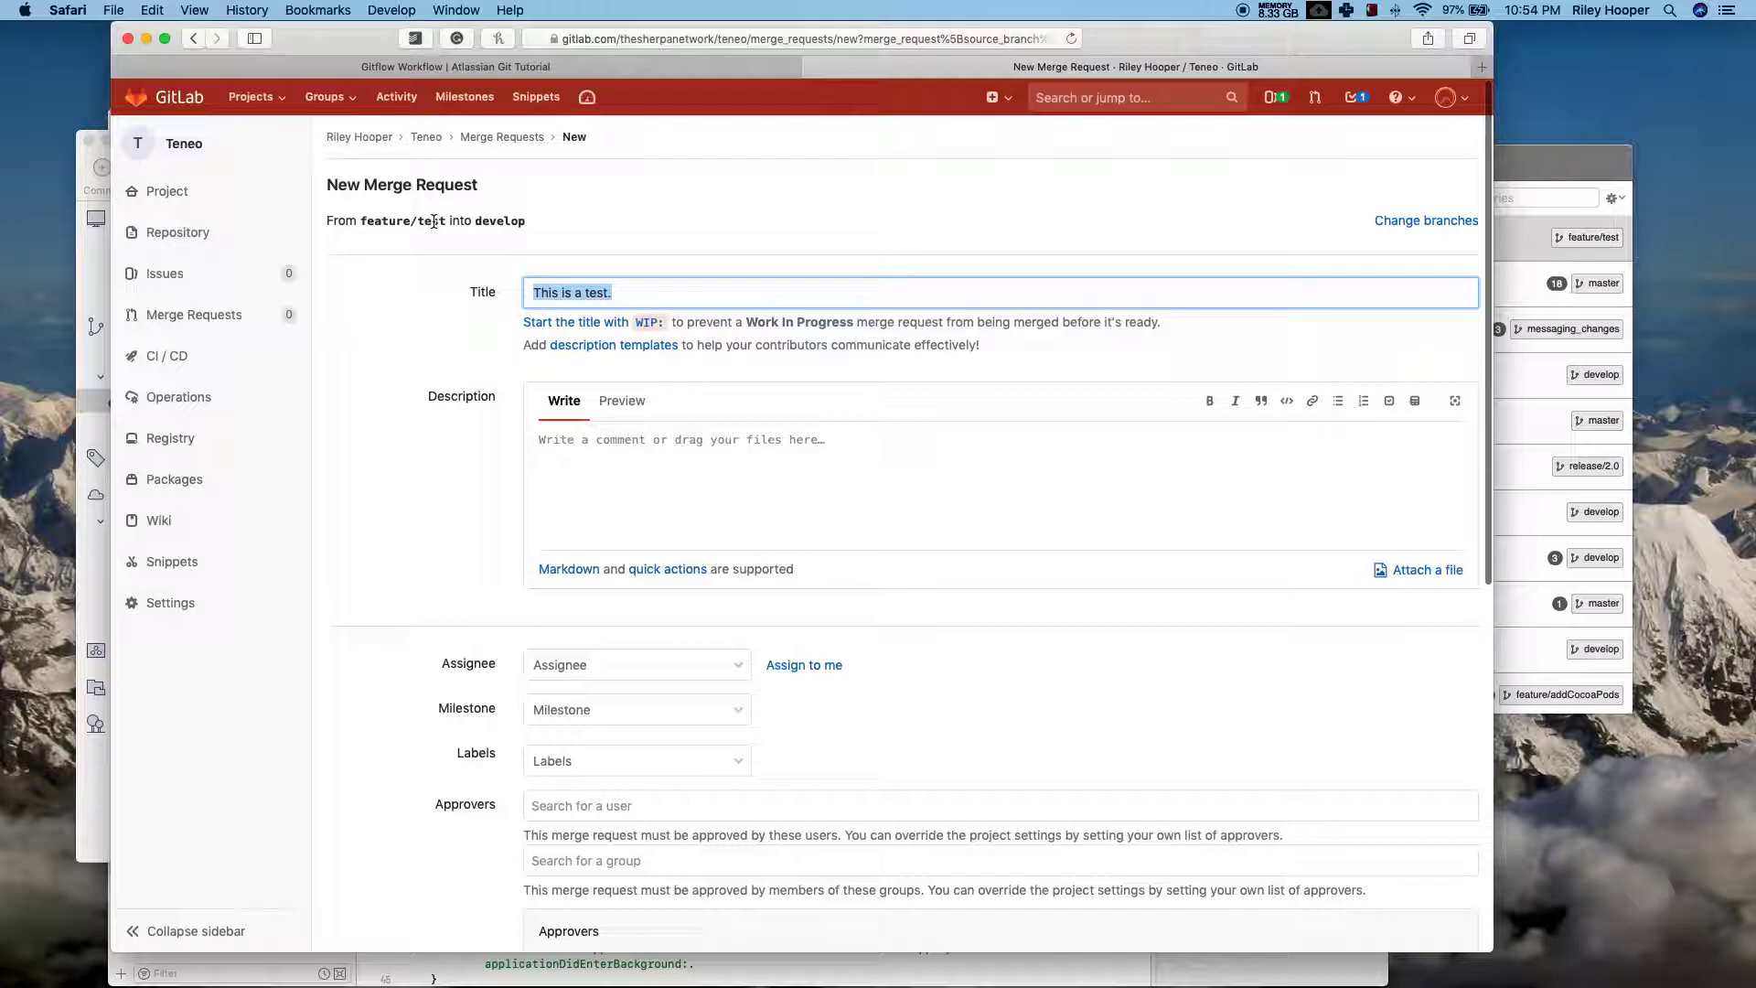
{"action": "left_click", "coordinate": [514, 220]}
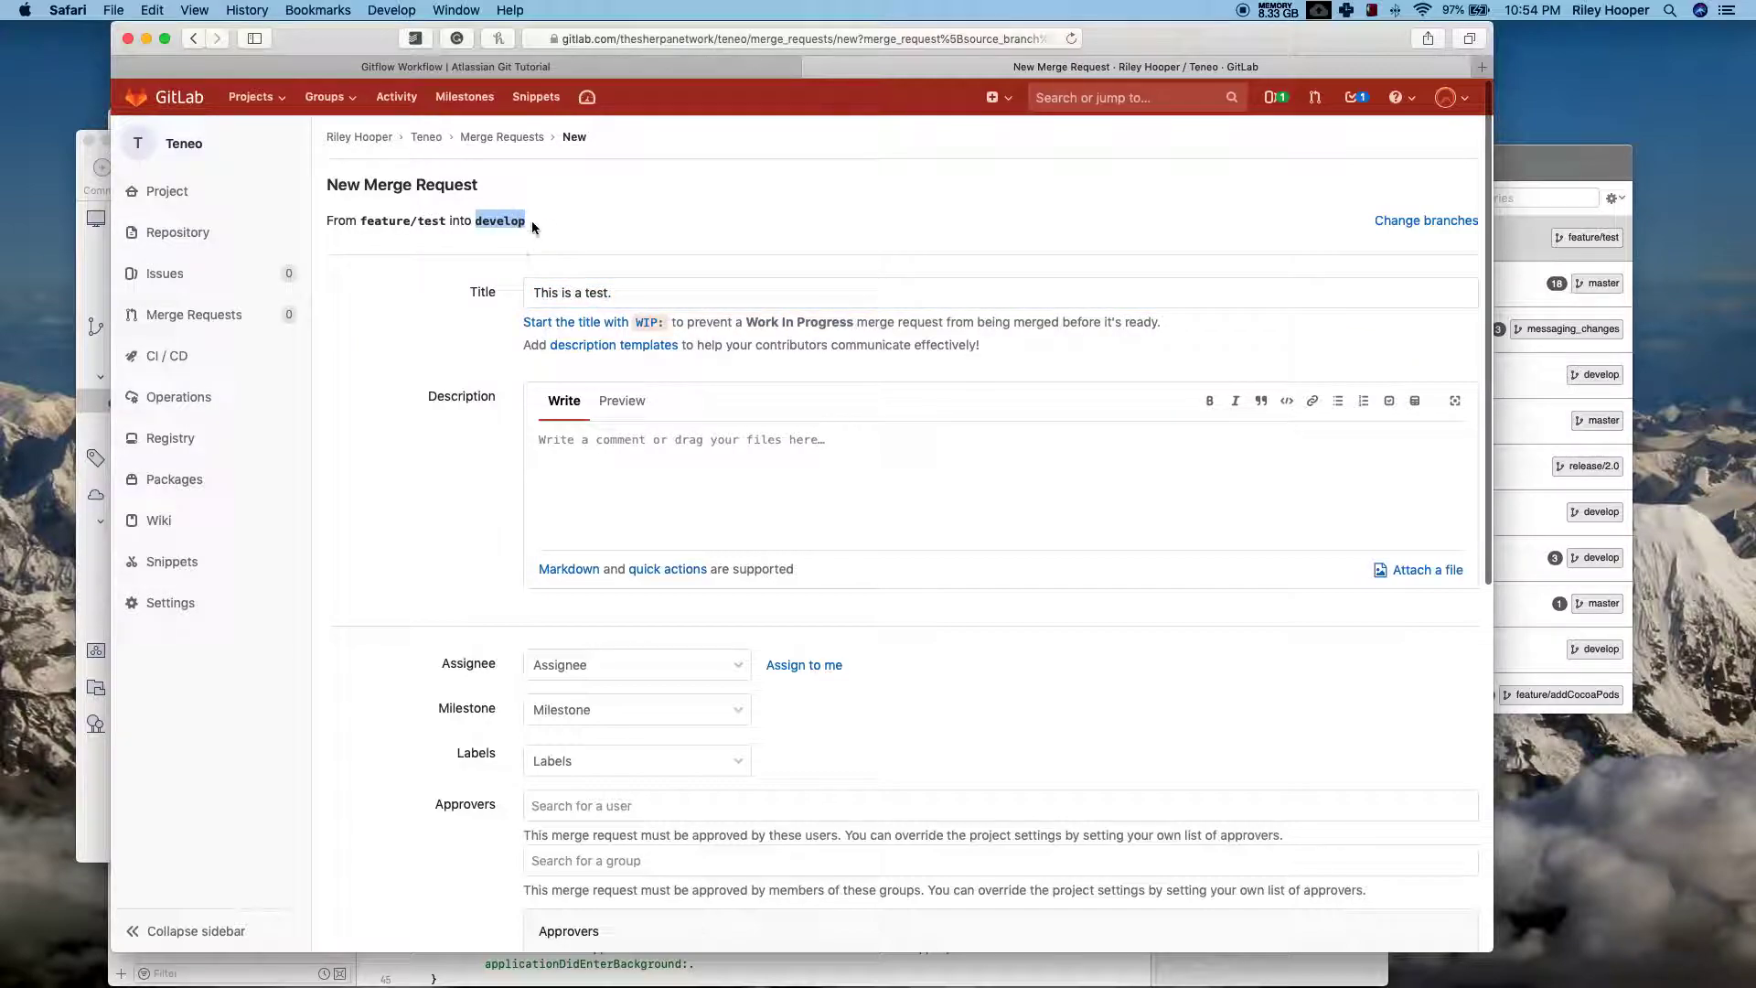
{"action": "left_click", "coordinate": [518, 219]}
{"action": "double_click", "coordinate": [518, 219]}
{"action": "left_click", "coordinate": [545, 217]}
{"action": "left_click", "coordinate": [645, 296]}
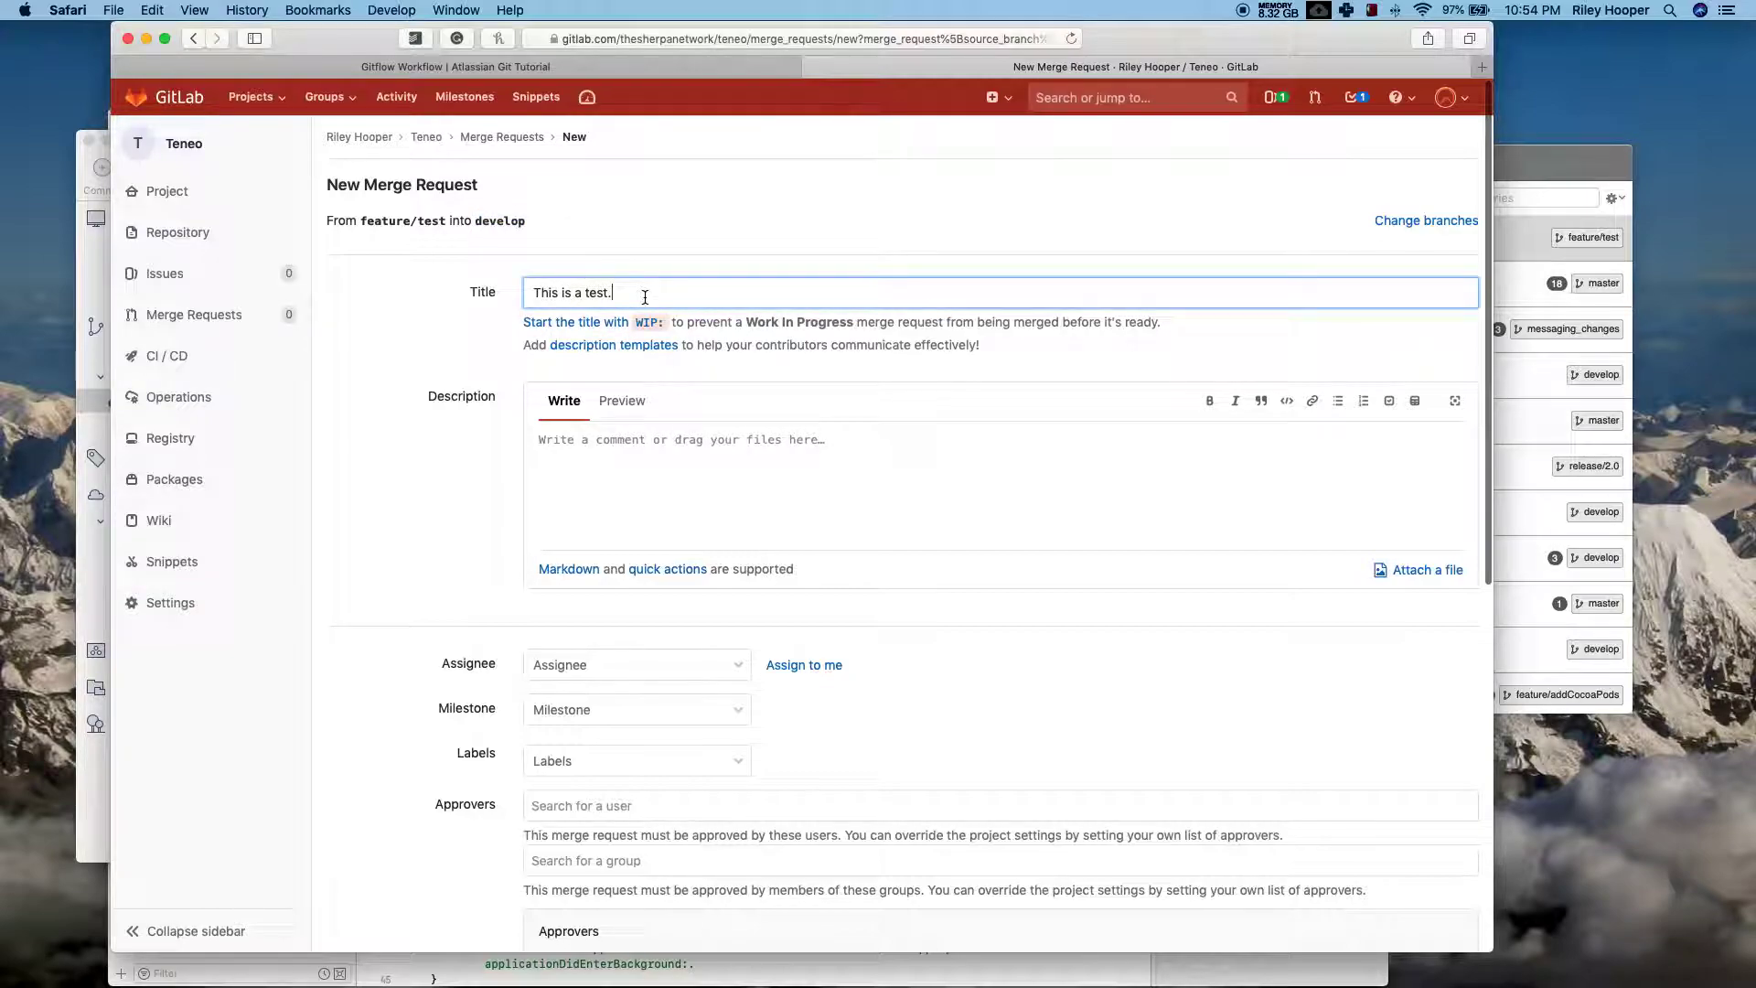
{"action": "left_click", "coordinate": [661, 475]}
{"action": "scroll", "coordinate": [672, 513], "scroll_direction": "down", "scroll_amount": 5}
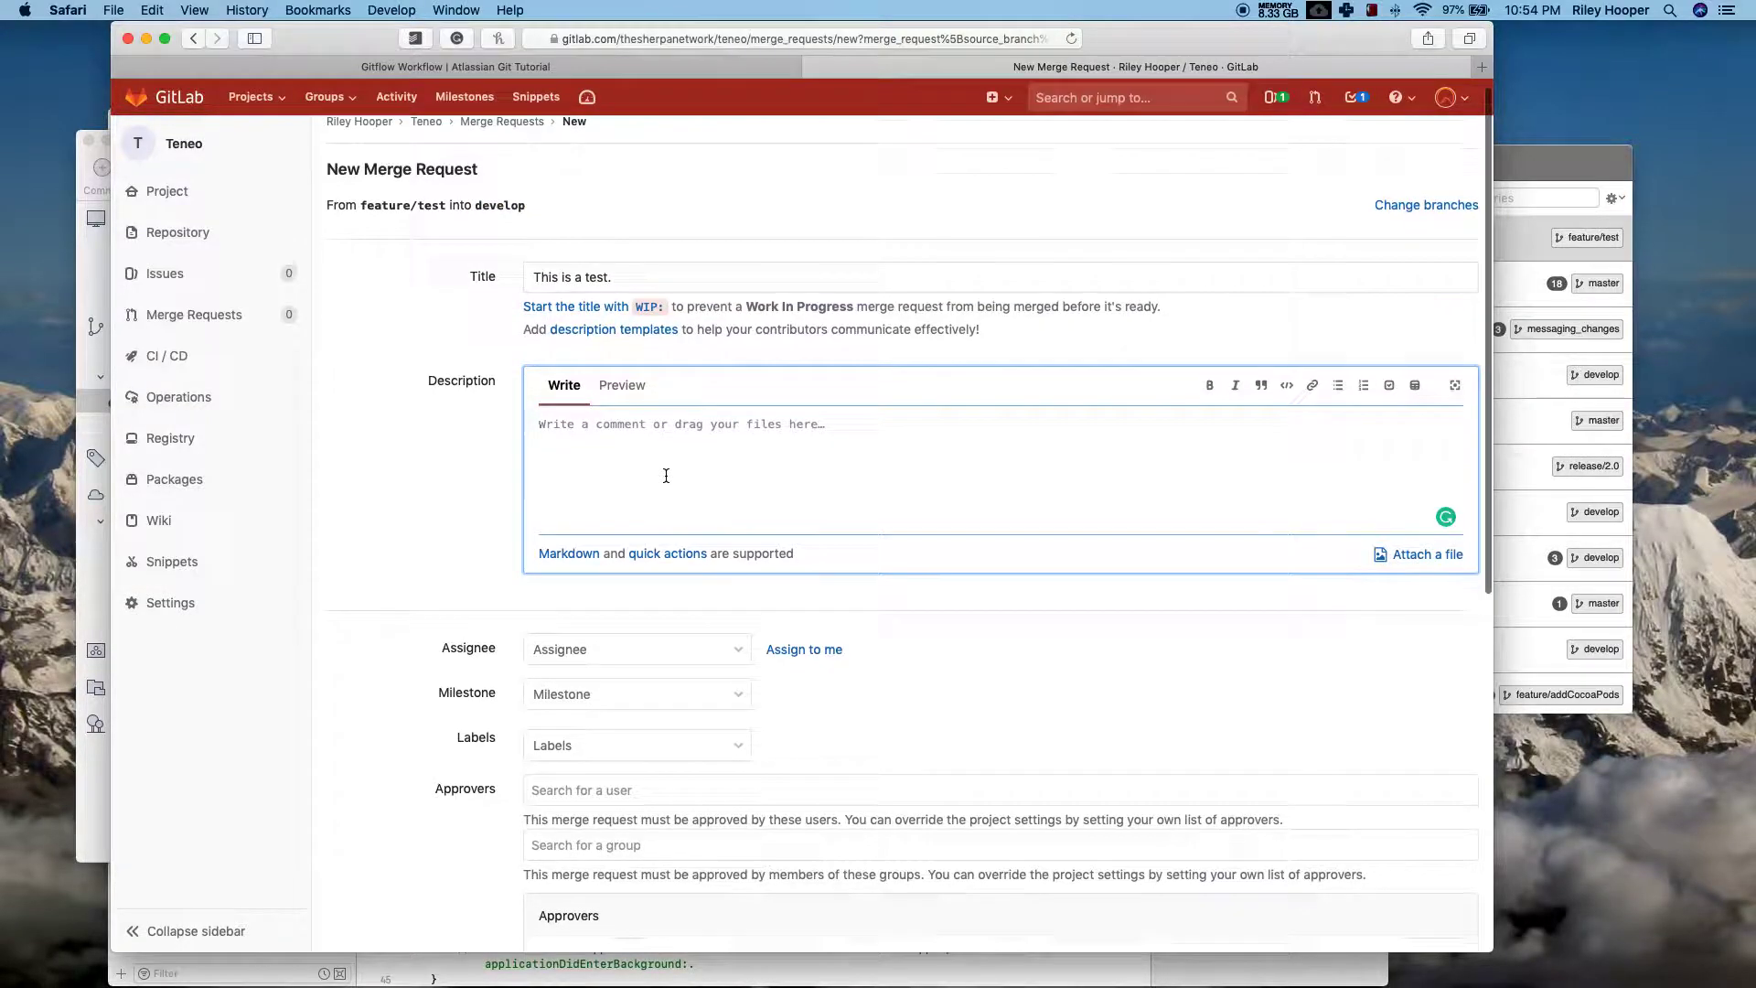
{"action": "scroll", "coordinate": [678, 544], "scroll_direction": "down", "scroll_amount": 2}
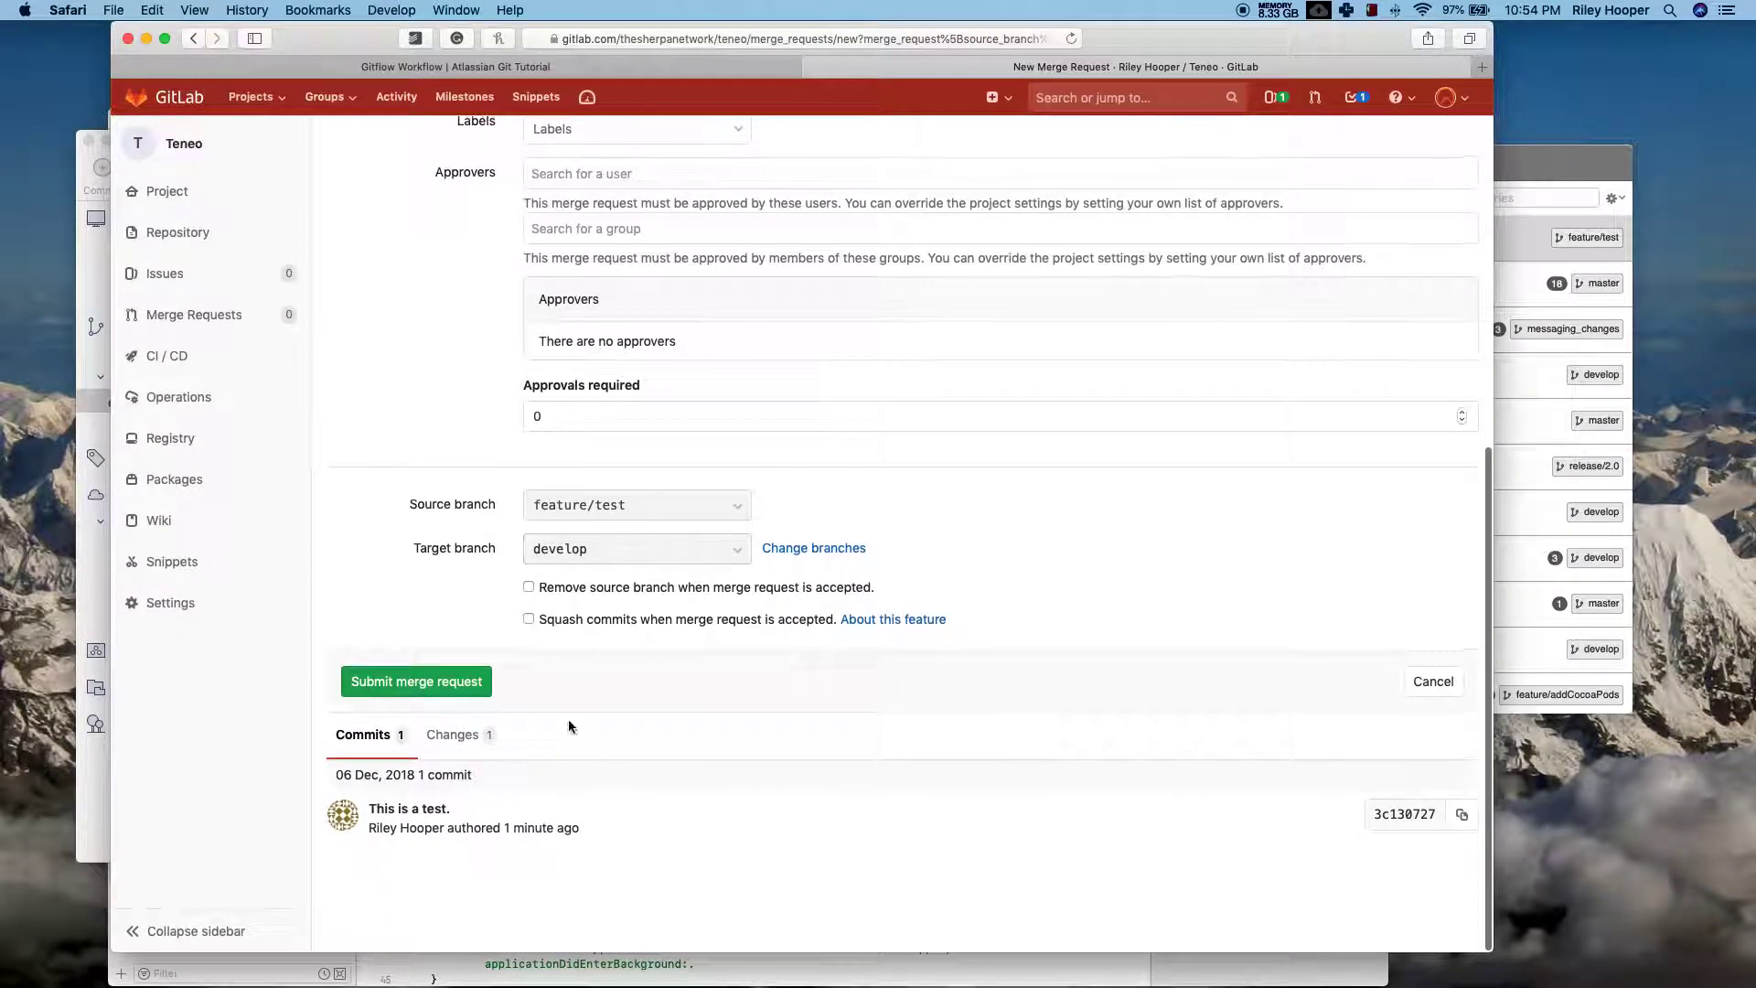
Step: Examine the merge request's changes to Teneo/AppDelegate.swift, including the added test comment
{"action": "left_click", "coordinate": [462, 738]}
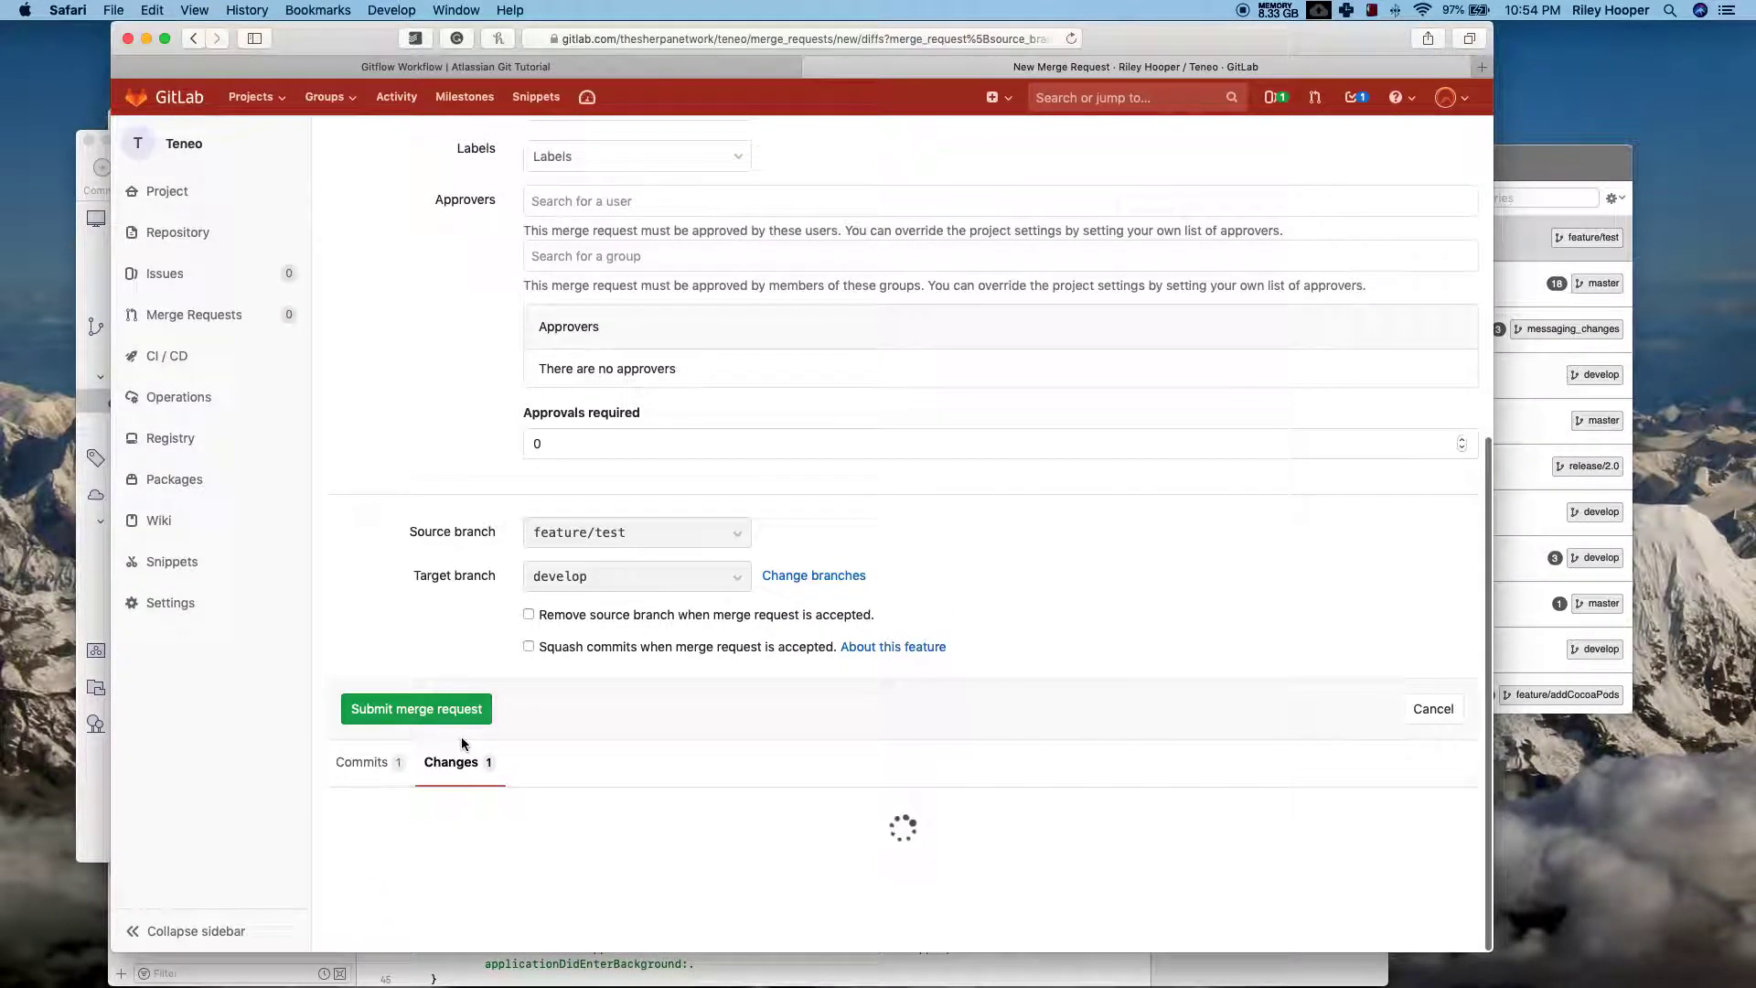
{"action": "scroll", "coordinate": [535, 695], "scroll_direction": "down", "scroll_amount": 2}
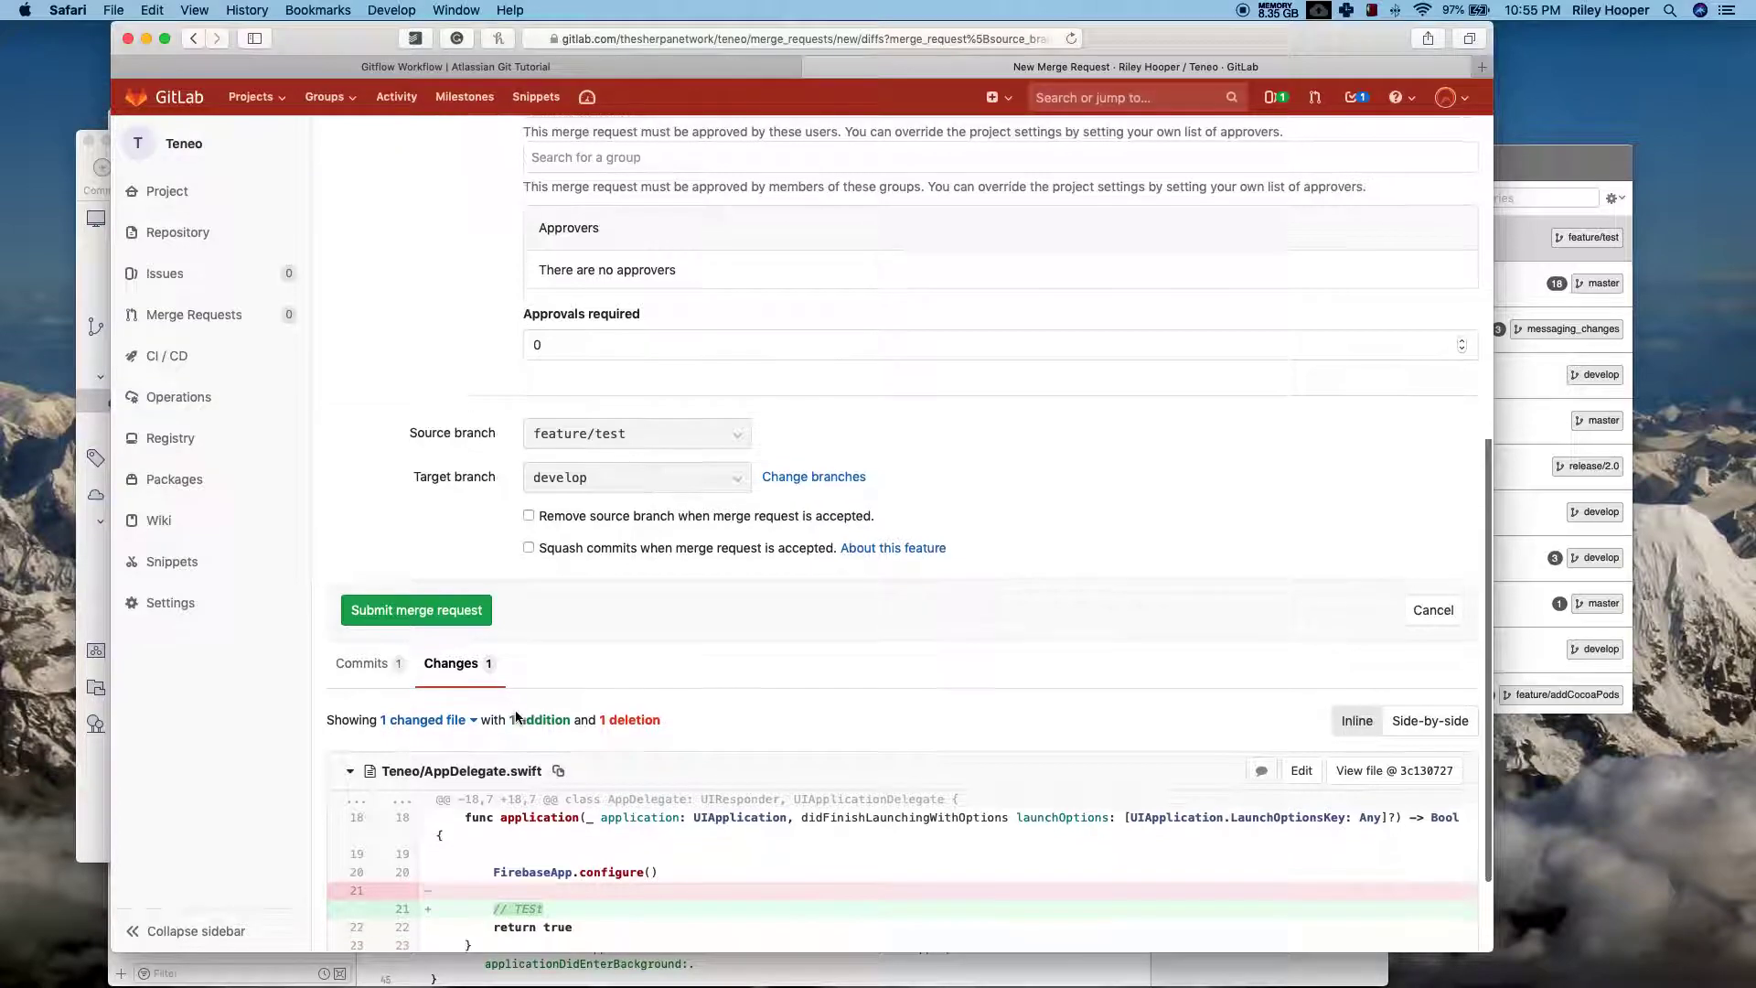
{"action": "scroll", "coordinate": [516, 640], "scroll_direction": "down", "scroll_amount": 2}
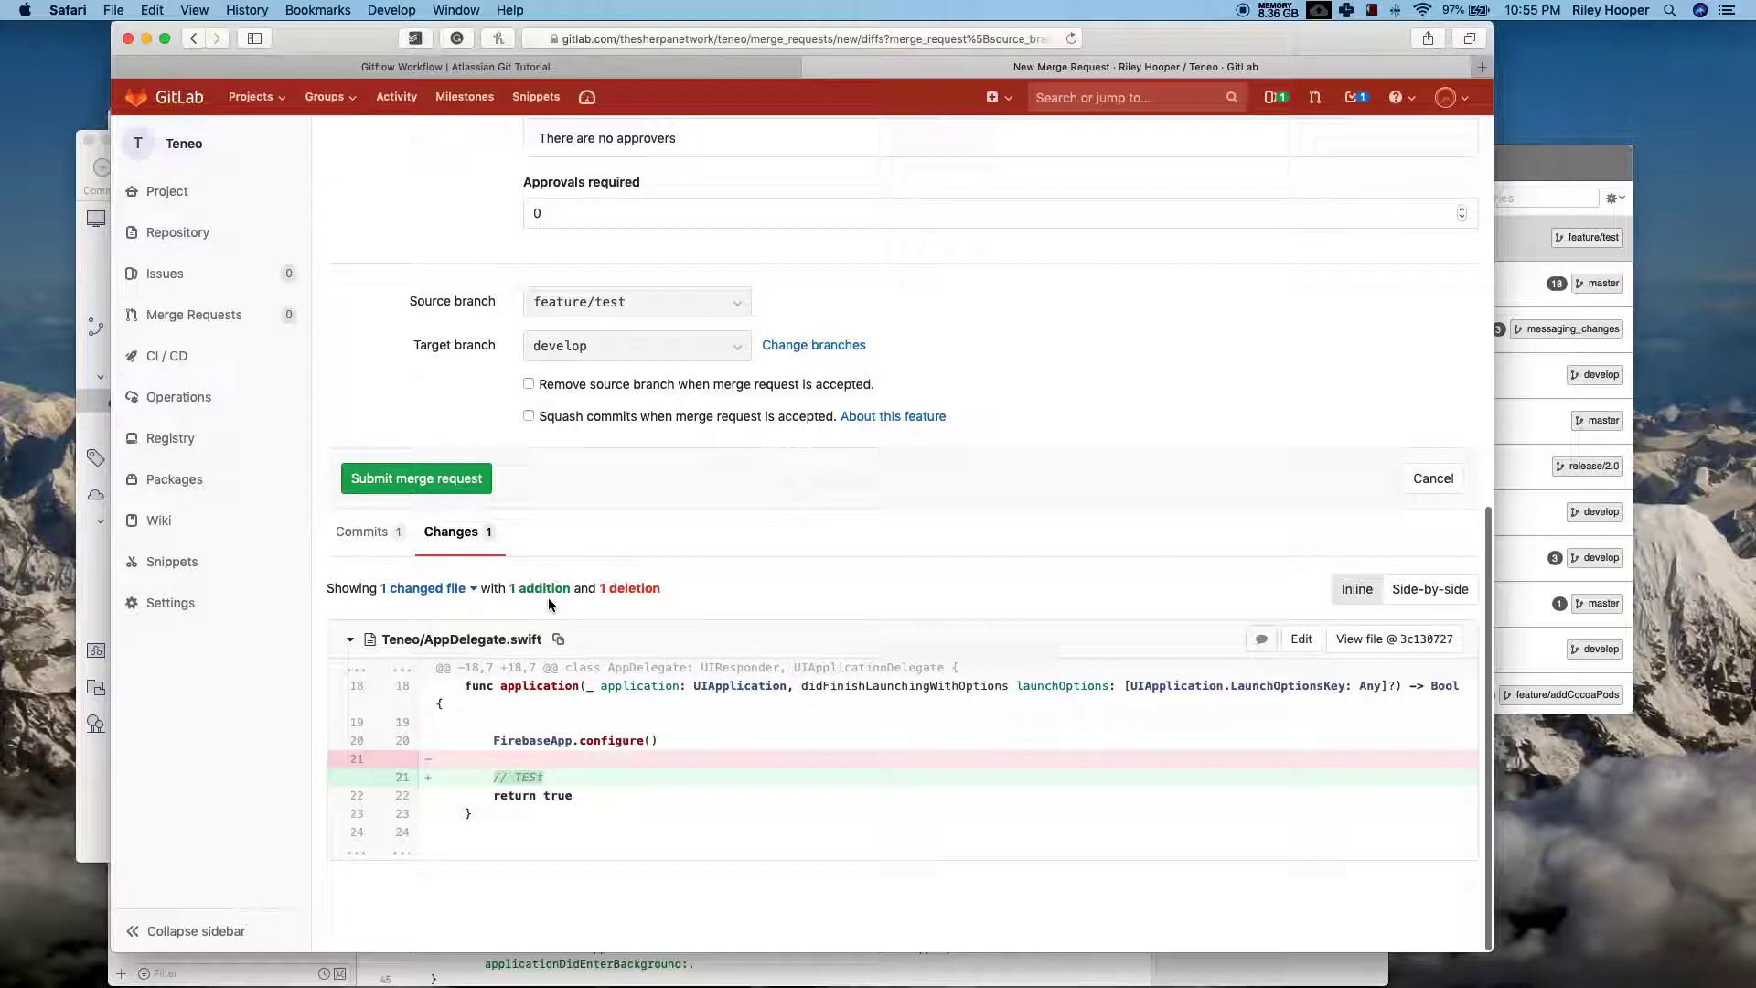
{"action": "double_click", "coordinate": [527, 779]}
{"action": "scroll", "coordinate": [613, 774], "scroll_direction": "up", "scroll_amount": 5}
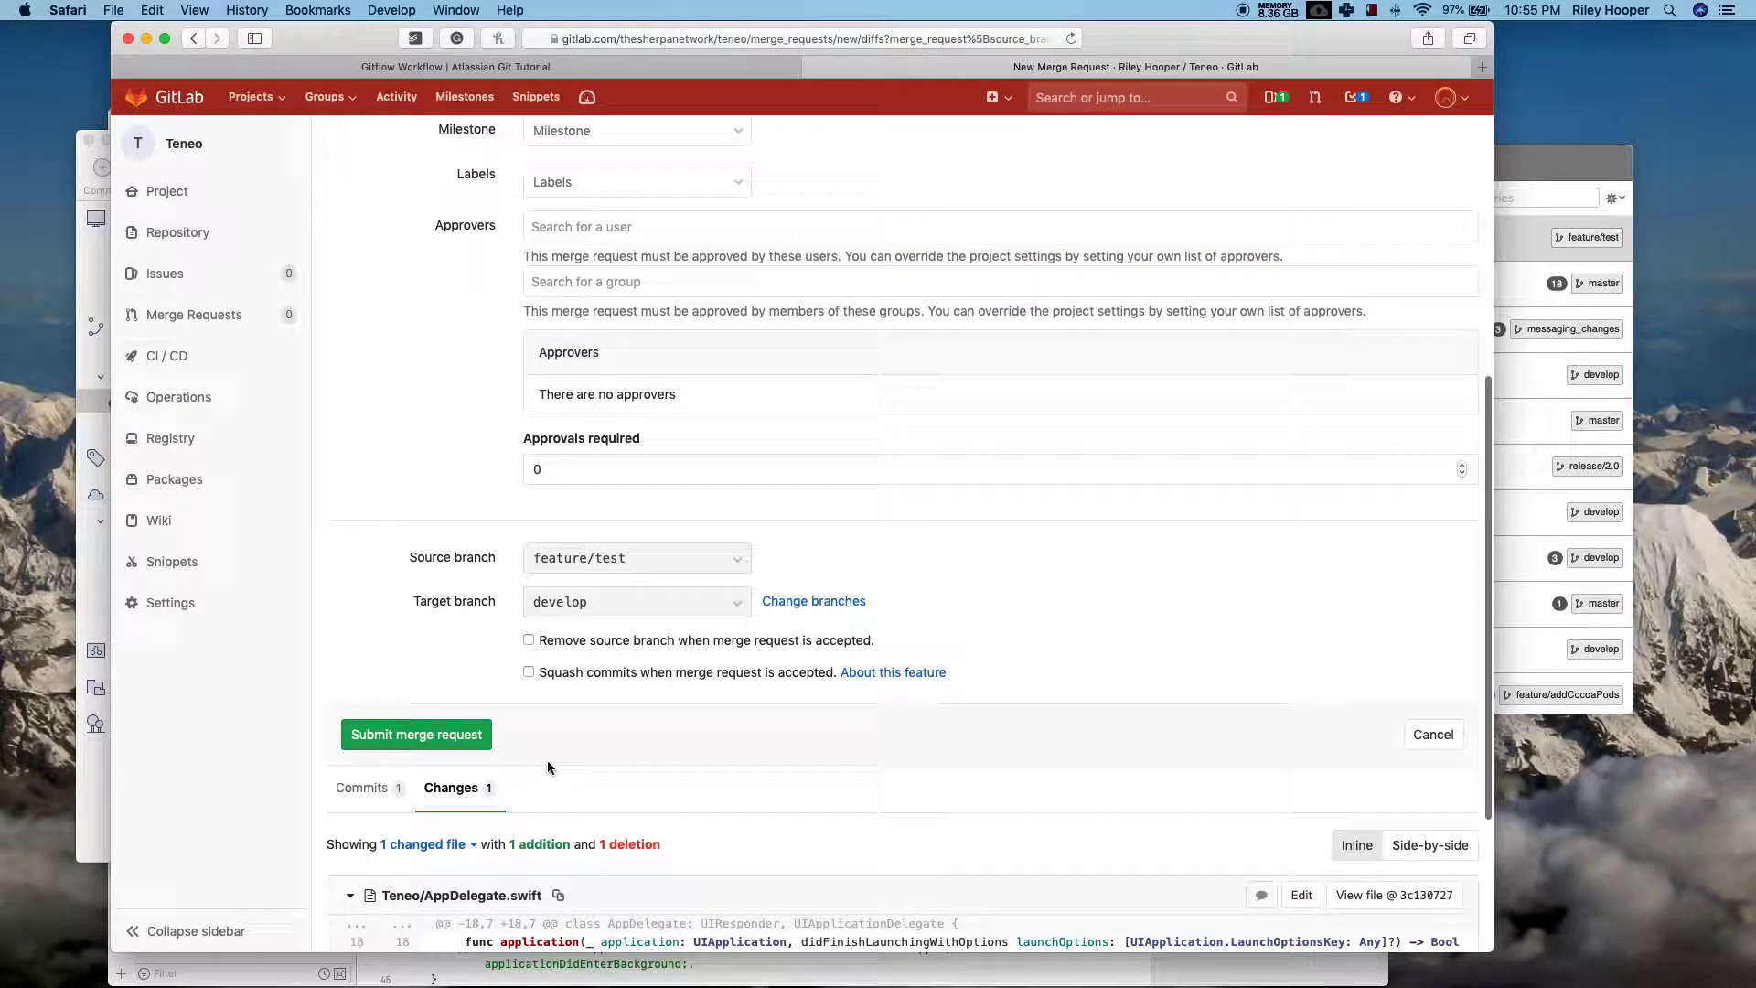
Step: Switch to Sourcetree and check out the local develop branch
{"action": "scroll", "coordinate": [513, 841], "scroll_direction": "up", "scroll_amount": 5}
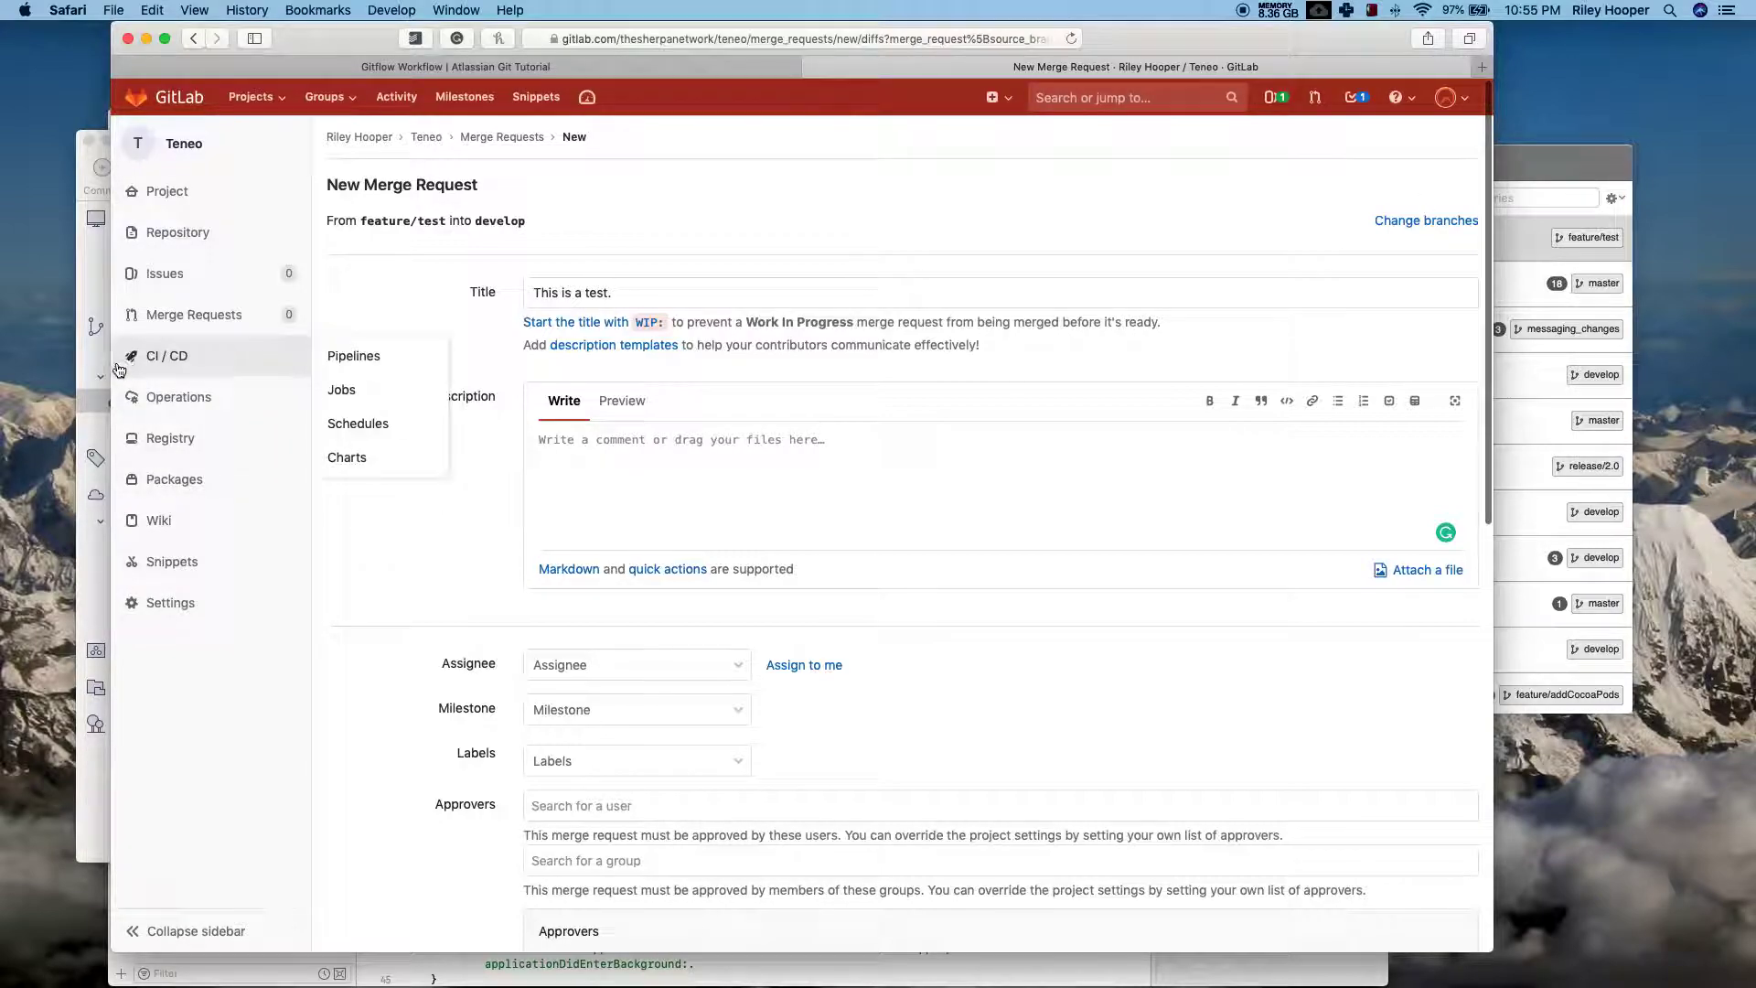
{"action": "left_click", "coordinate": [97, 293]}
{"action": "double_click", "coordinate": [156, 355]}
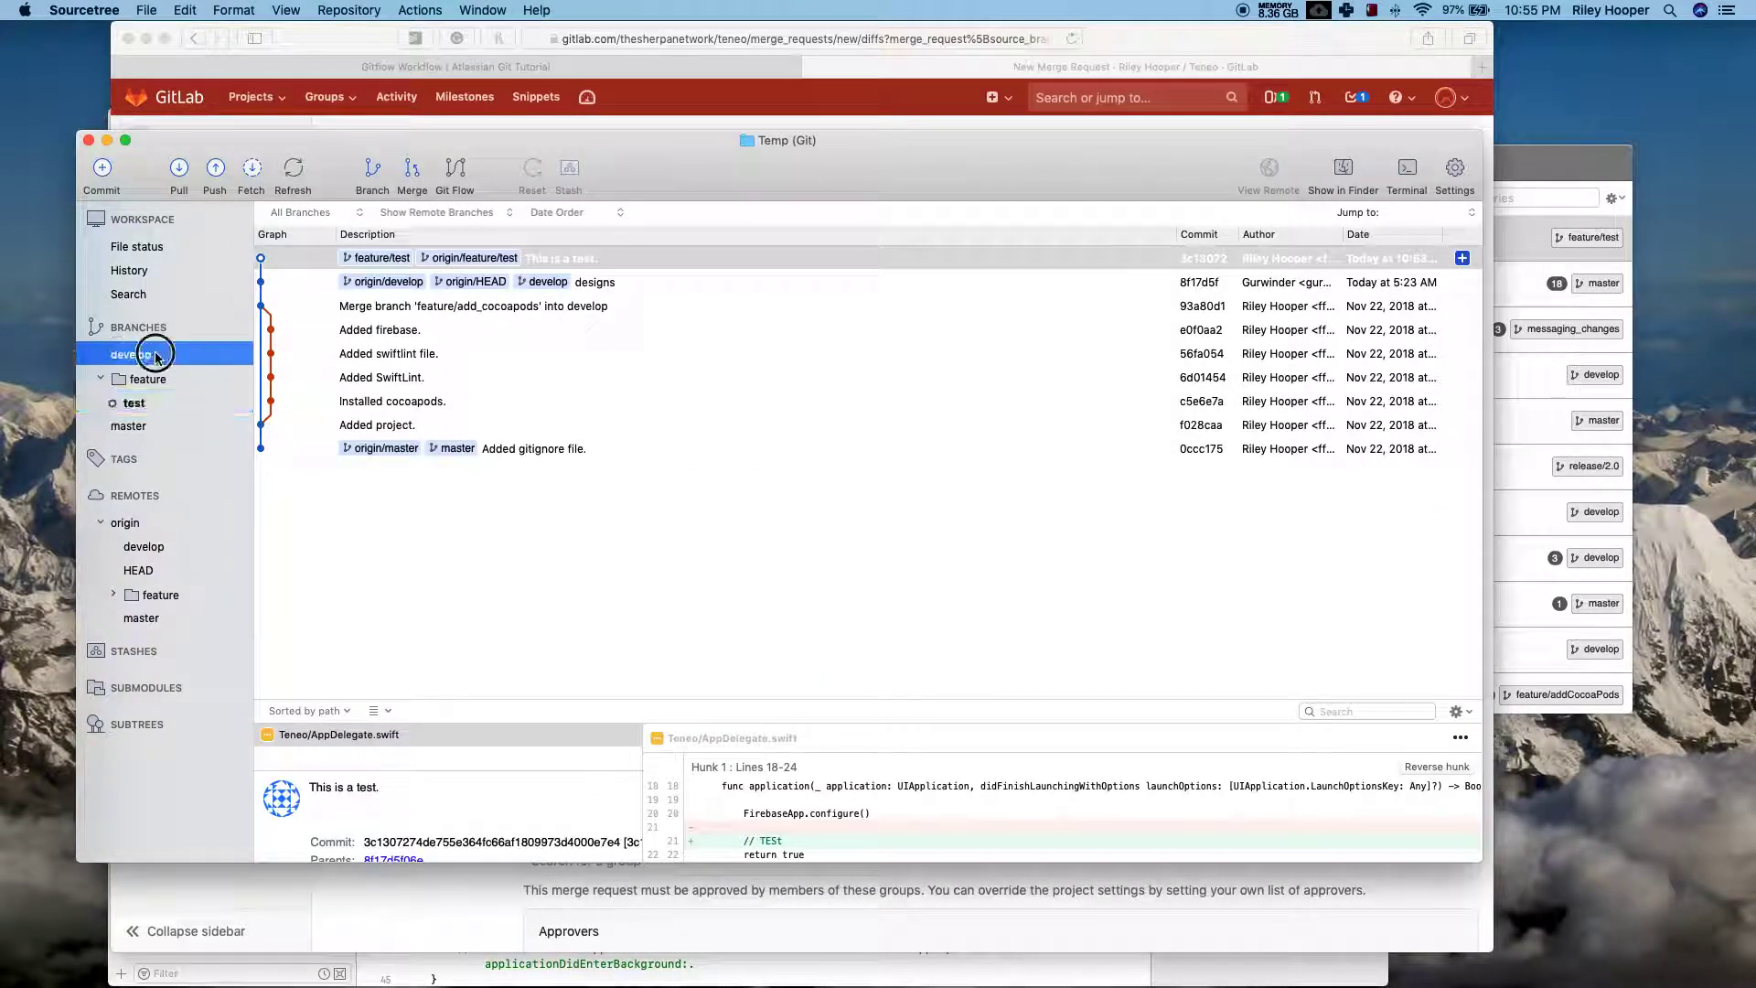
Step: Review the recommended Git Flow actions and inspect the "This is a test." and "Installed cocoapods." commits without starting a new branch
{"action": "left_click", "coordinate": [455, 169]}
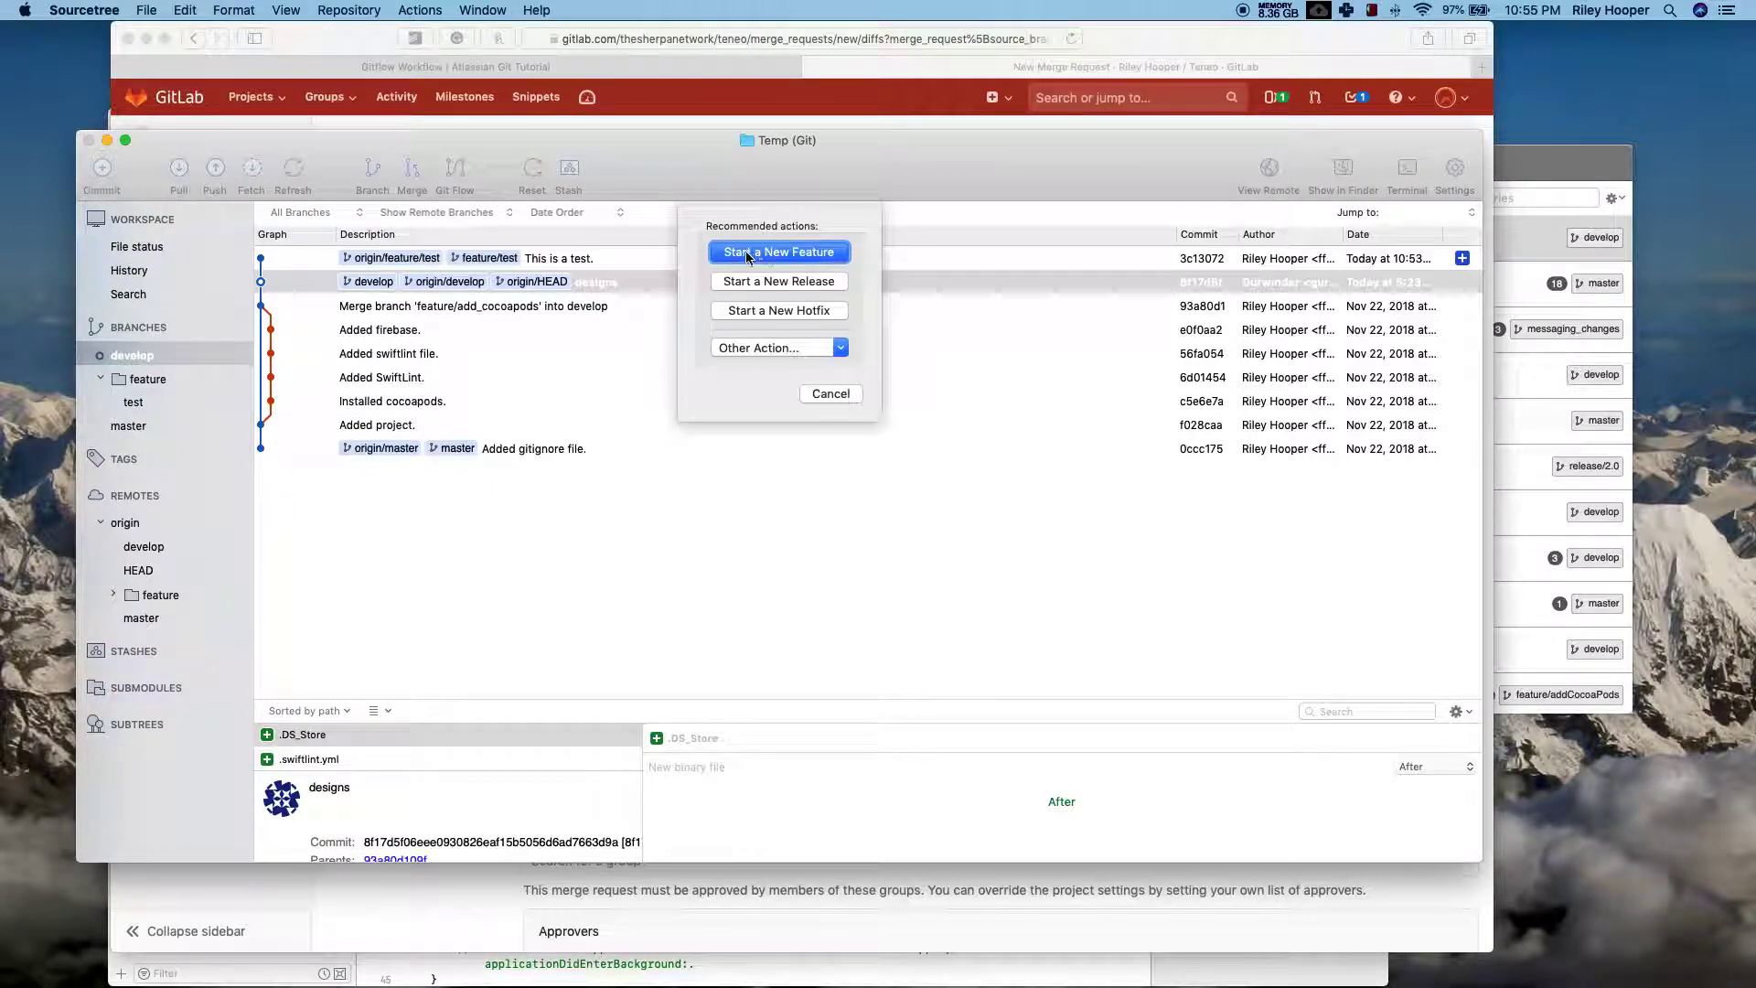
{"action": "left_click", "coordinate": [830, 393]}
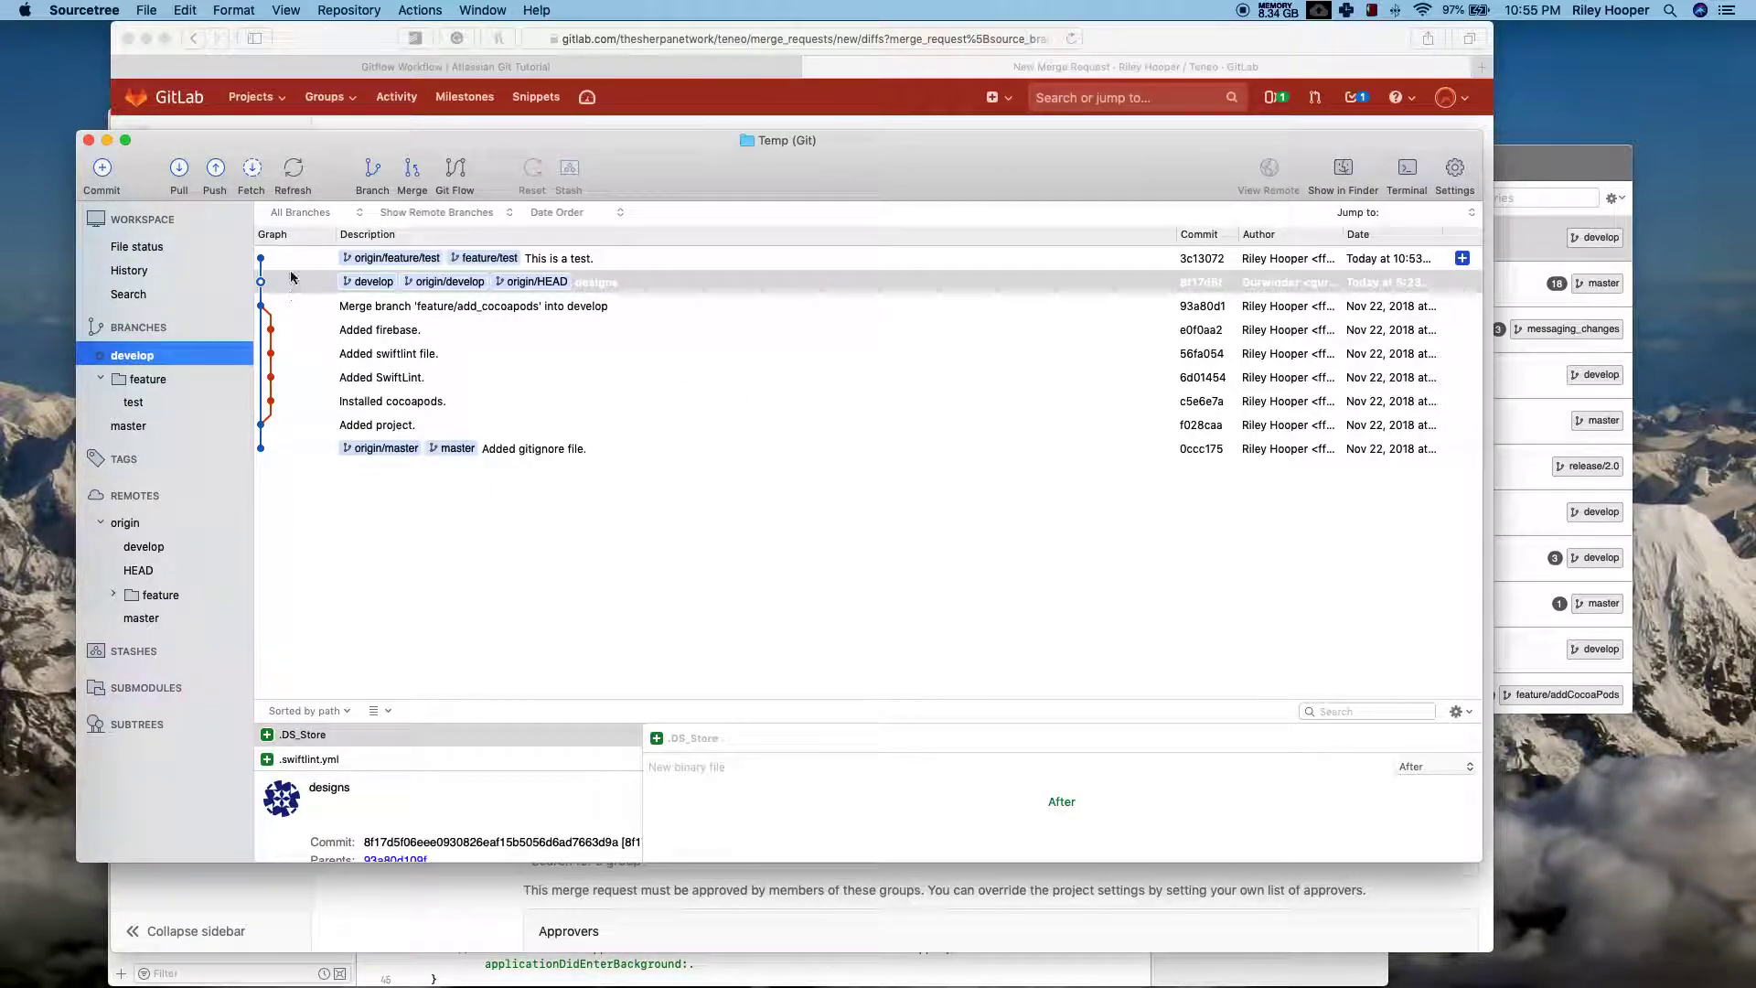
{"action": "left_click", "coordinate": [316, 260]}
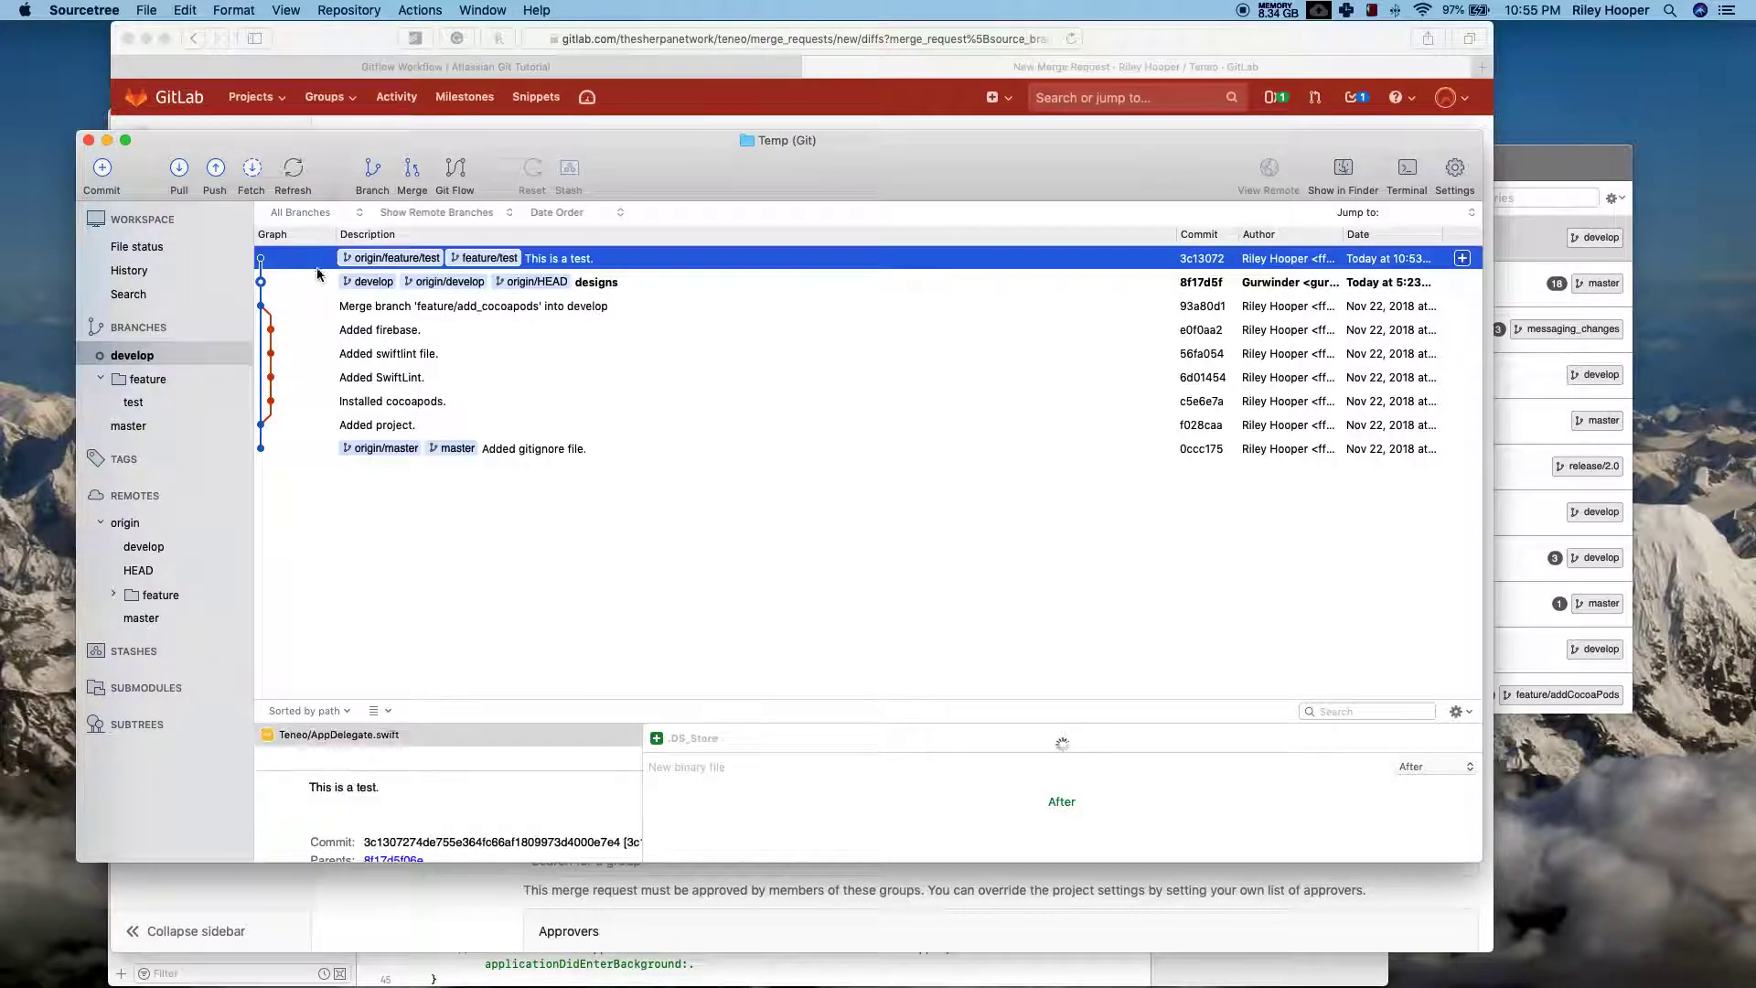
{"action": "left_click", "coordinate": [731, 397]}
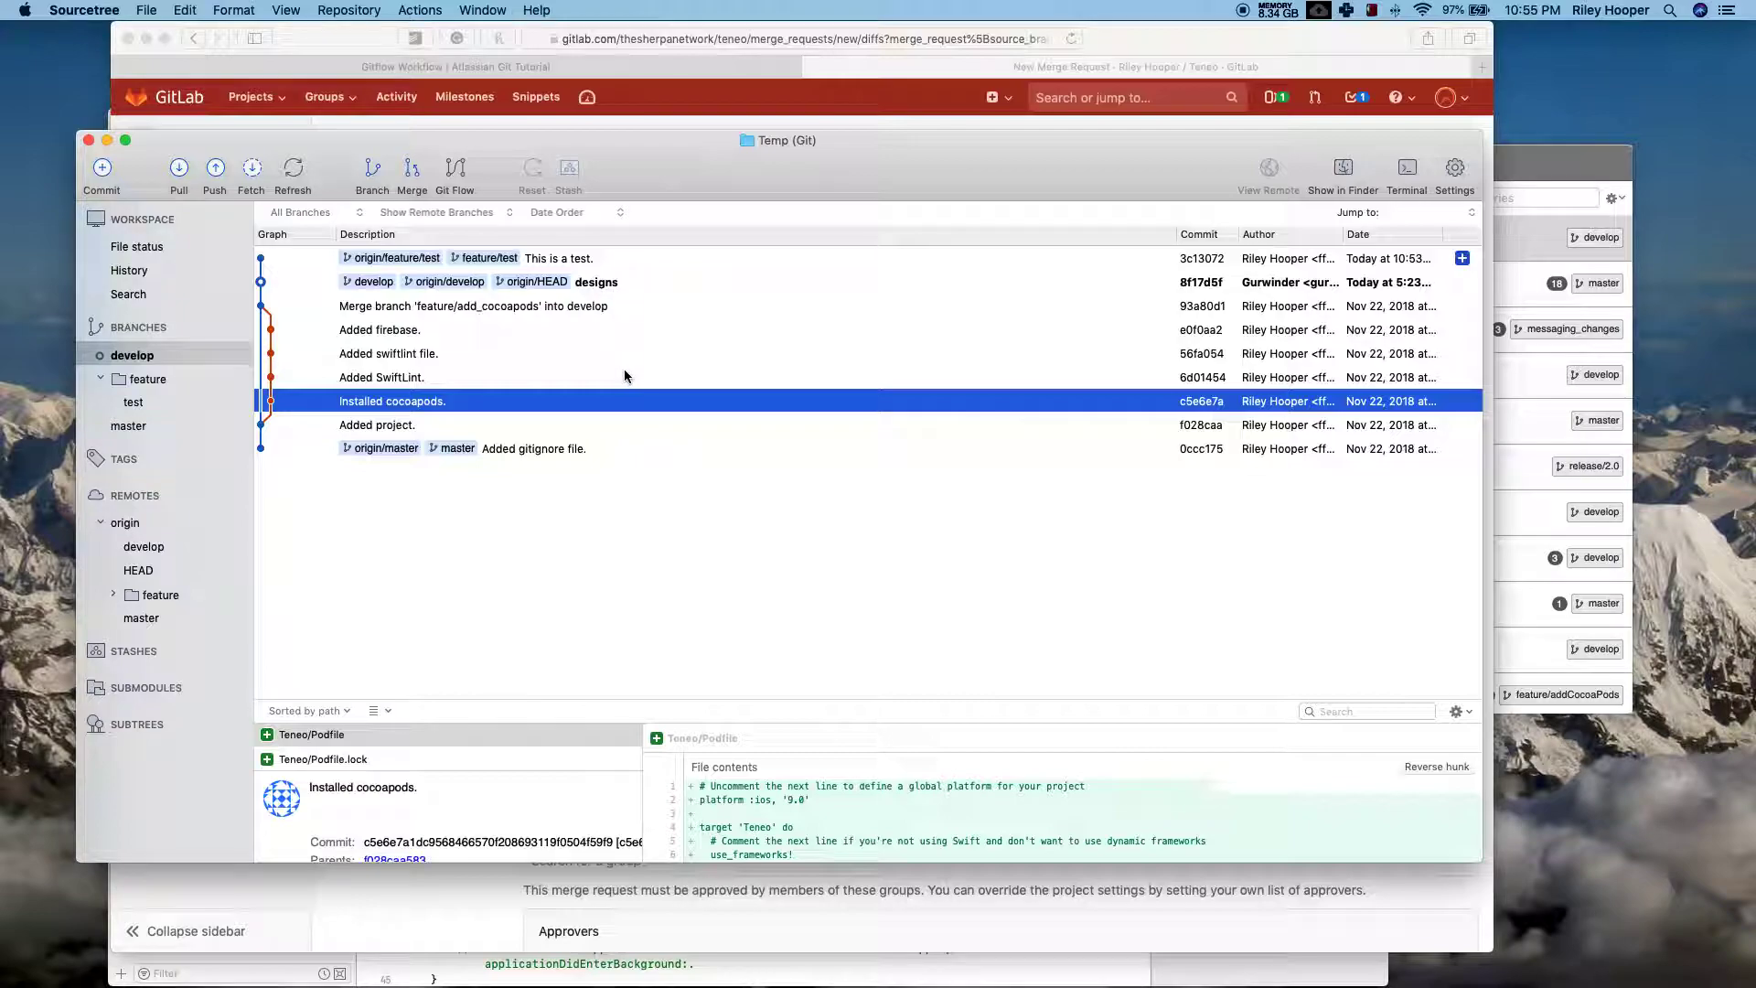
{"action": "left_click", "coordinate": [456, 172]}
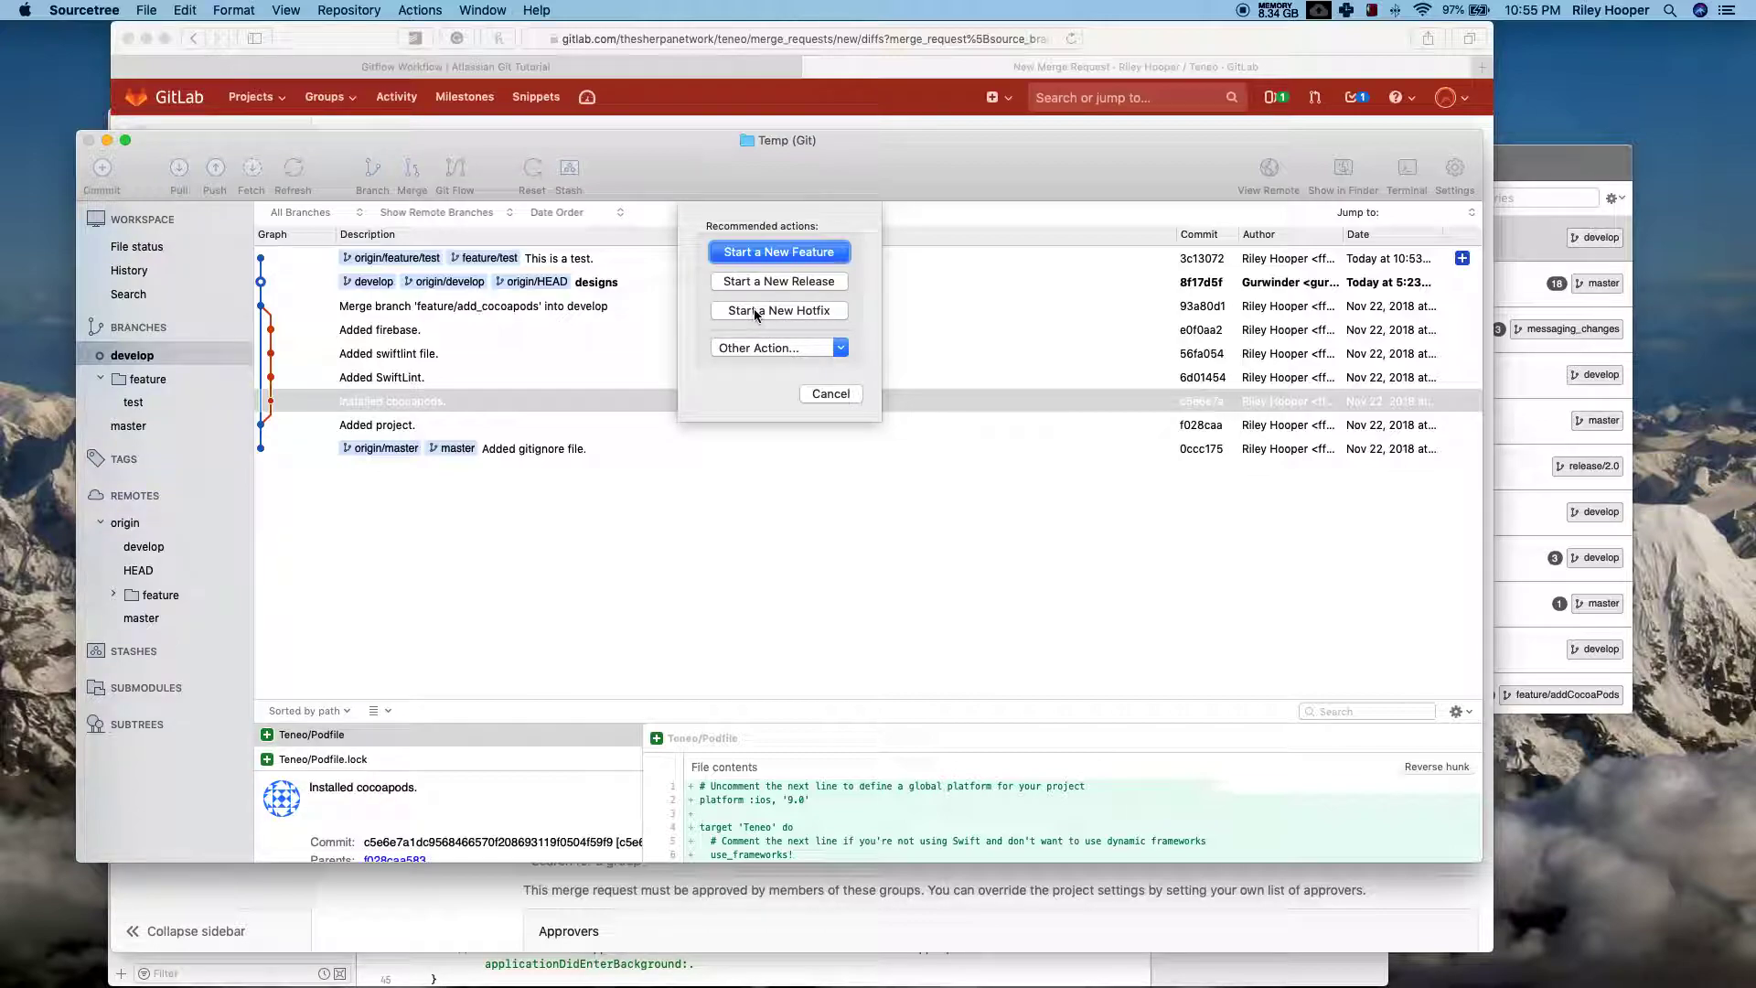
{"action": "left_click", "coordinate": [830, 397]}
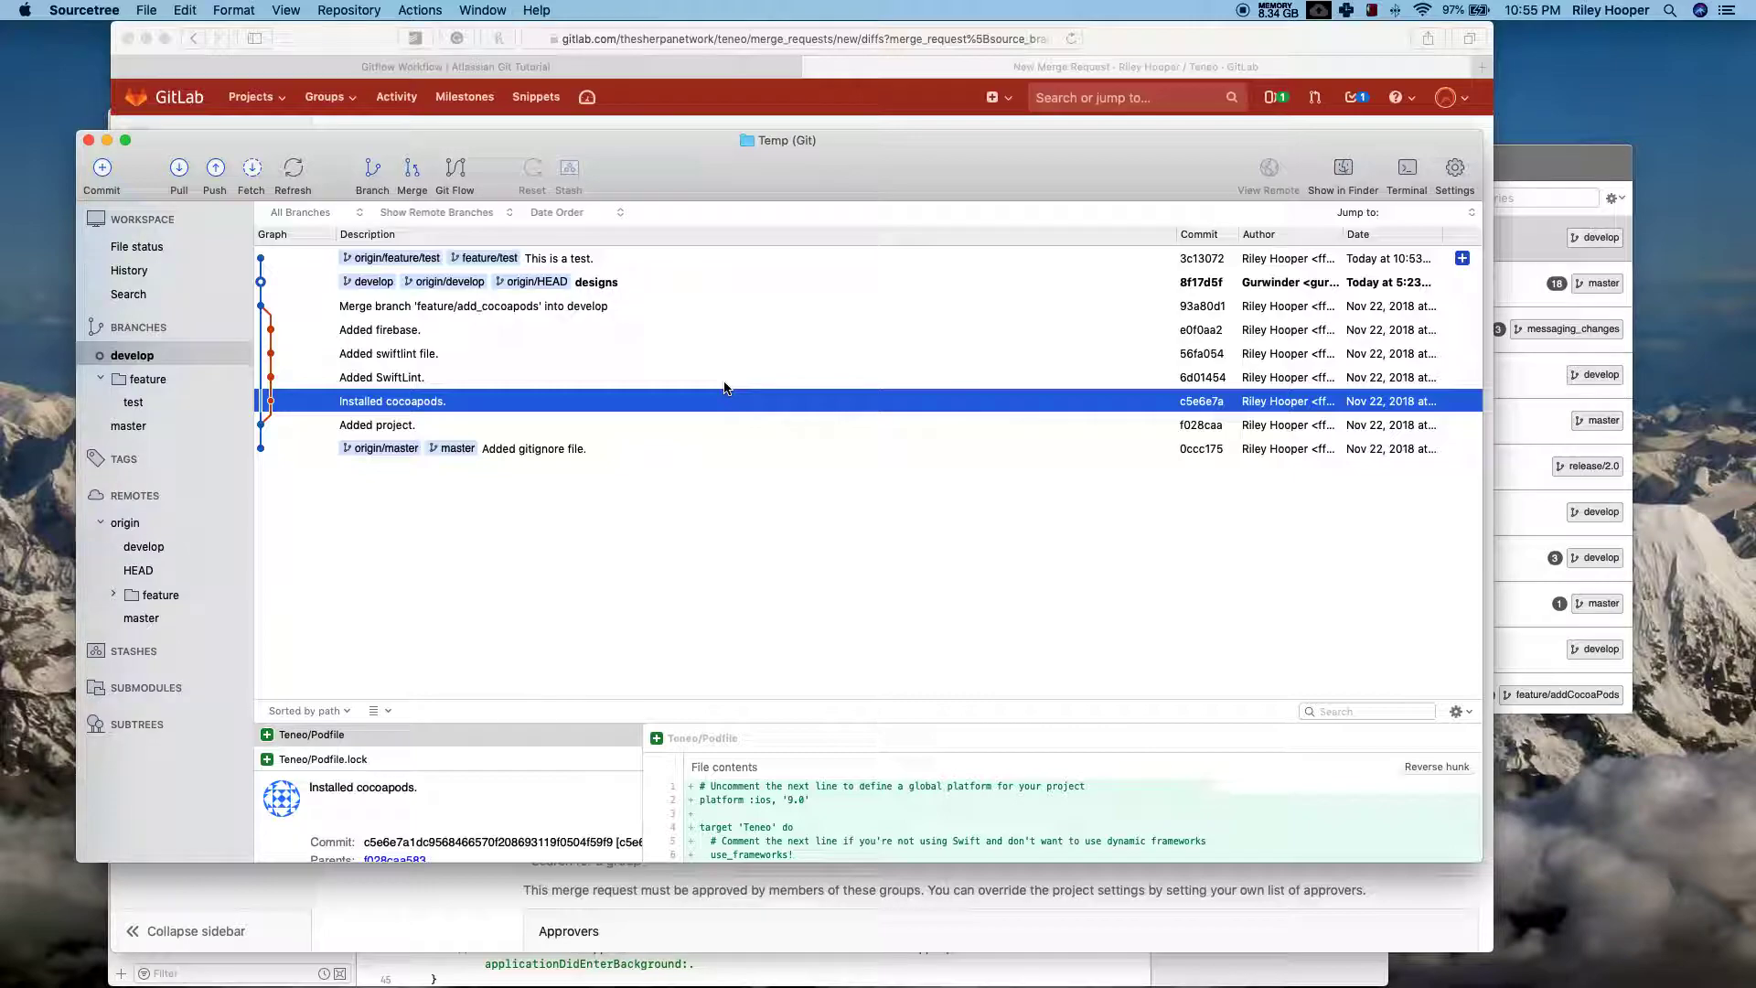
Step: Switch to Safari and examine the Release Branches and Hotfix Branches sections of the Atlassian Gitflow Workflow tutorial
{"action": "left_click", "coordinate": [737, 62]}
{"action": "scroll", "coordinate": [781, 256], "scroll_direction": "up", "scroll_amount": 1}
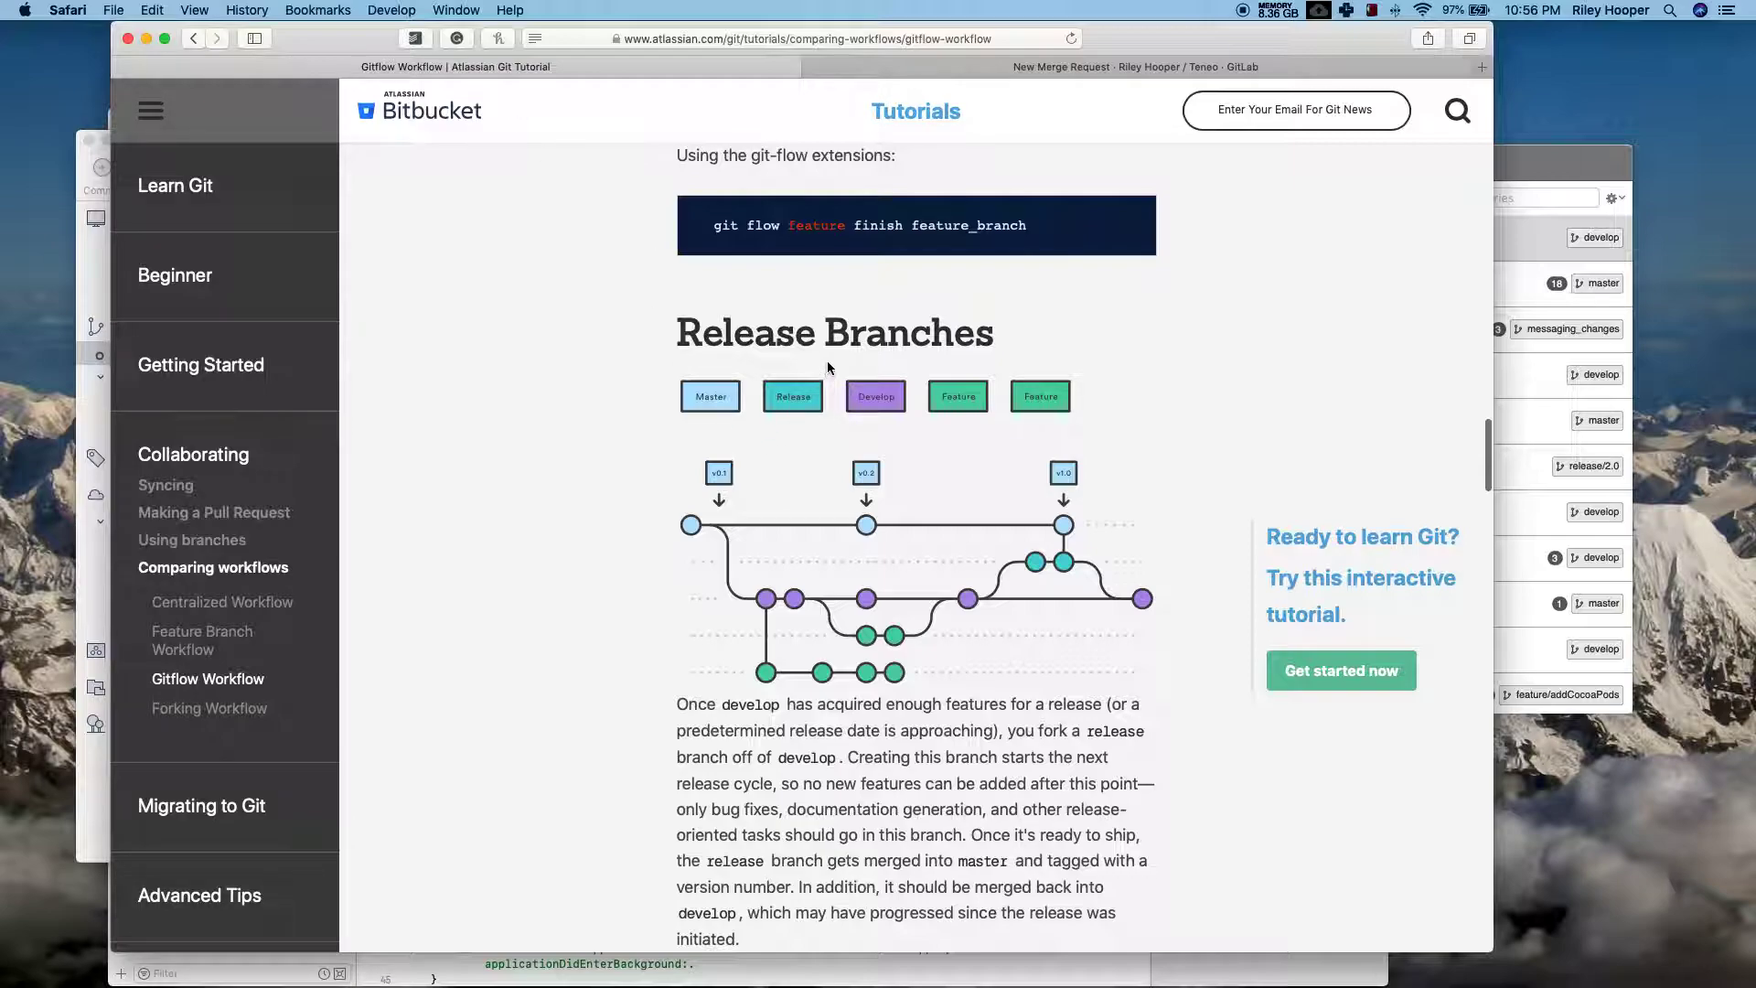
{"action": "scroll", "coordinate": [827, 361], "scroll_direction": "down", "scroll_amount": 1}
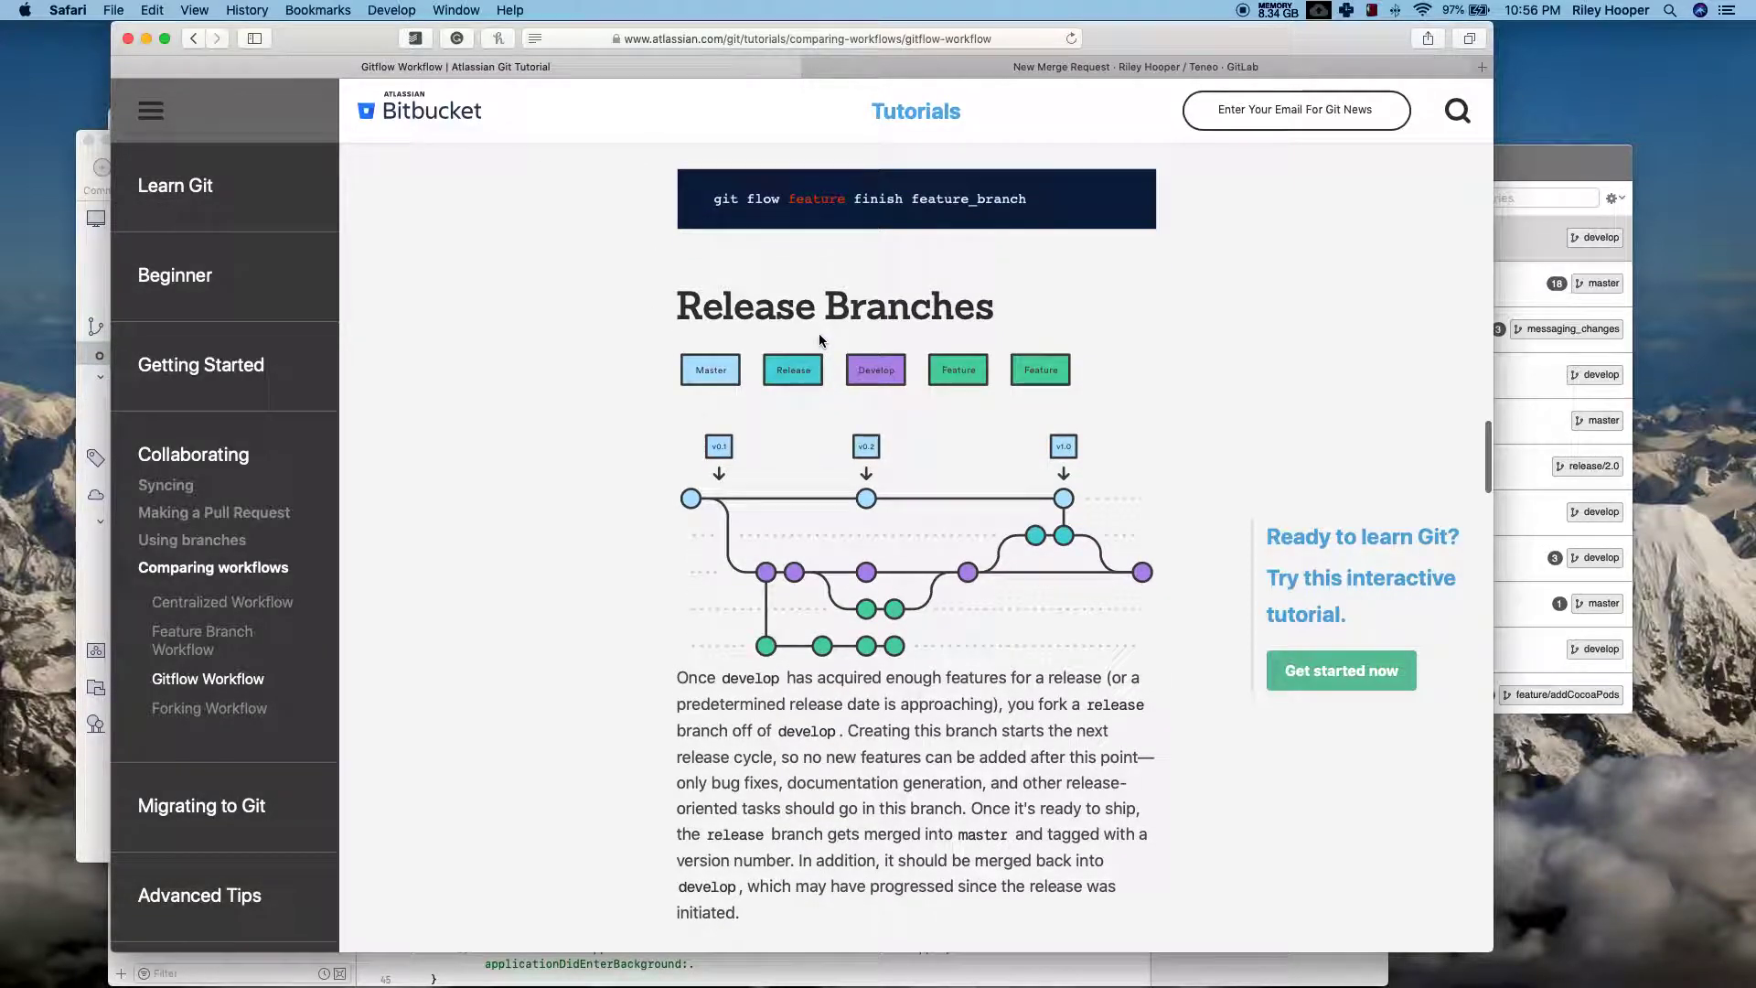
{"action": "scroll", "coordinate": [831, 357], "scroll_direction": "down", "scroll_amount": 12}
{"action": "scroll", "coordinate": [825, 355], "scroll_direction": "down", "scroll_amount": 6}
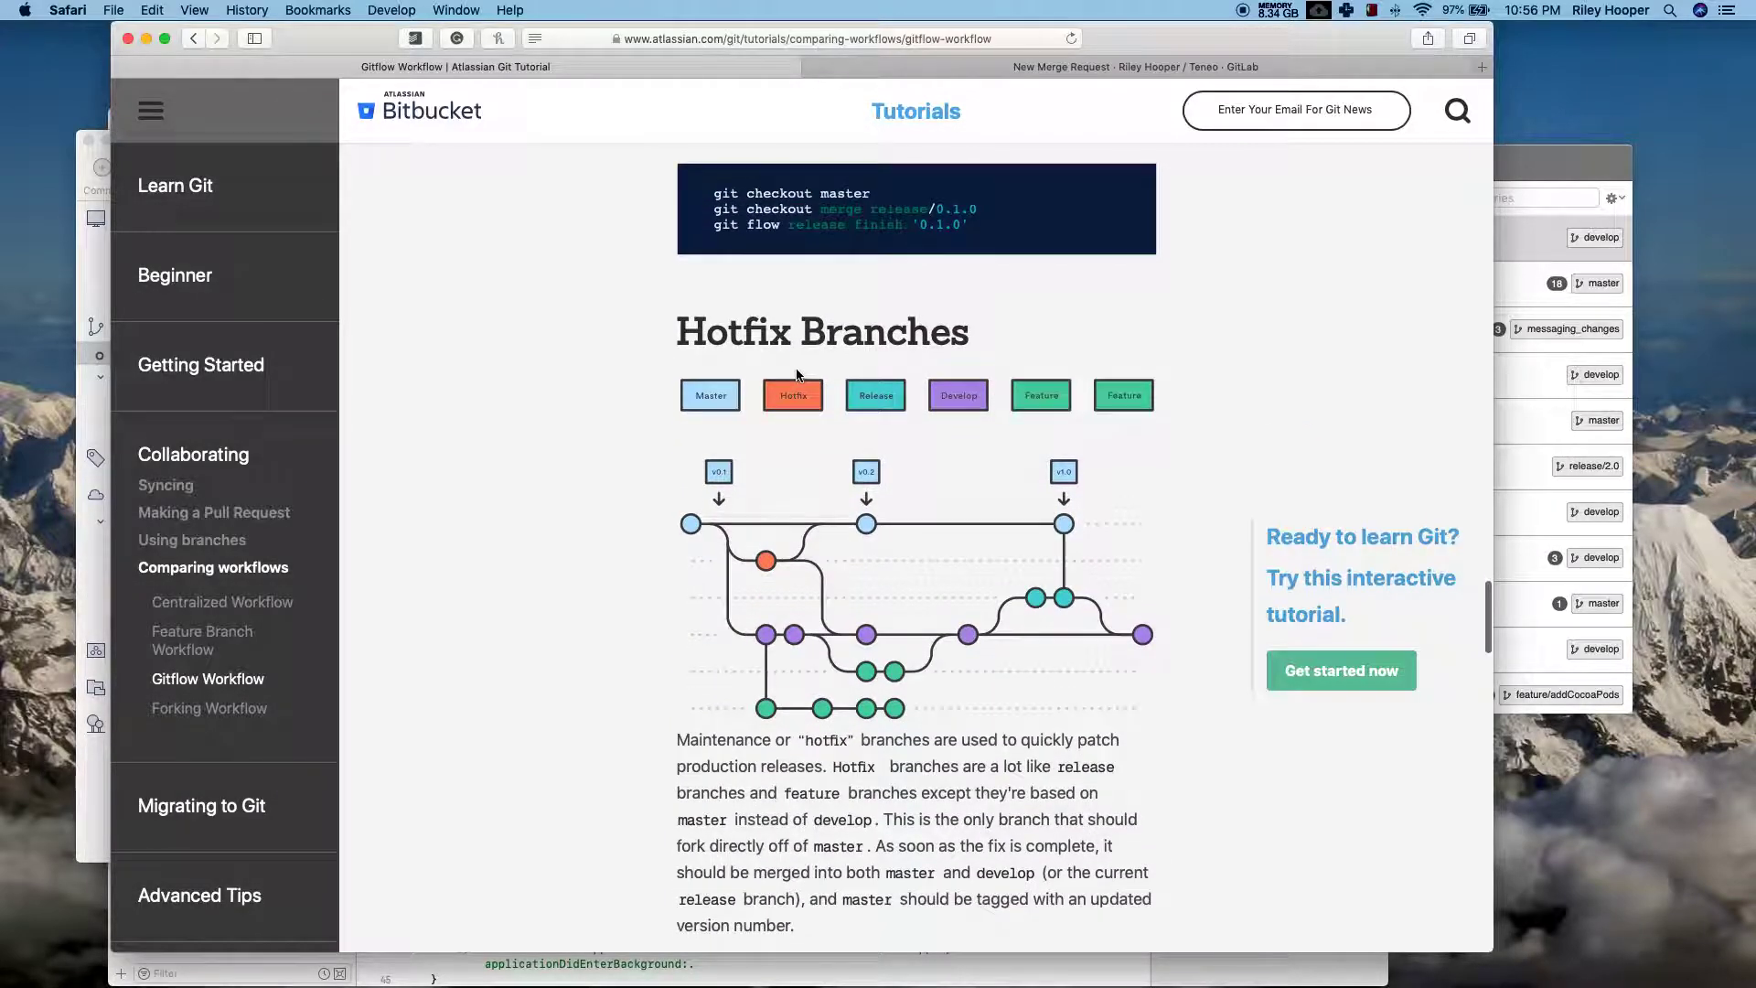
{"action": "scroll", "coordinate": [841, 357], "scroll_direction": "down", "scroll_amount": 10}
{"action": "scroll", "coordinate": [841, 362], "scroll_direction": "up", "scroll_amount": 8}
{"action": "scroll", "coordinate": [841, 359], "scroll_direction": "down", "scroll_amount": 10}
{"action": "scroll", "coordinate": [839, 357], "scroll_direction": "up", "scroll_amount": 2}
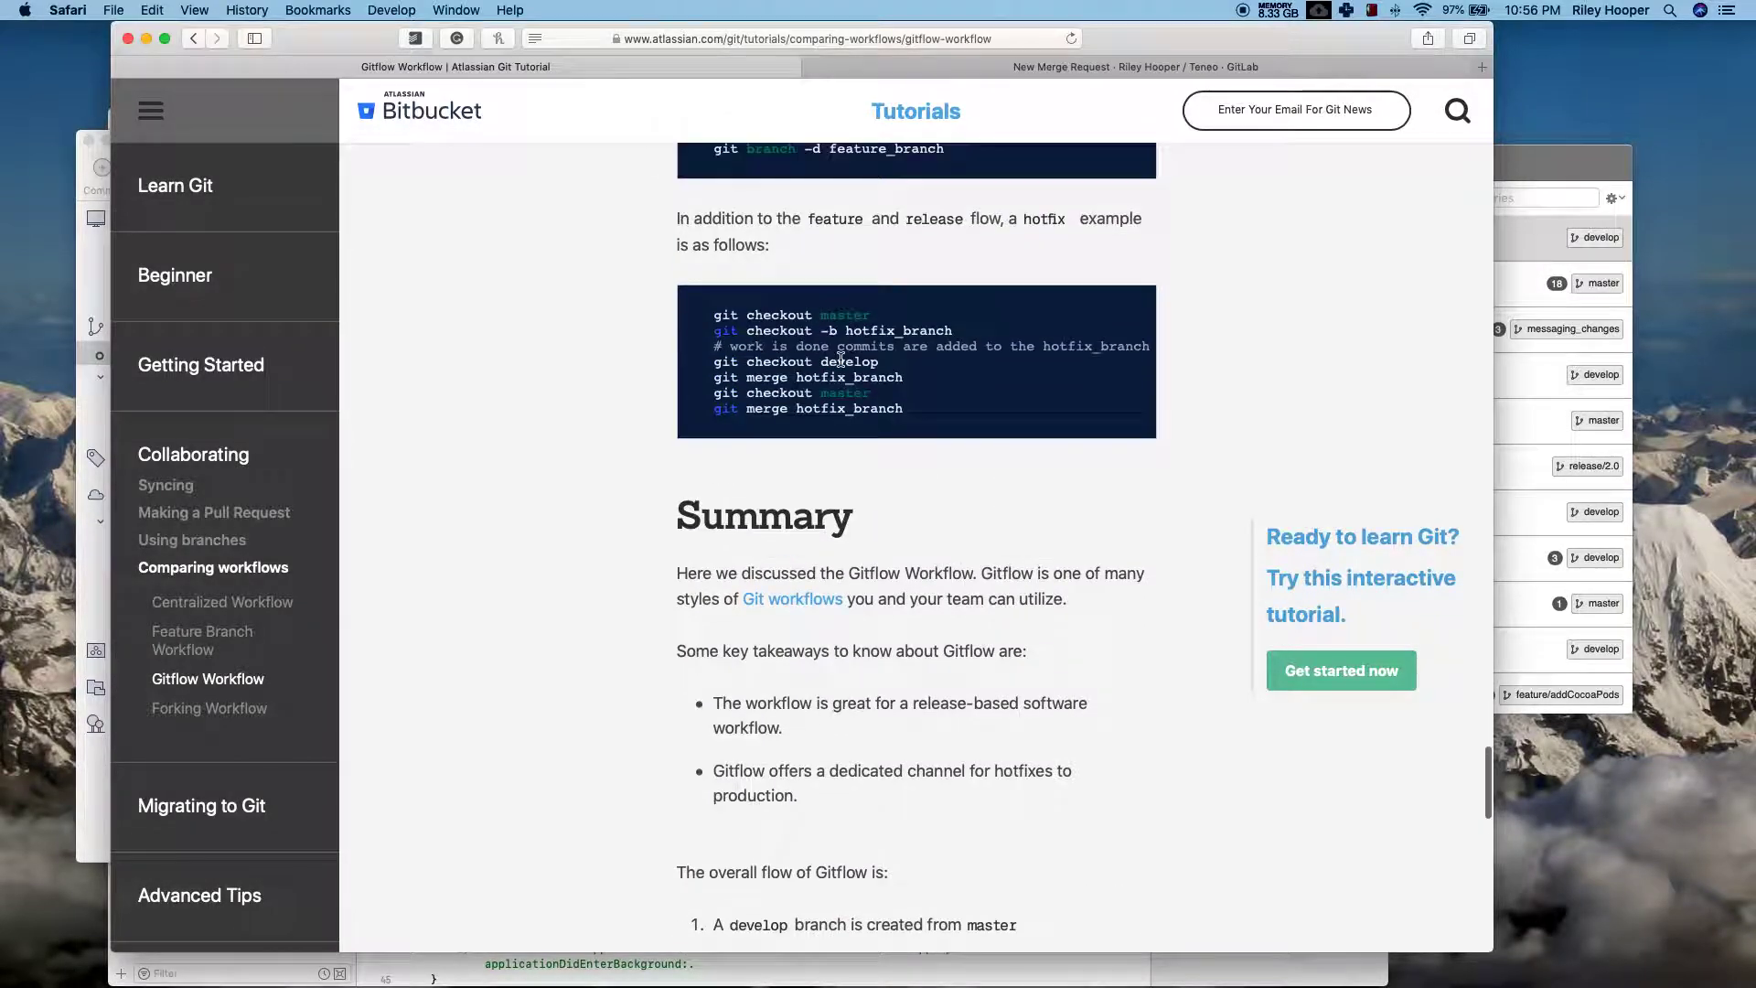
Step: Examine the tutorial's example Git commands for the hotfix flow and the complete feature branch flow
{"action": "left_click_drag", "start_coordinate": [910, 411], "coordinate": [667, 298]}
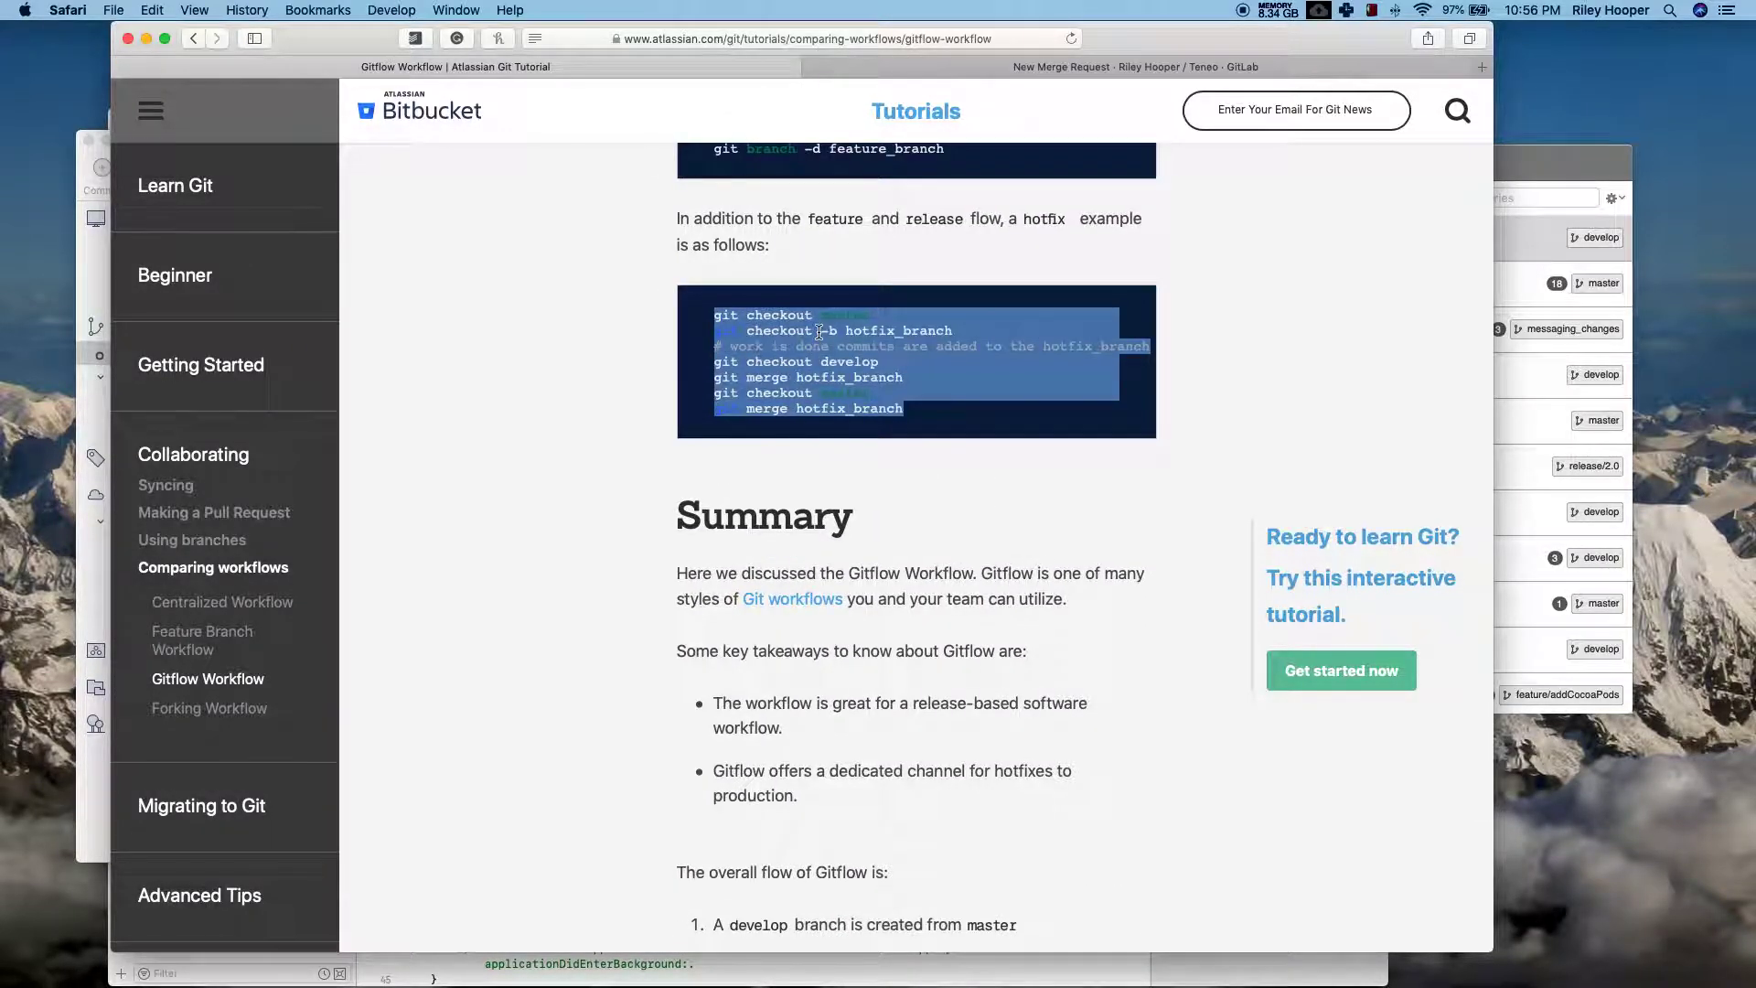
{"action": "scroll", "coordinate": [787, 348], "scroll_direction": "up", "scroll_amount": 4}
{"action": "left_click_drag", "start_coordinate": [960, 371], "coordinate": [710, 239]}
{"action": "scroll", "coordinate": [811, 307], "scroll_direction": "up", "scroll_amount": 2}
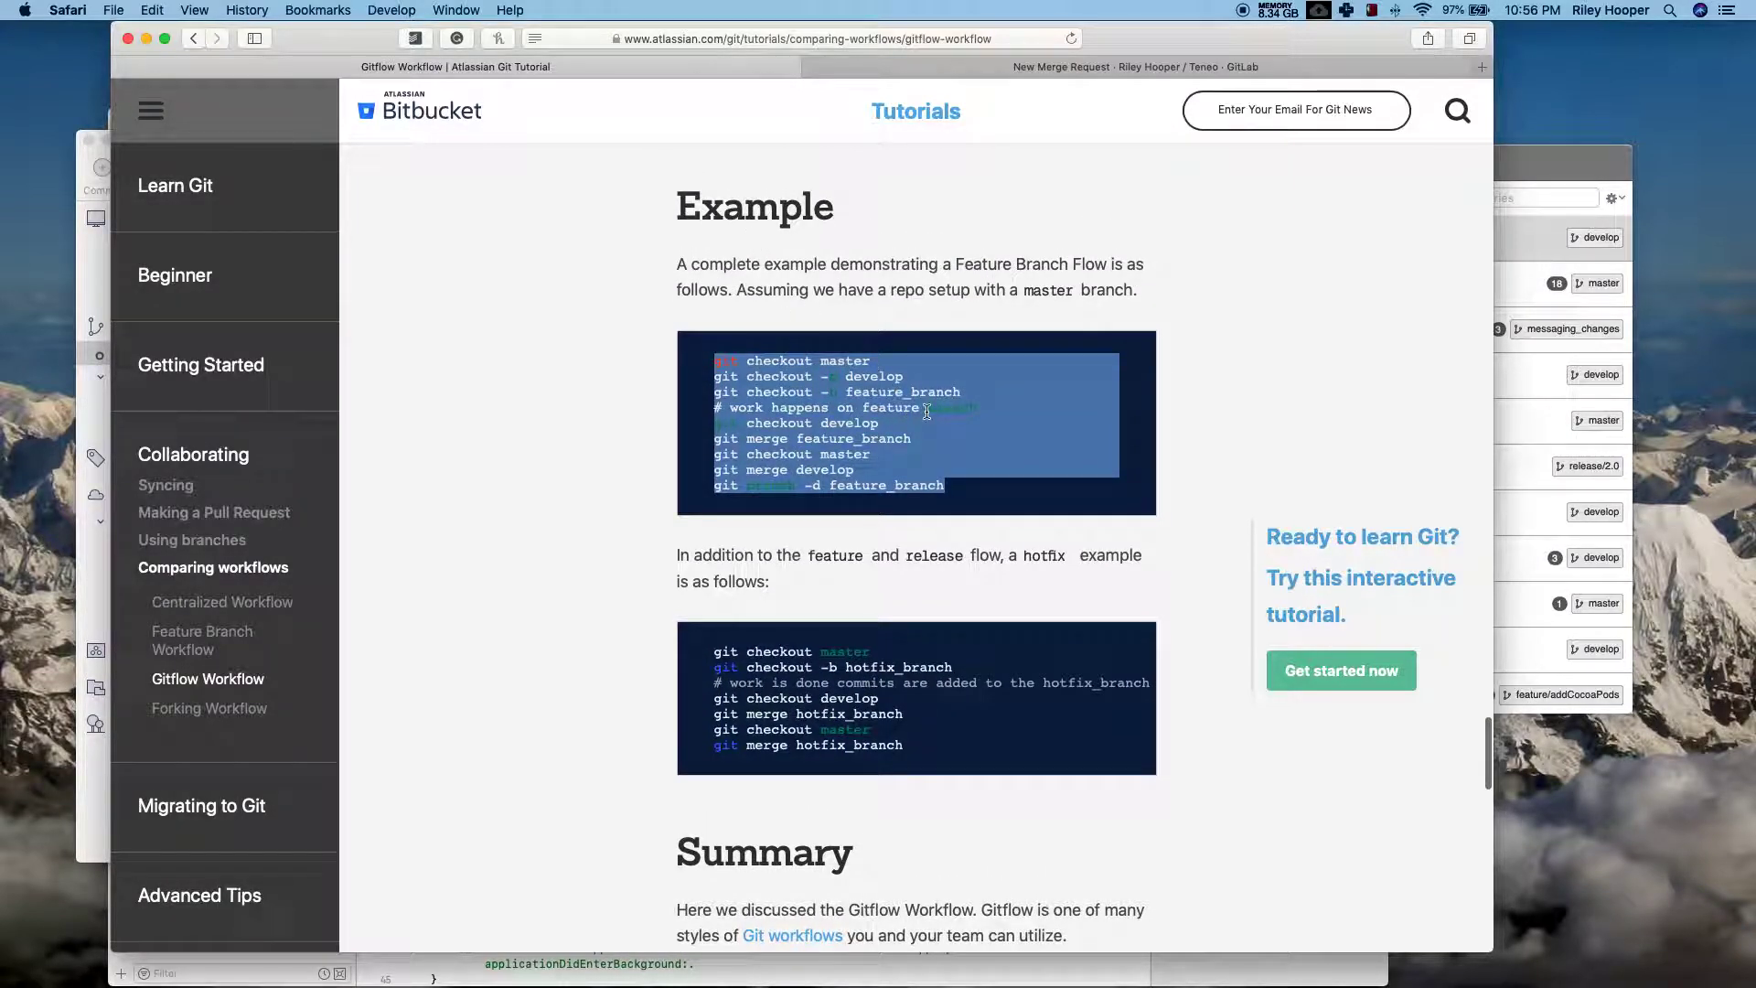
{"action": "scroll", "coordinate": [992, 418], "scroll_direction": "up", "scroll_amount": 1}
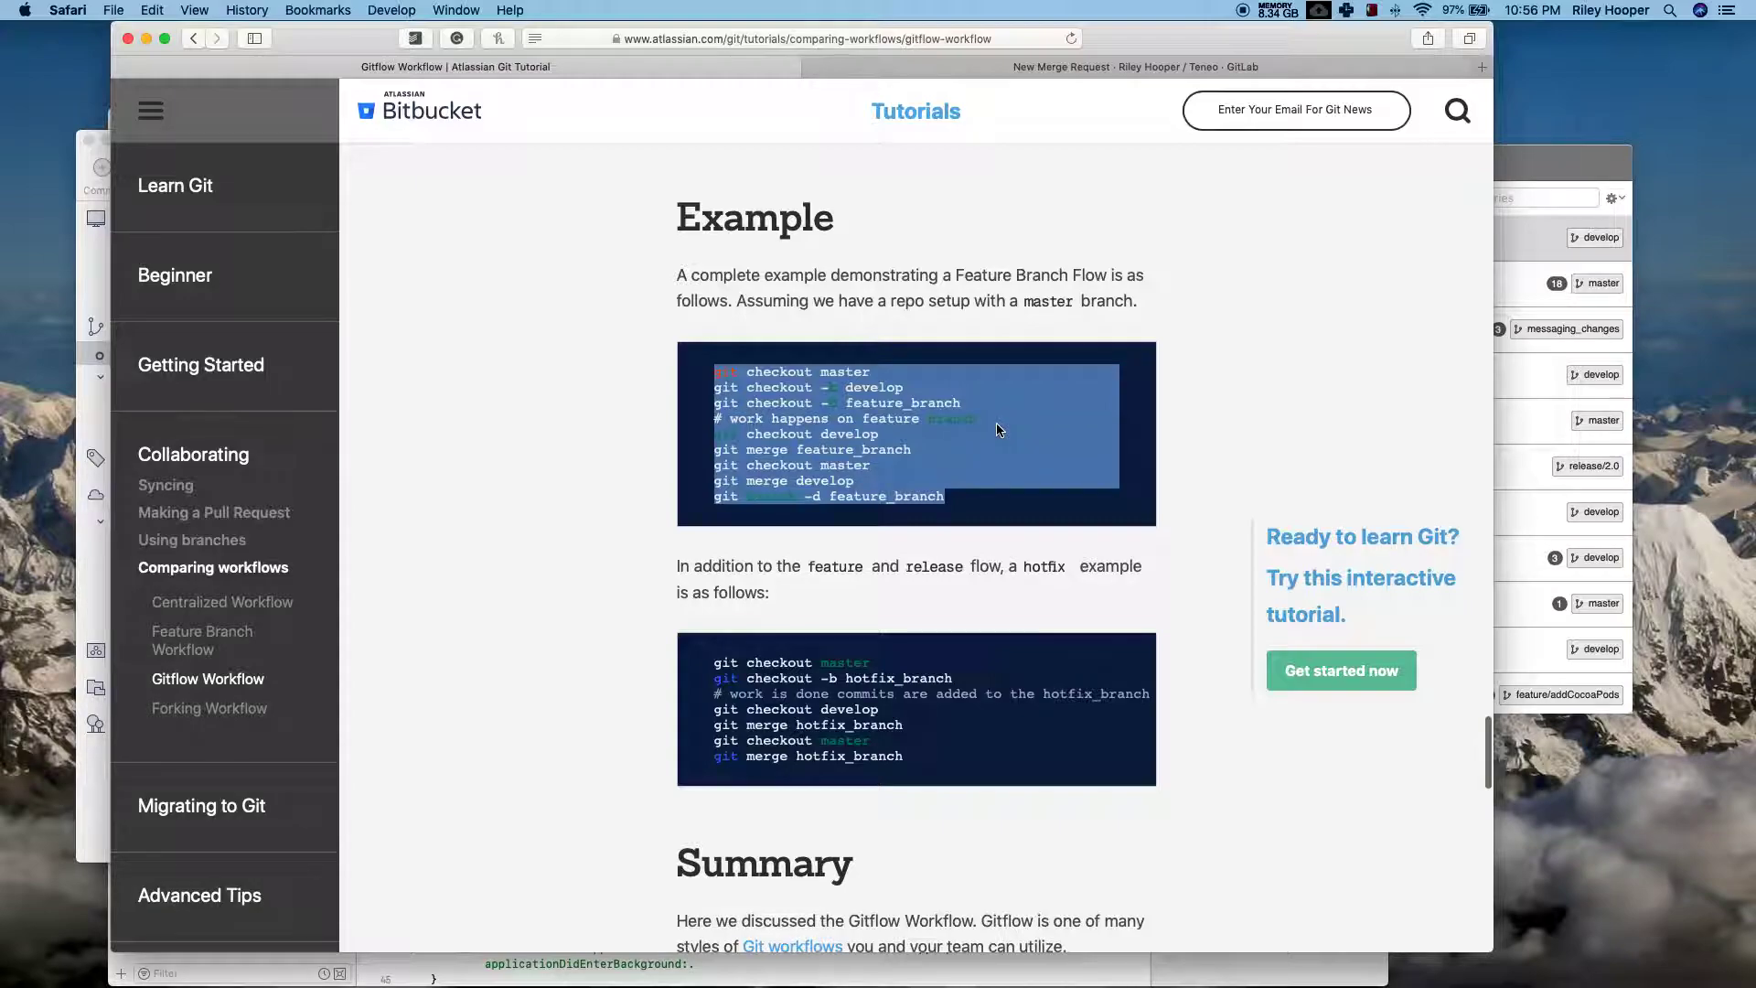
{"action": "left_click", "coordinate": [1000, 430]}
{"action": "left_click_drag", "start_coordinate": [740, 387], "coordinate": [1094, 461]}
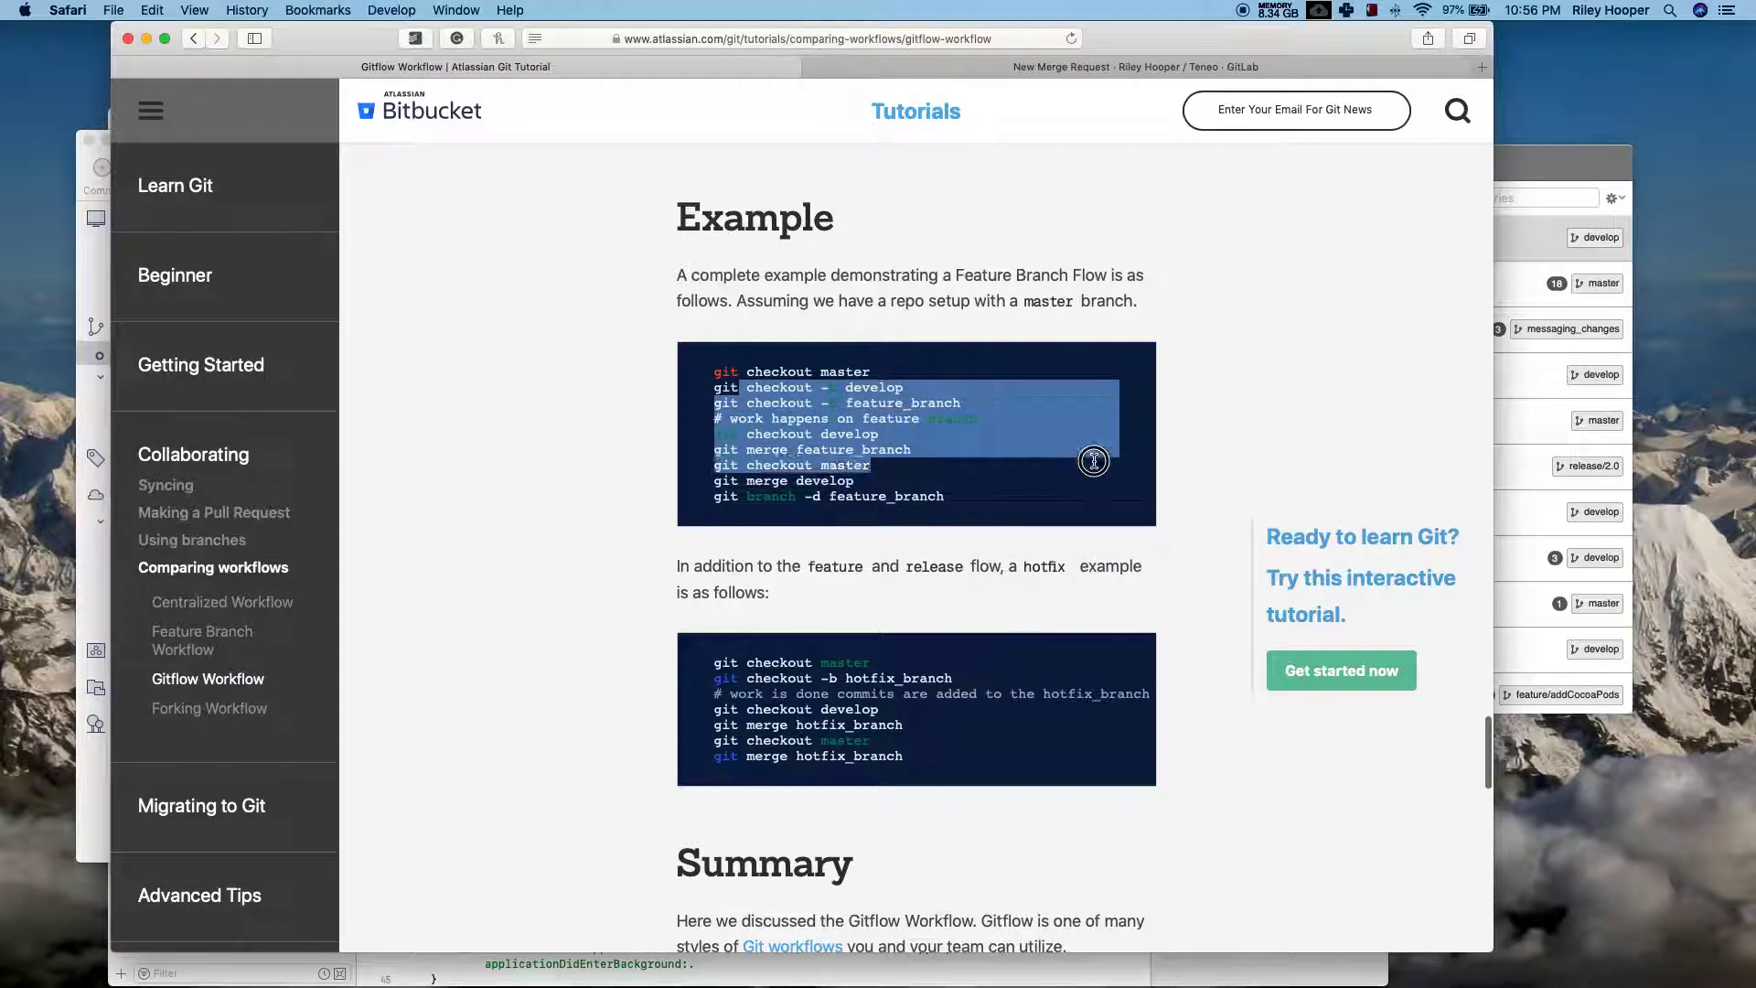
{"action": "left_click", "coordinate": [1003, 487]}
{"action": "scroll", "coordinate": [1003, 486], "scroll_direction": "down", "scroll_amount": 1}
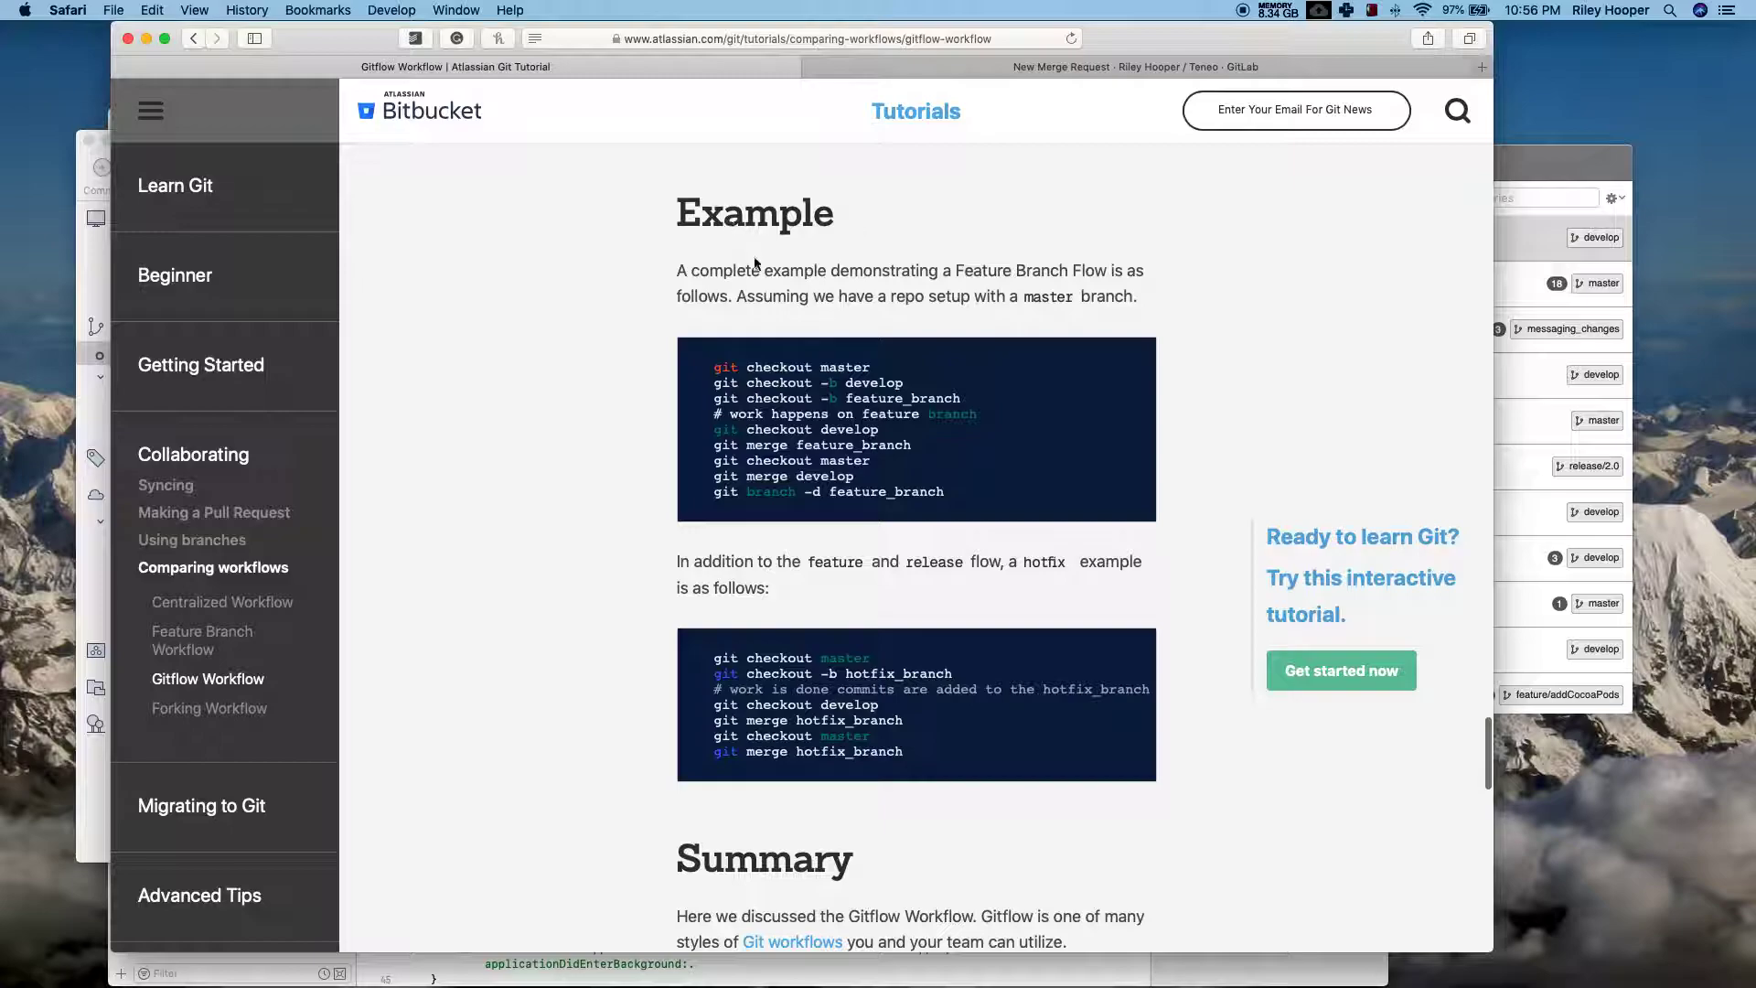
Step: Return to Sourcetree, inspect the merge commit of feature/add_cocoapods into develop, and review the Git Flow actions again without starting one
{"action": "left_click", "coordinate": [105, 283]}
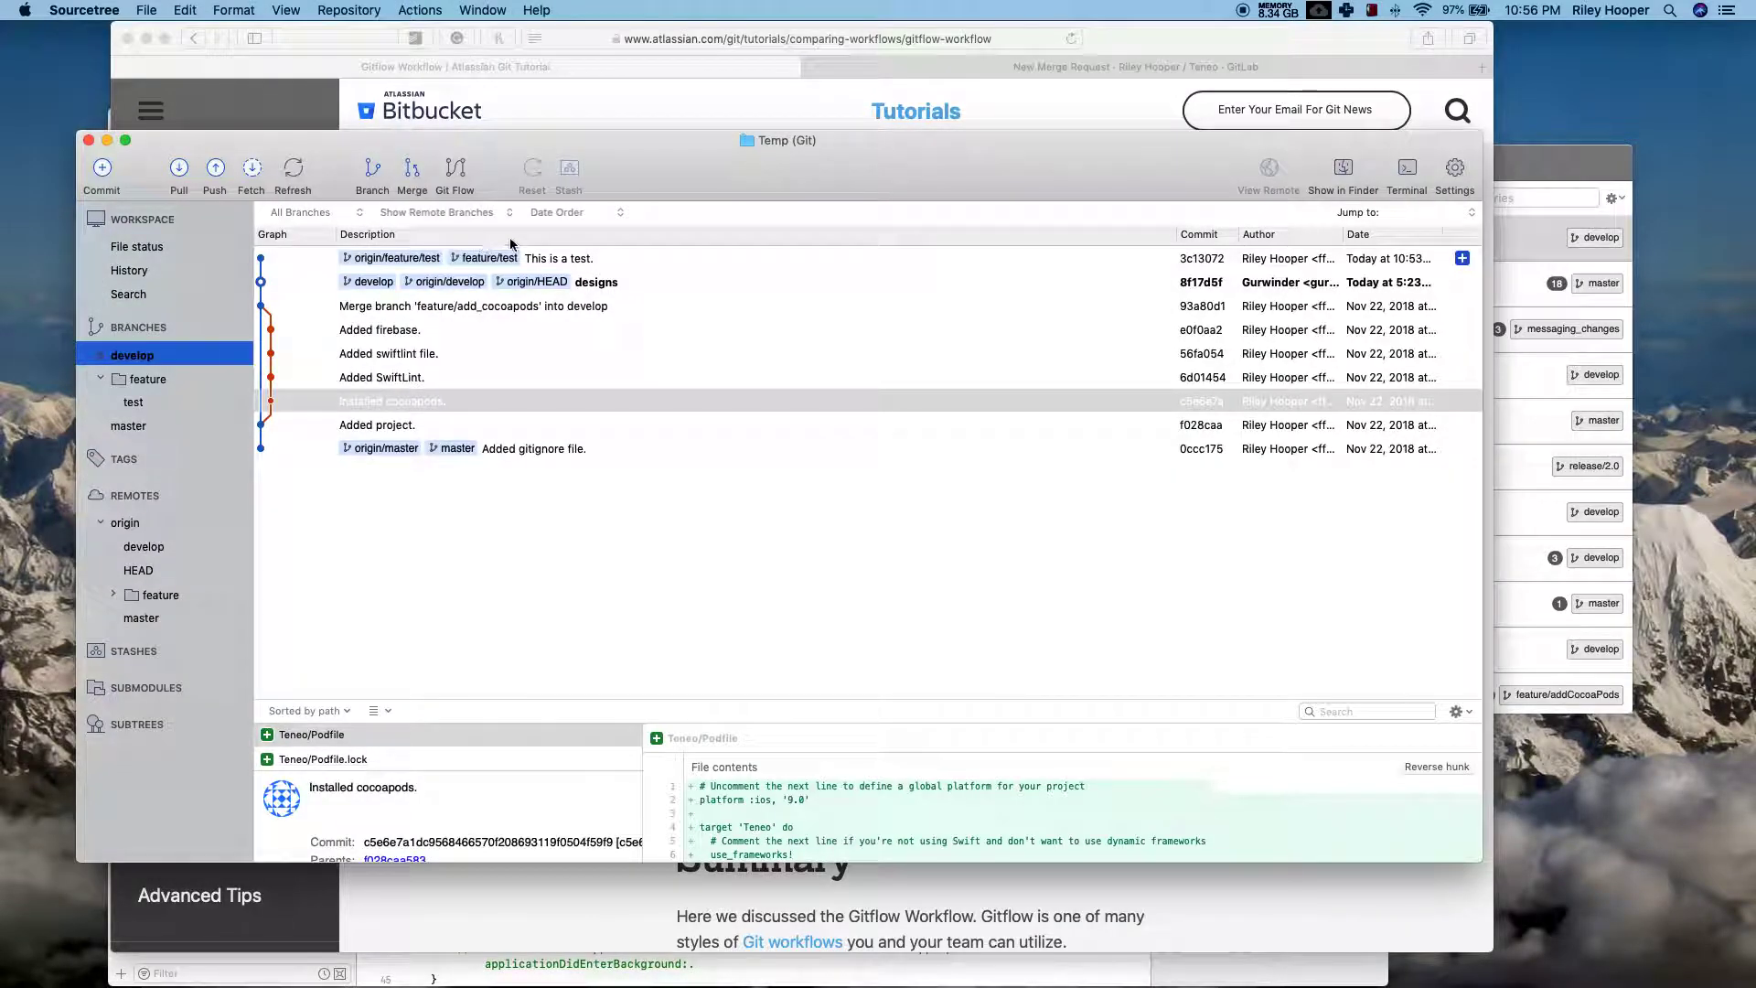
{"action": "left_click", "coordinate": [666, 299]}
{"action": "left_click", "coordinate": [463, 173]}
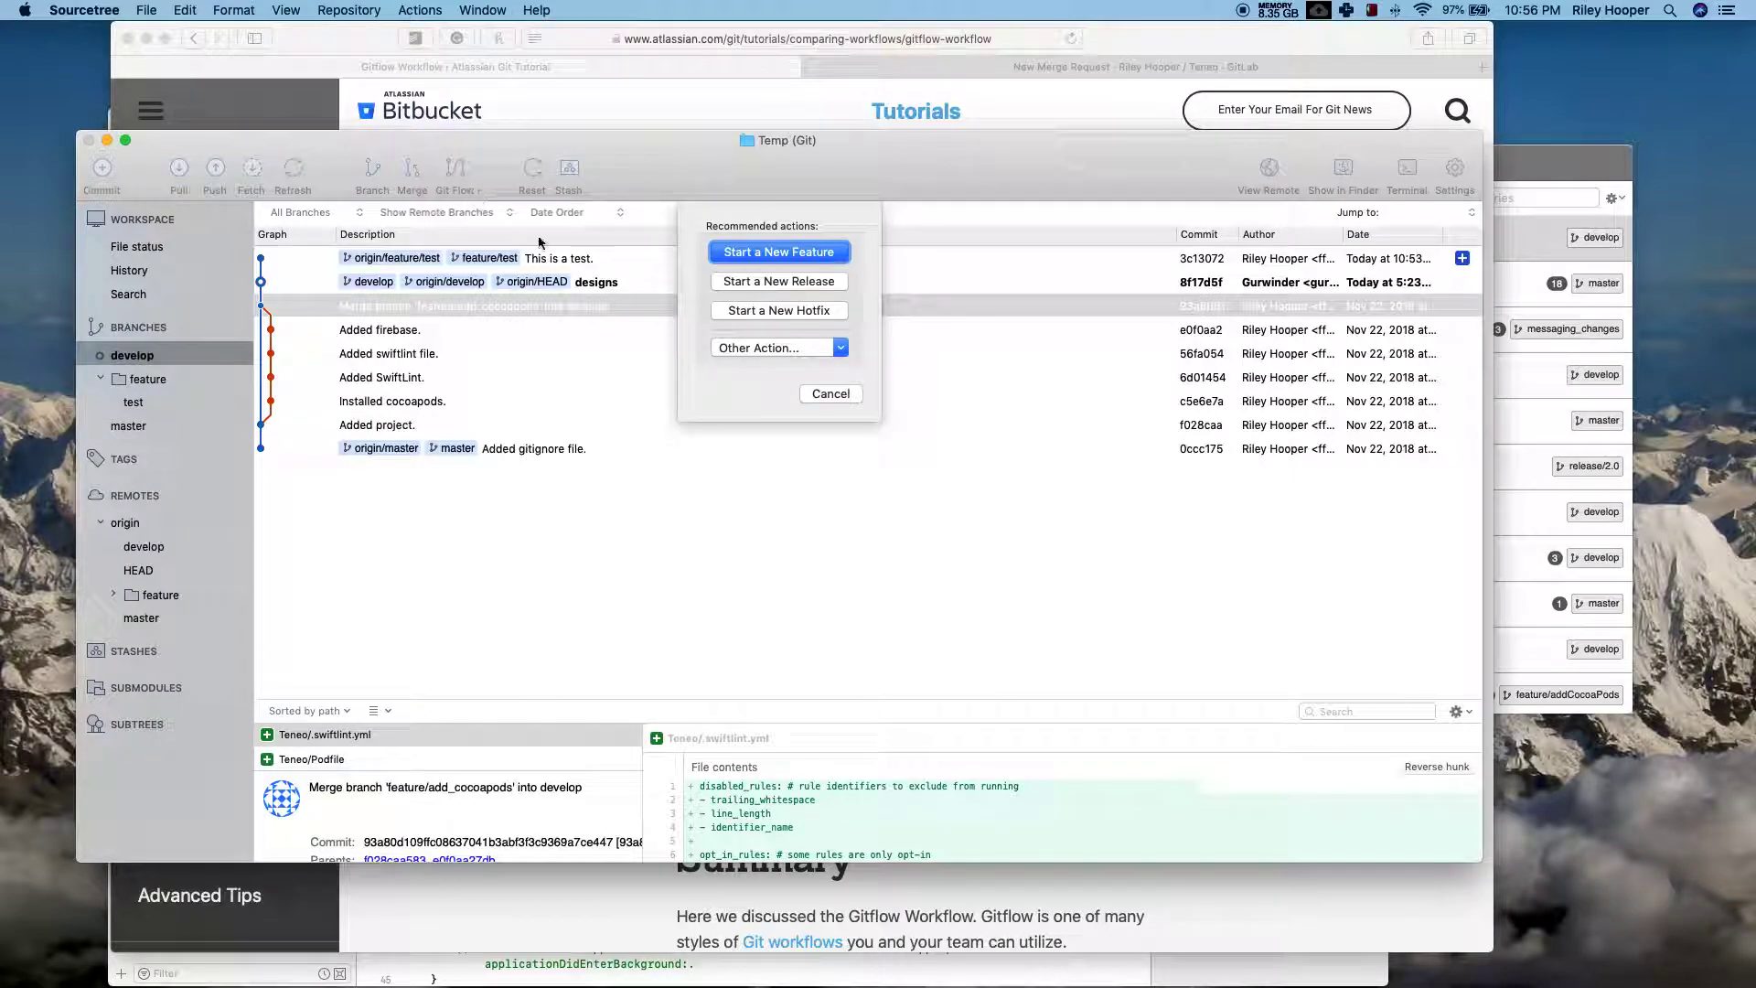
{"action": "left_click", "coordinate": [842, 394]}
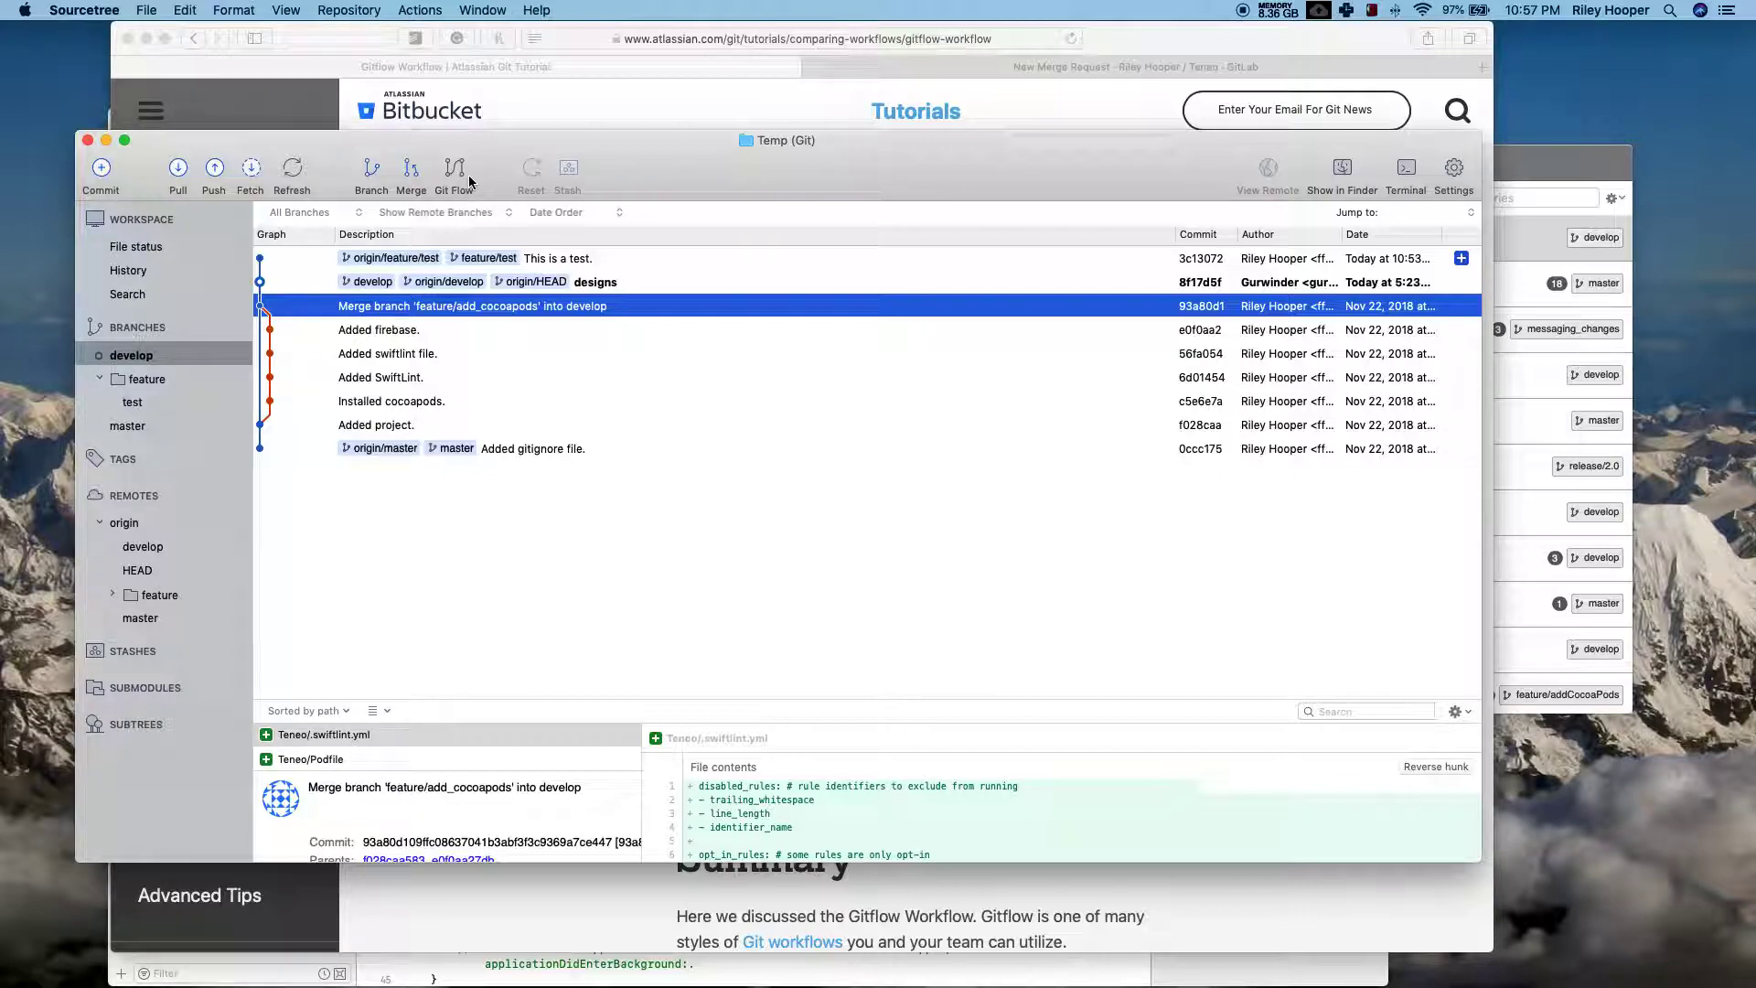
Step: Look over the feature branch folder and inspect the "Added gitignore file." commit on master
{"action": "left_click_drag", "start_coordinate": [727, 175], "coordinate": [736, 193]}
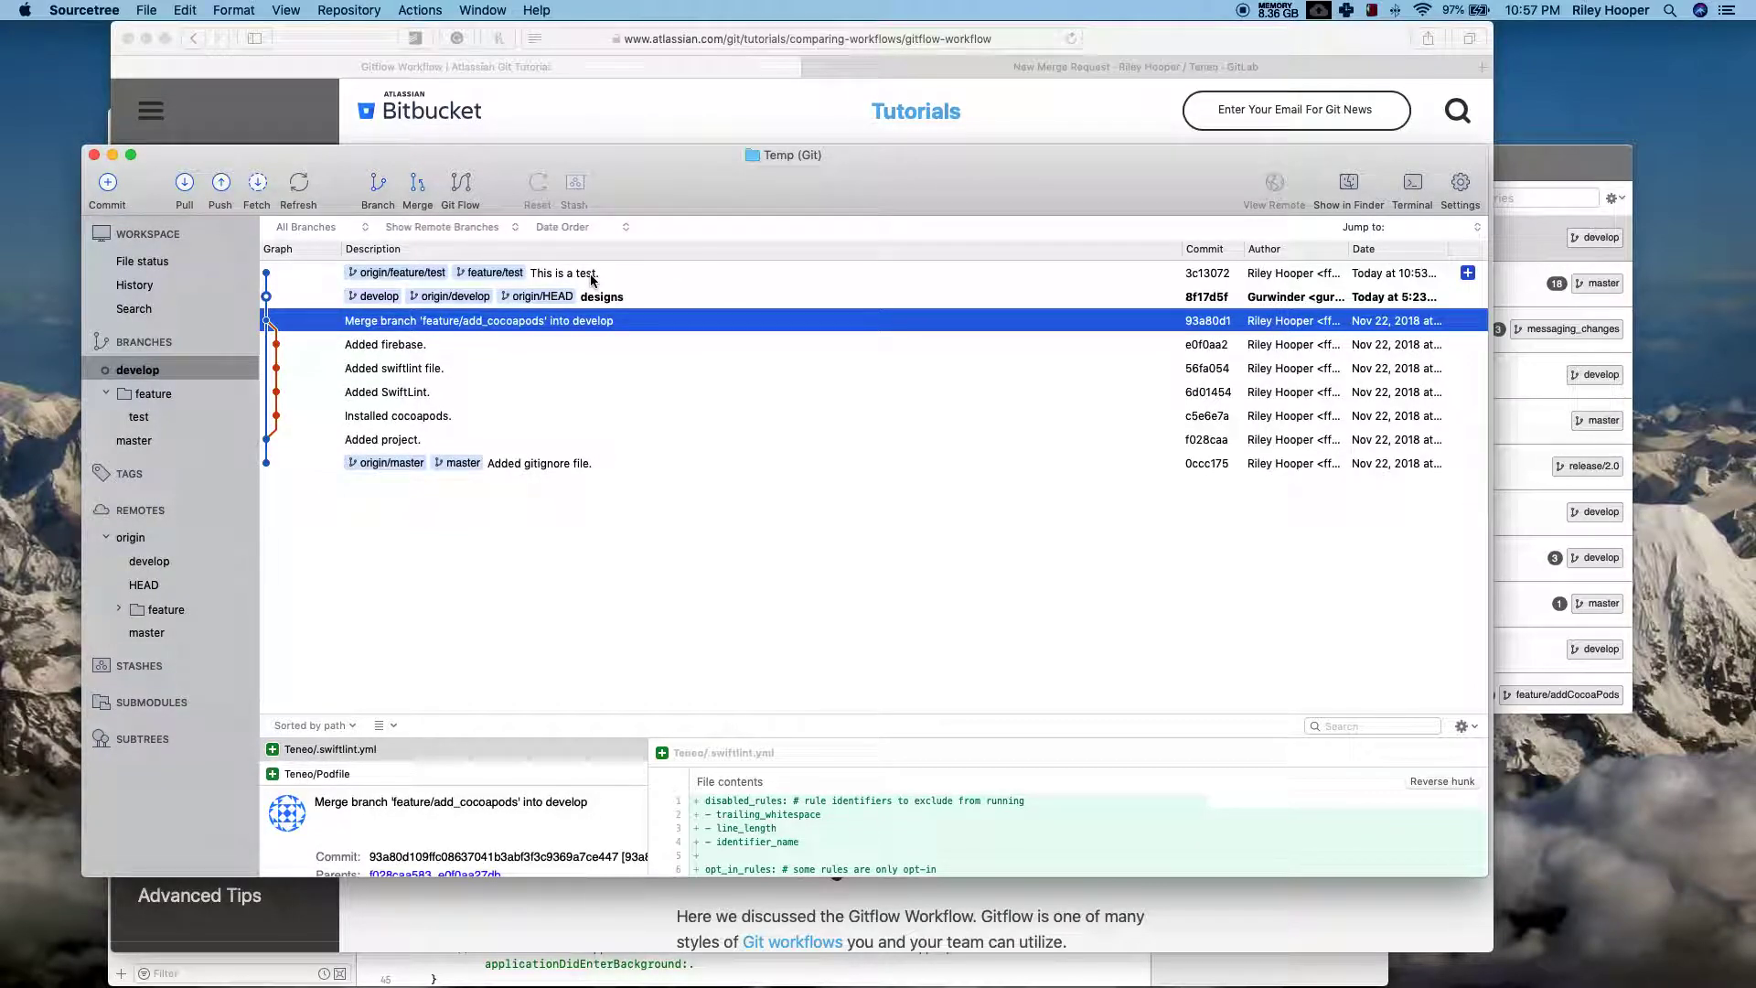
{"action": "left_click", "coordinate": [166, 394]}
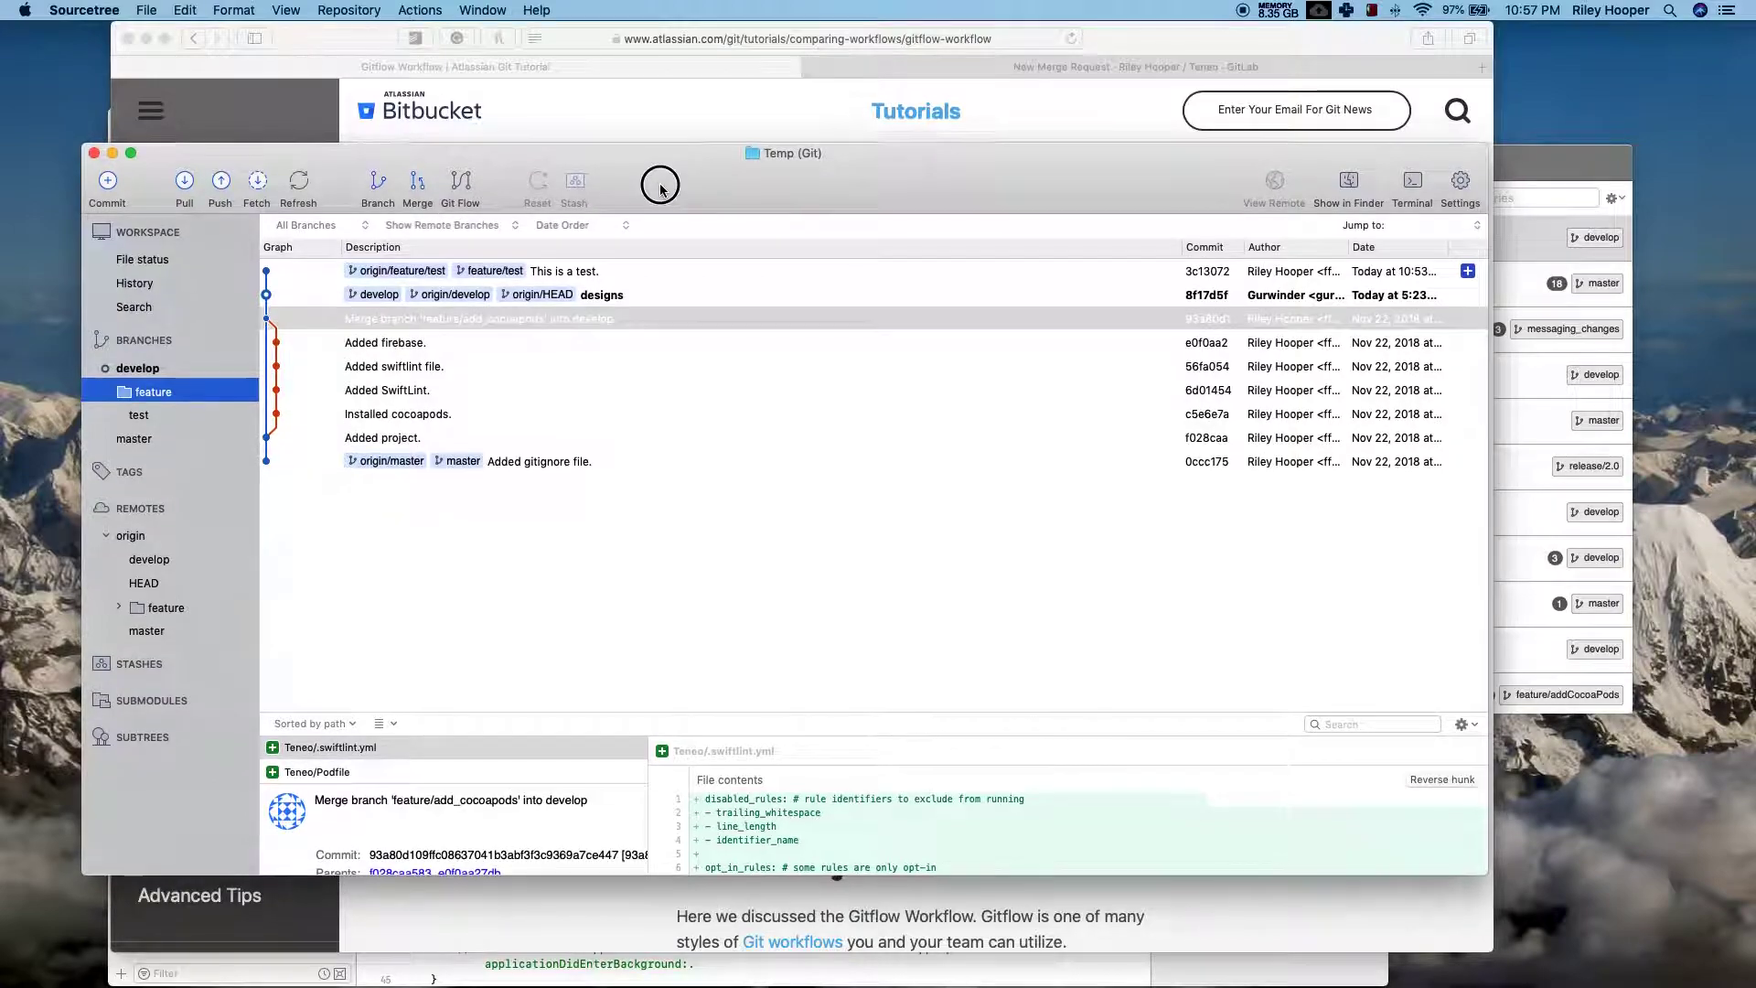
{"action": "left_click_drag", "start_coordinate": [660, 190], "coordinate": [652, 179]}
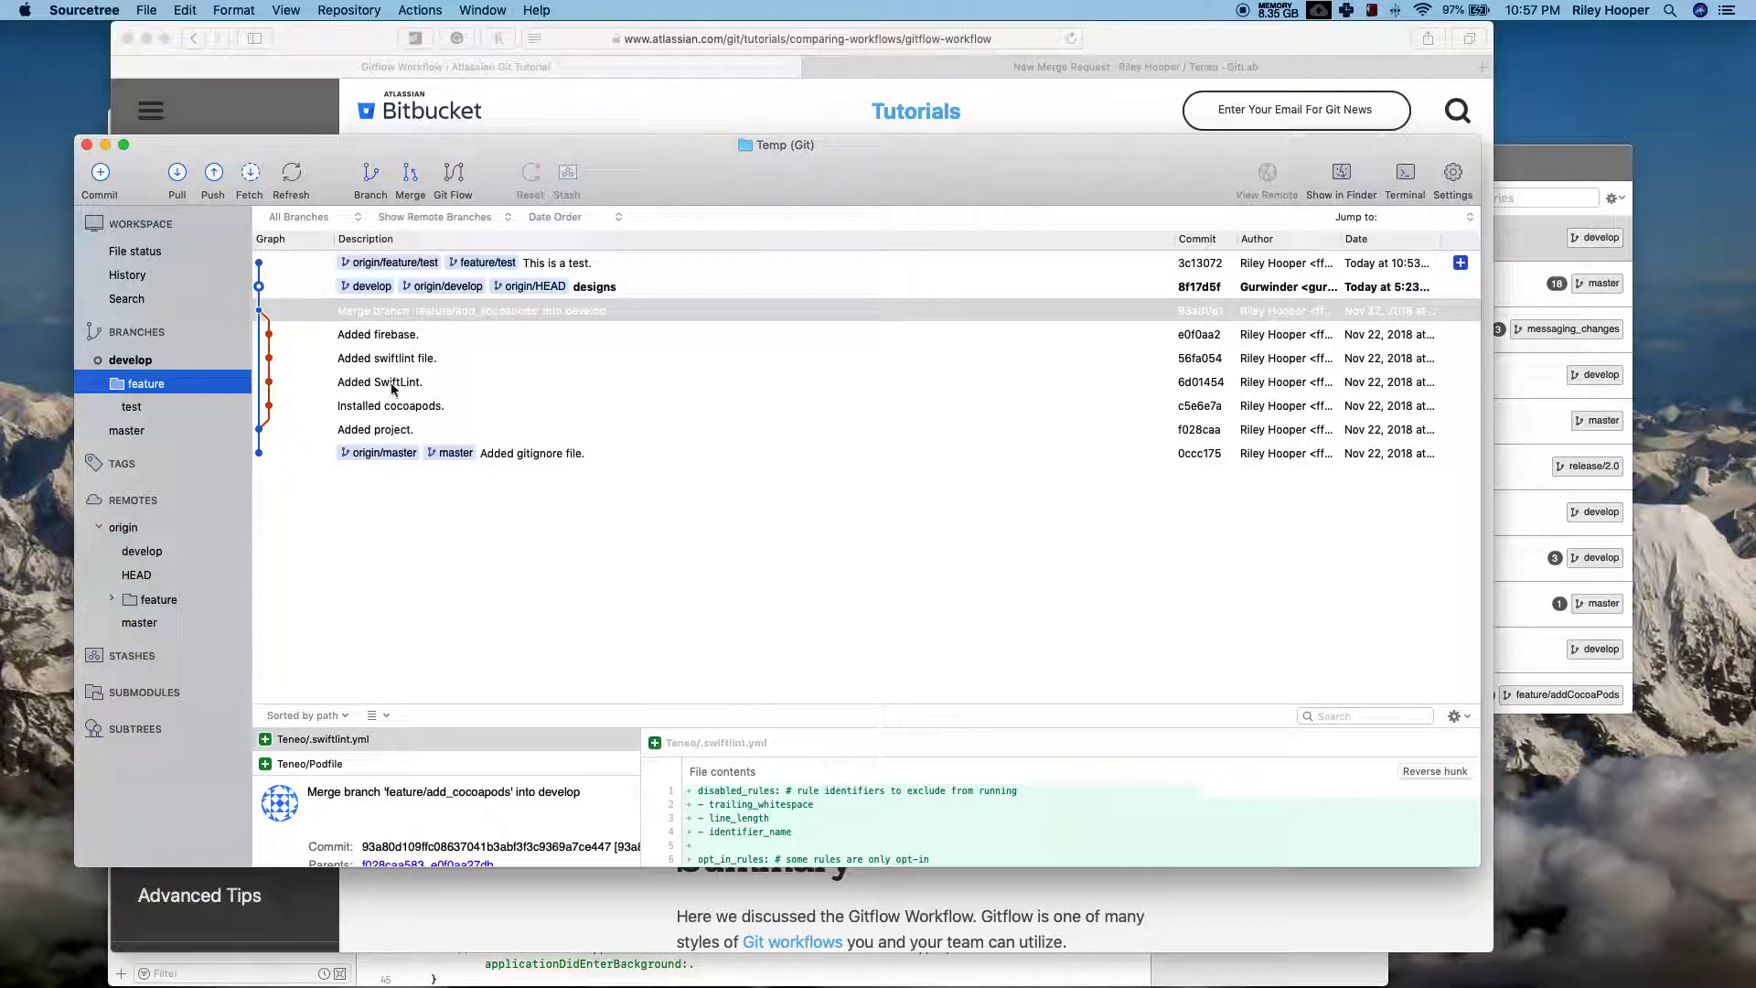
{"action": "left_click", "coordinate": [416, 454]}
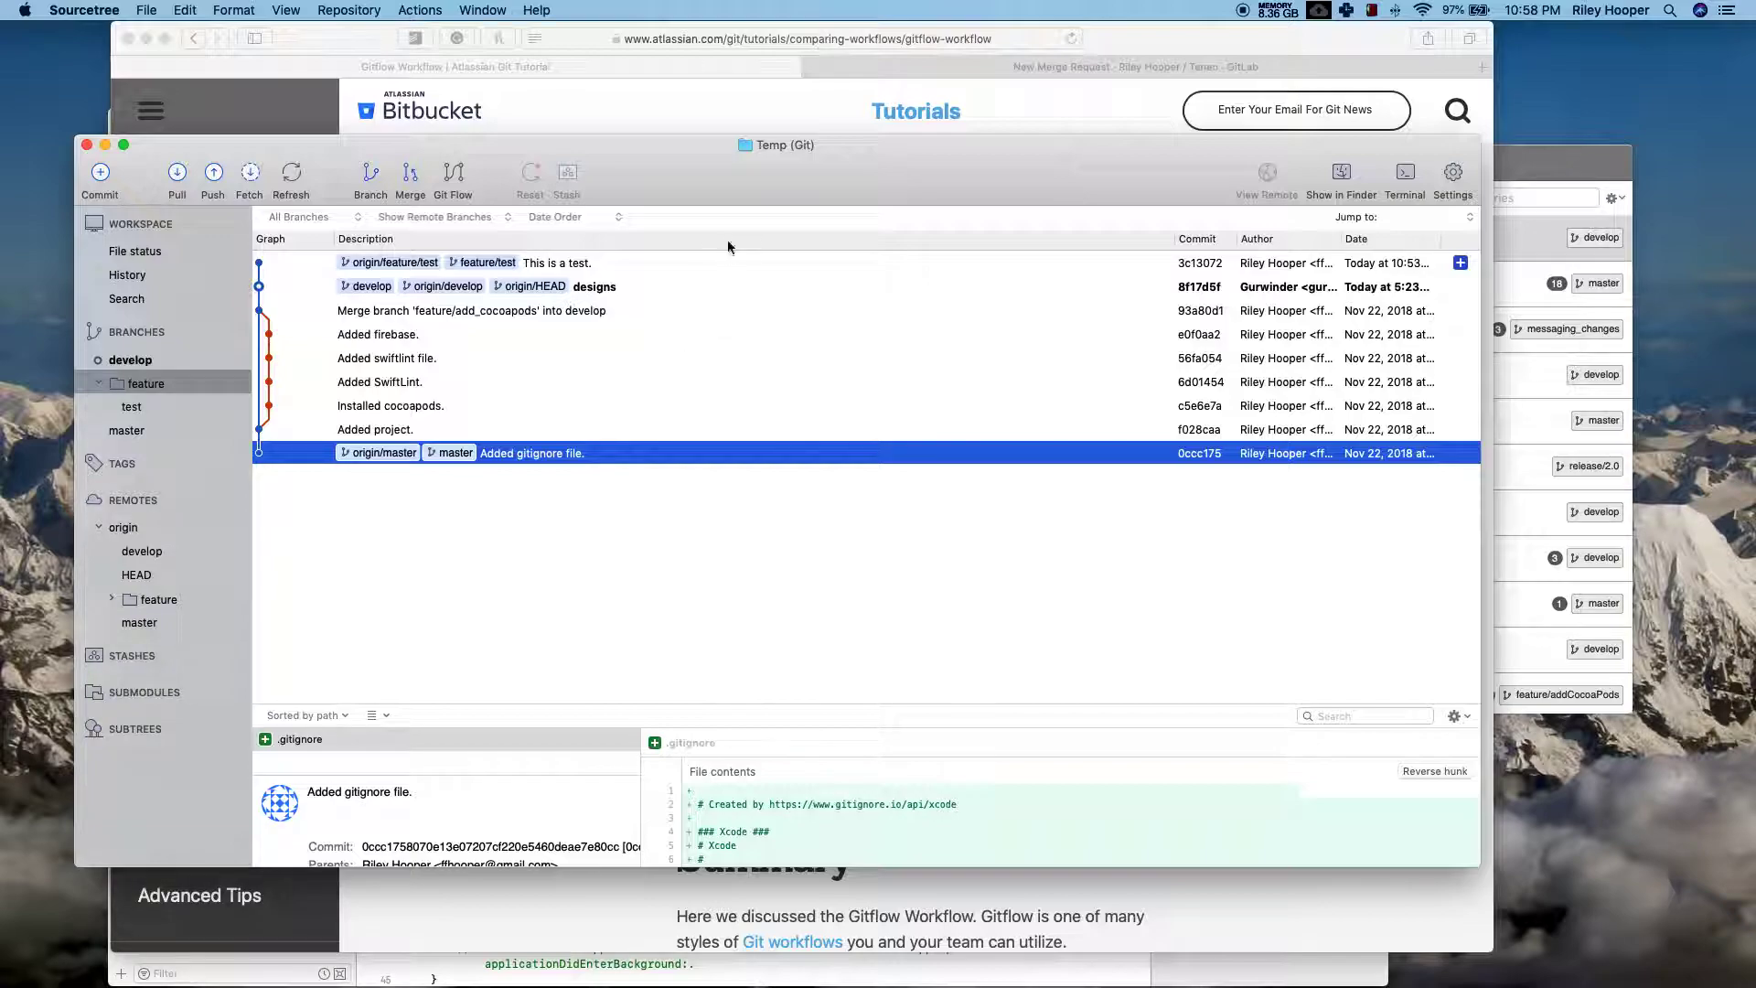
{"action": "left_click_drag", "start_coordinate": [704, 189], "coordinate": [664, 217]}
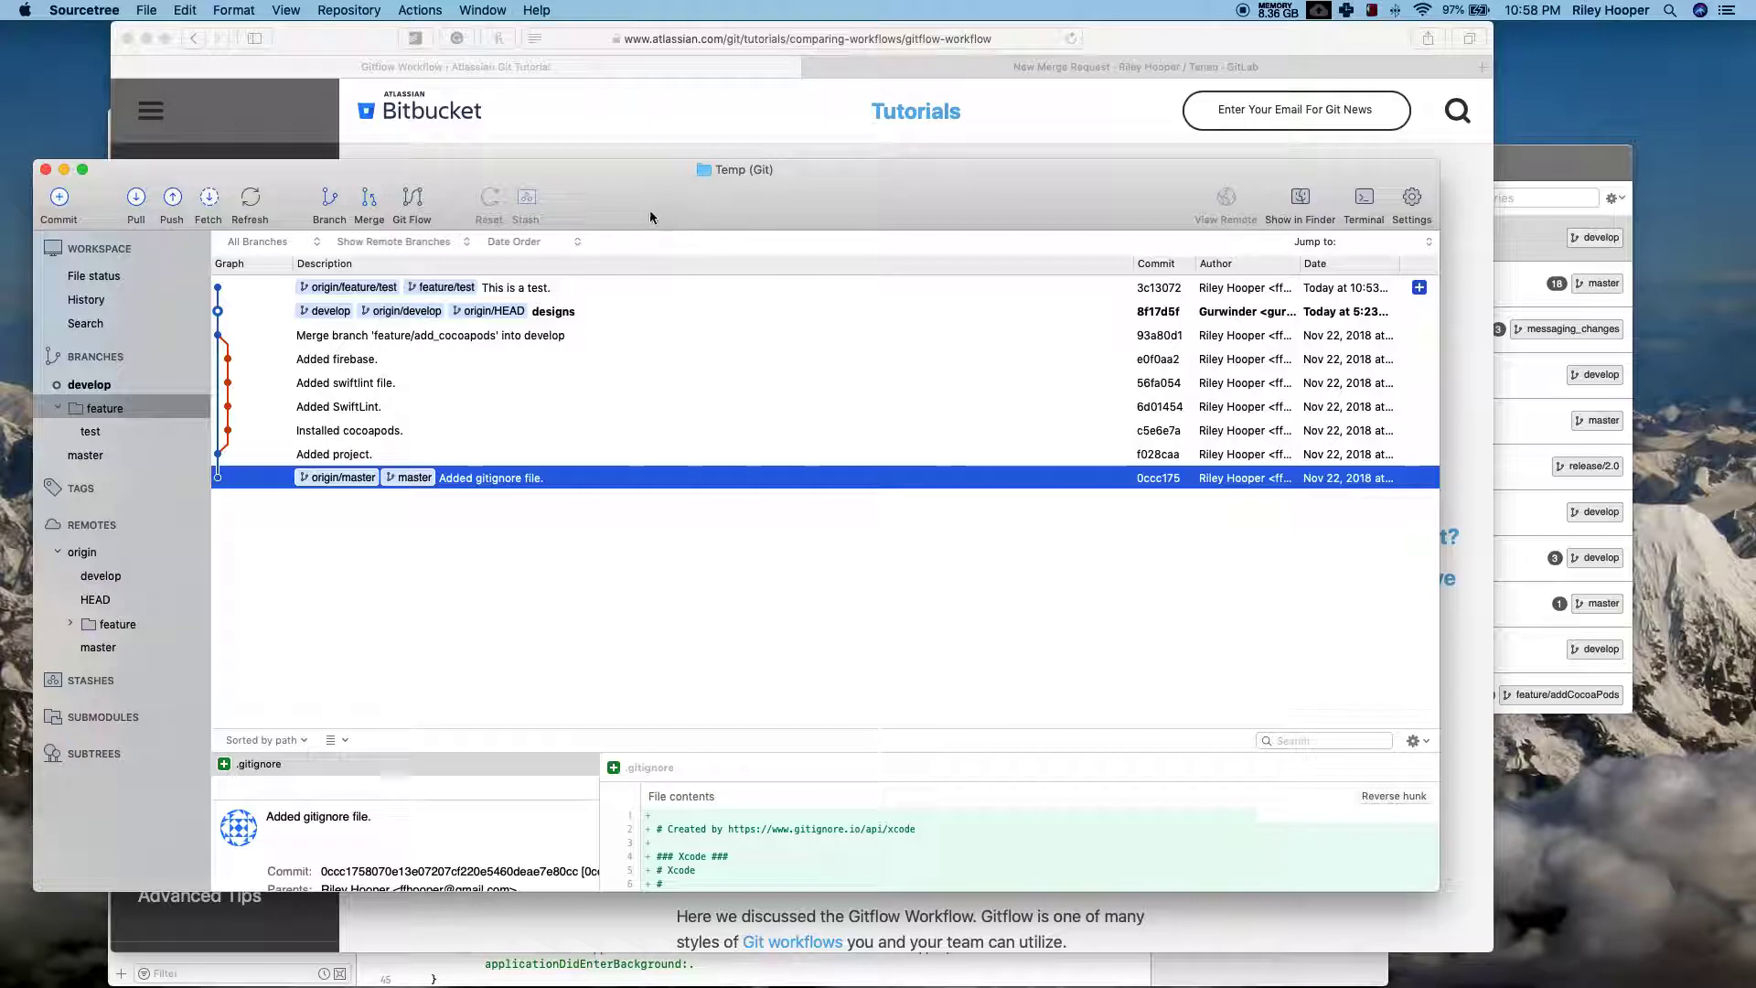